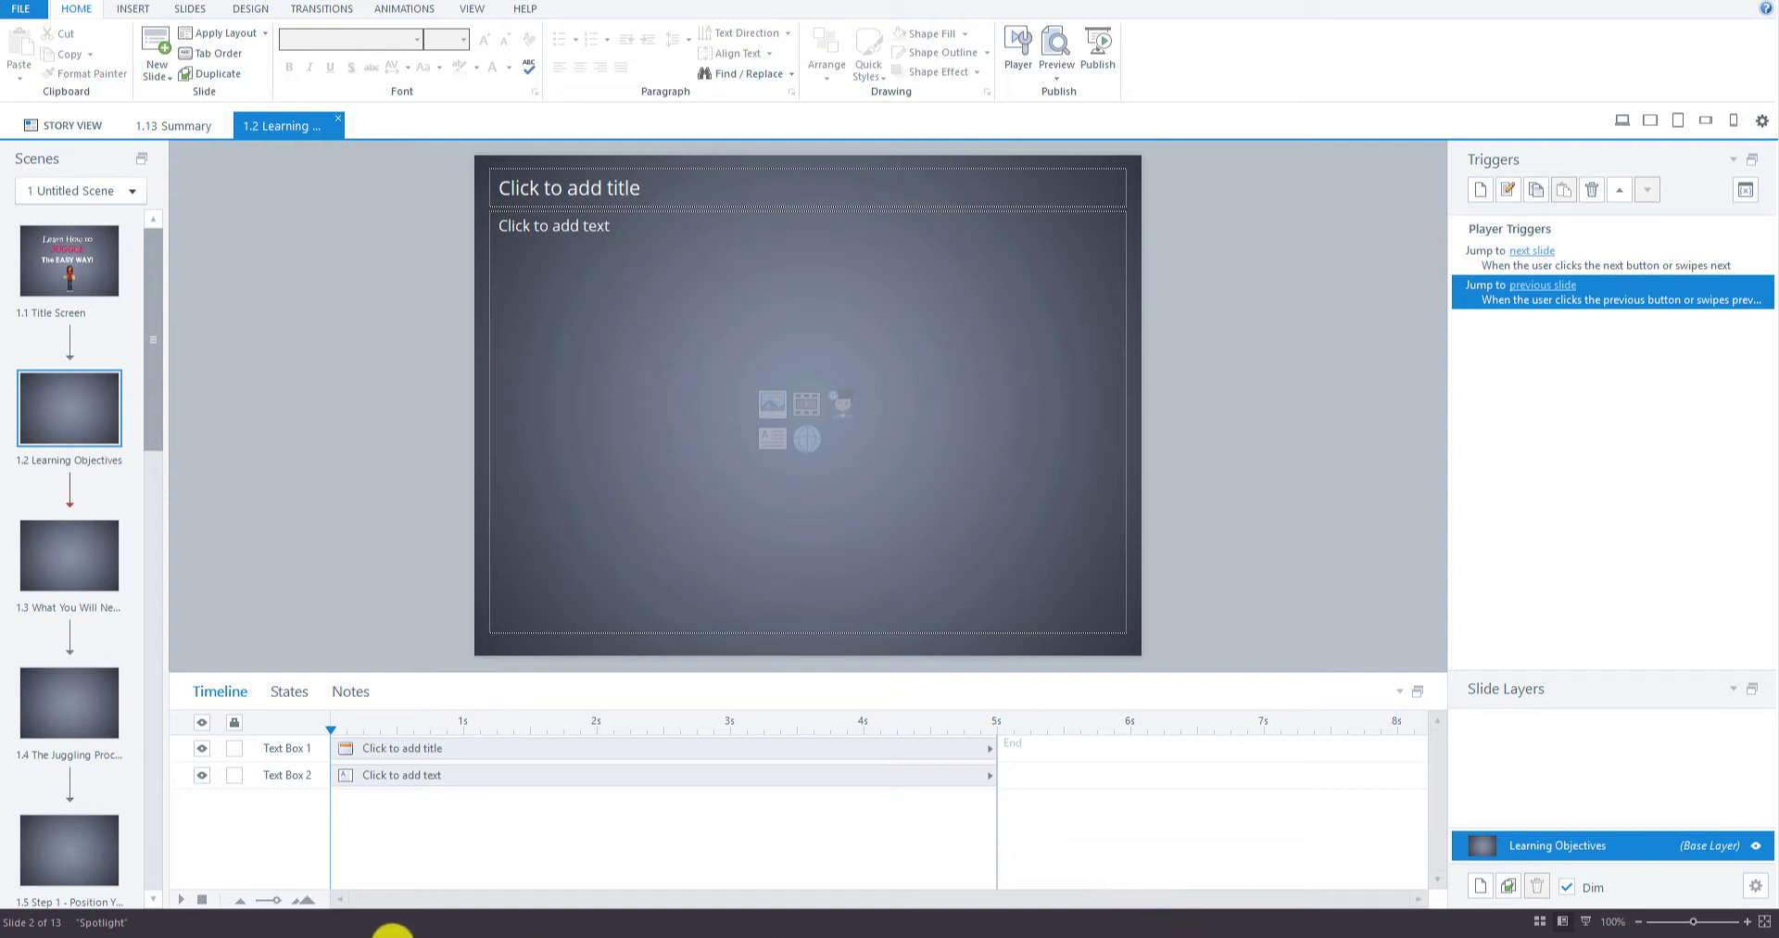
# Switch to the Juggling Course Storyboard in PowerPoint and examine the Learning Objectives slide's on-screen text, media and programming notes.
pyautogui.moveTo(343, 936)
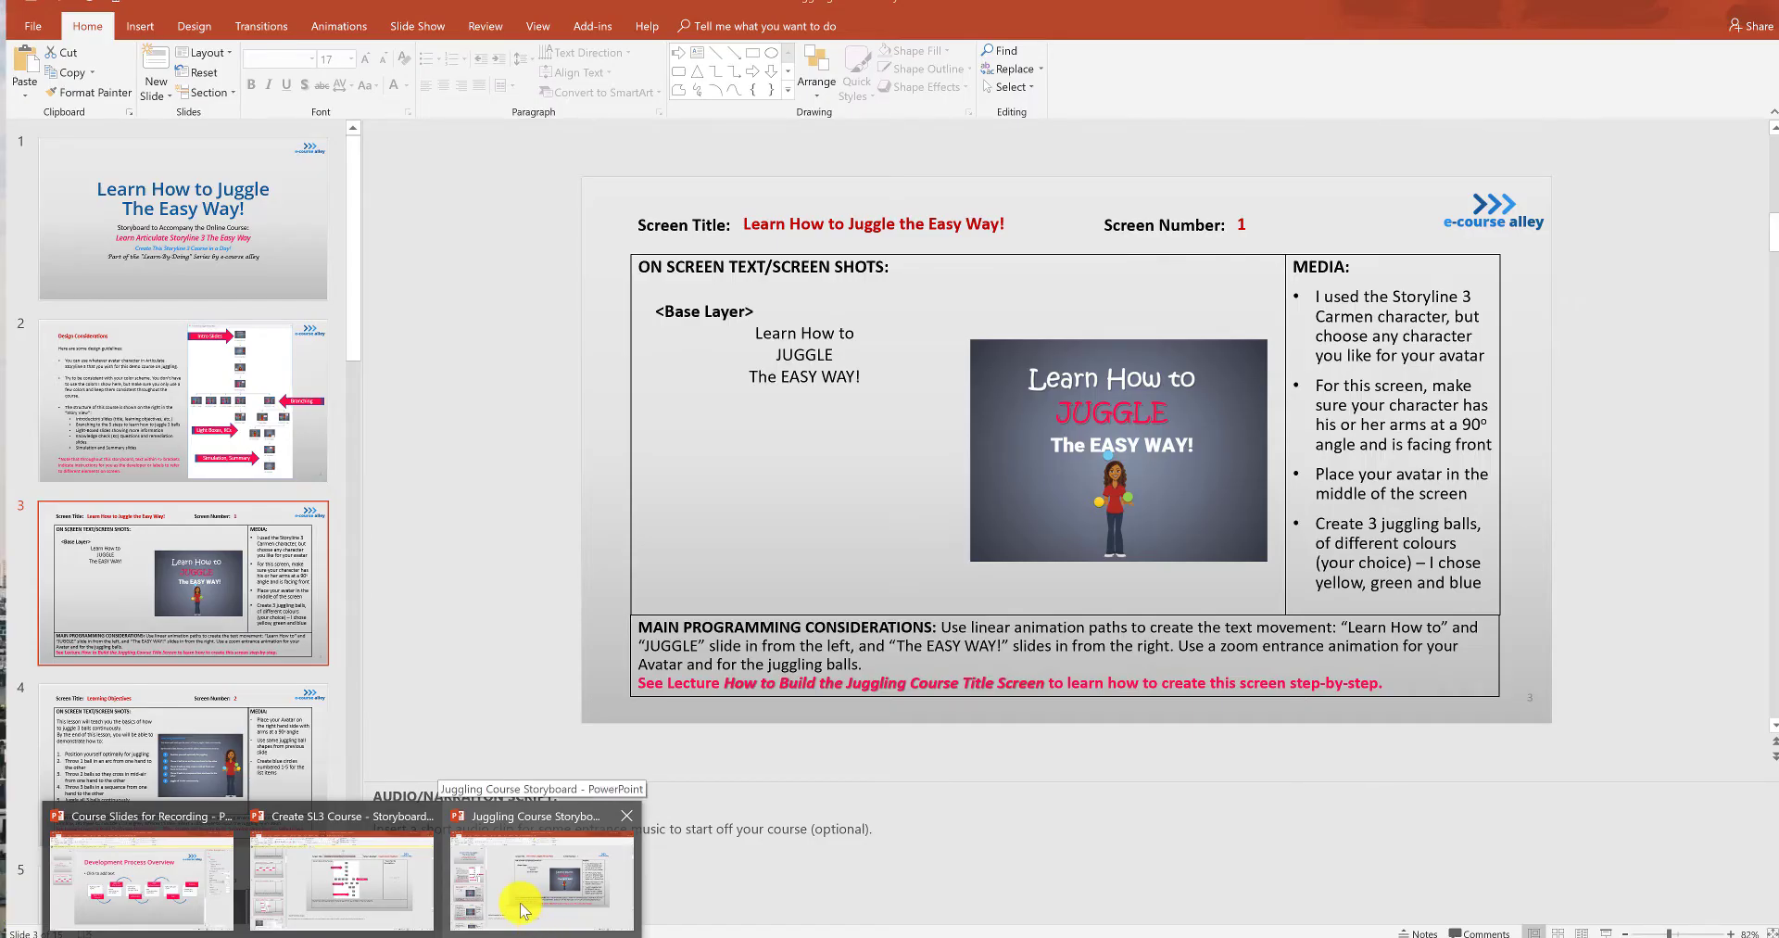
pyautogui.click(521, 906)
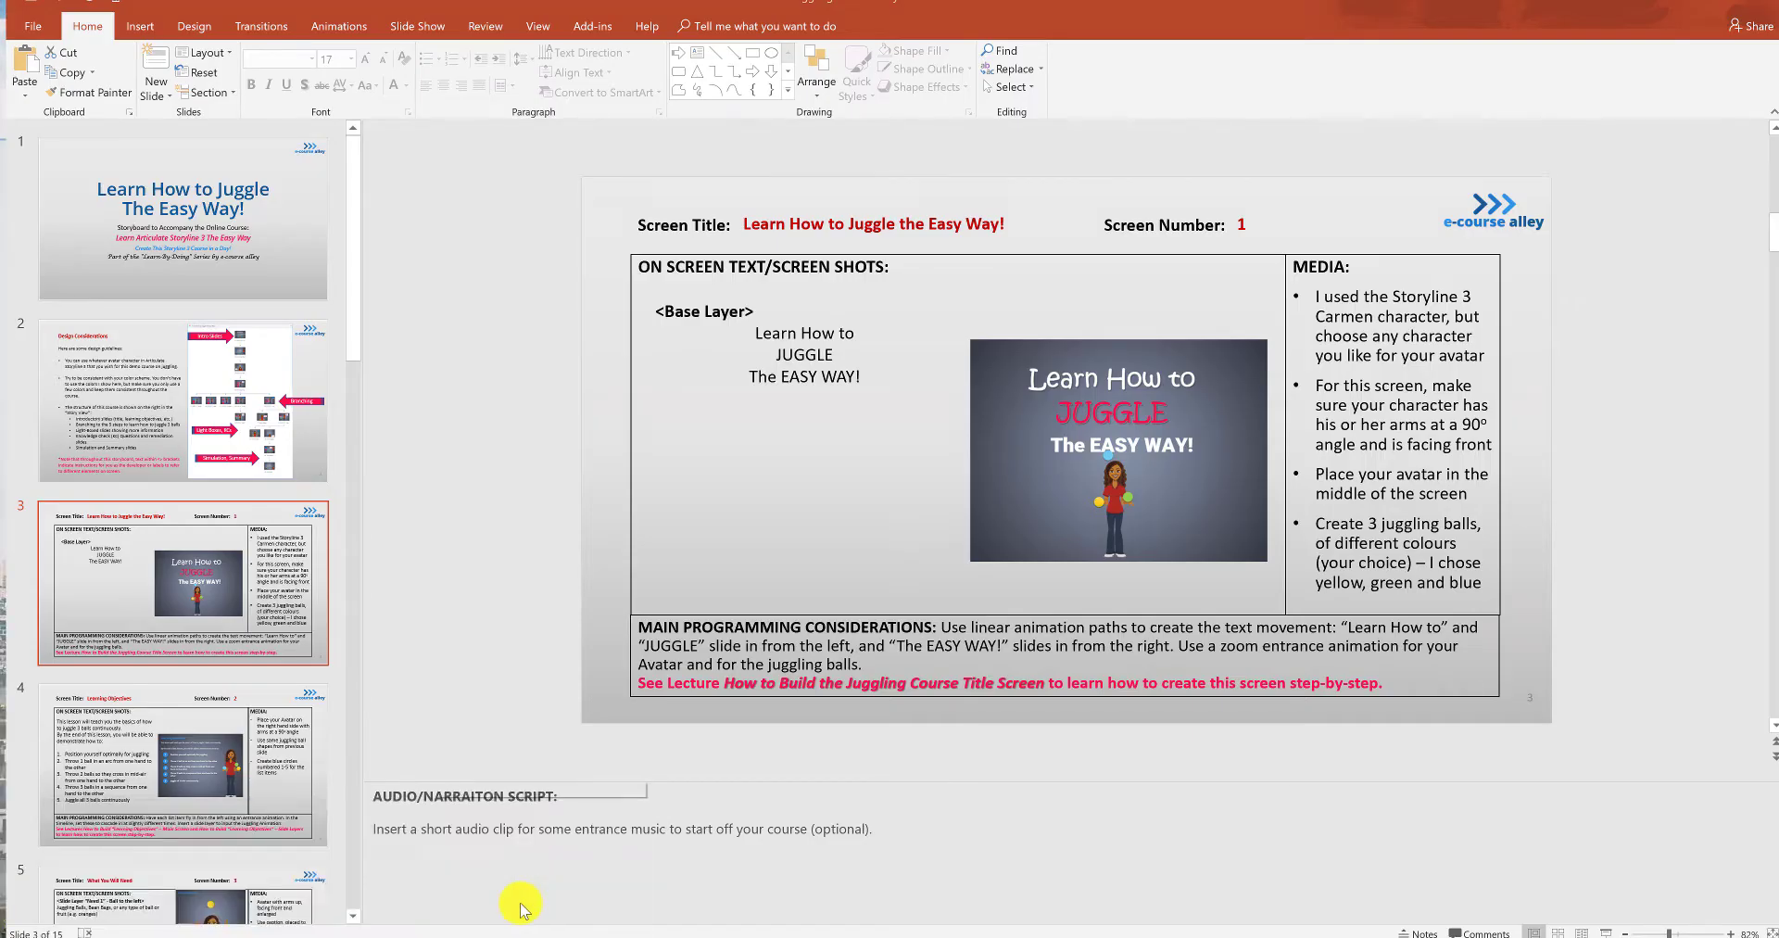
pyautogui.click(153, 717)
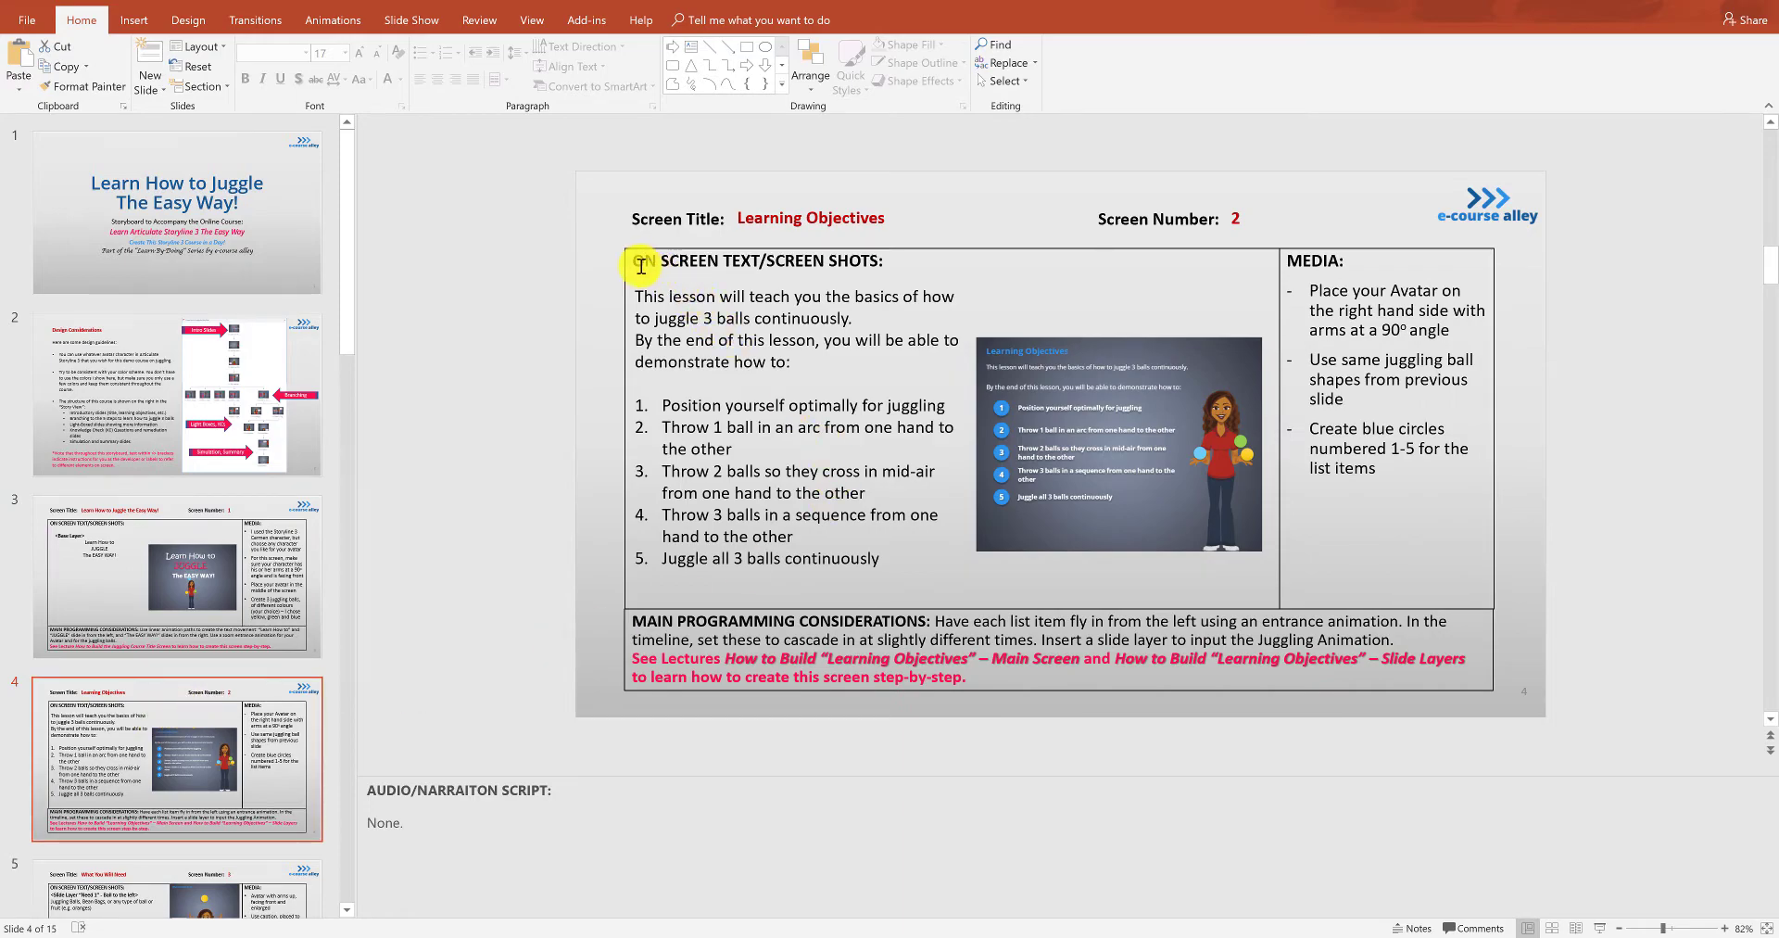
pyautogui.click(712, 315)
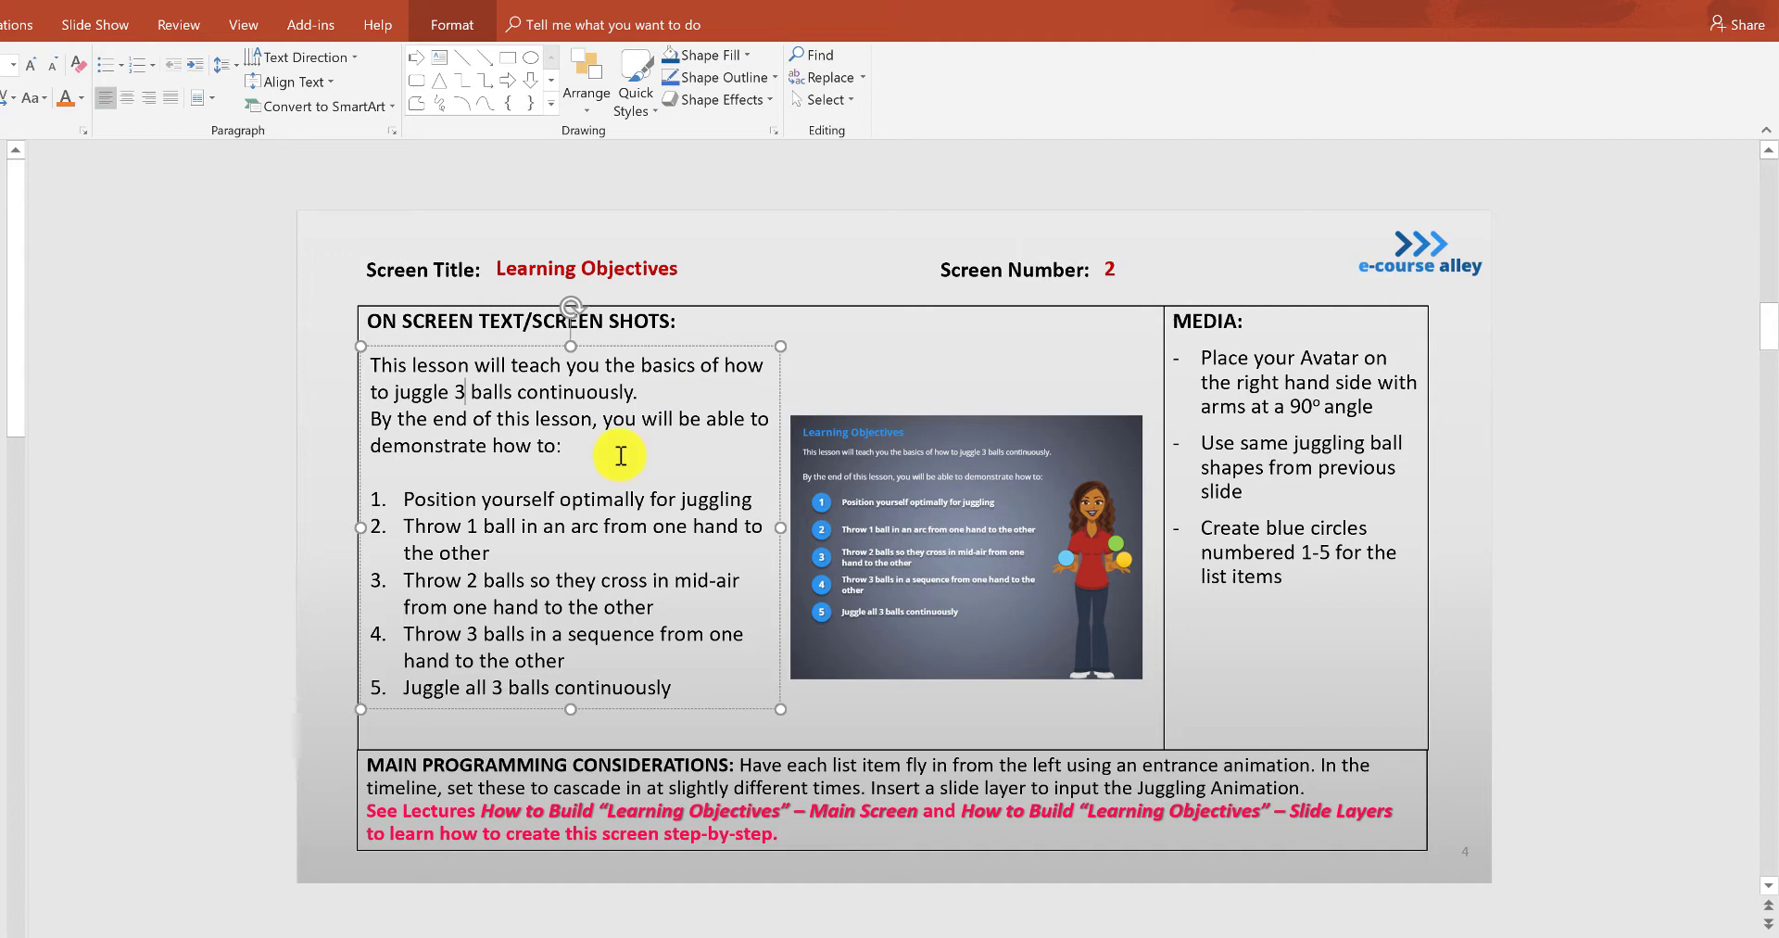
pyautogui.click(440, 498)
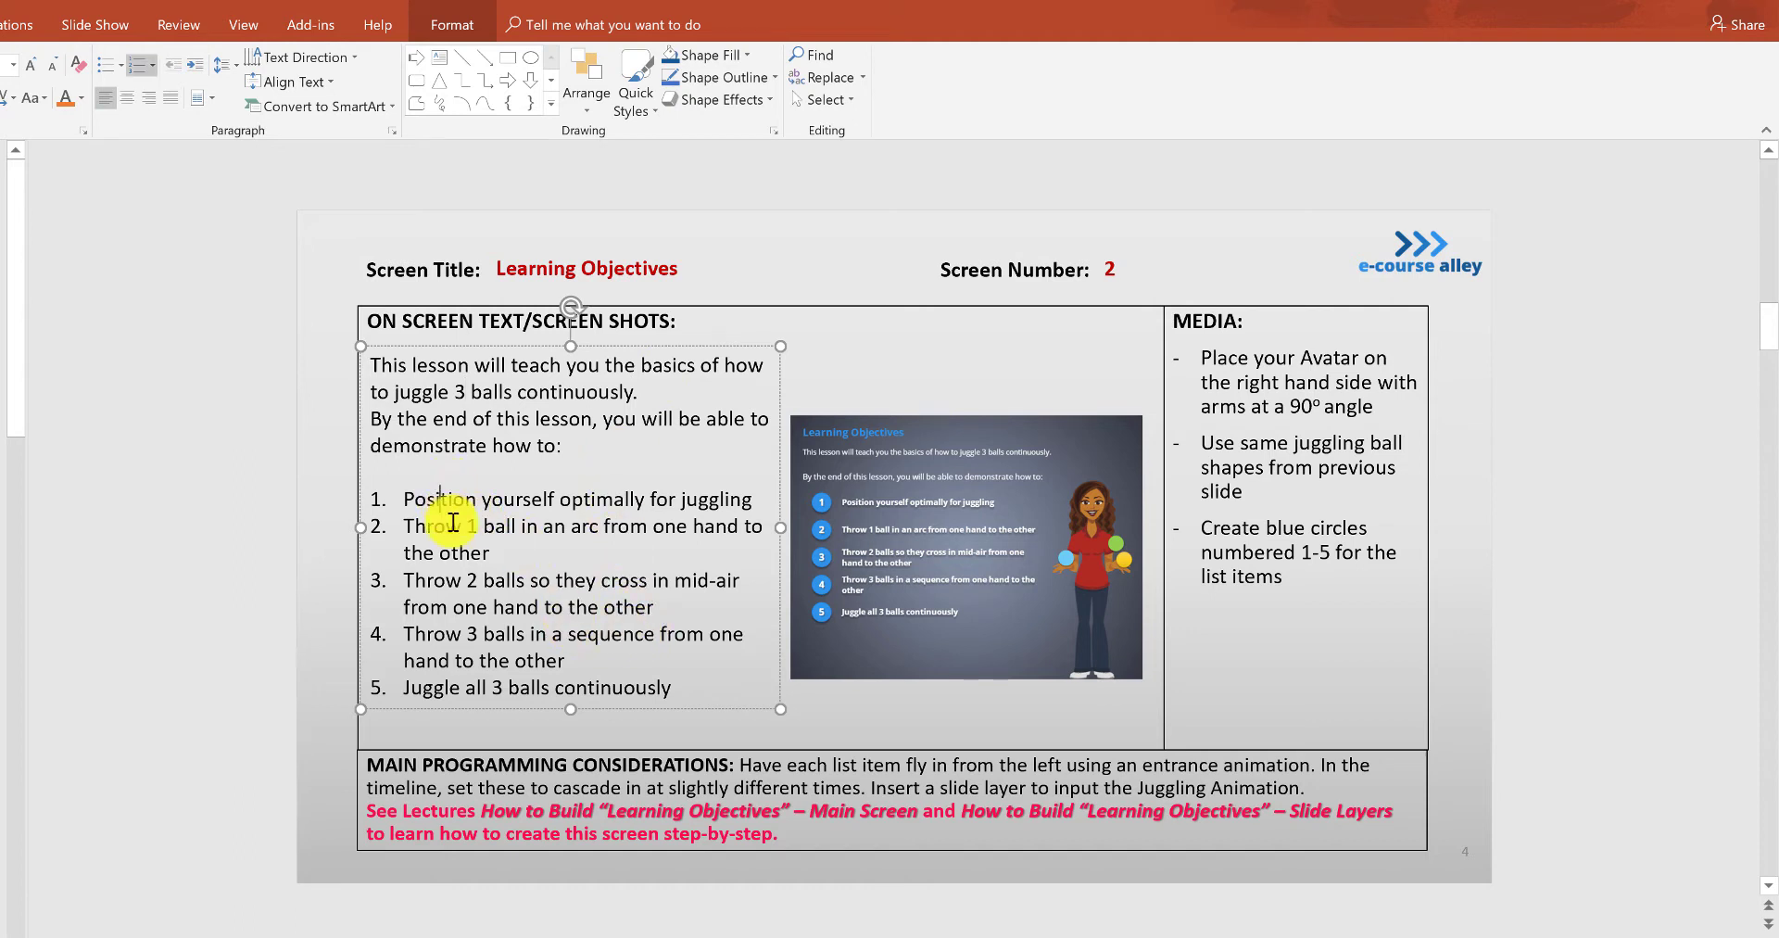
pyautogui.click(447, 581)
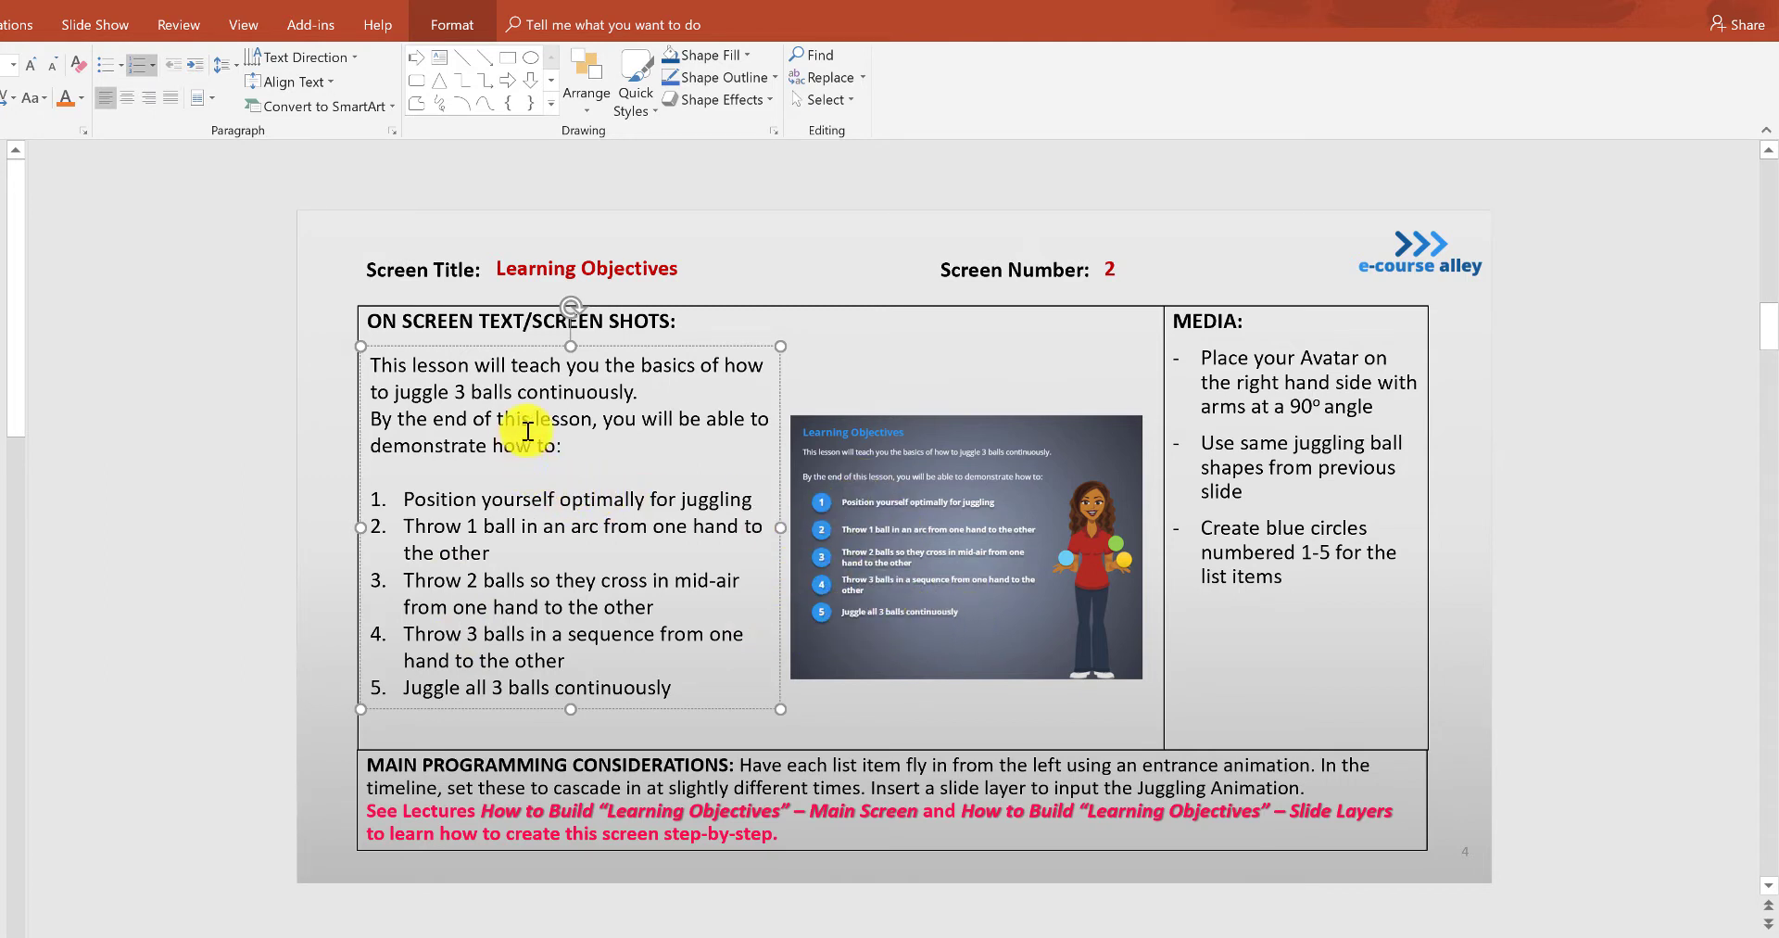
pyautogui.click(573, 446)
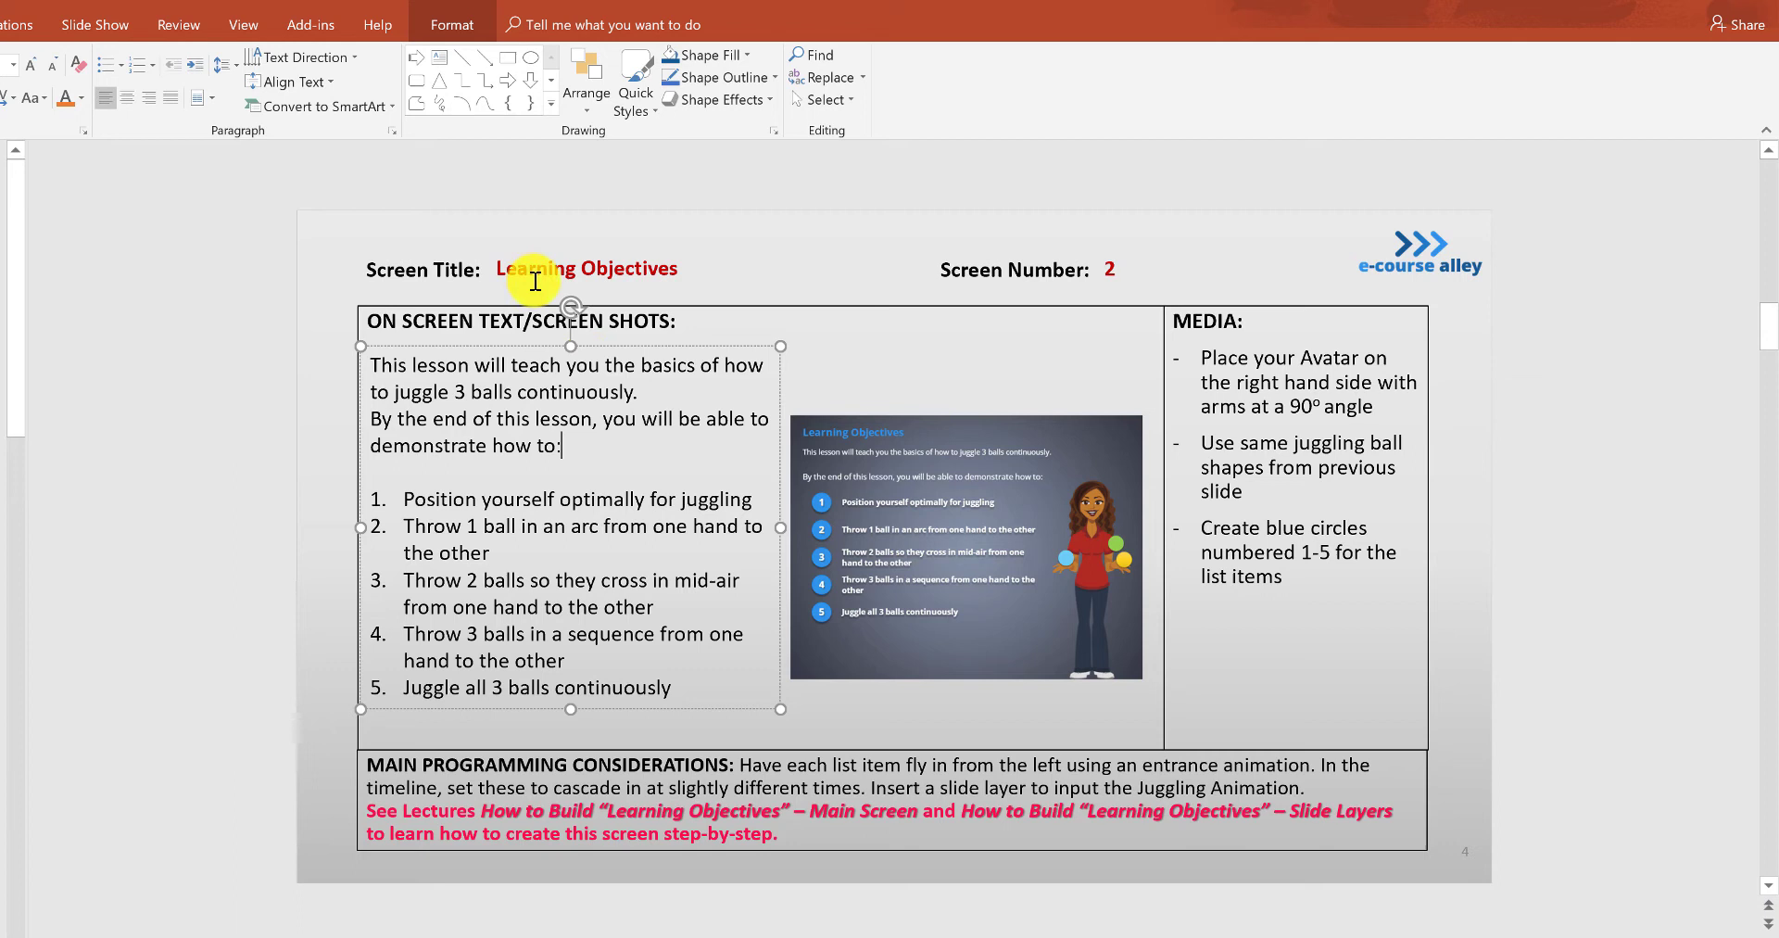
pyautogui.moveTo(561, 447); pyautogui.dragTo(362, 350)
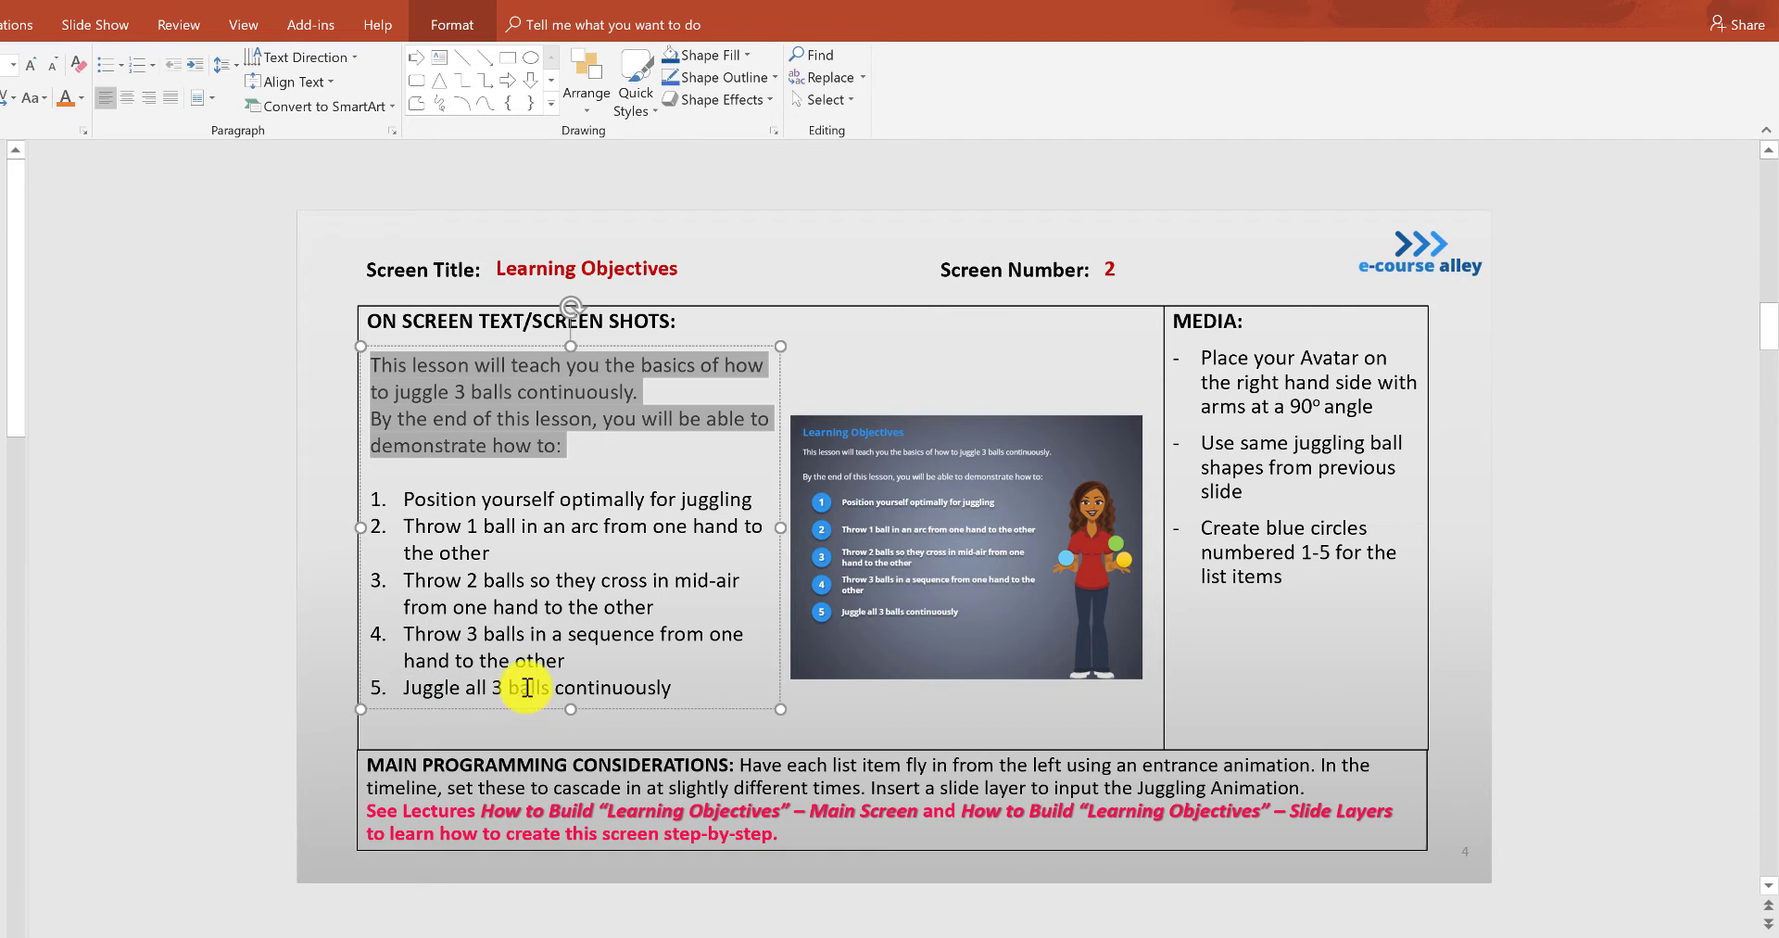
pyautogui.click(493, 392)
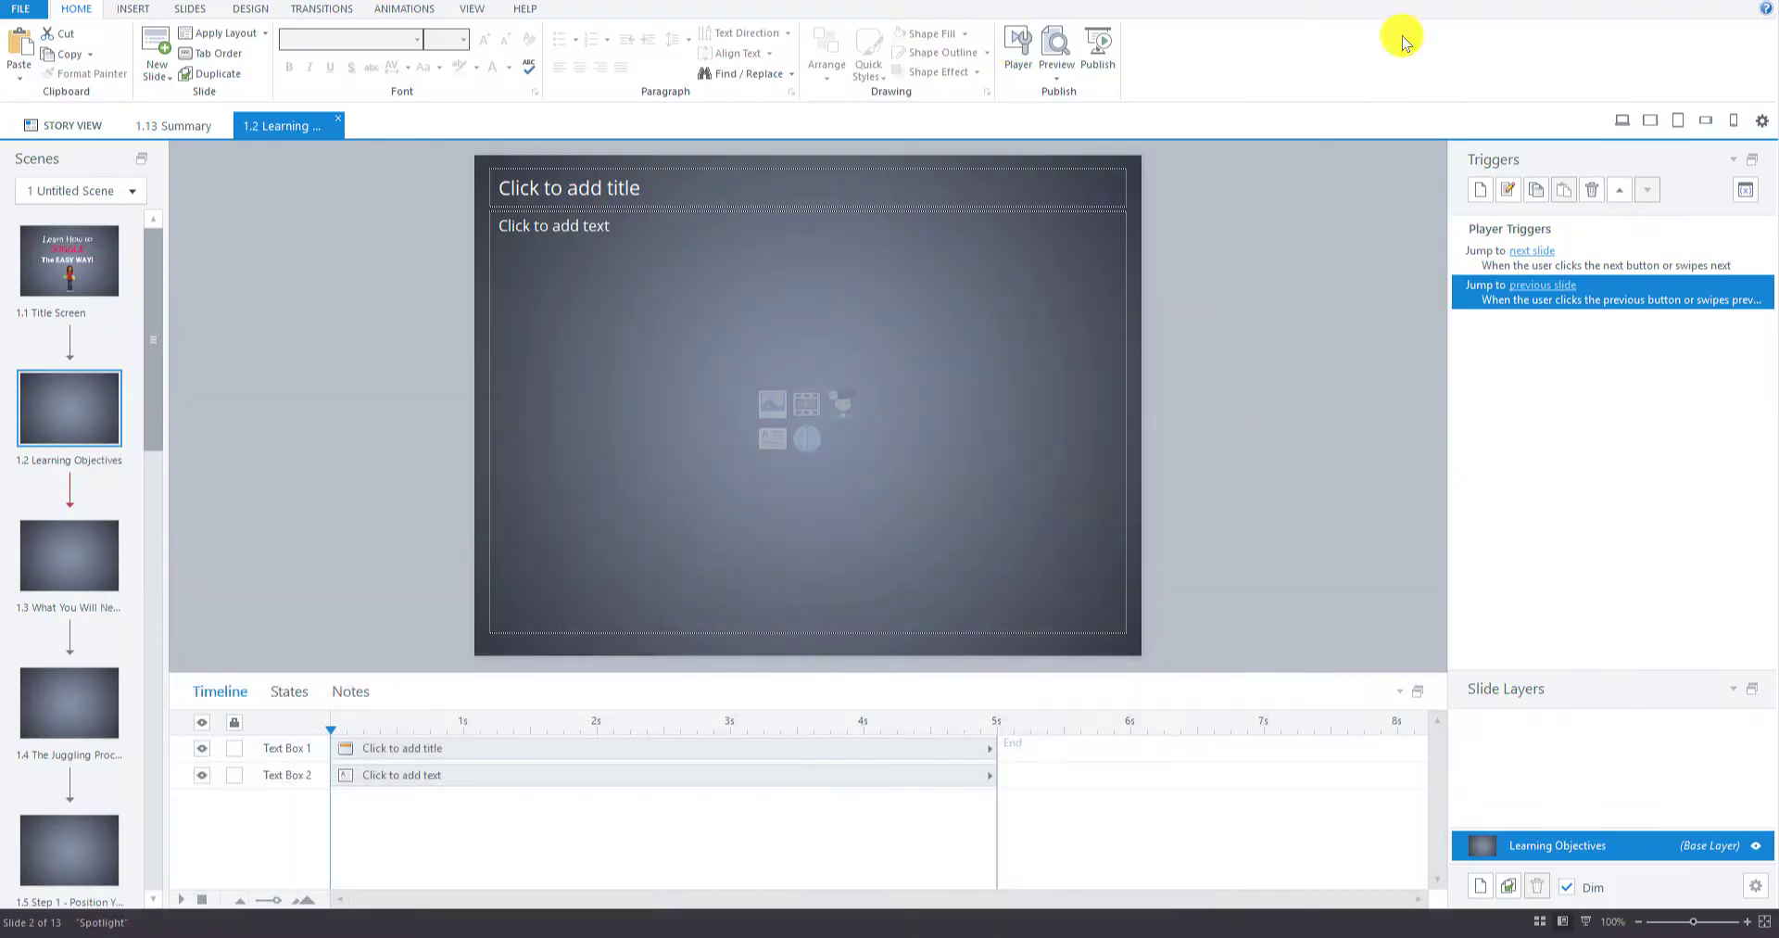
# Return to Storyline and enter "Learning Objectives" as the title of slide 1.2.
pyautogui.click(604, 186)
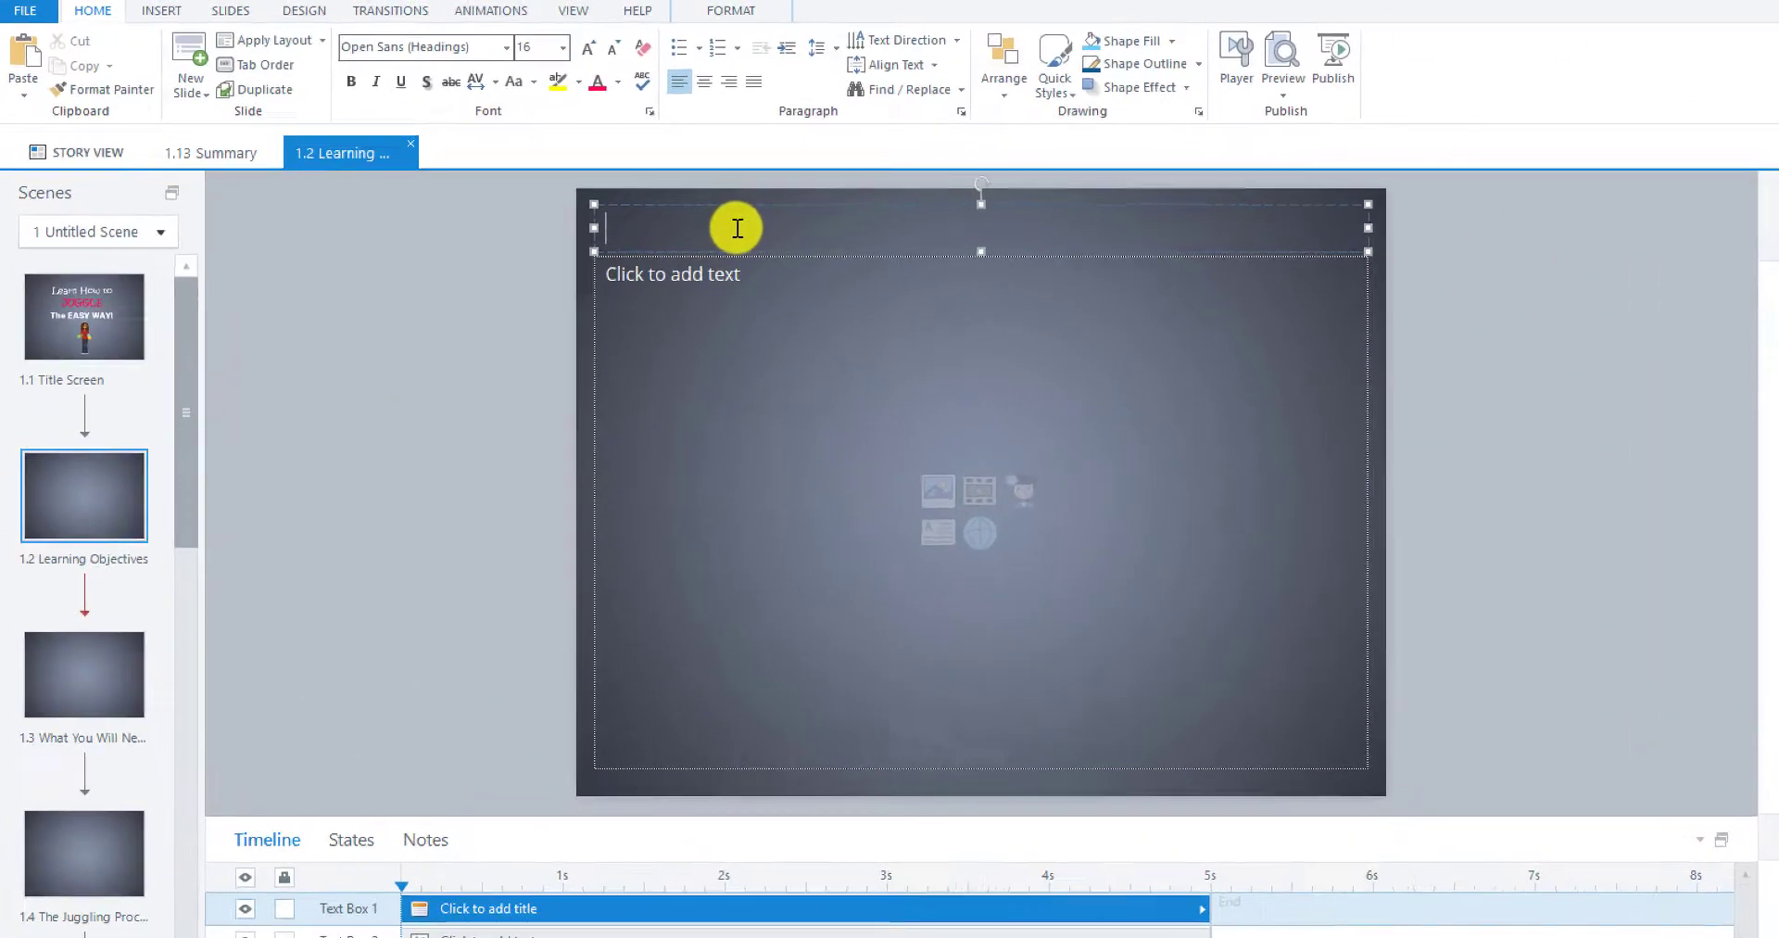
pyautogui.write('Learning Objectives')
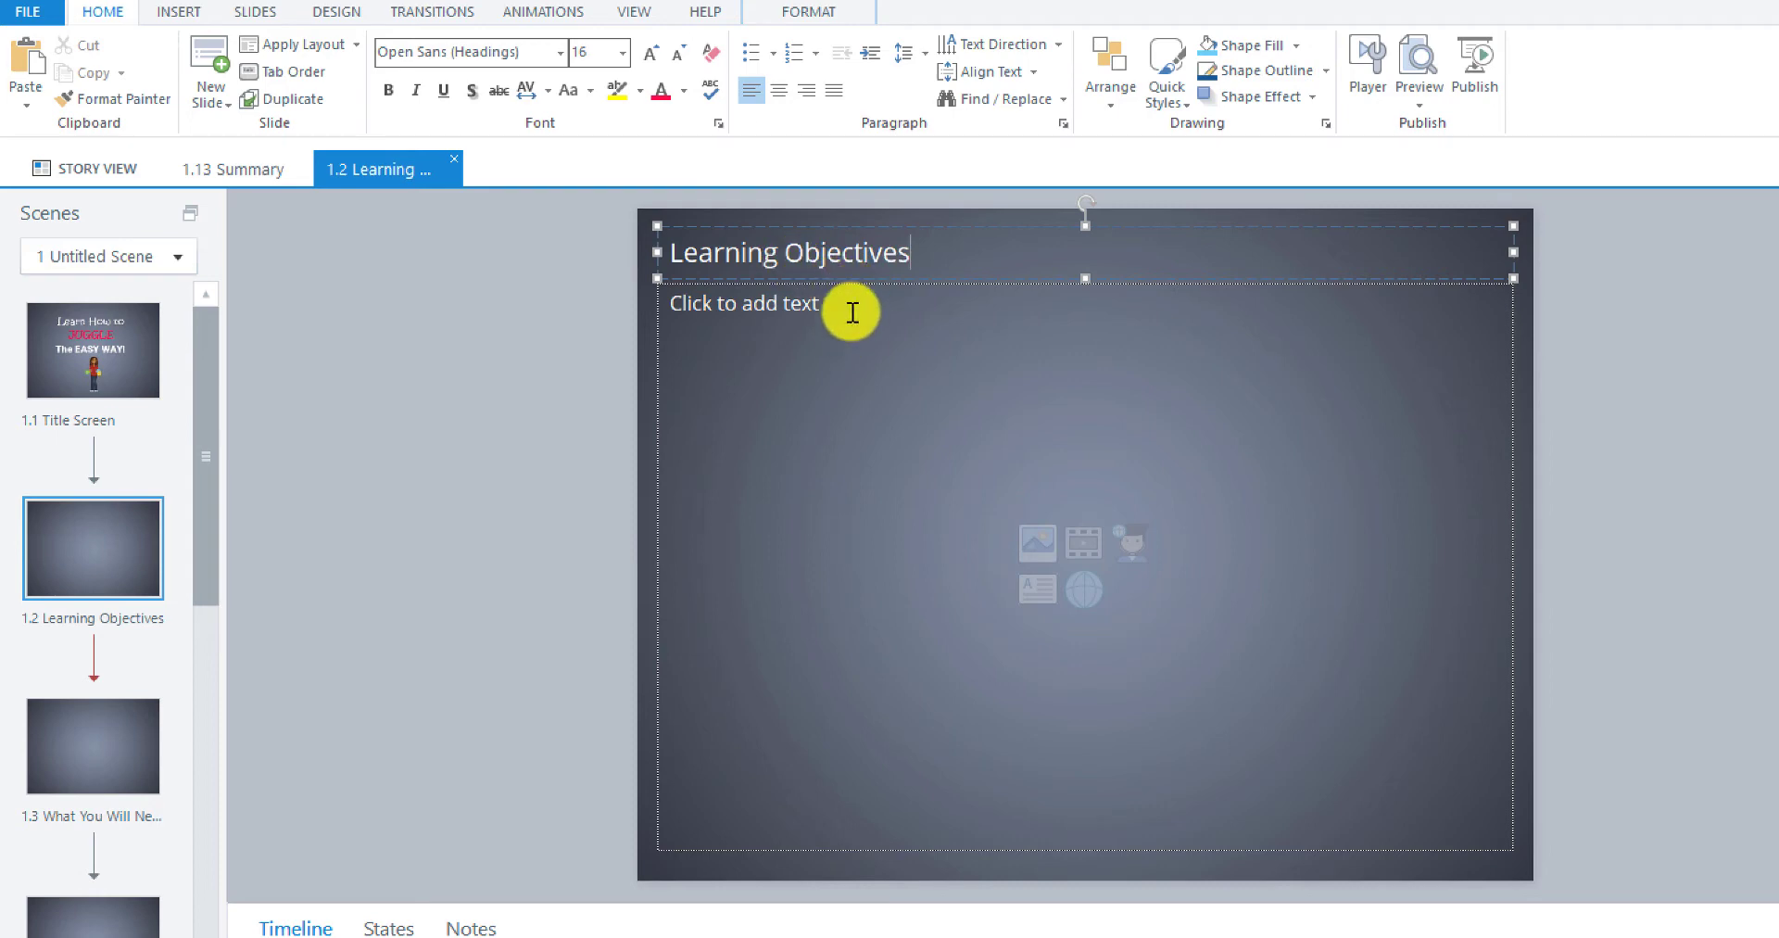
pyautogui.click(850, 306)
pyautogui.click(877, 246)
# Make the Learning Objectives title bold and colour it with the custom blue #2F93EB.
pyautogui.moveTo(916, 254); pyautogui.dragTo(637, 252)
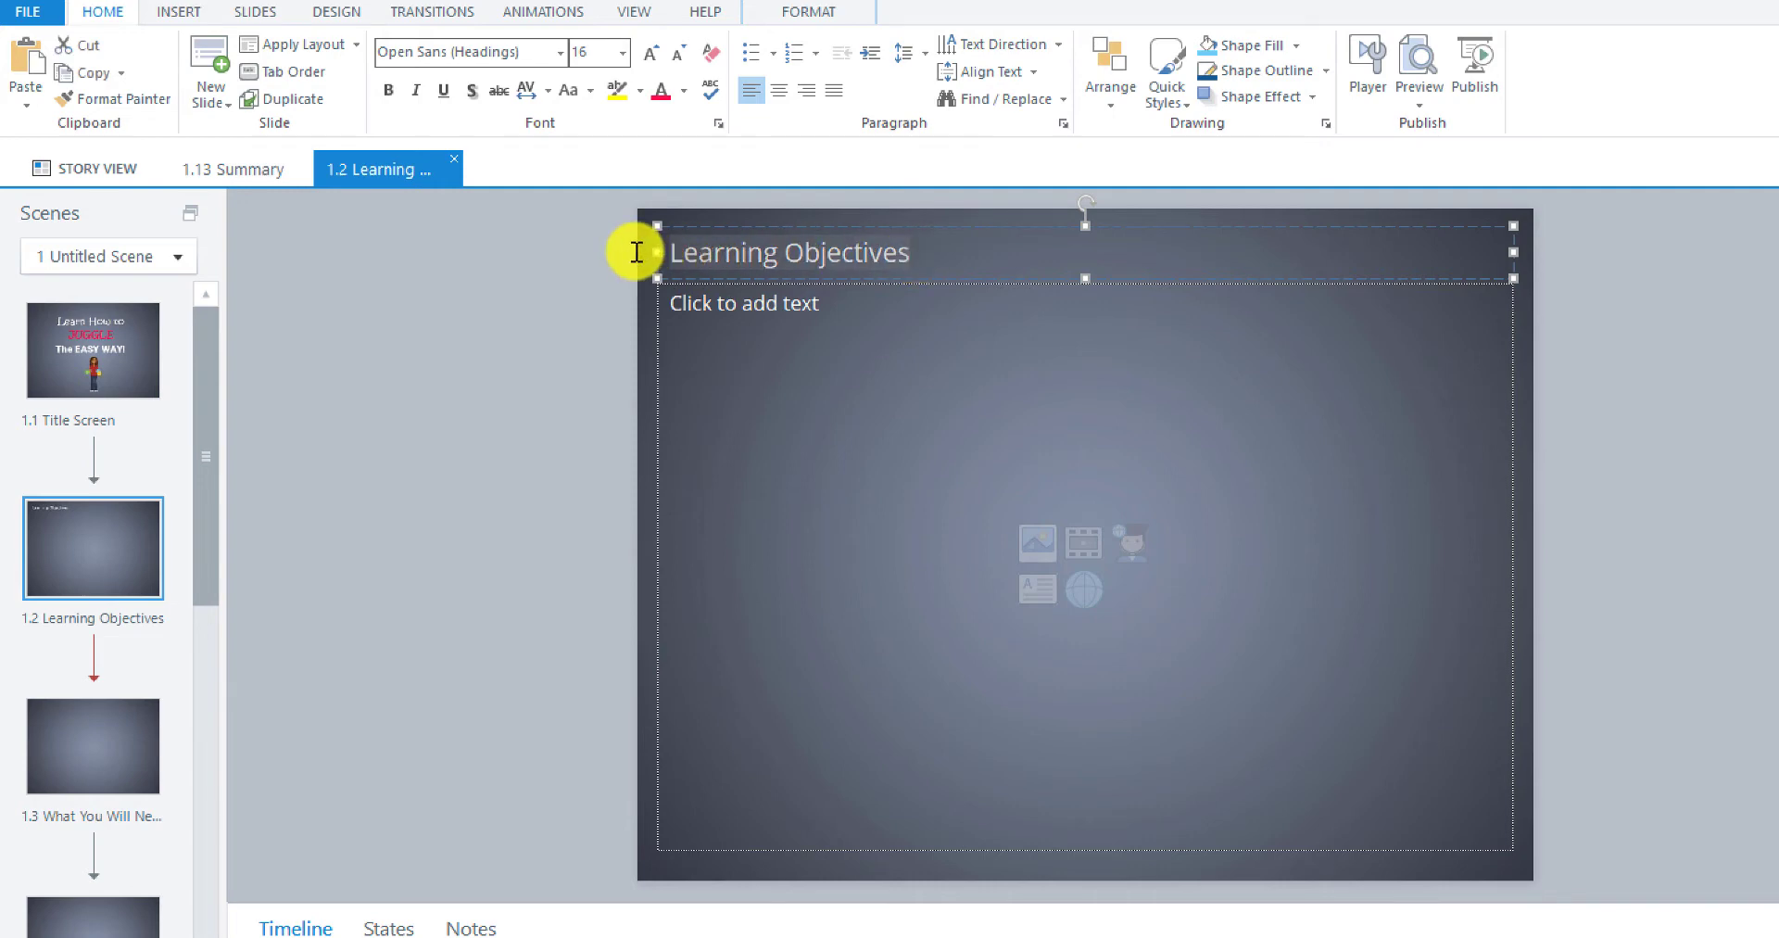
pyautogui.click(390, 90)
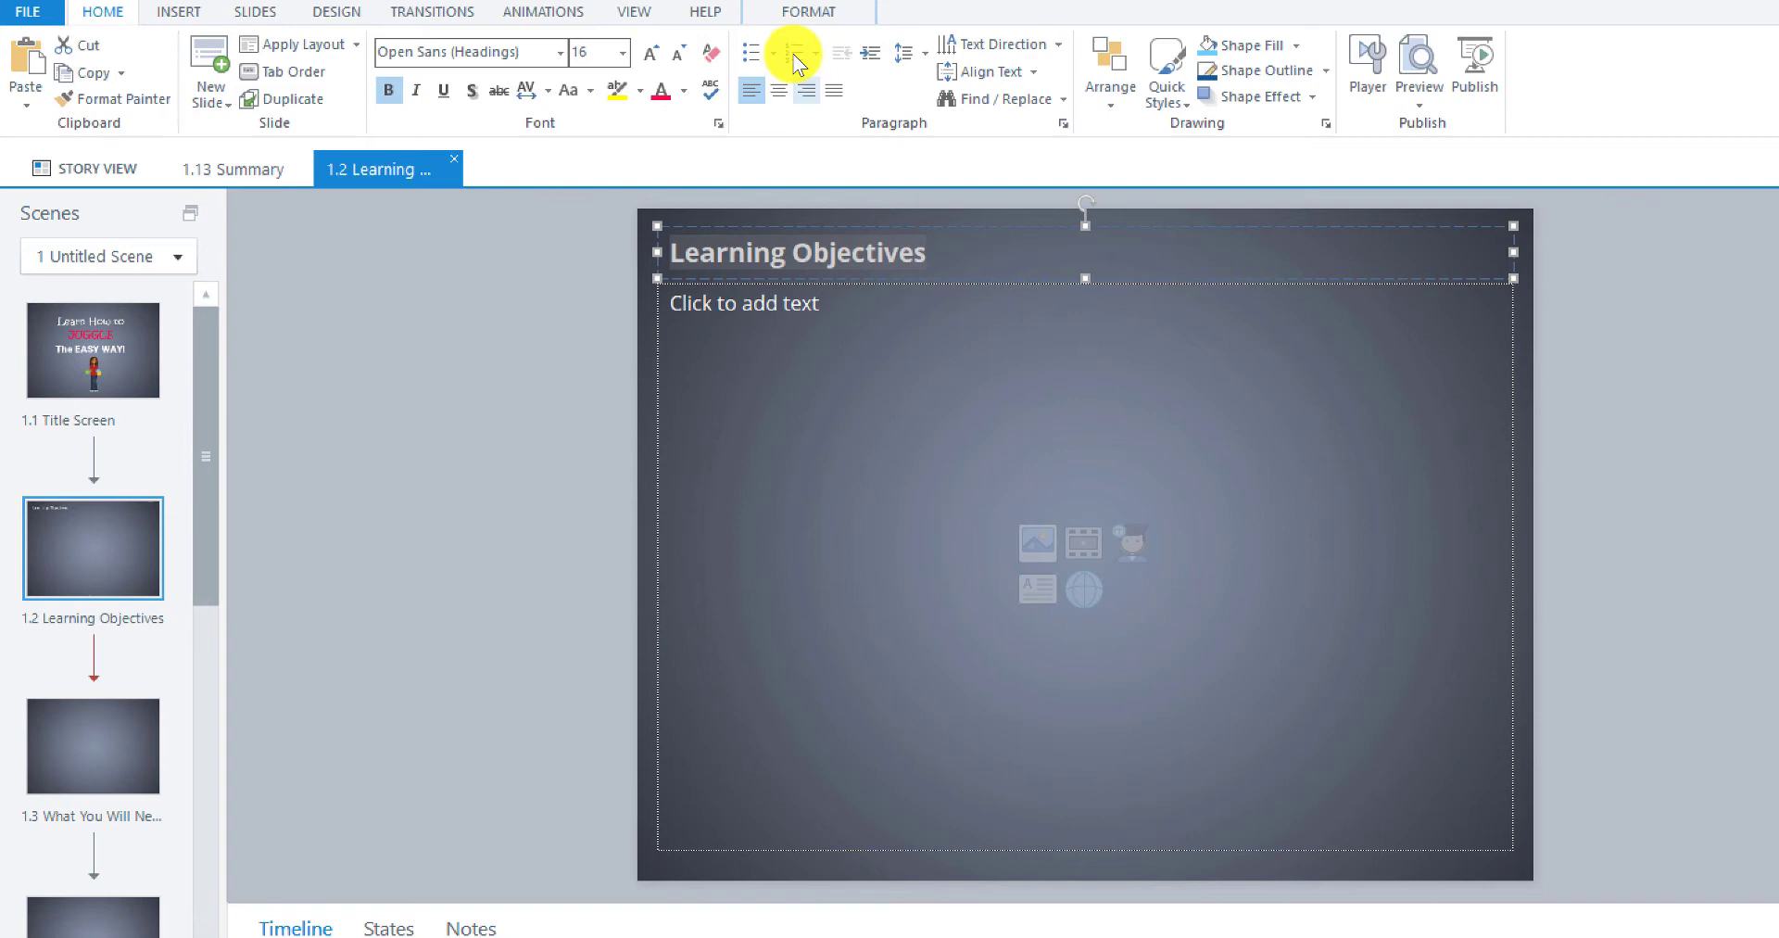
pyautogui.click(685, 93)
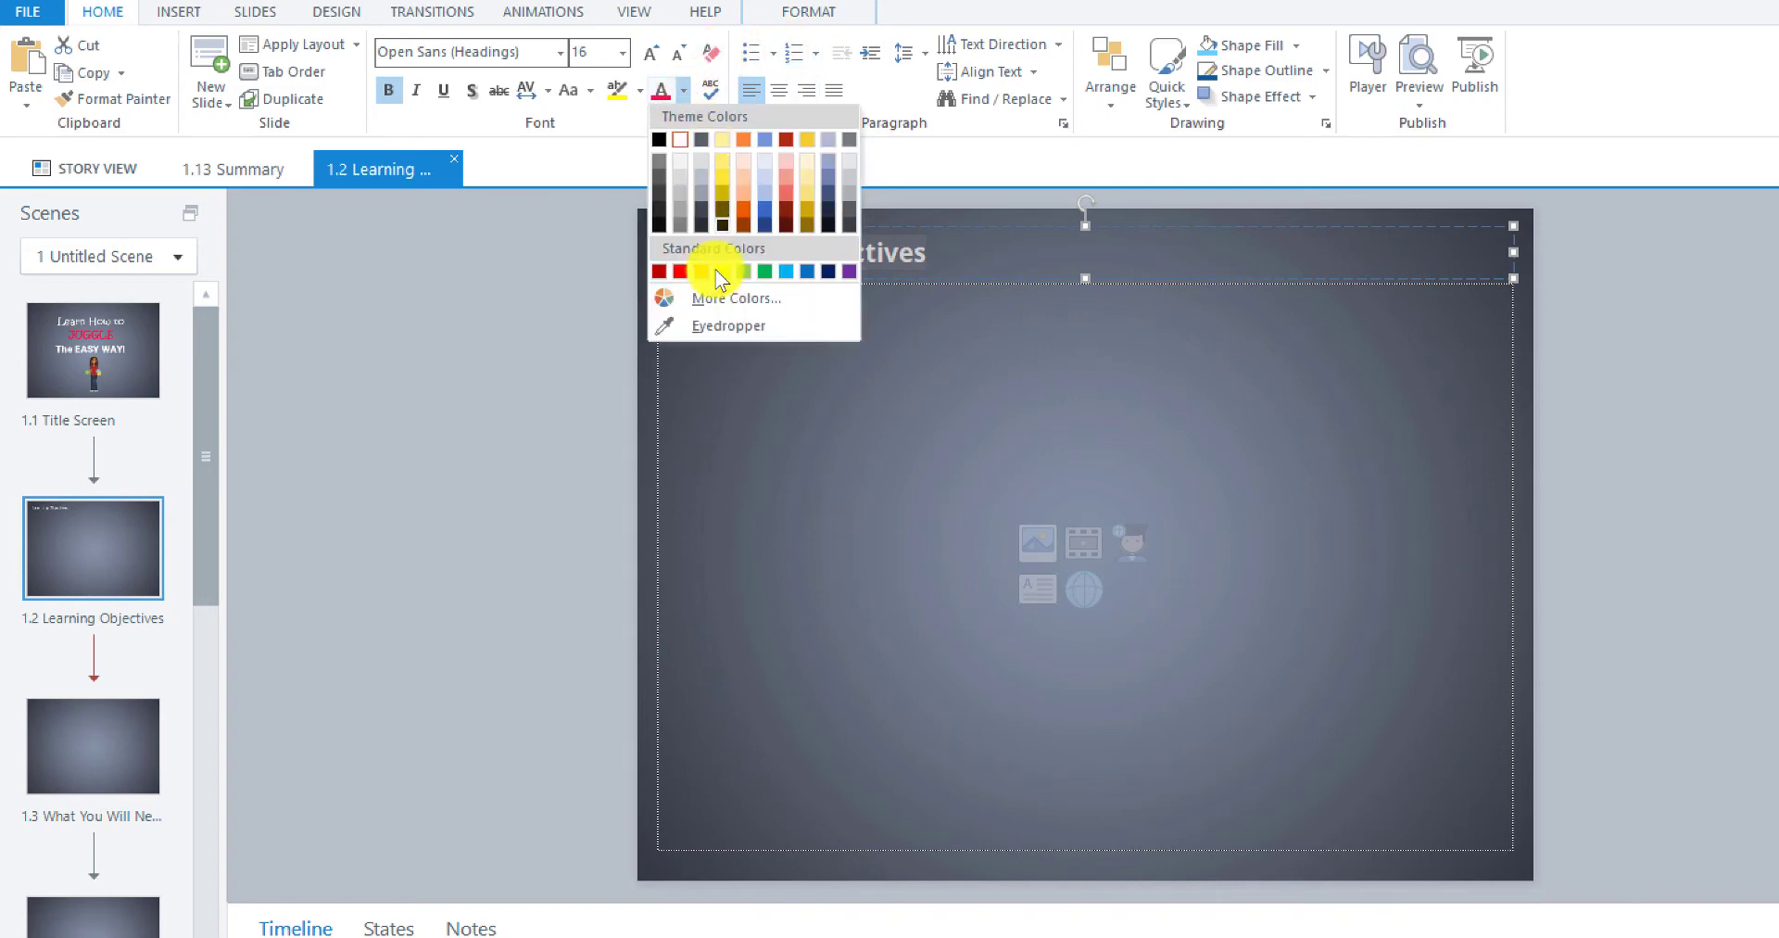
pyautogui.click(710, 296)
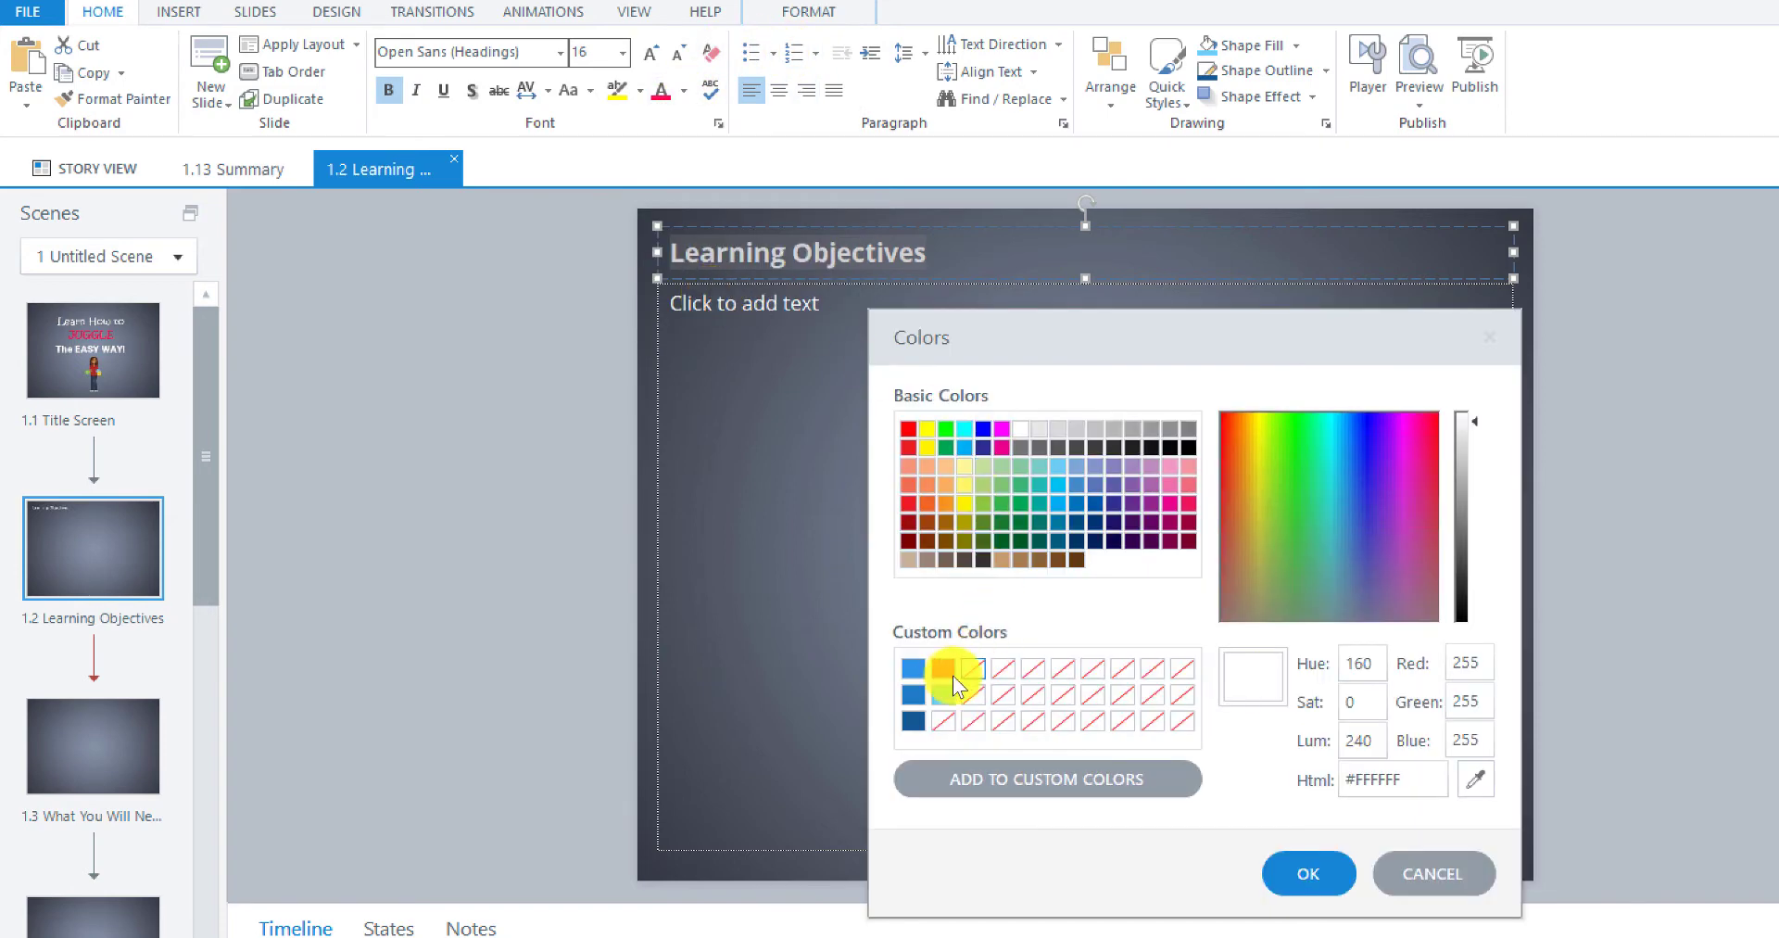
pyautogui.click(914, 669)
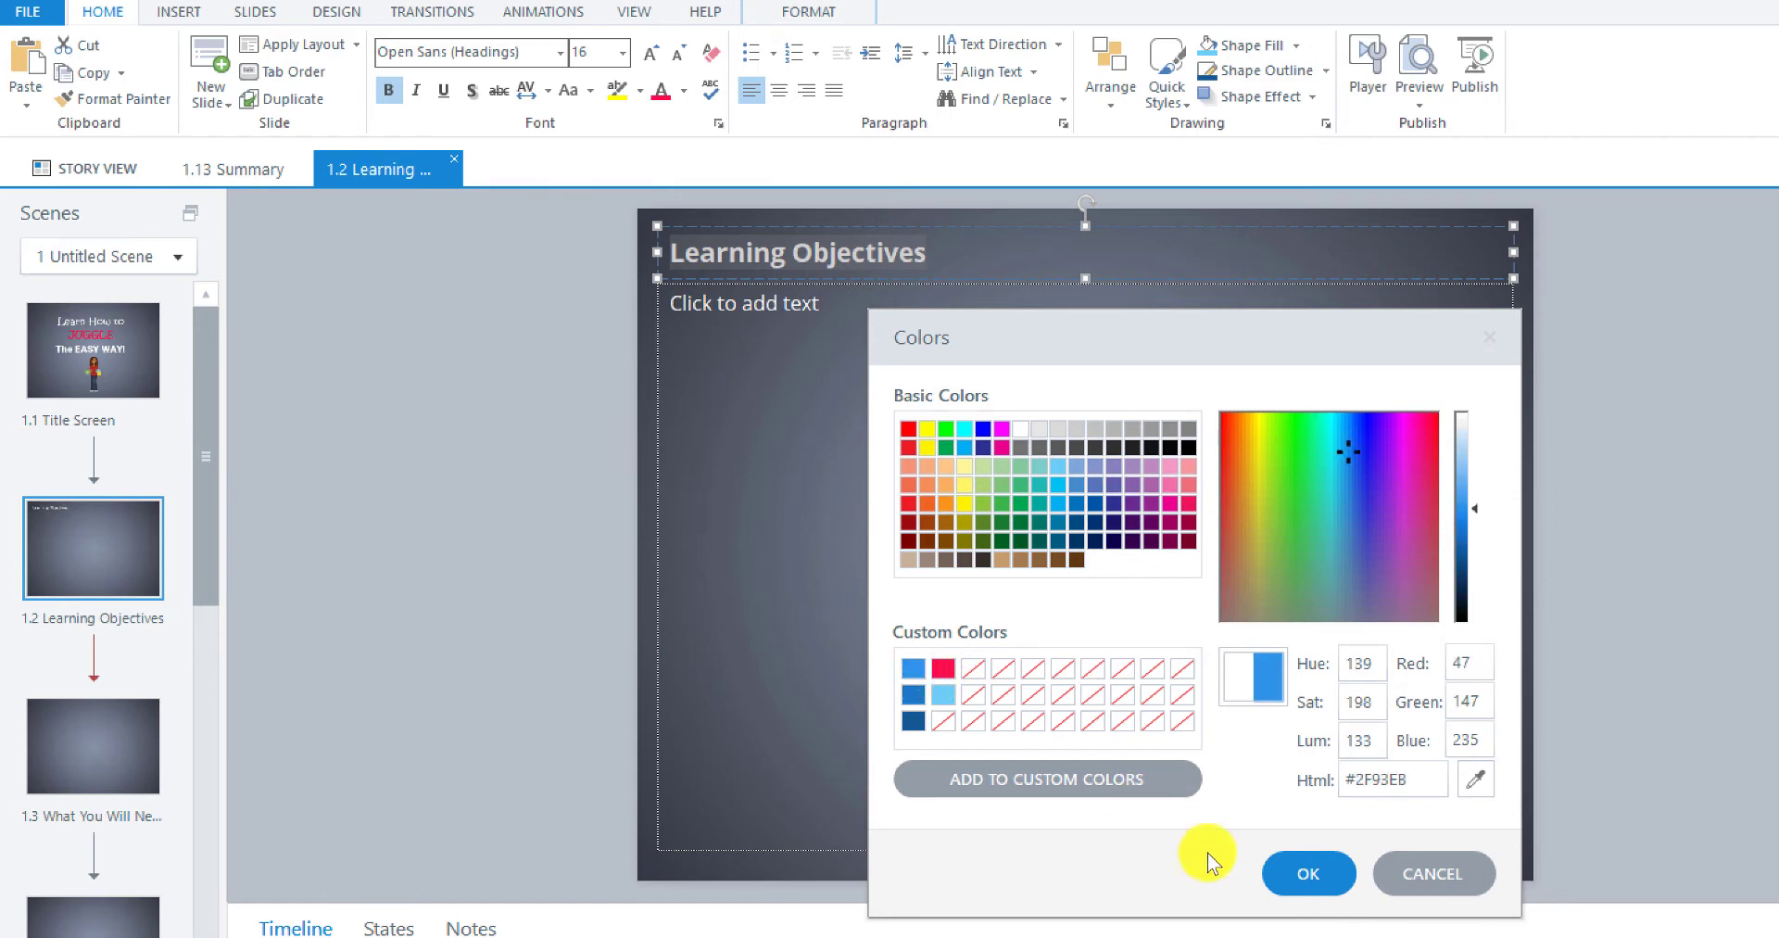
pyautogui.click(1308, 873)
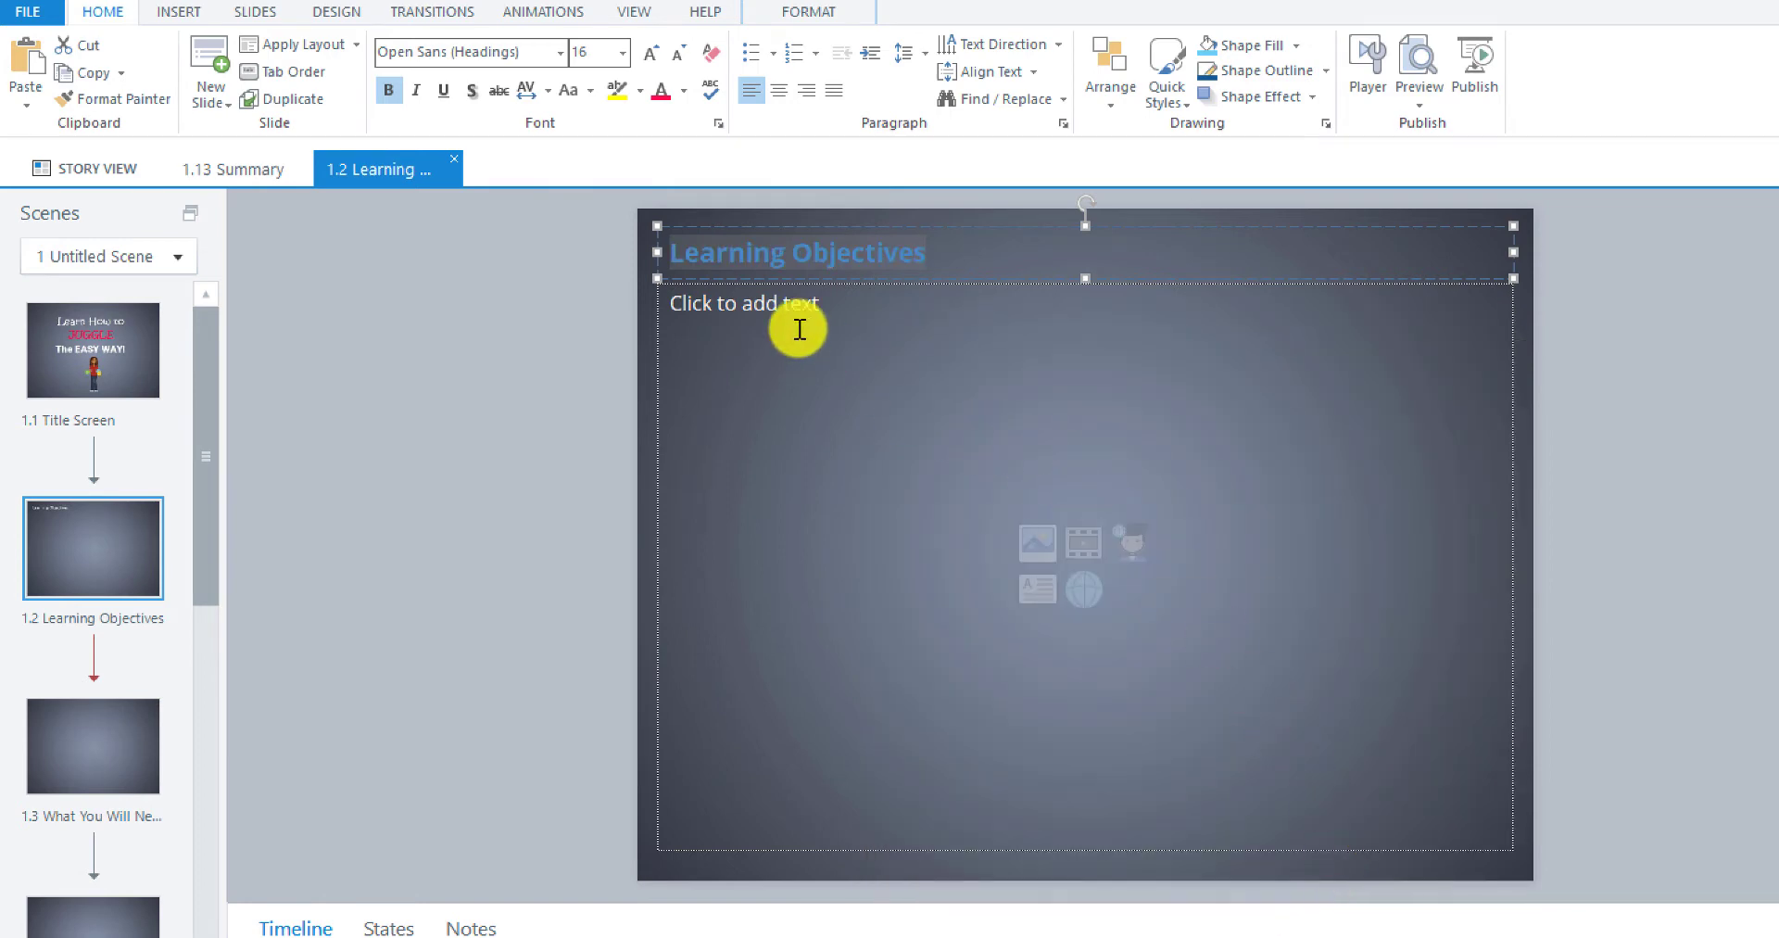
pyautogui.click(804, 300)
pyautogui.click(885, 269)
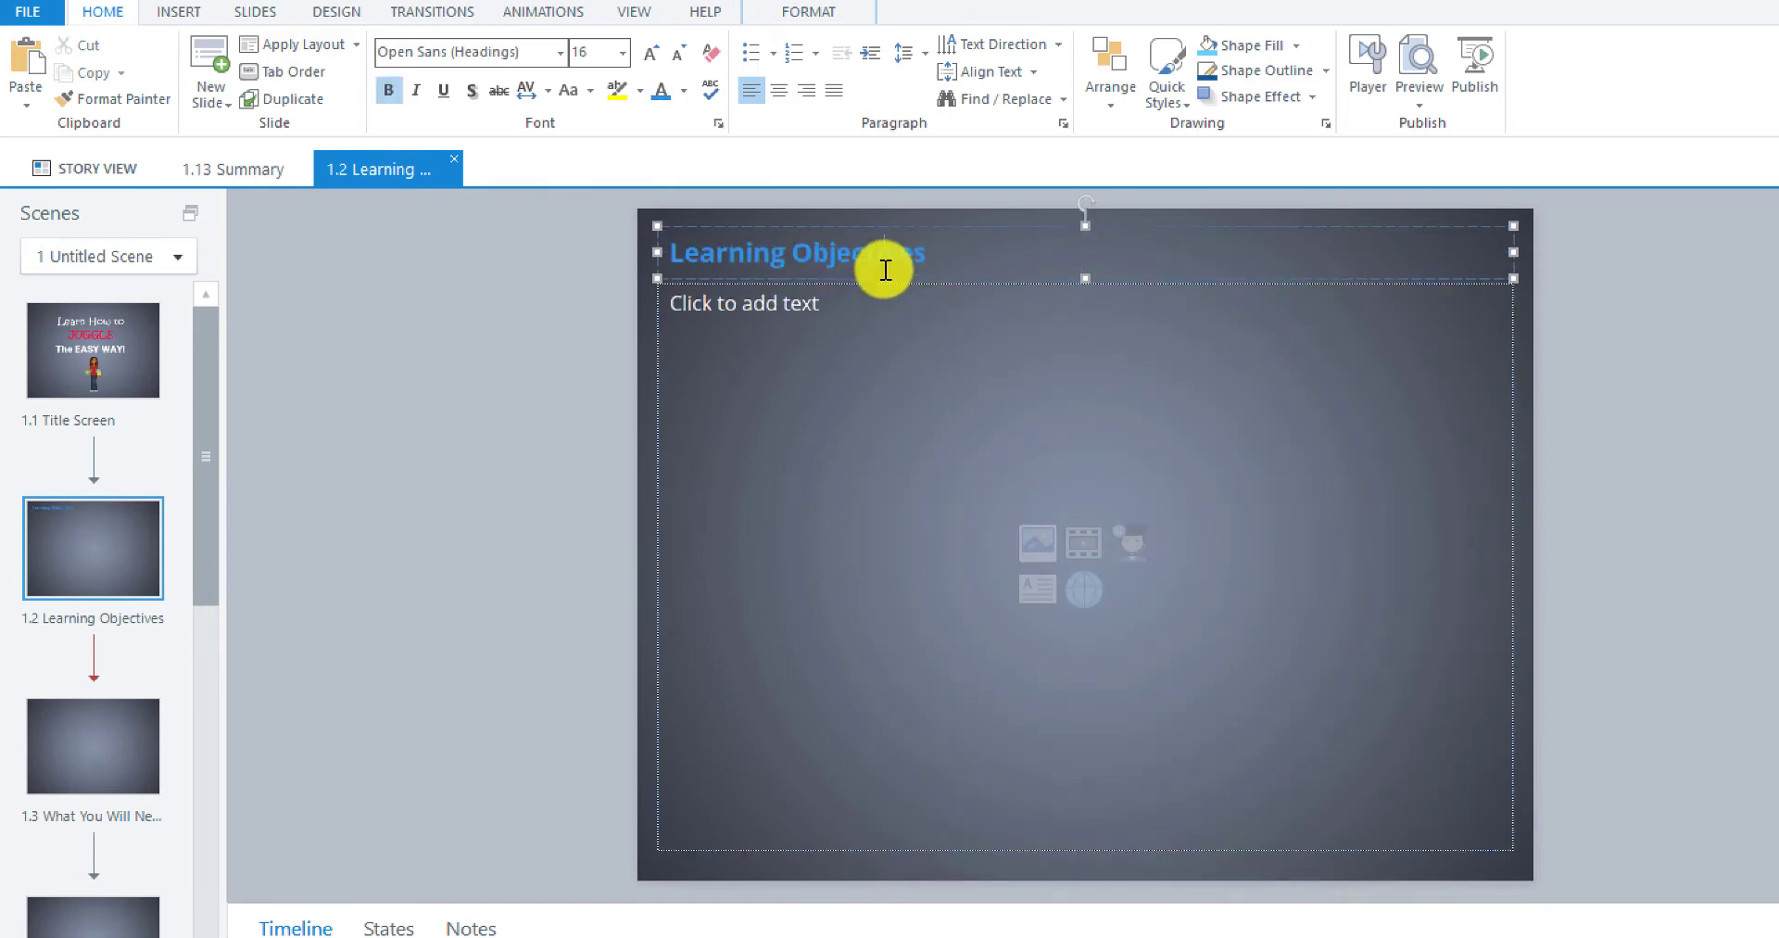
# Shorten the body text placeholder to a shallow box under the title and begin editing its text.
pyautogui.click(1110, 839)
pyautogui.moveTo(1080, 846); pyautogui.dragTo(1081, 466)
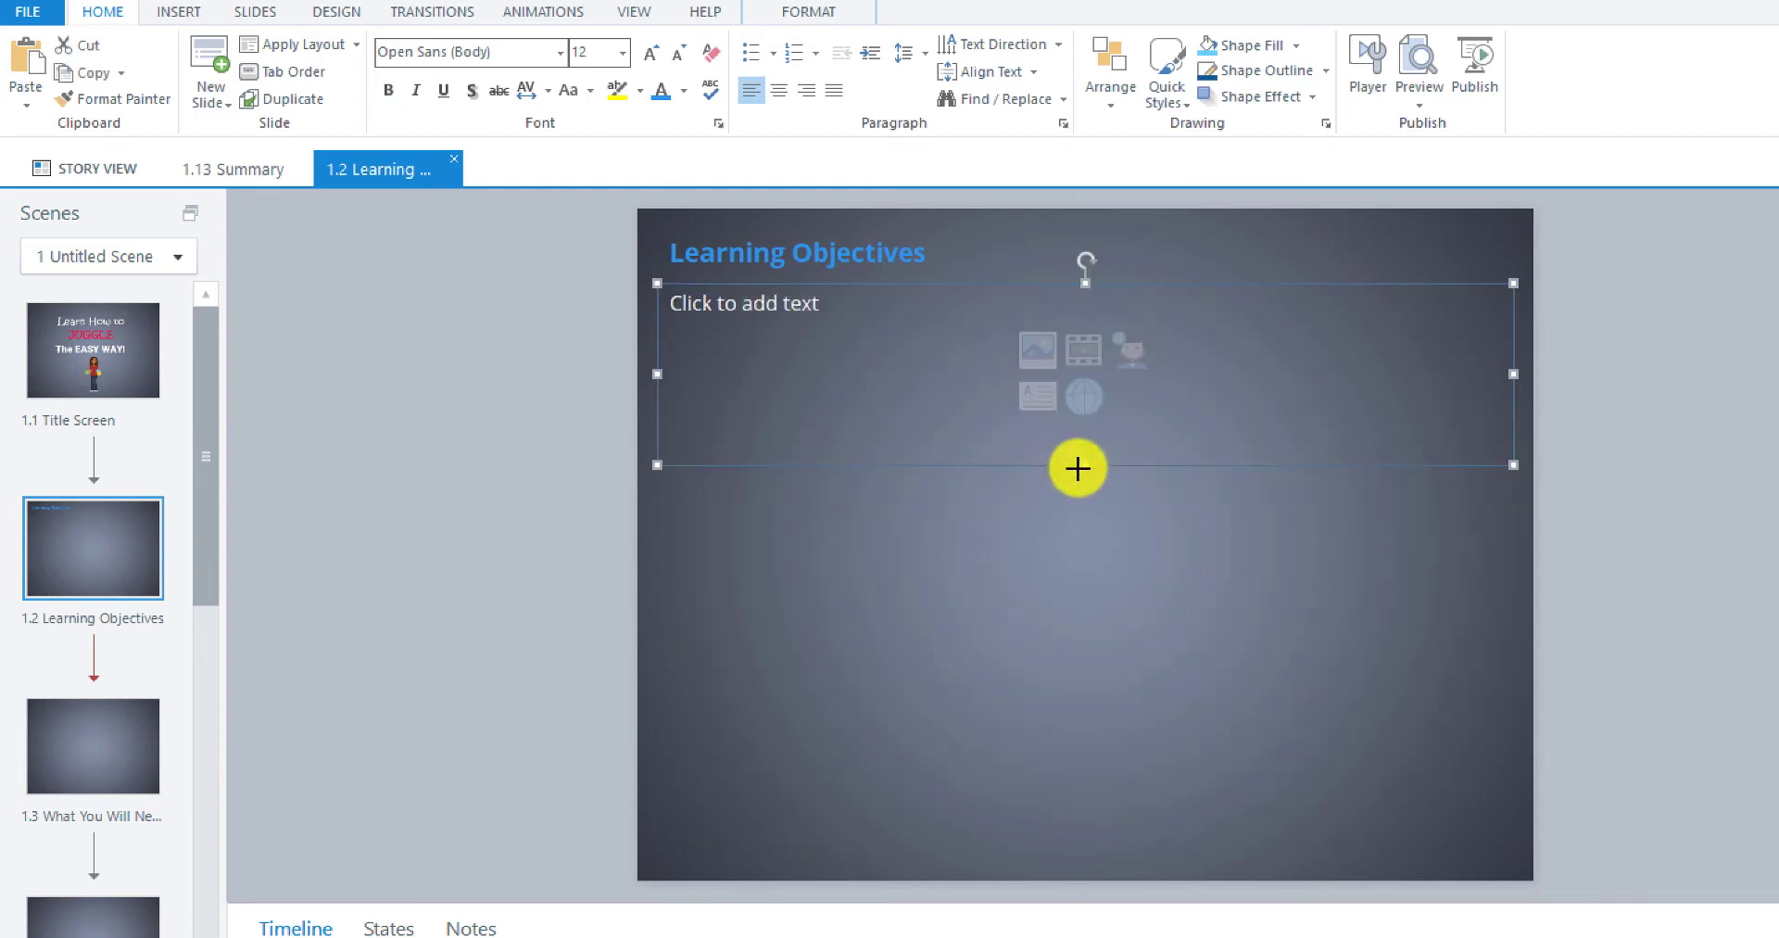
pyautogui.click(731, 315)
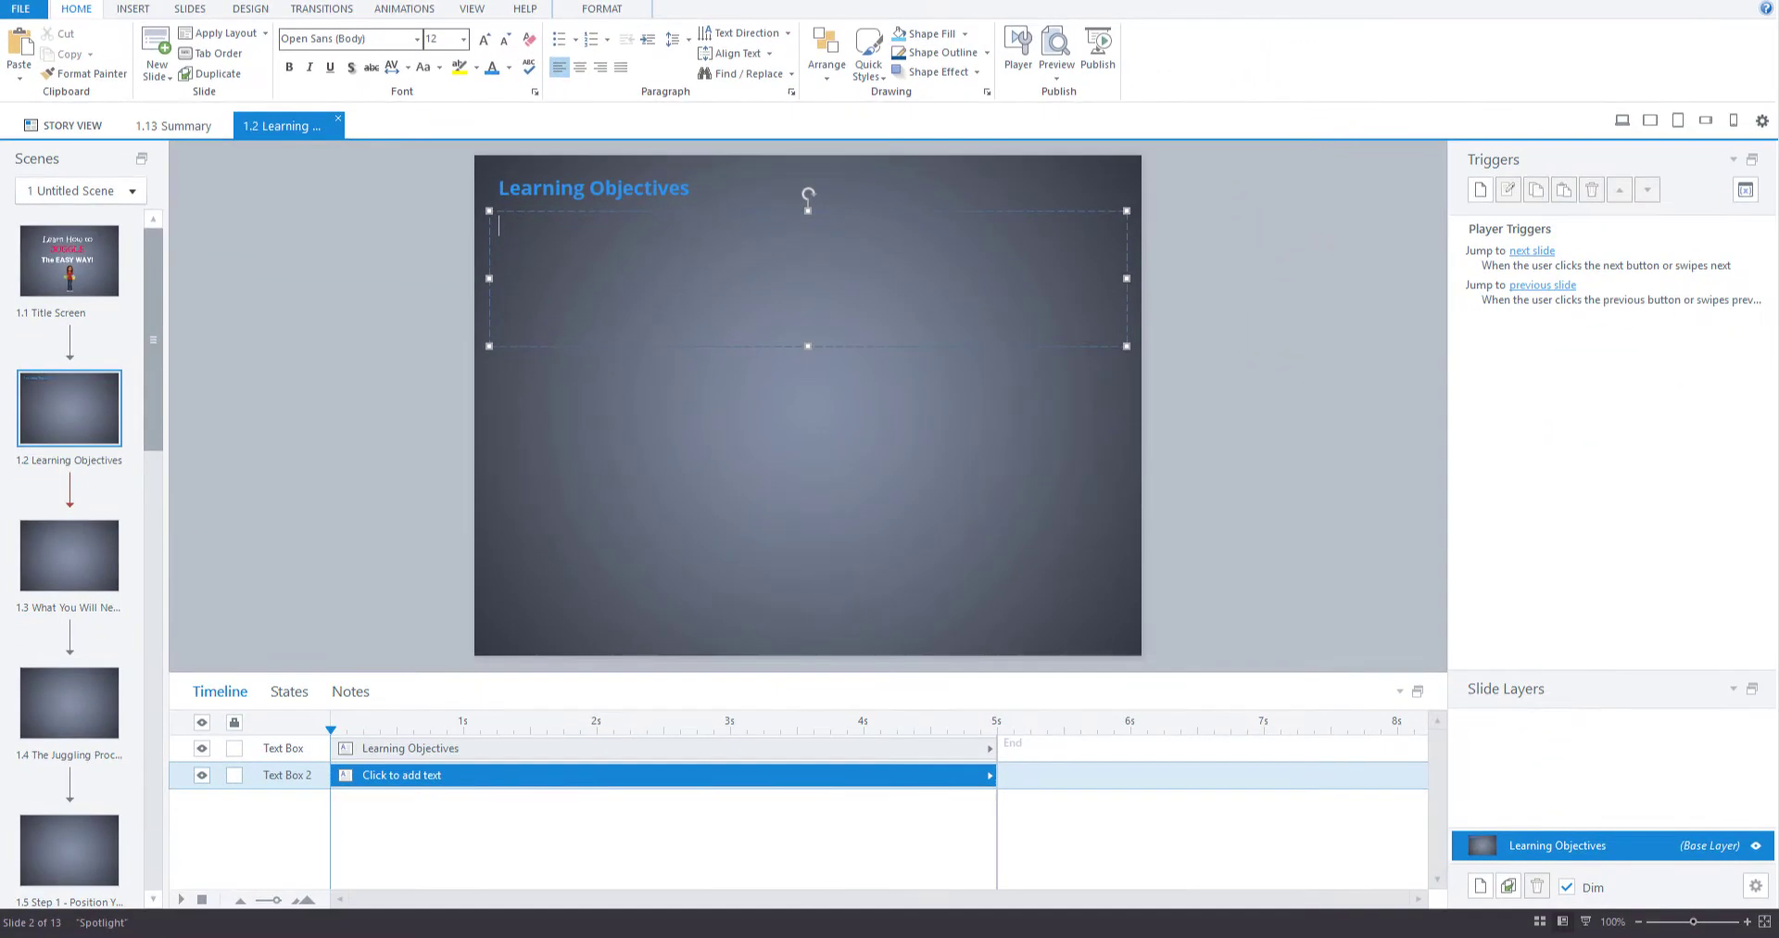
# Copy the two introductory sentences from the PowerPoint storyboard and paste them as text only into Storyline's body text placeholder.
pyautogui.moveTo(342, 935)
pyautogui.click(528, 880)
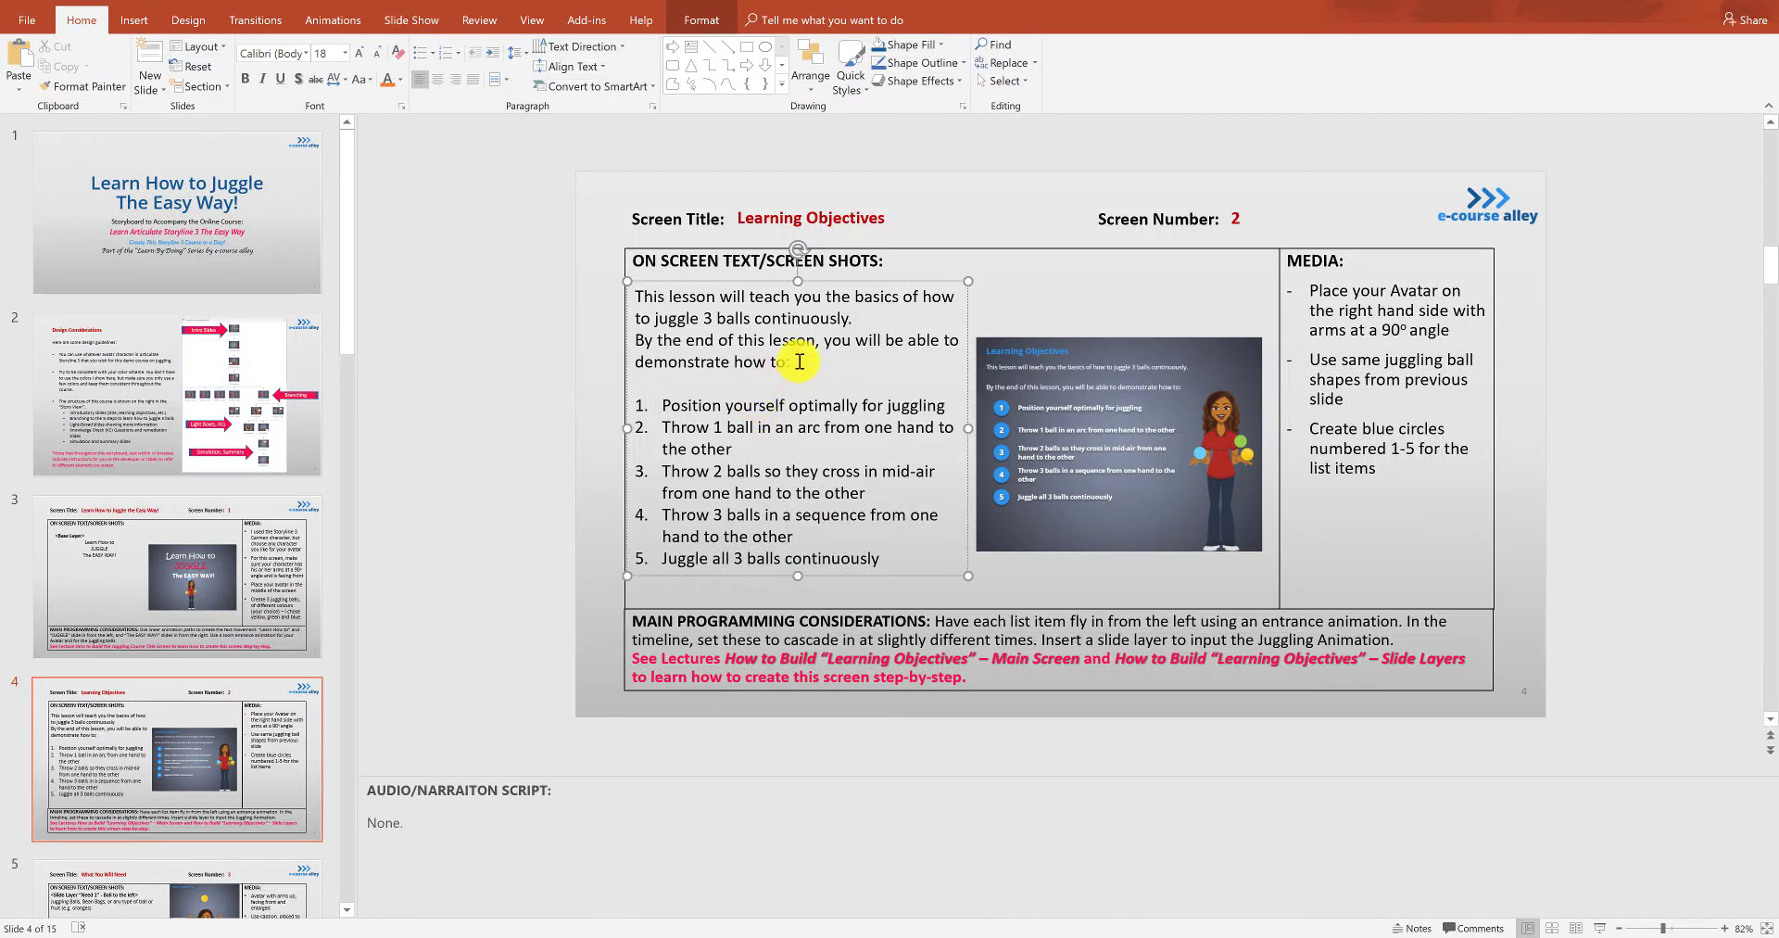
pyautogui.moveTo(800, 361); pyautogui.dragTo(646, 296)
pyautogui.hotkey('ctrl', 'c')
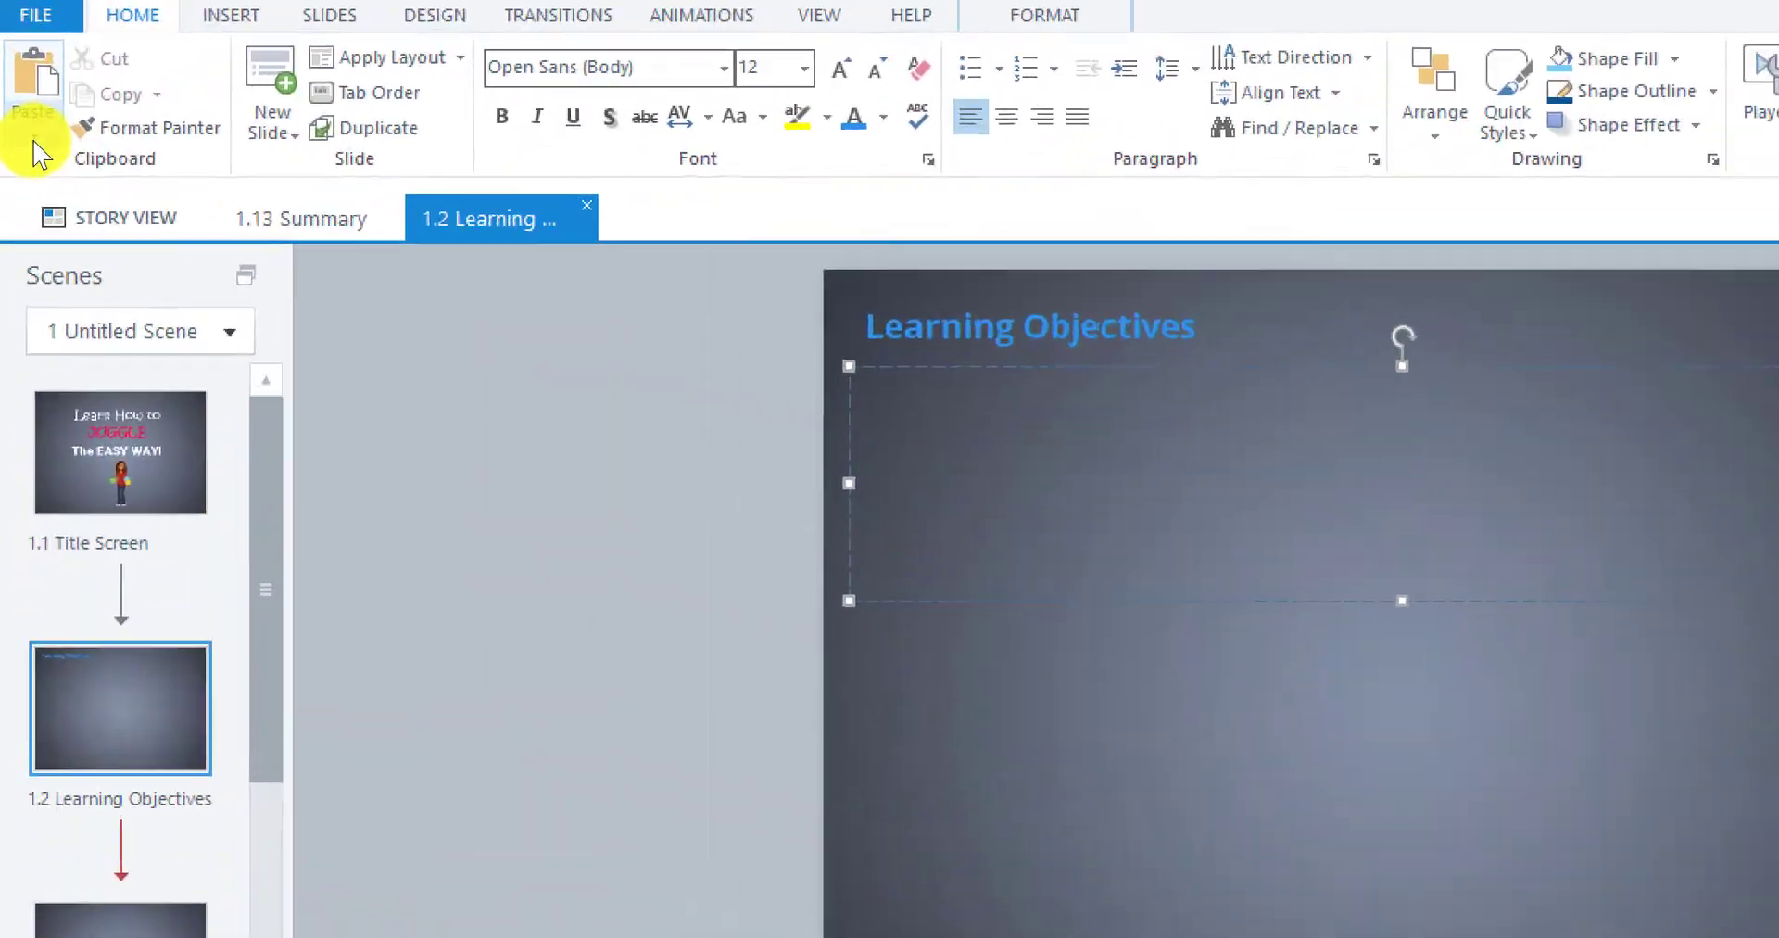
pyautogui.click(18, 74)
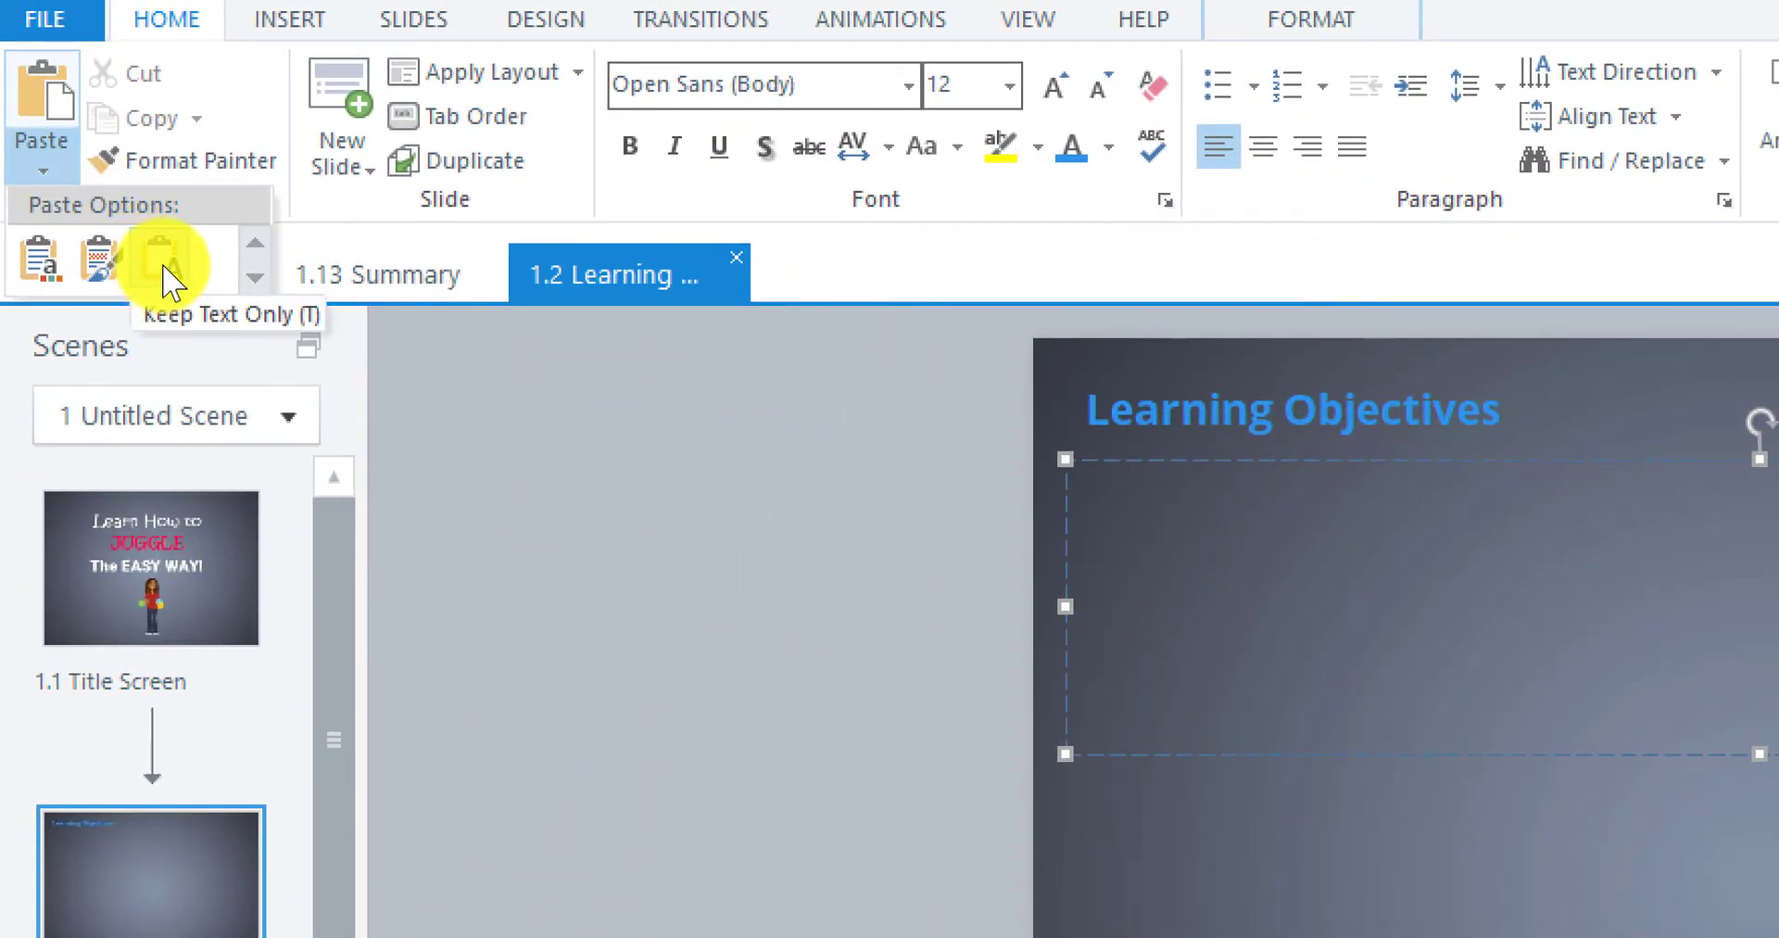
pyautogui.click(159, 260)
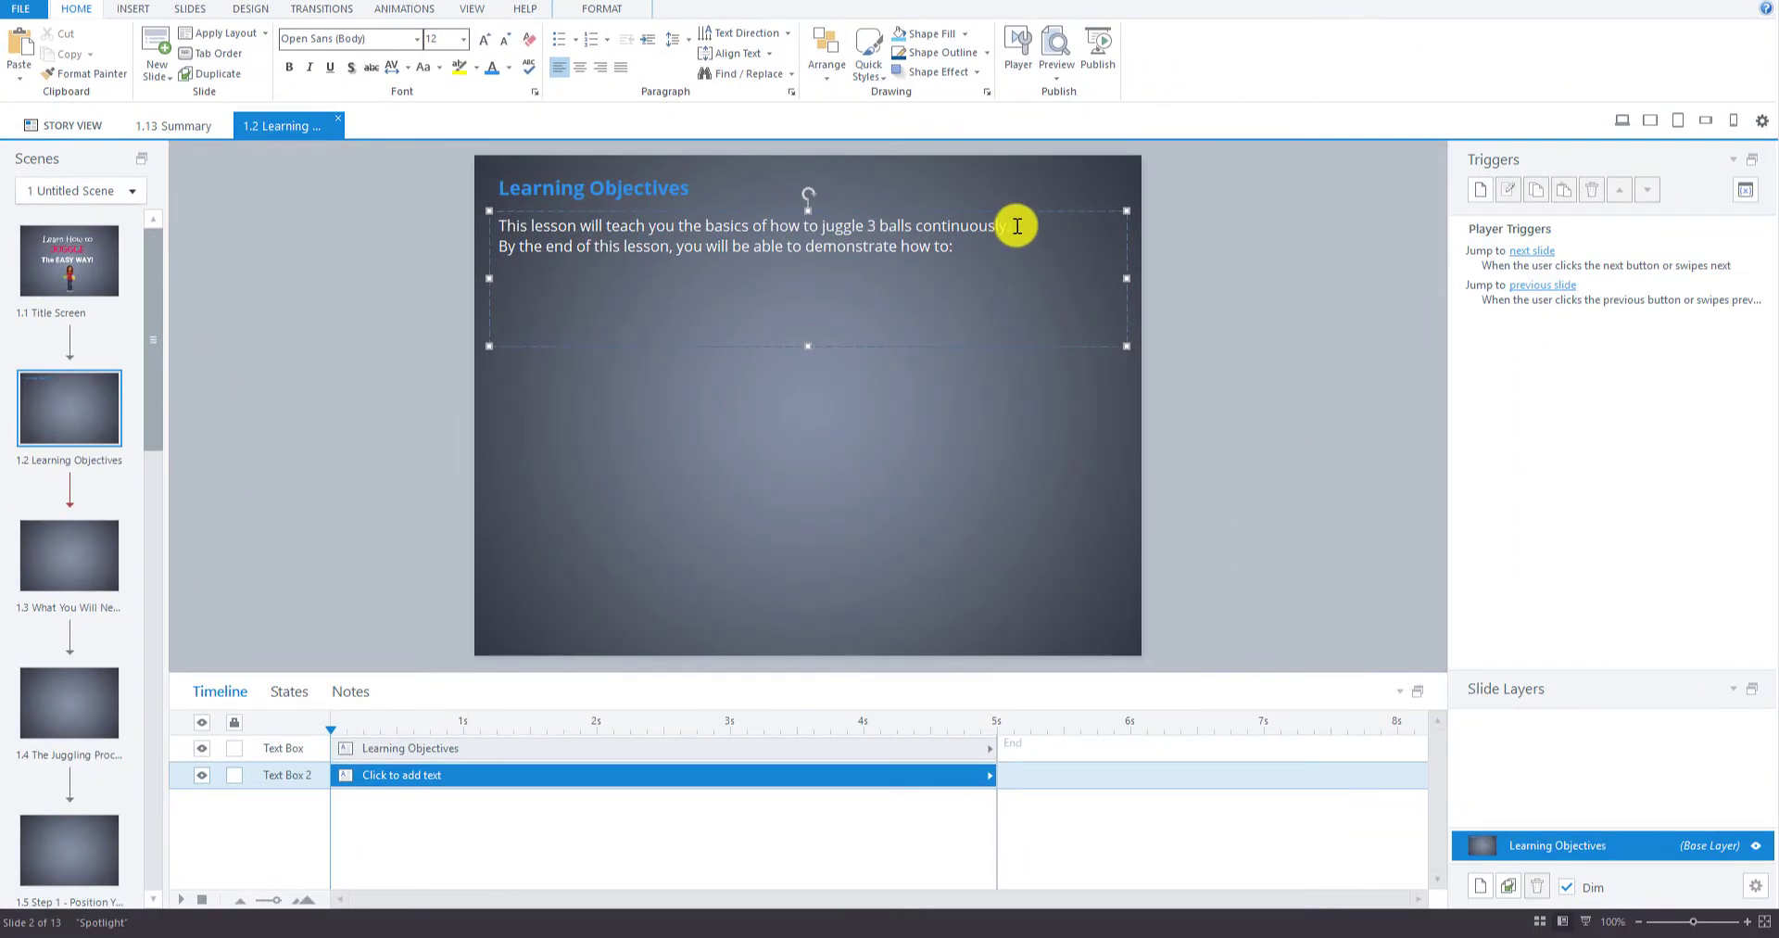
# Insert a blank line between the two introductory sentences and reduce the text box's height to fit them.
pyautogui.click(1018, 226)
pyautogui.press('Return')
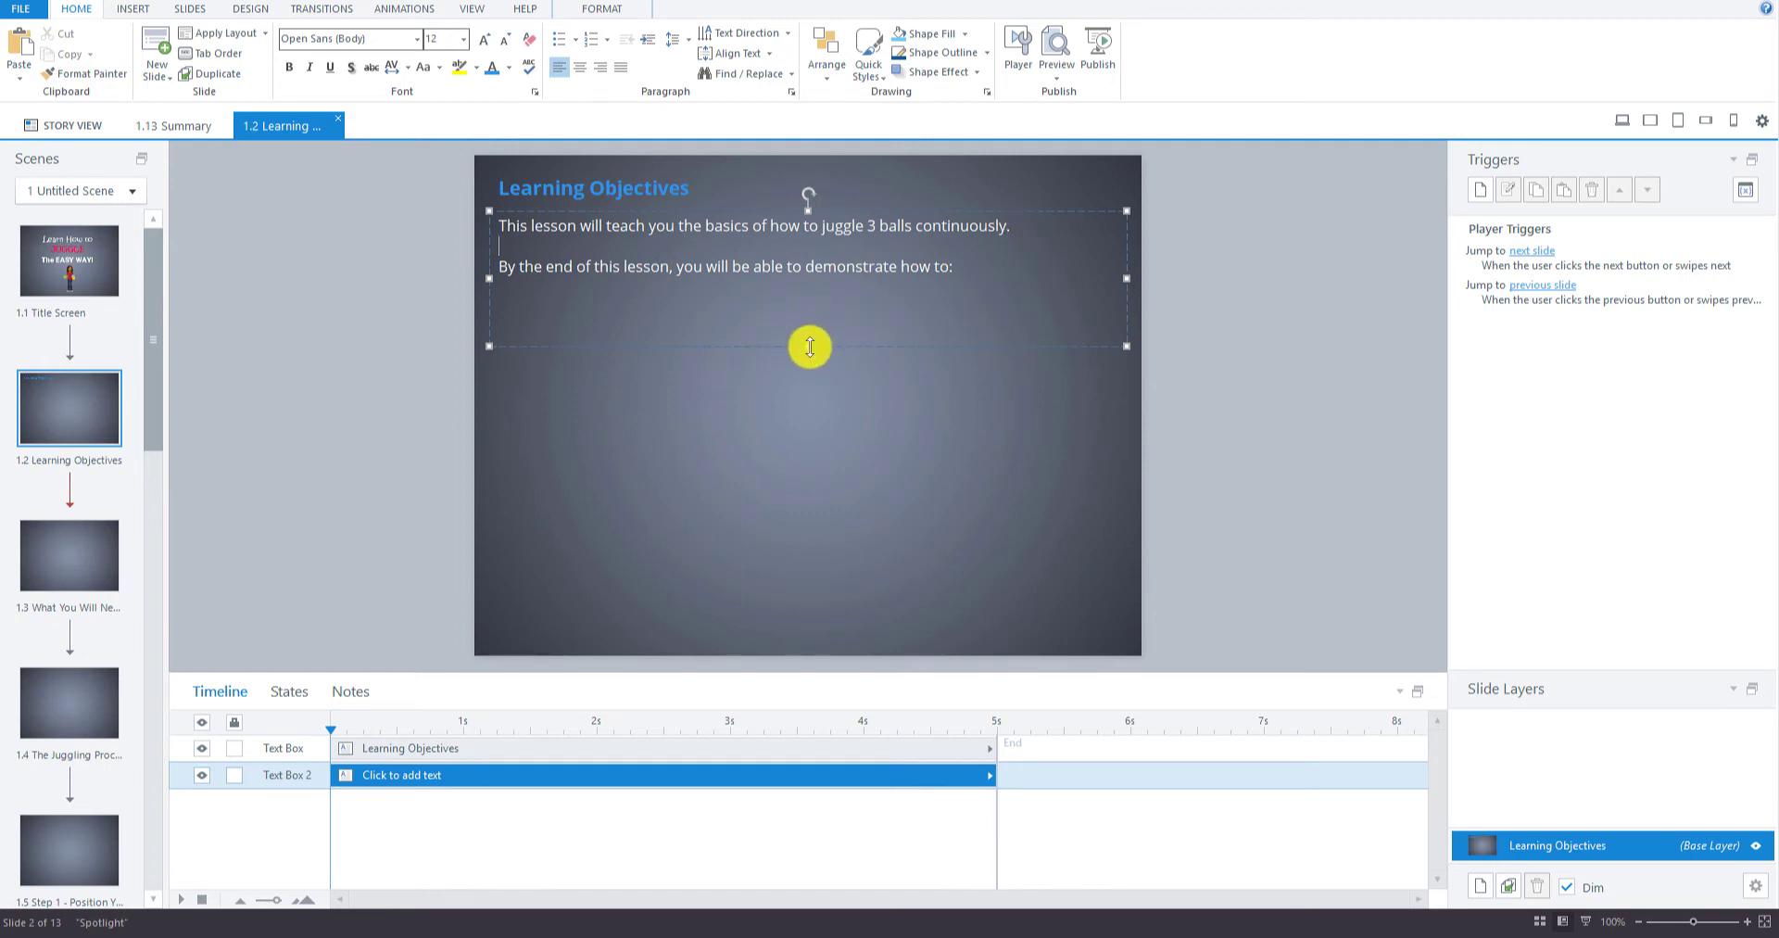
pyautogui.moveTo(810, 347); pyautogui.dragTo(809, 304)
pyautogui.click(614, 345)
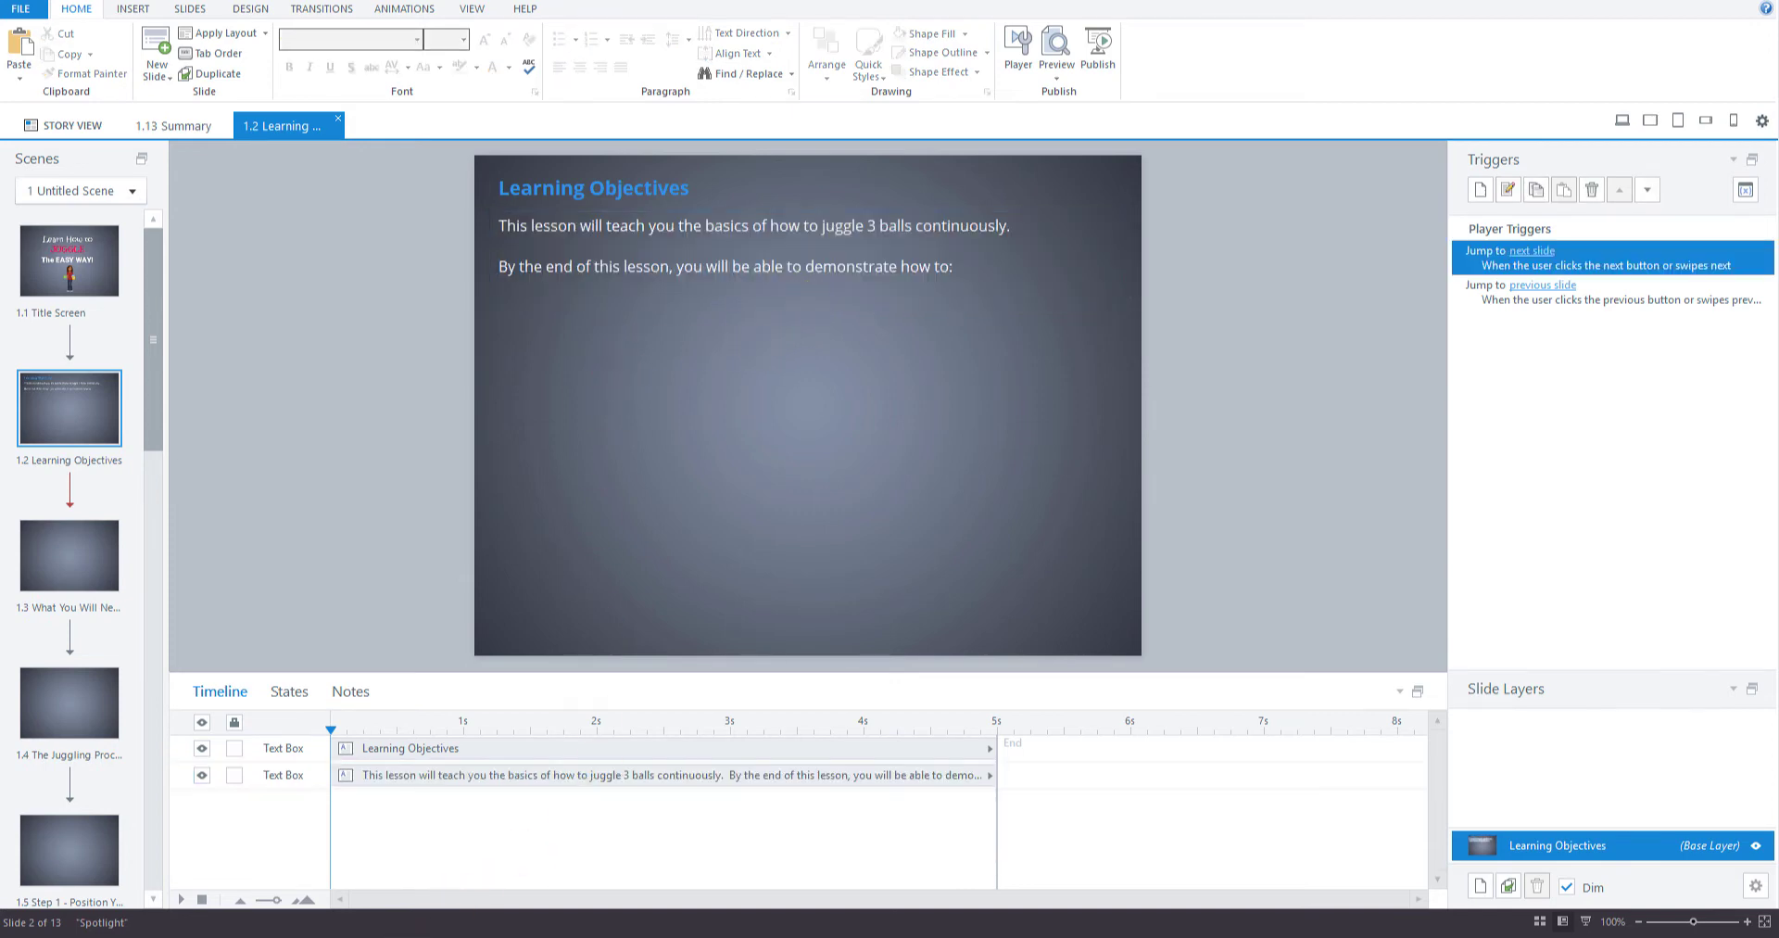
# Copy "Position yourself optimally for juggling" from the PowerPoint storyboard, paste it as text only in Storyline, and place it below the introduction.
pyautogui.moveTo(343, 934)
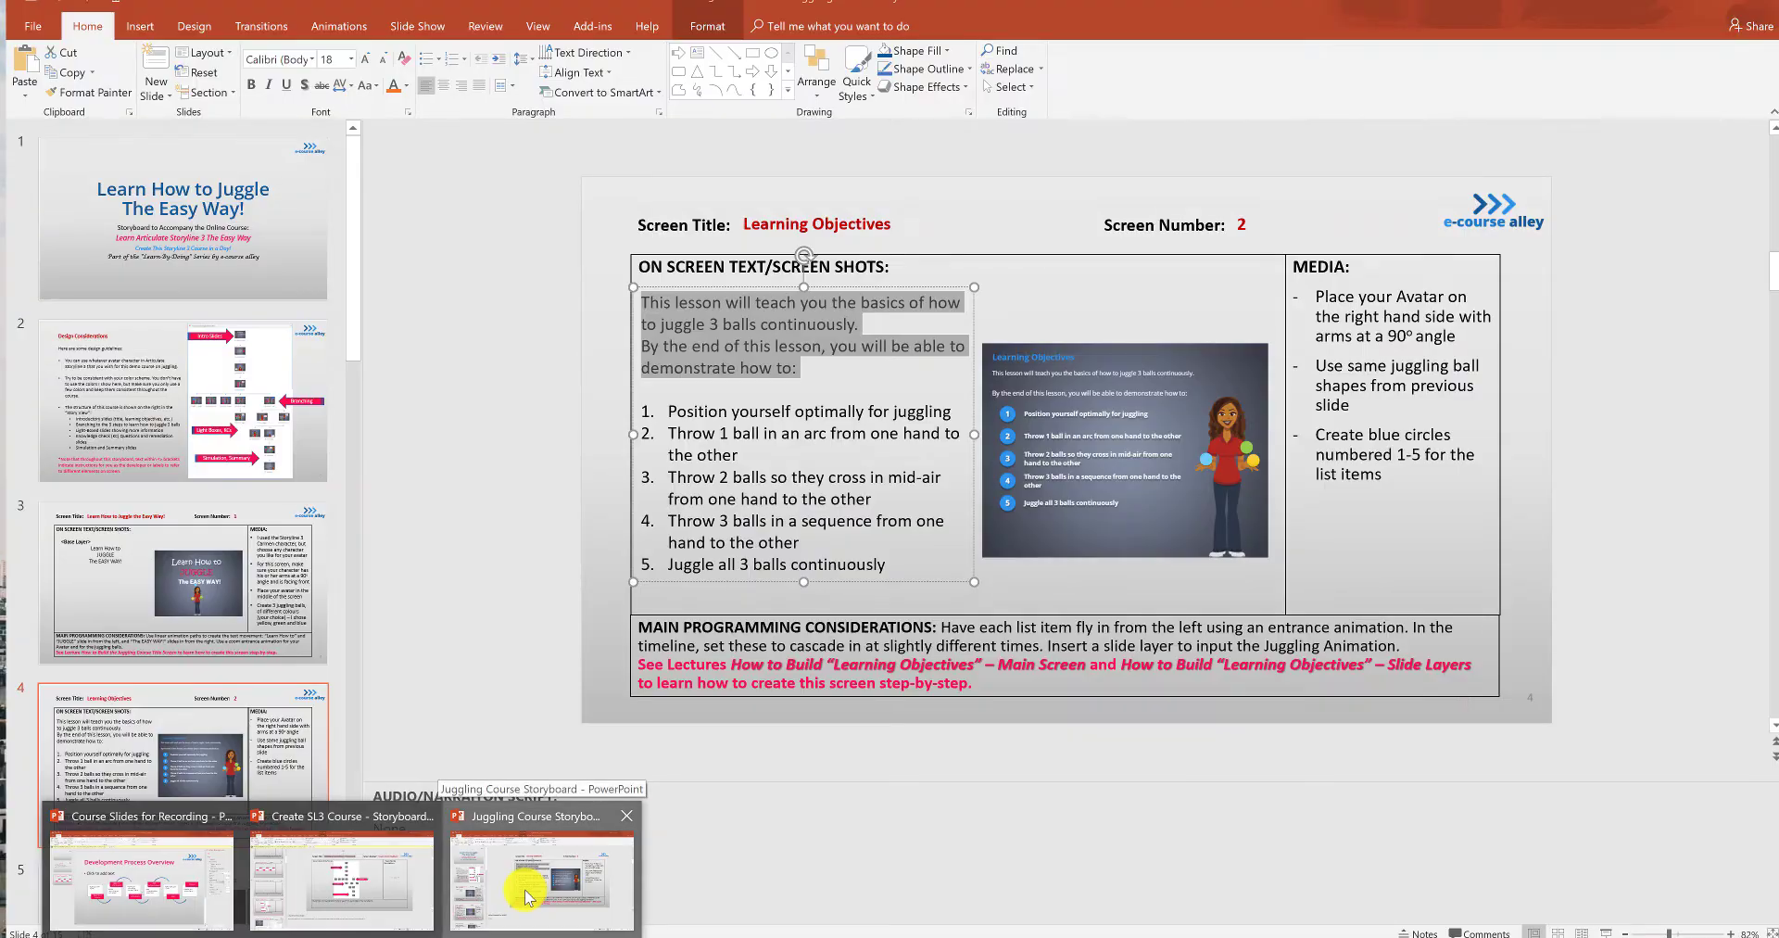
pyautogui.click(524, 896)
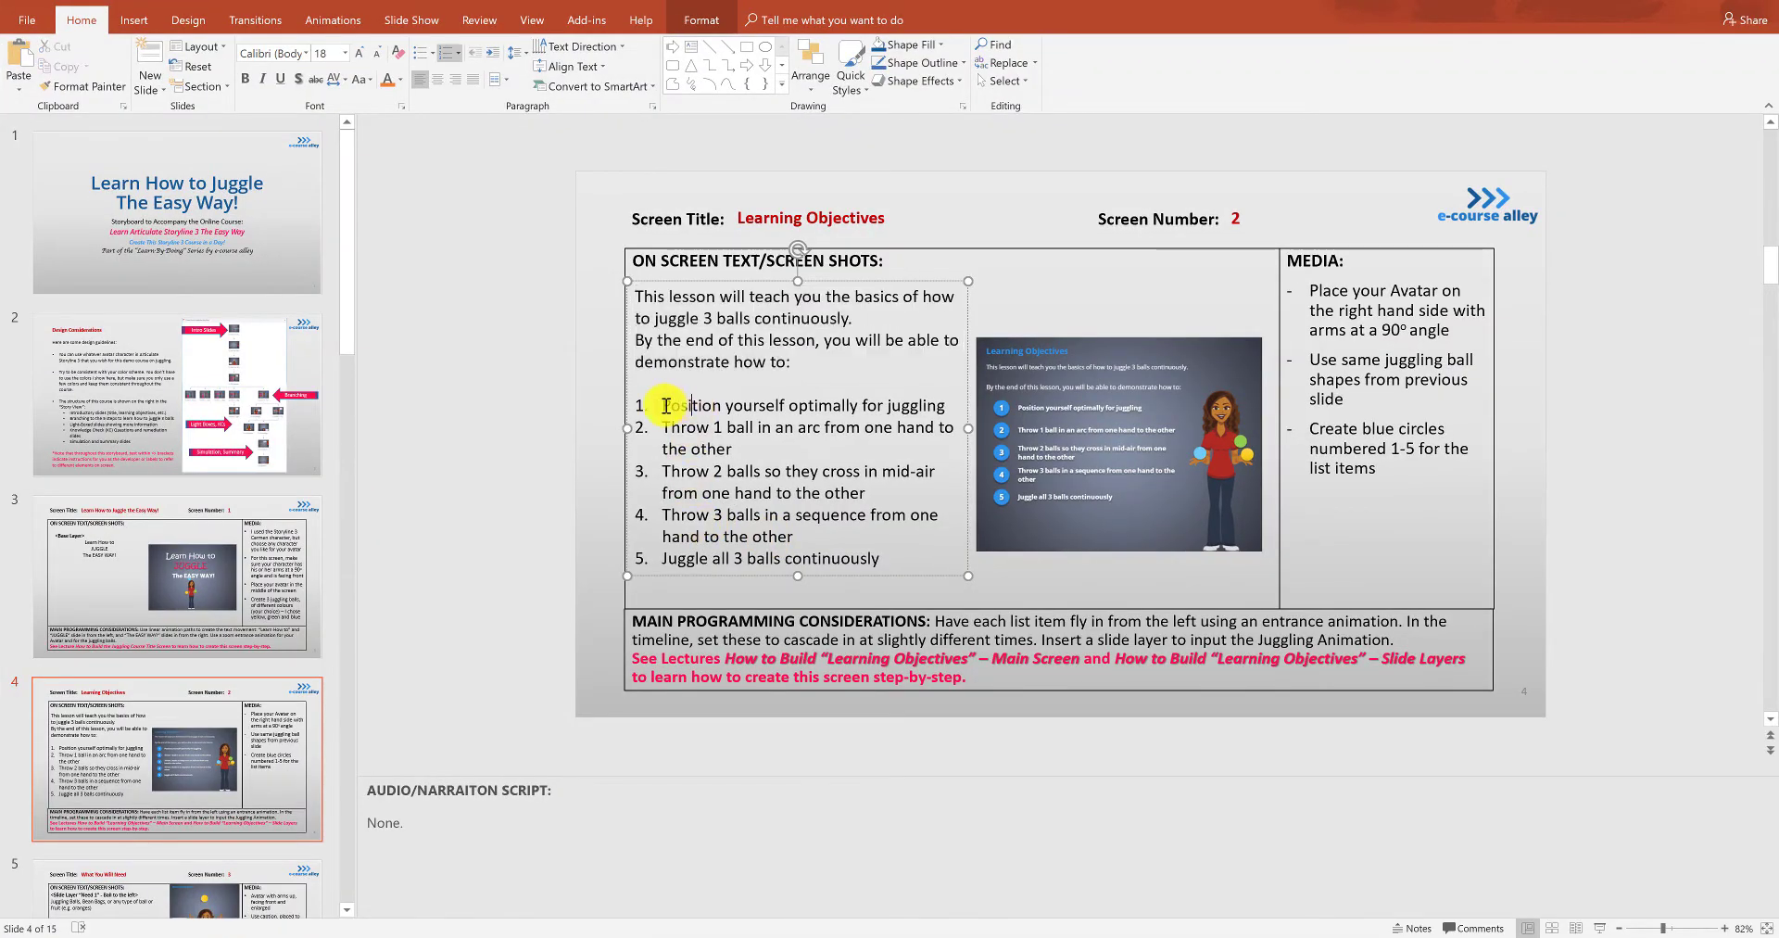
pyautogui.moveTo(677, 405); pyautogui.dragTo(949, 405)
pyautogui.hotkey('ctrl', 'c')
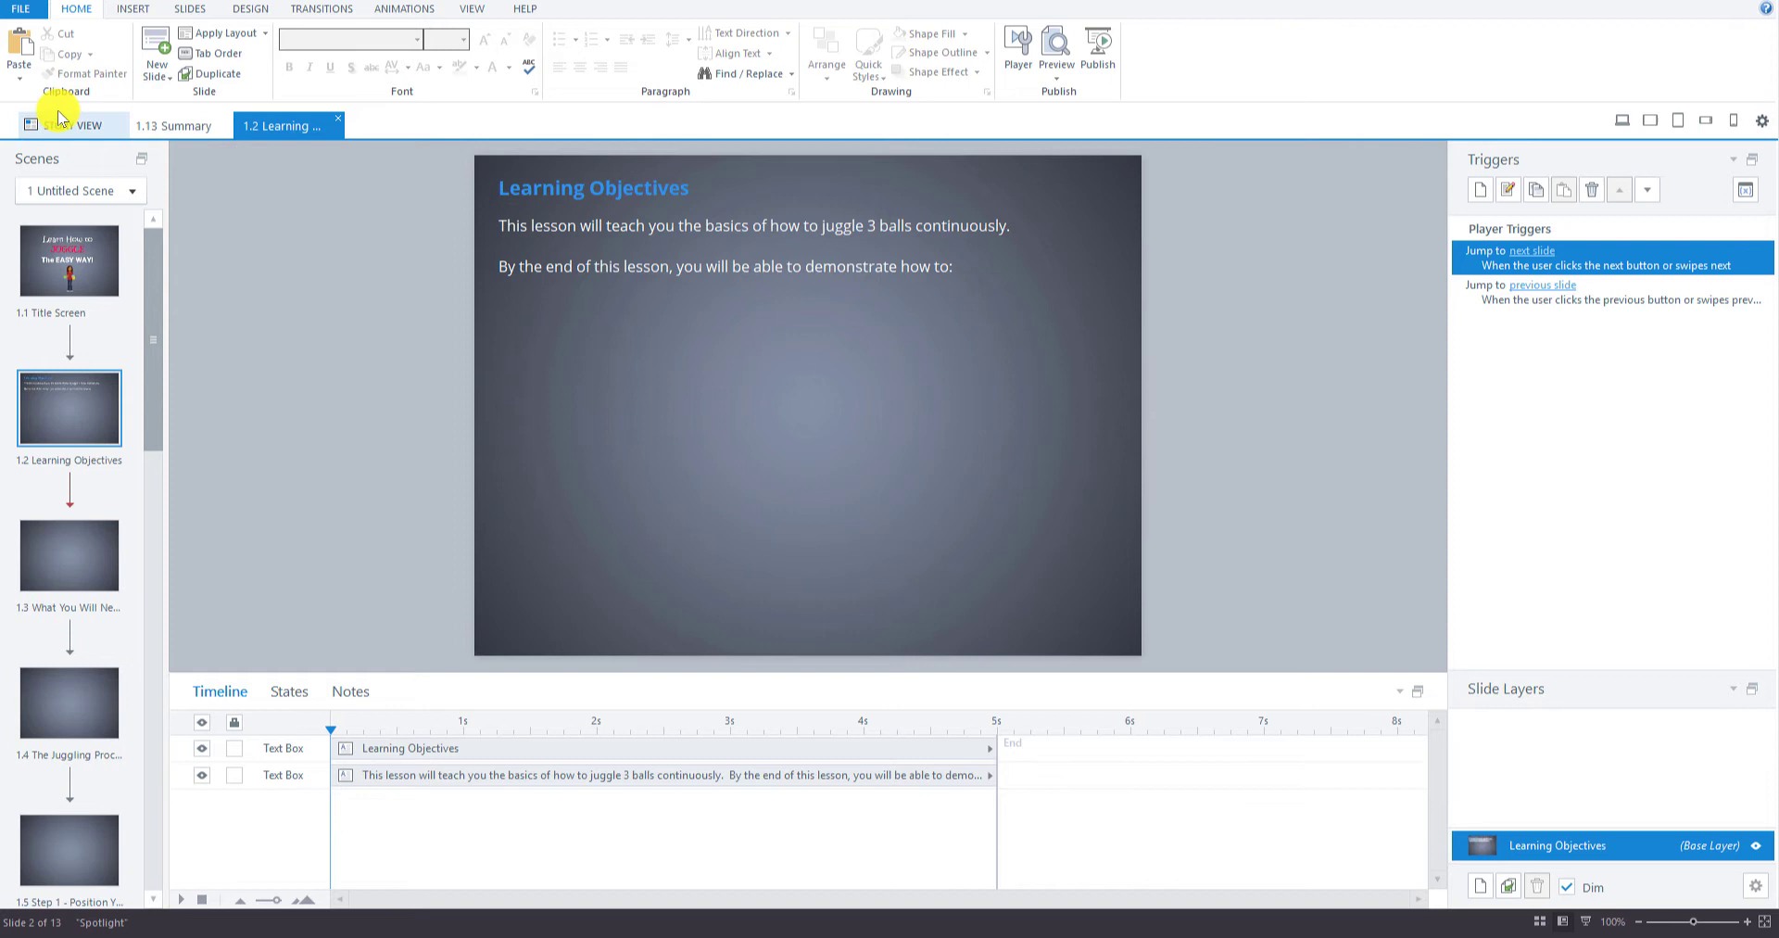
pyautogui.click(26, 81)
pyautogui.click(78, 121)
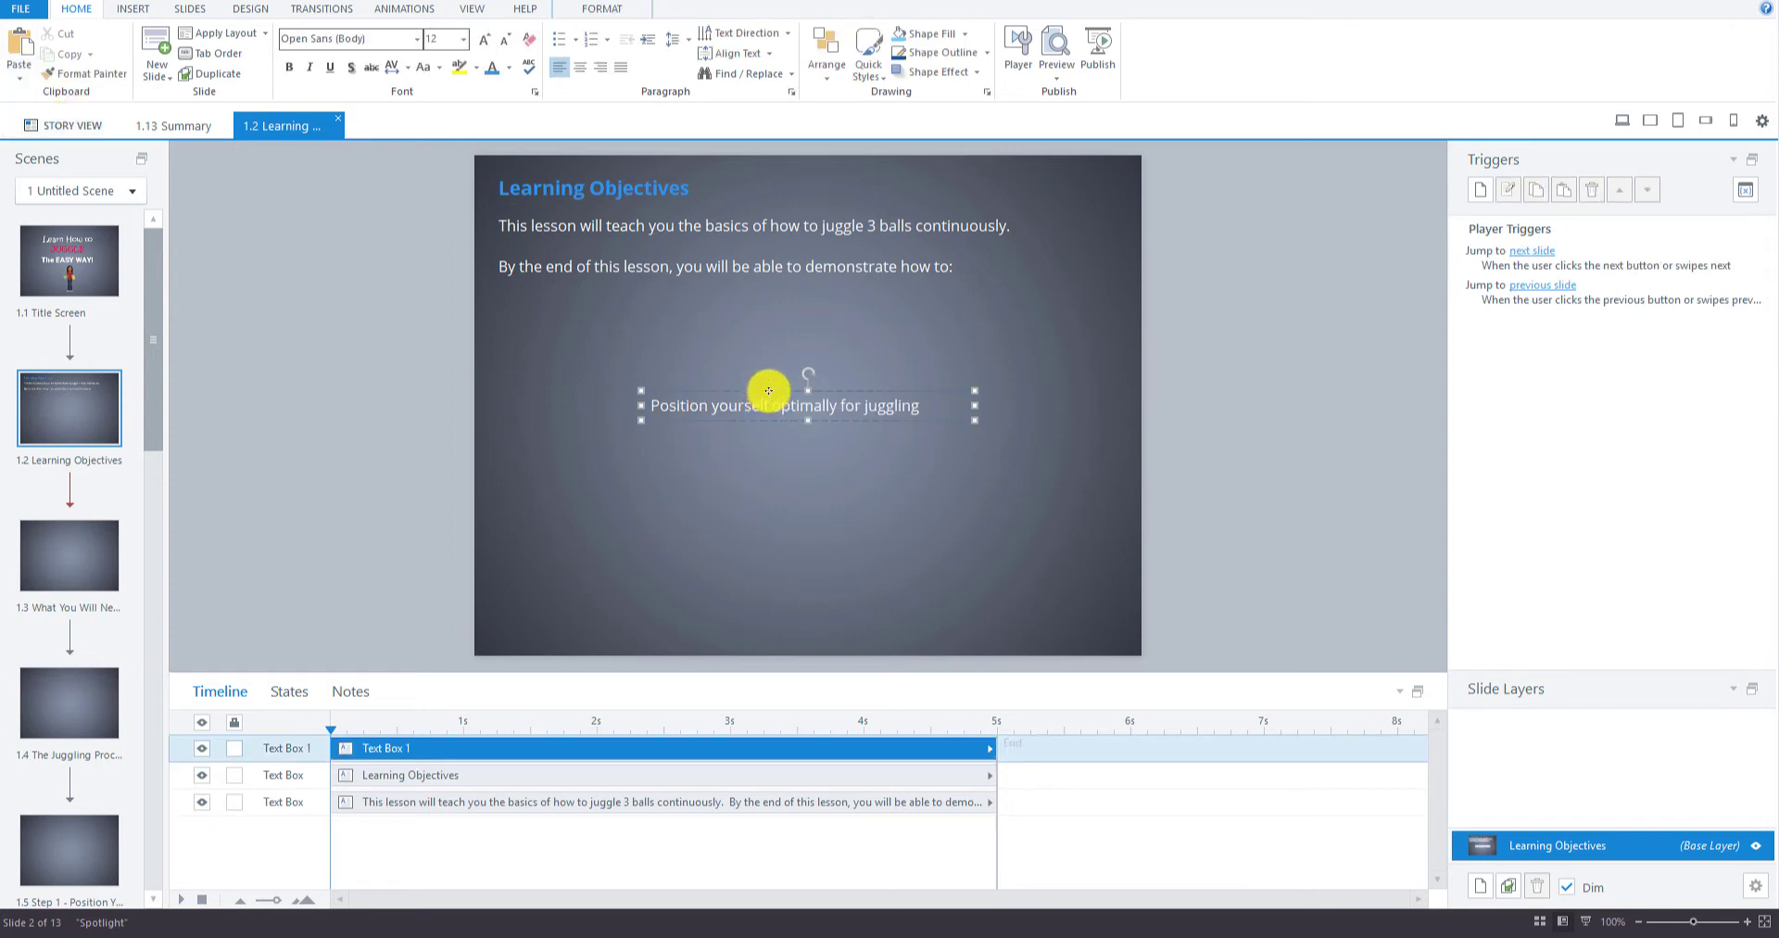
pyautogui.moveTo(768, 390); pyautogui.dragTo(702, 316)
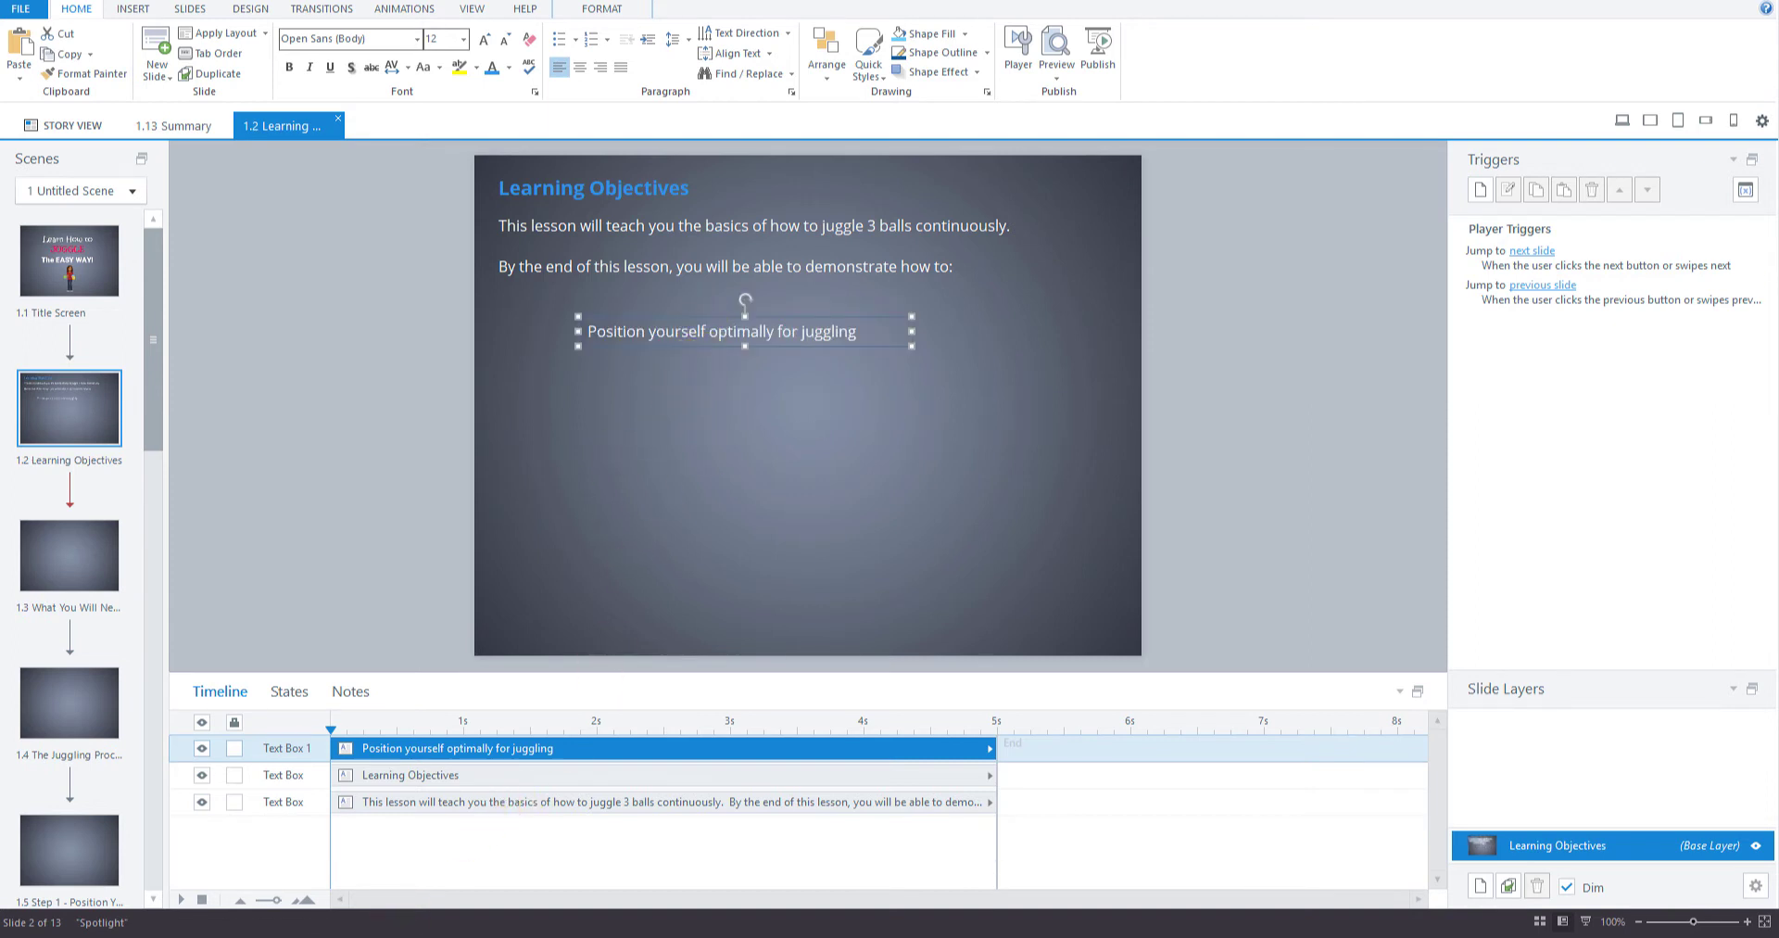
# Copy "Throw 1 ball in an arc from one hand to the other" from the PowerPoint storyboard into a new text box in Storyline.
pyautogui.moveTo(385, 926)
pyautogui.click(515, 882)
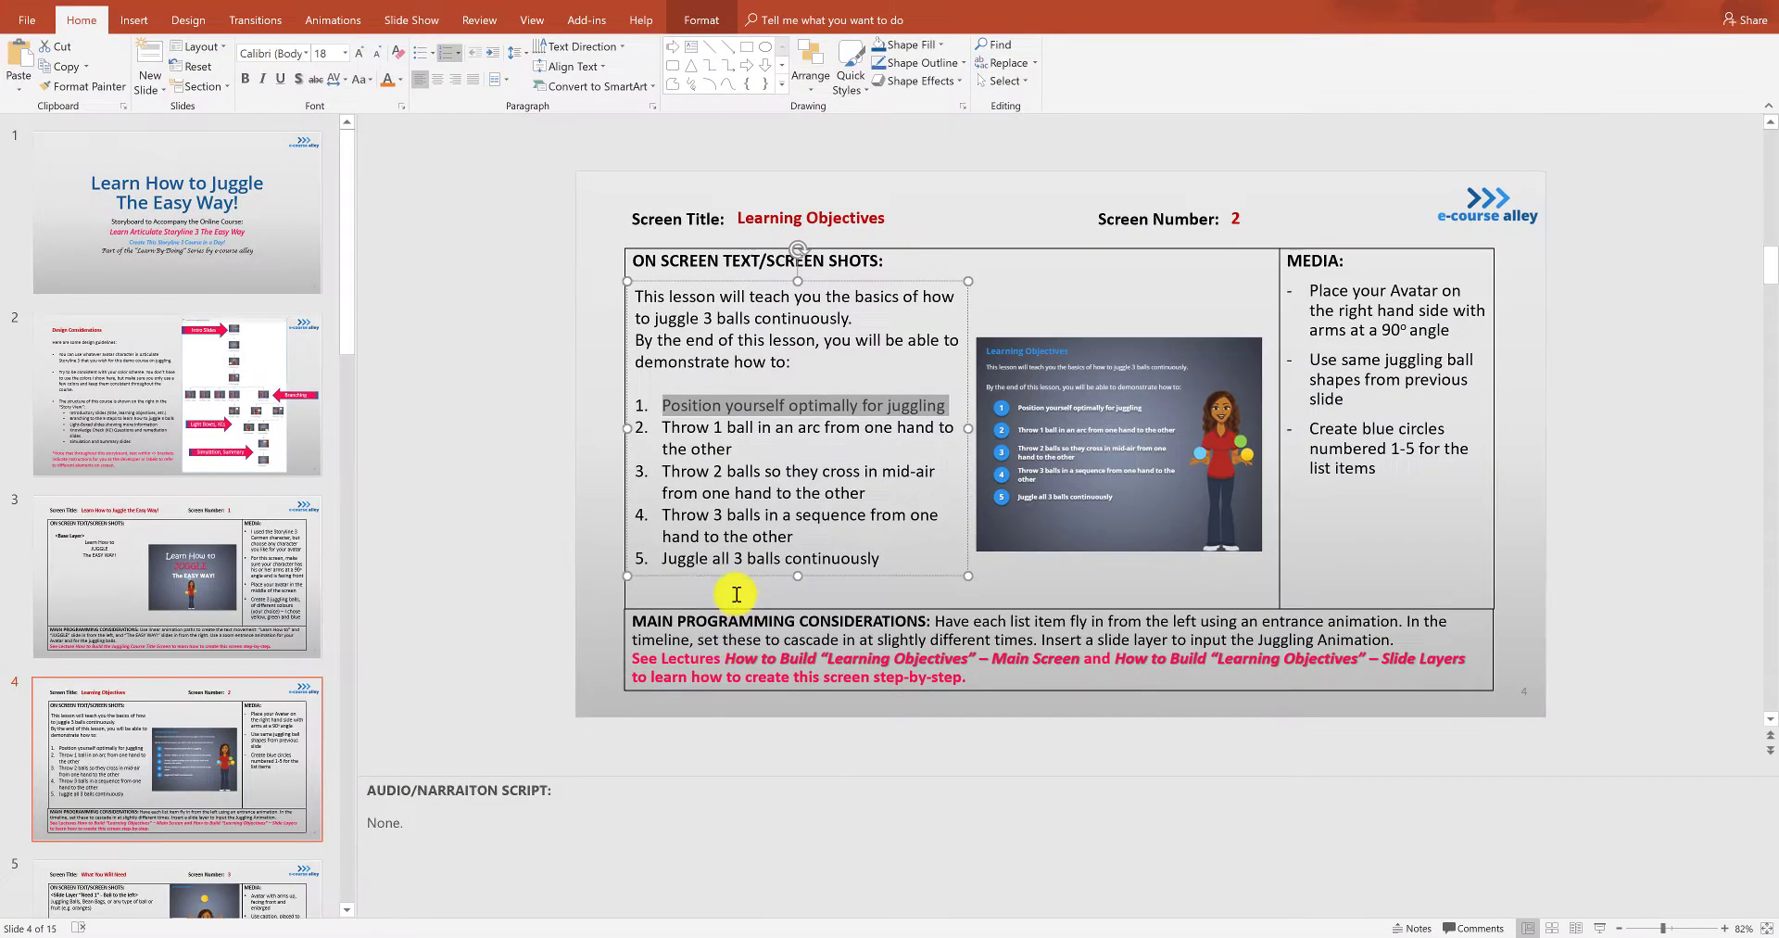
pyautogui.click(742, 447)
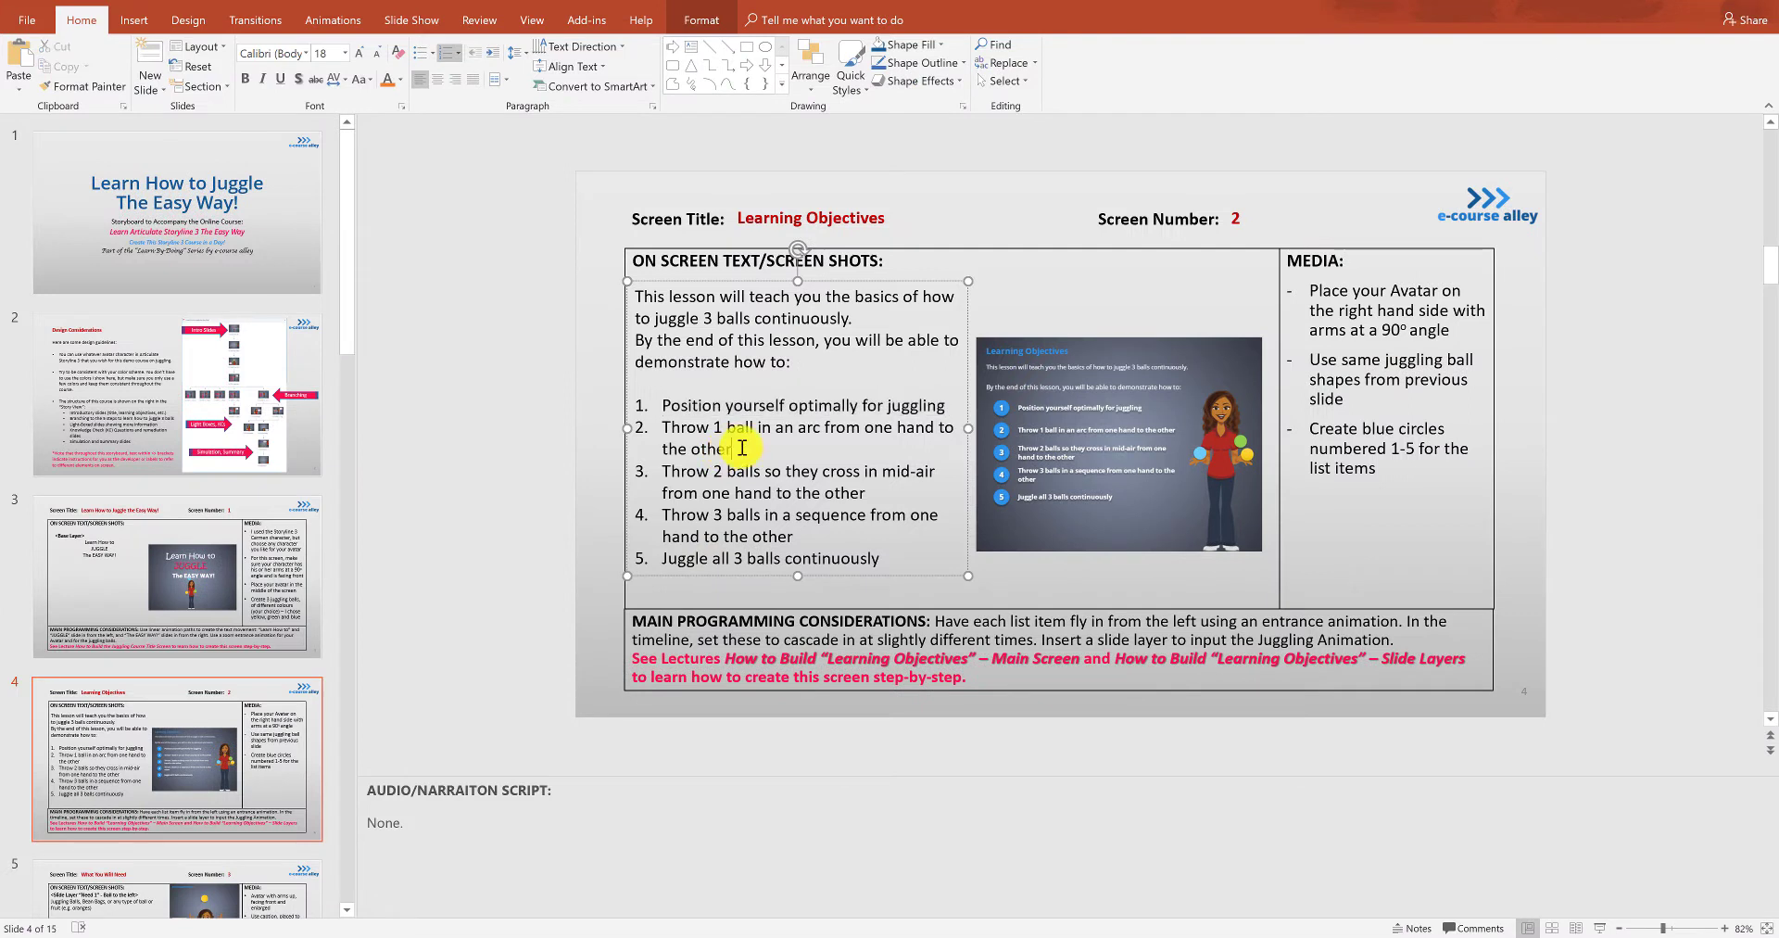
pyautogui.tripleClick(660, 421)
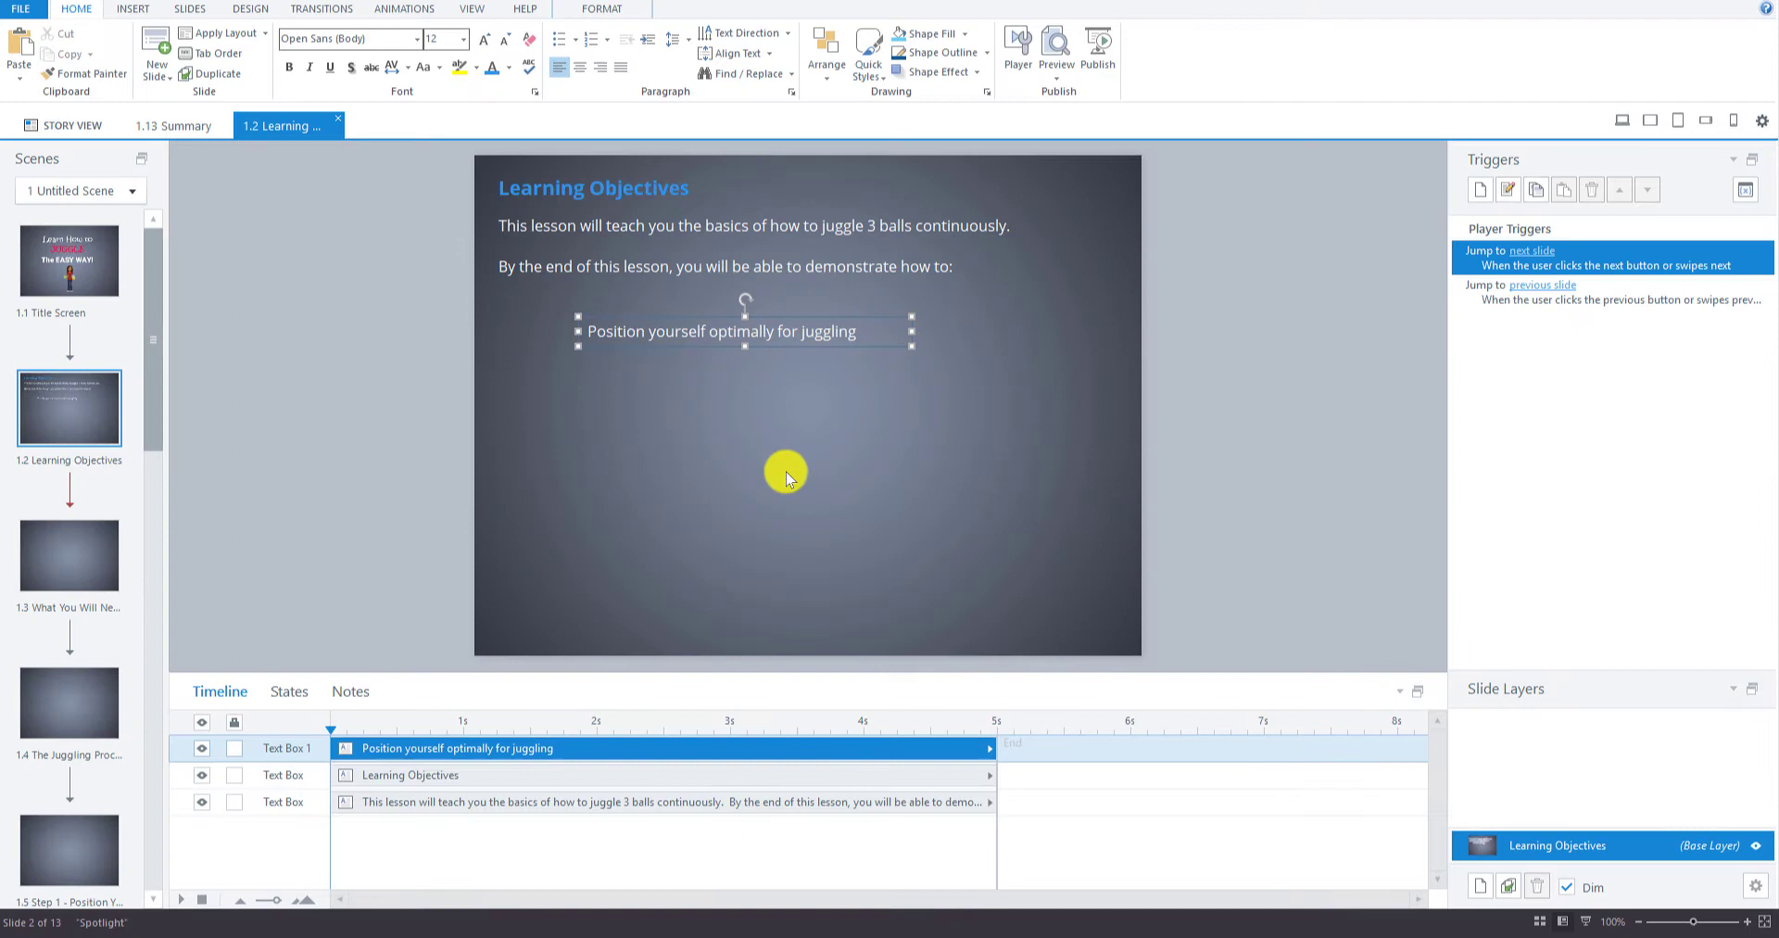
pyautogui.write('Throw 1 ball in an arc from one hand to the other')
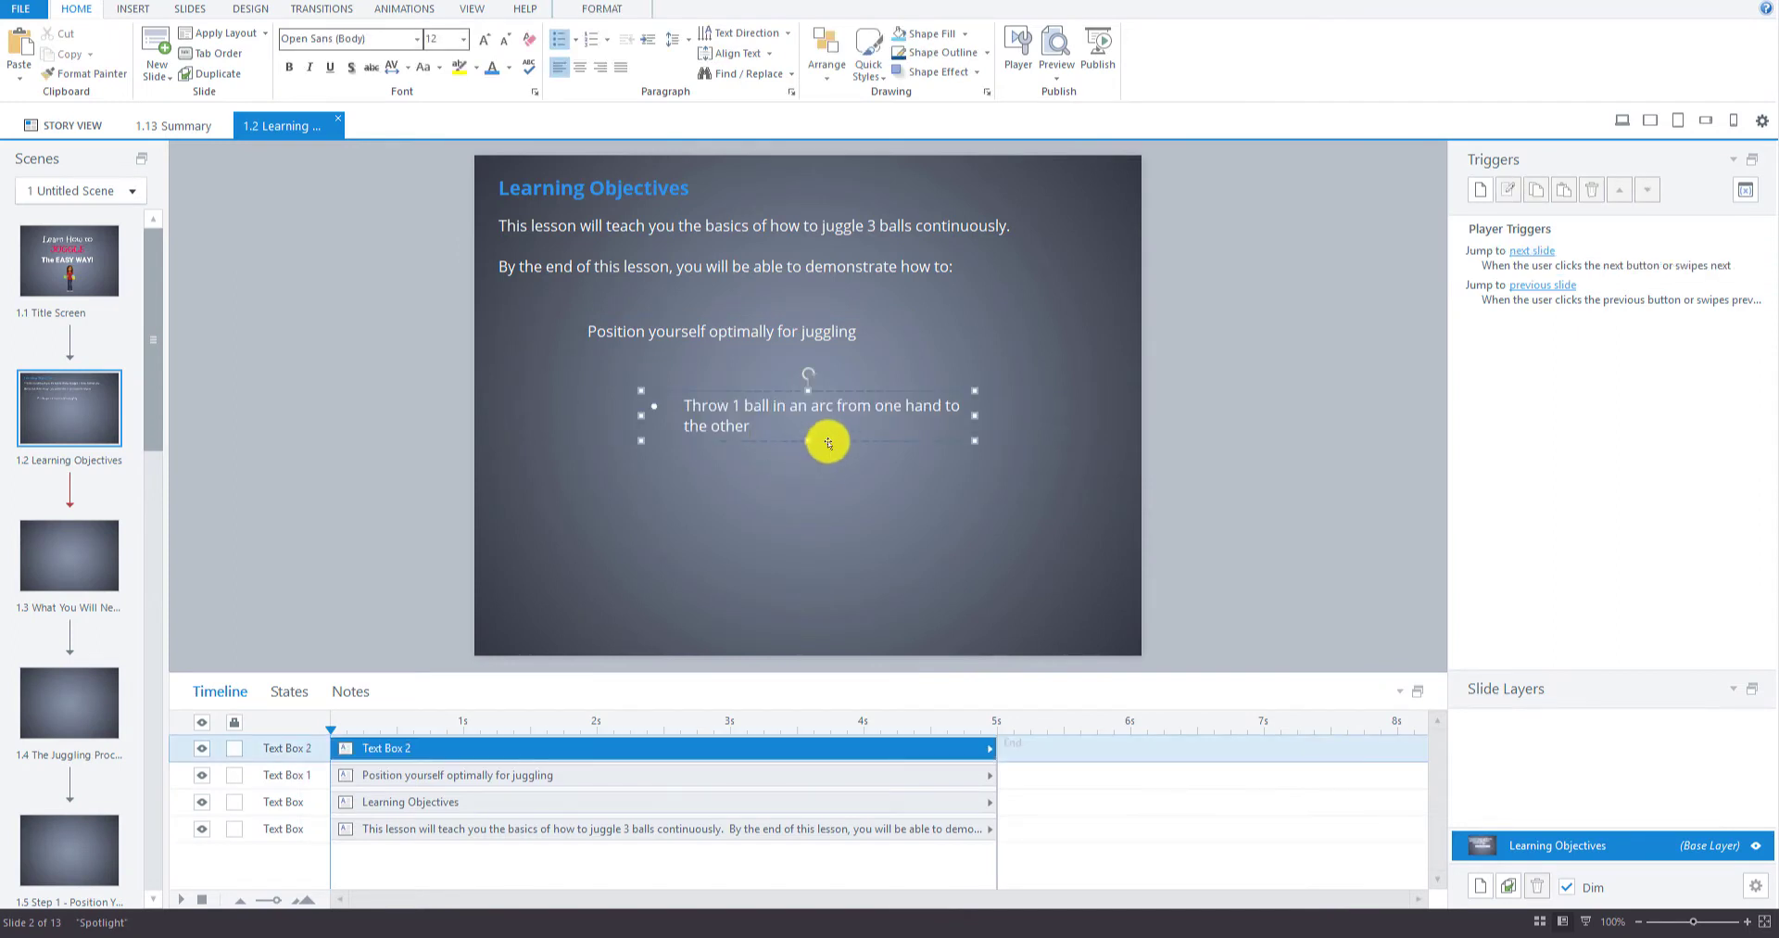
# Move the "Throw 1 ball" objective below the first objective, remove its bullet, and widen its box so the text fits on one line.
pyautogui.moveTo(828, 443); pyautogui.dragTo(757, 420)
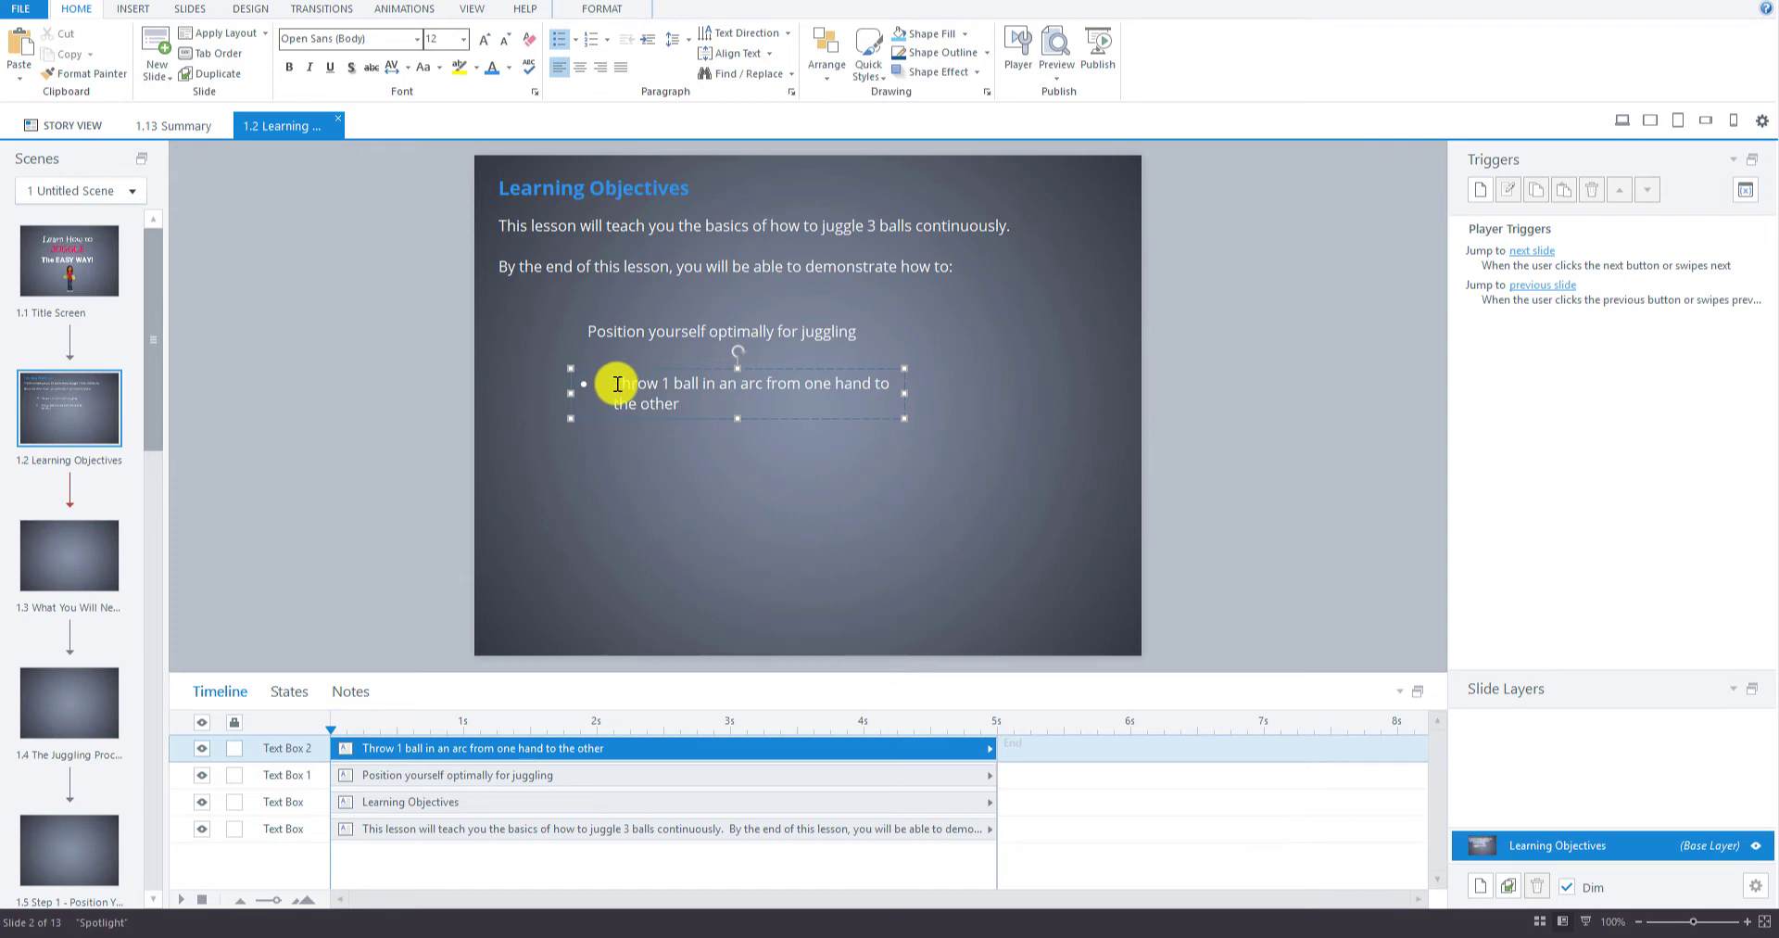
pyautogui.press('BackSpace')
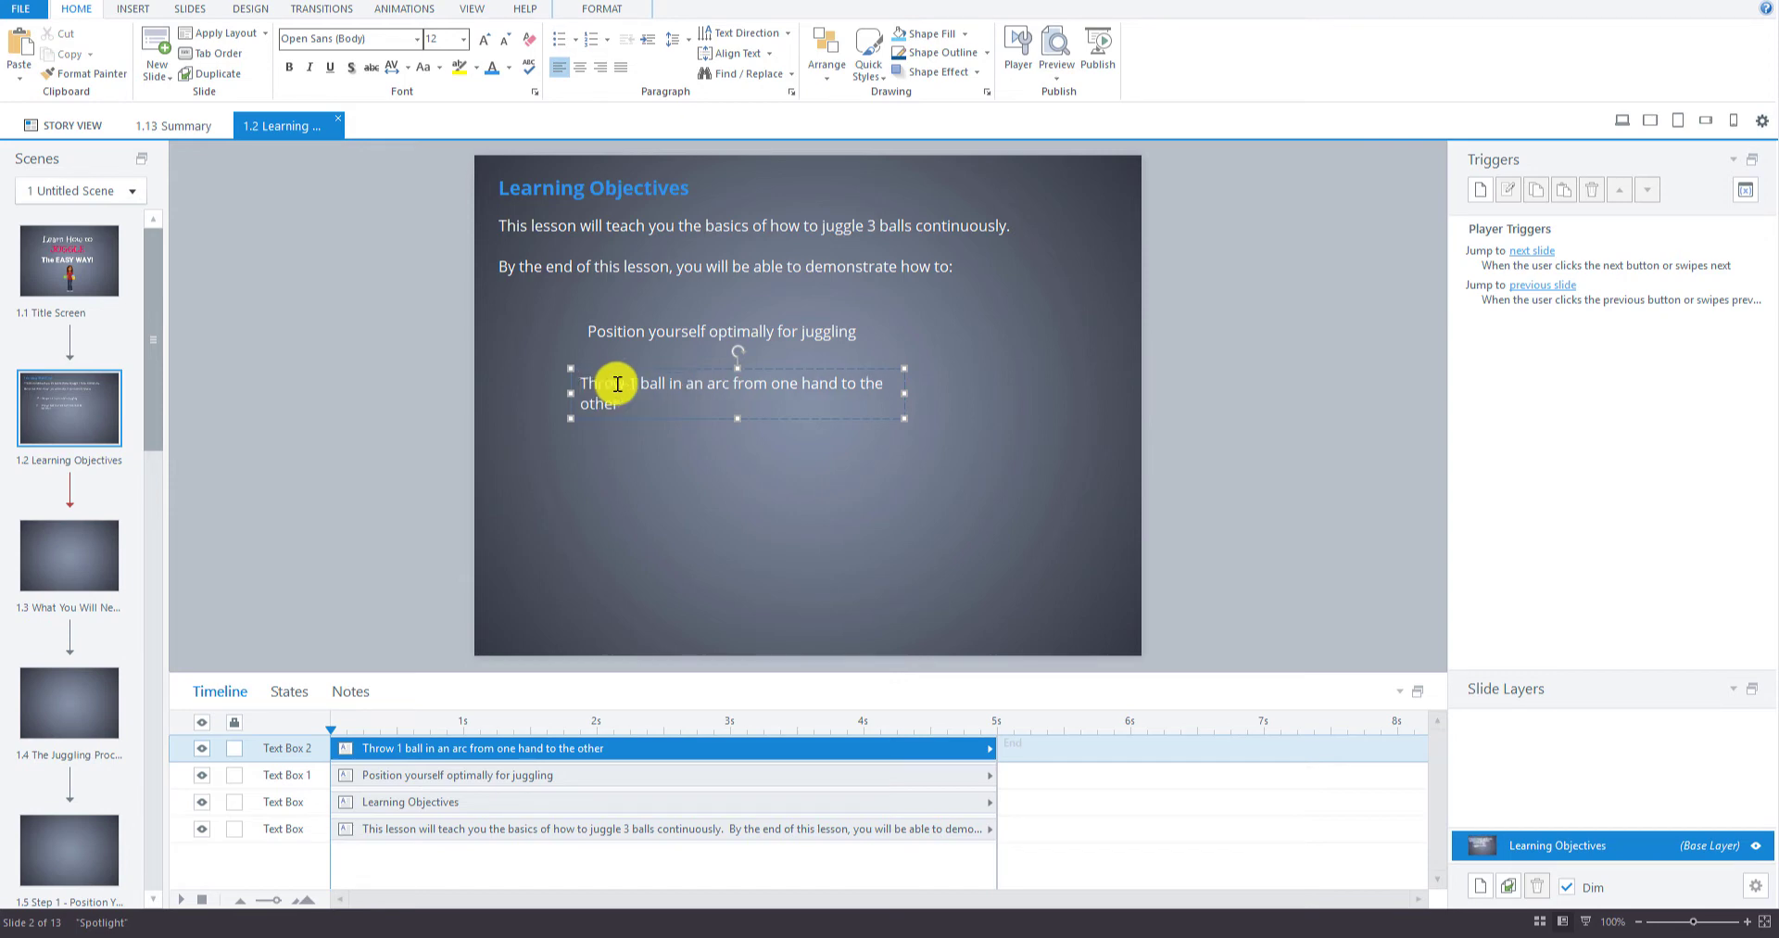
pyautogui.click(591, 462)
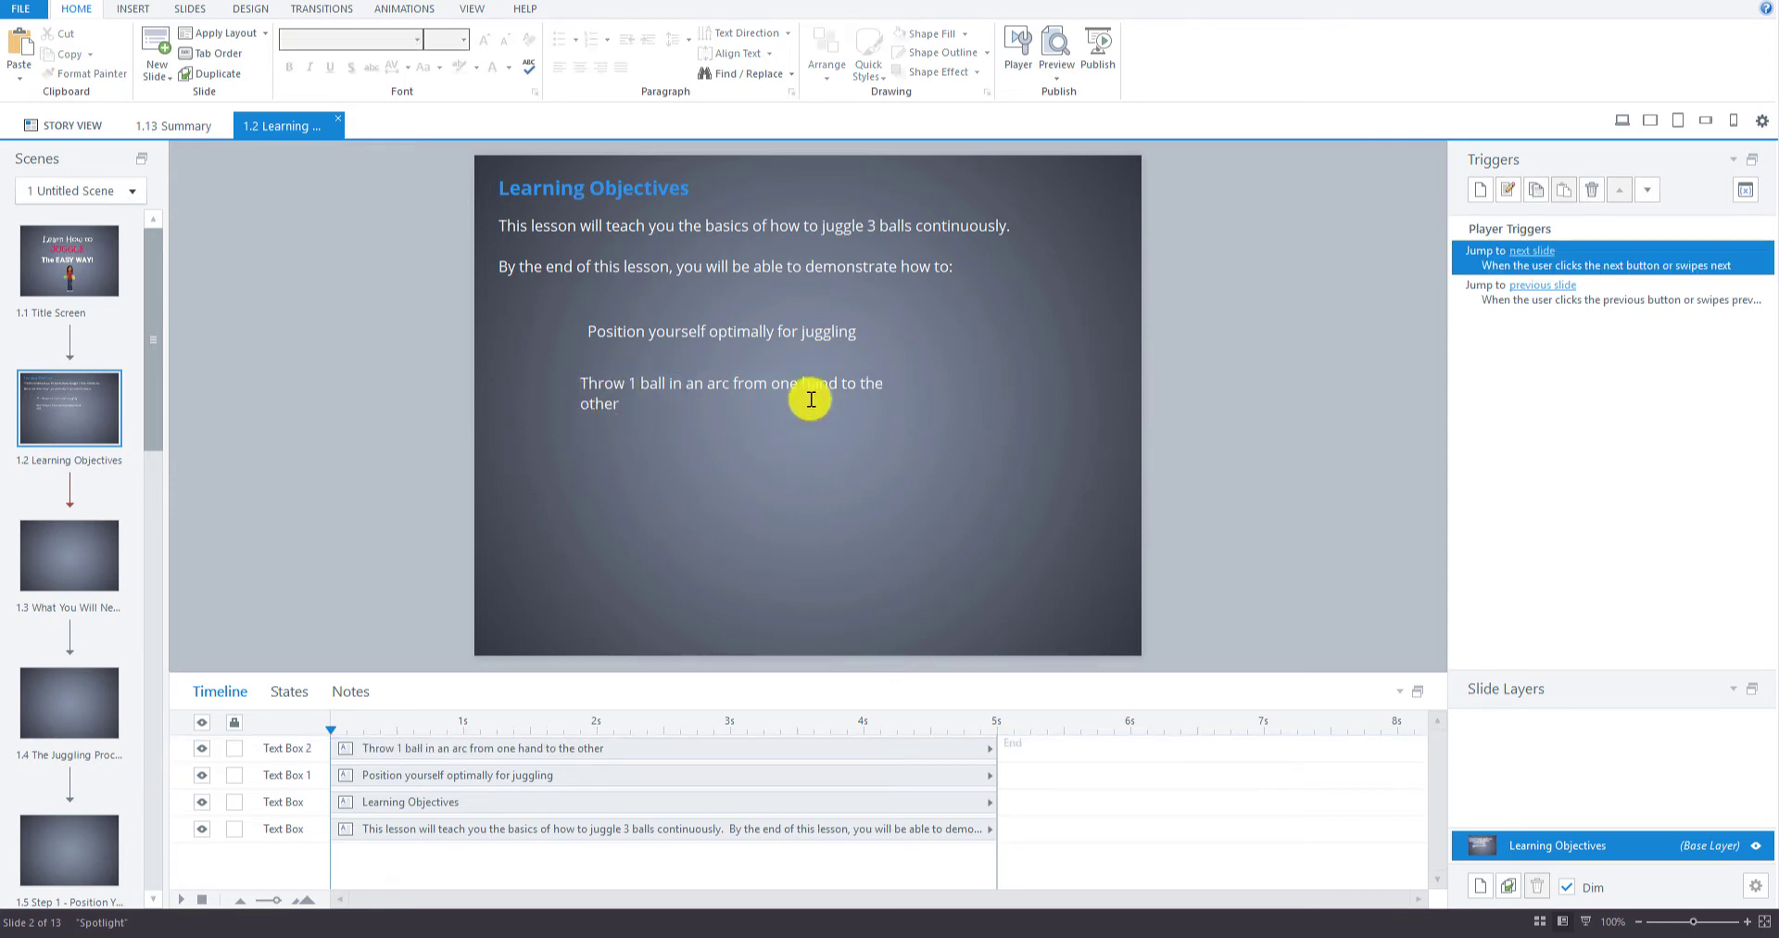
pyautogui.click(893, 401)
pyautogui.moveTo(907, 416); pyautogui.dragTo(945, 413)
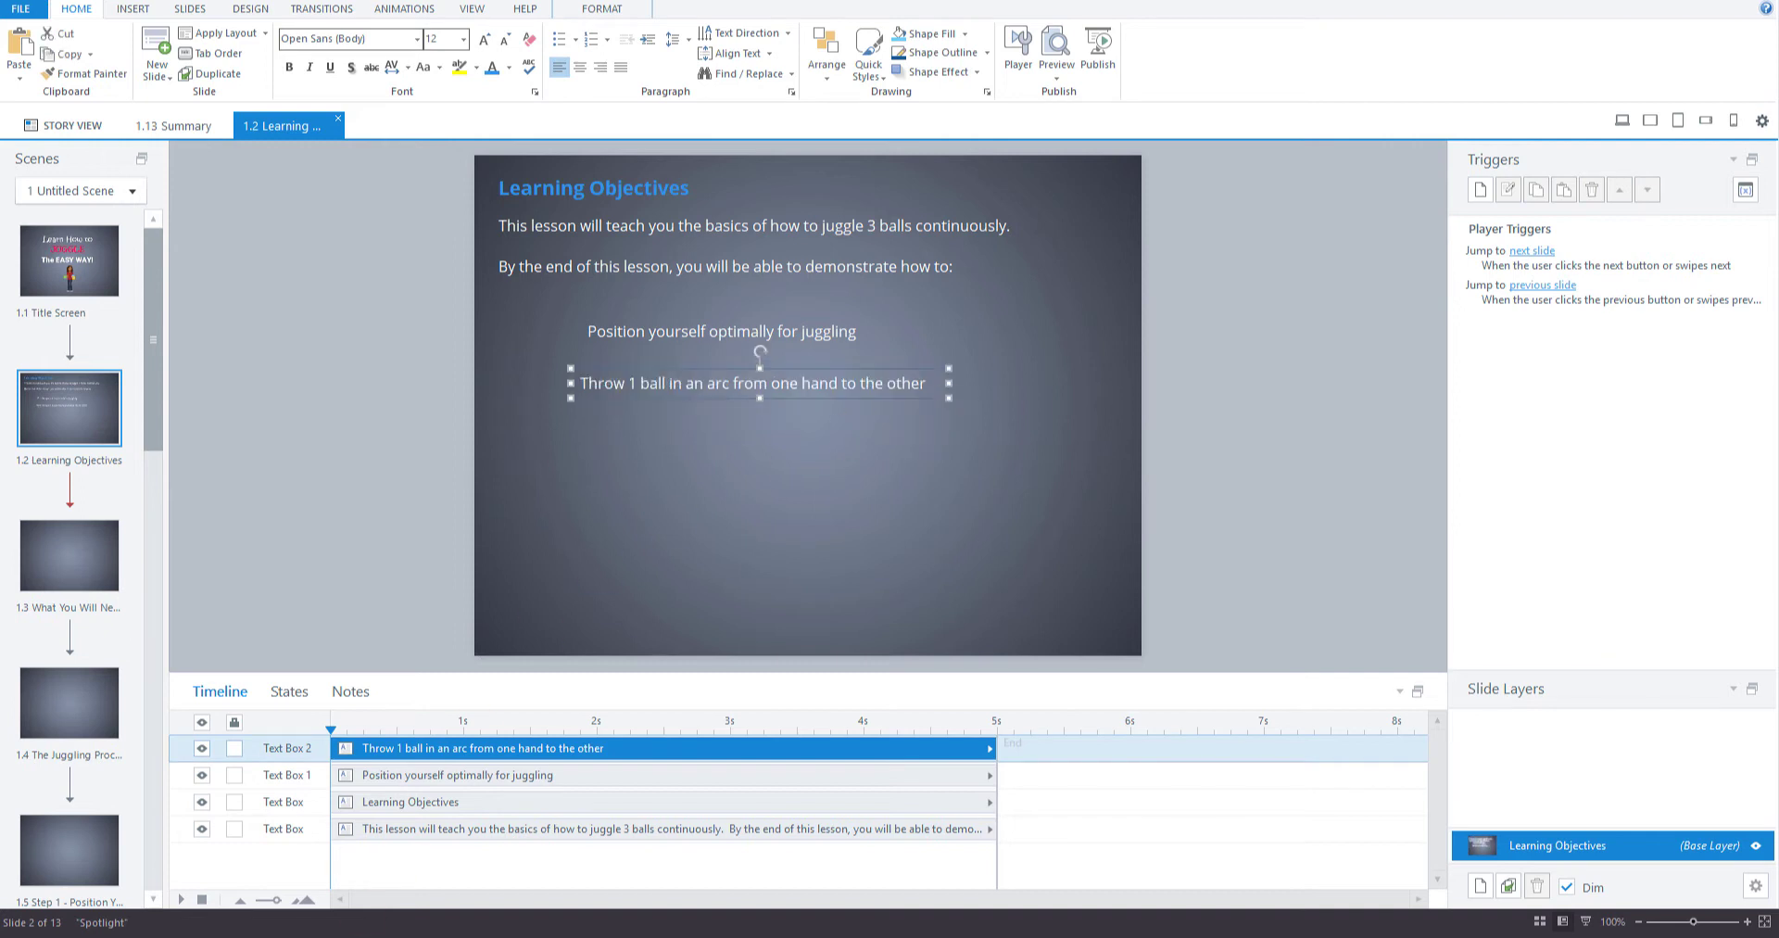
# Copy "Throw 2 balls so they cross in mid-air from one hand to the other" from the PowerPoint storyboard into Storyline, below the second objective.
pyautogui.moveTo(384, 926)
pyautogui.click(570, 878)
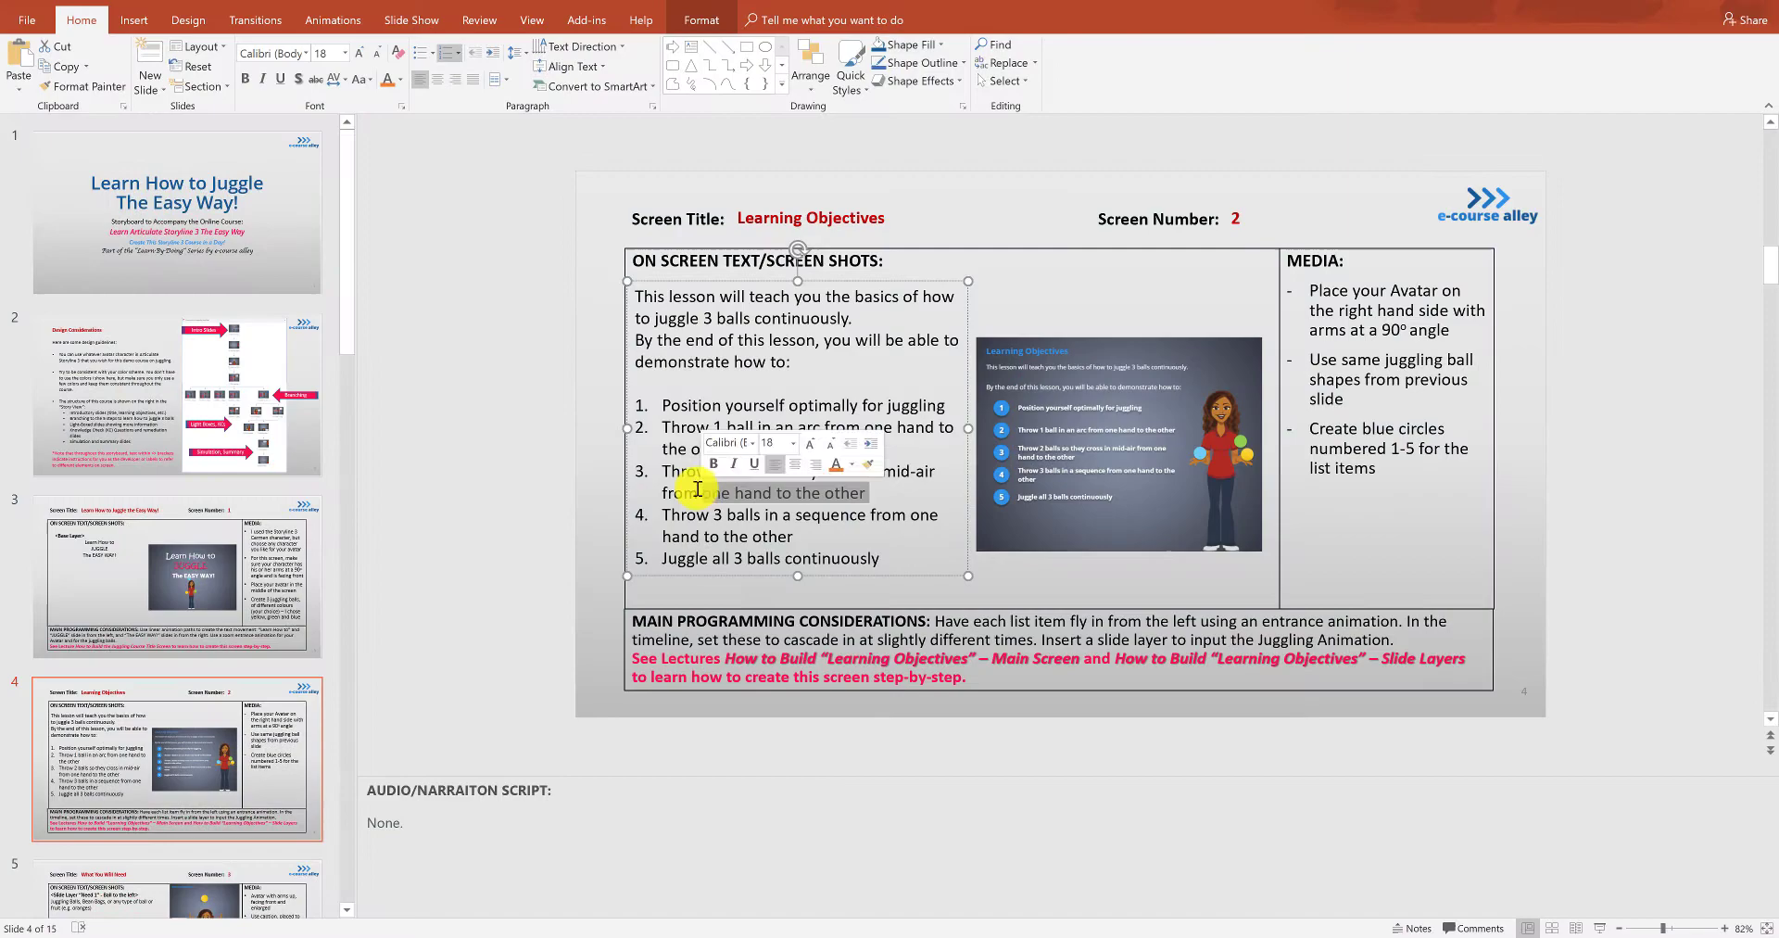
pyautogui.moveTo(867, 493); pyautogui.dragTo(677, 480)
pyautogui.hotkey('ctrl', 'c')
pyautogui.hotkey('alt', 'Tab')
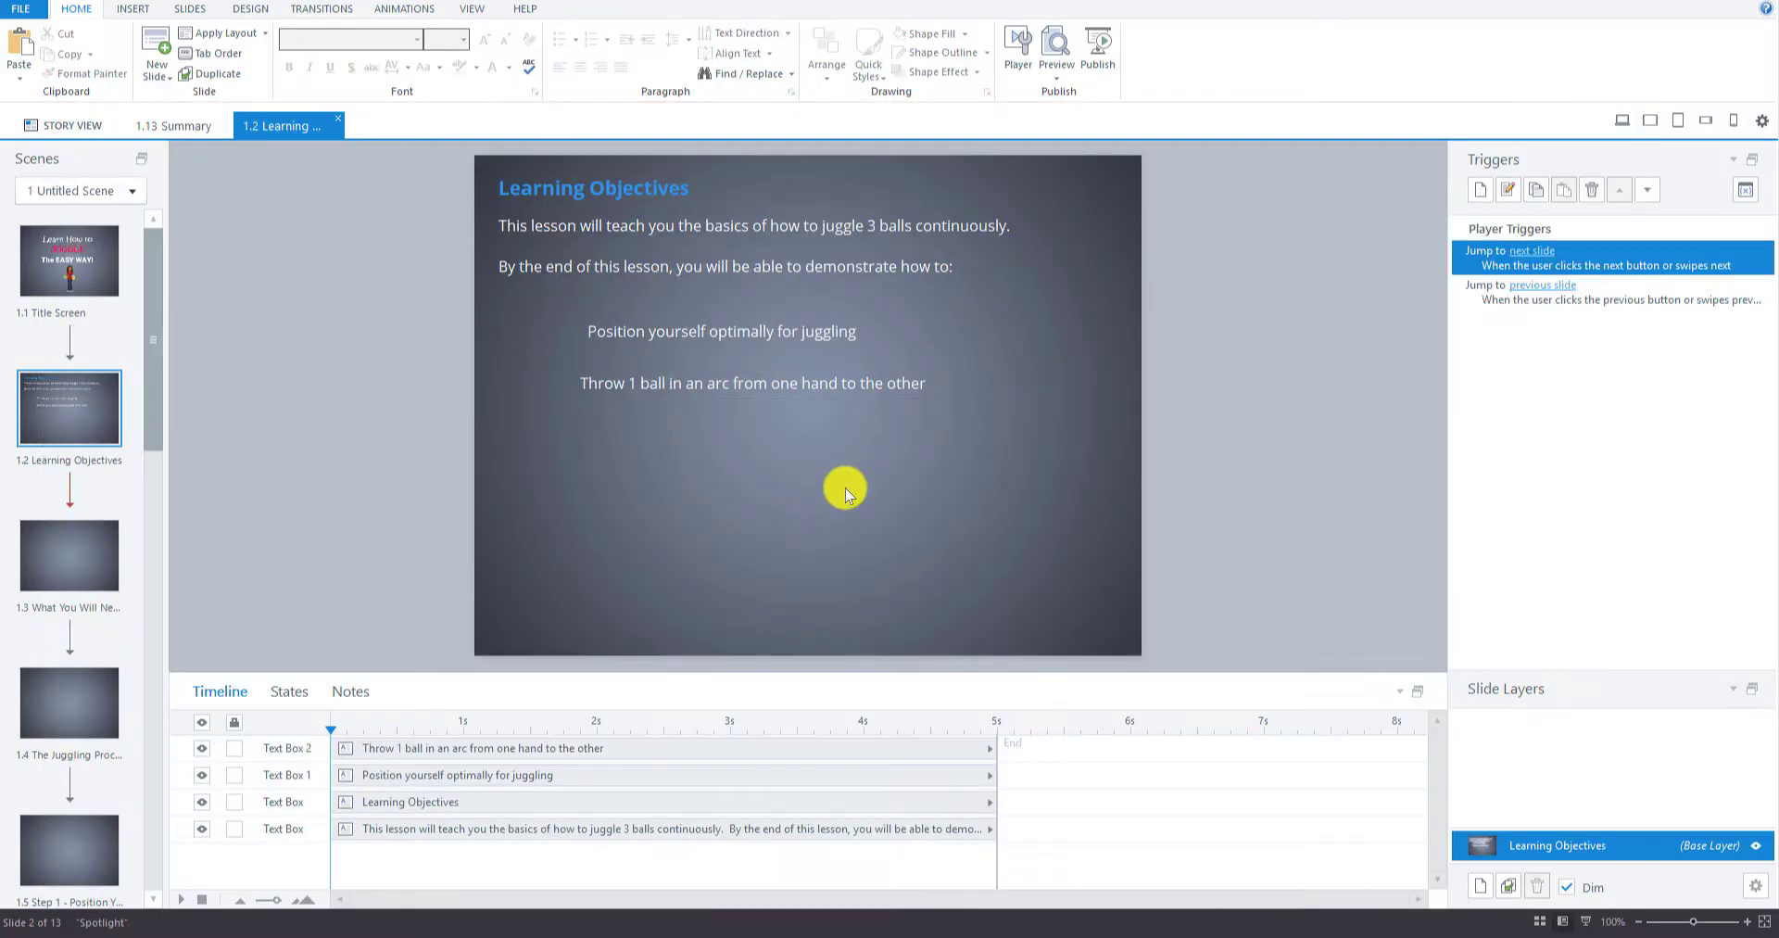
pyautogui.click(7, 57)
pyautogui.moveTo(806, 437); pyautogui.dragTo(735, 477)
pyautogui.click(738, 543)
# Copy "Throw 3 balls in a sequence from one hand to the other" from the PowerPoint storyboard into Storyline, below the third objective.
pyautogui.hotkey('alt', 'Tab')
pyautogui.moveTo(814, 528); pyautogui.dragTo(676, 497)
pyautogui.hotkey('ctrl', 'c')
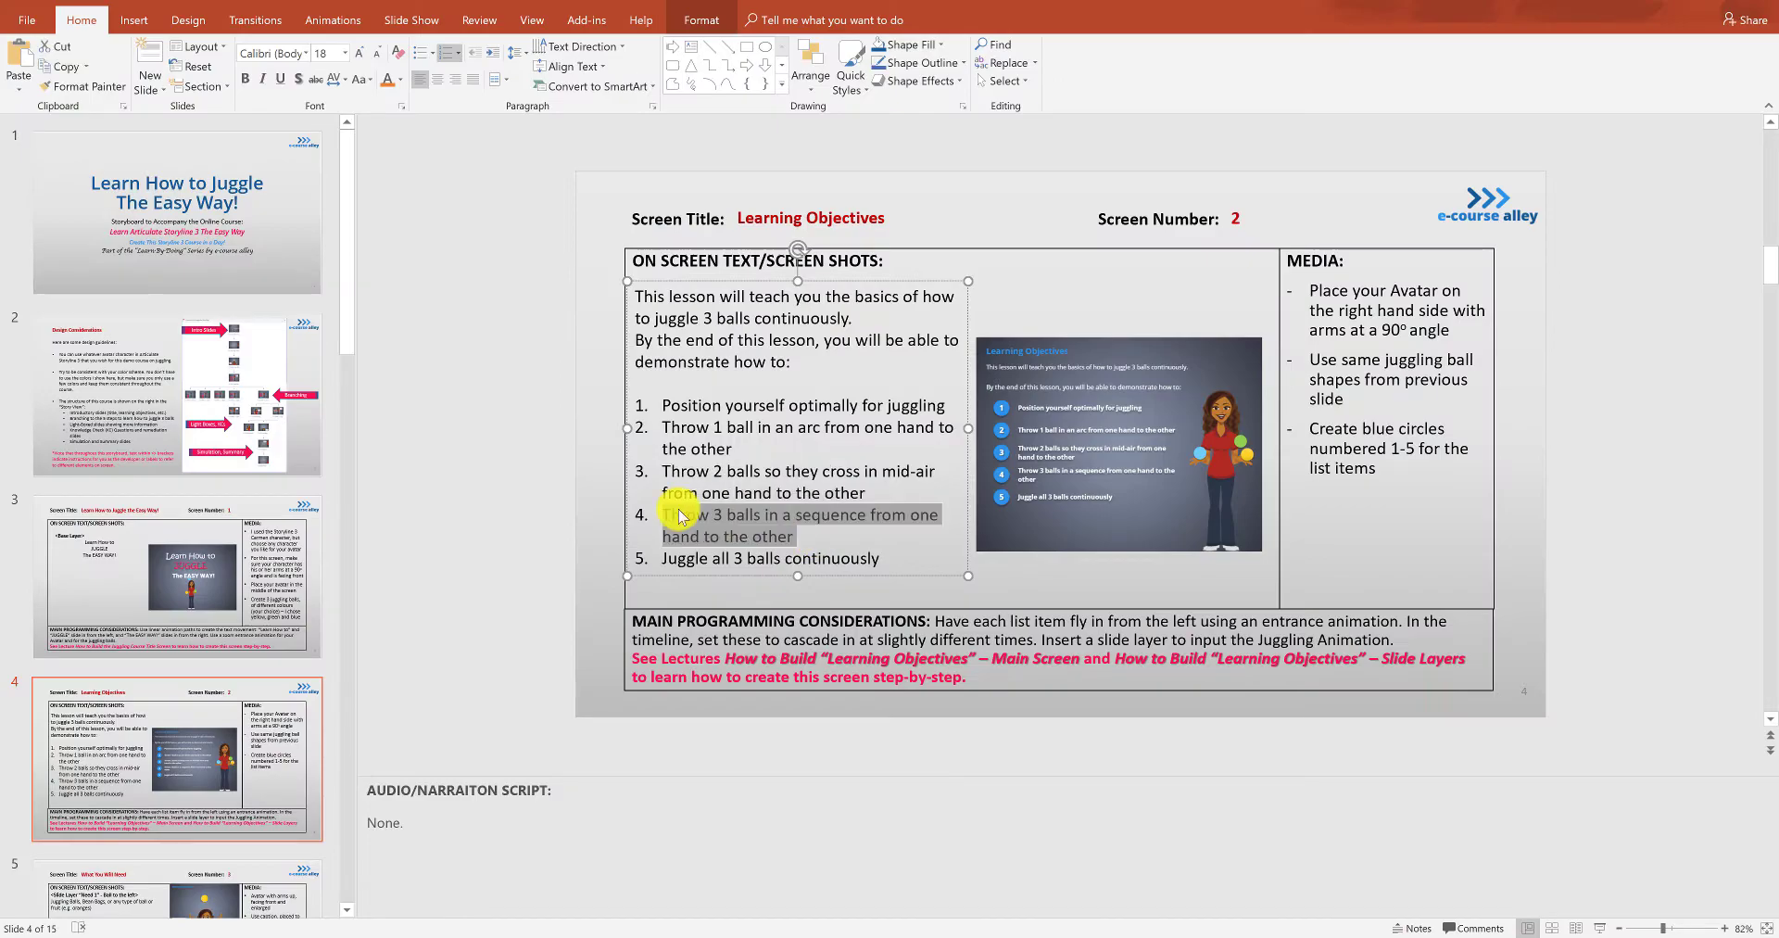
pyautogui.hotkey('alt', 'Tab')
pyautogui.hotkey('ctrl', 'v')
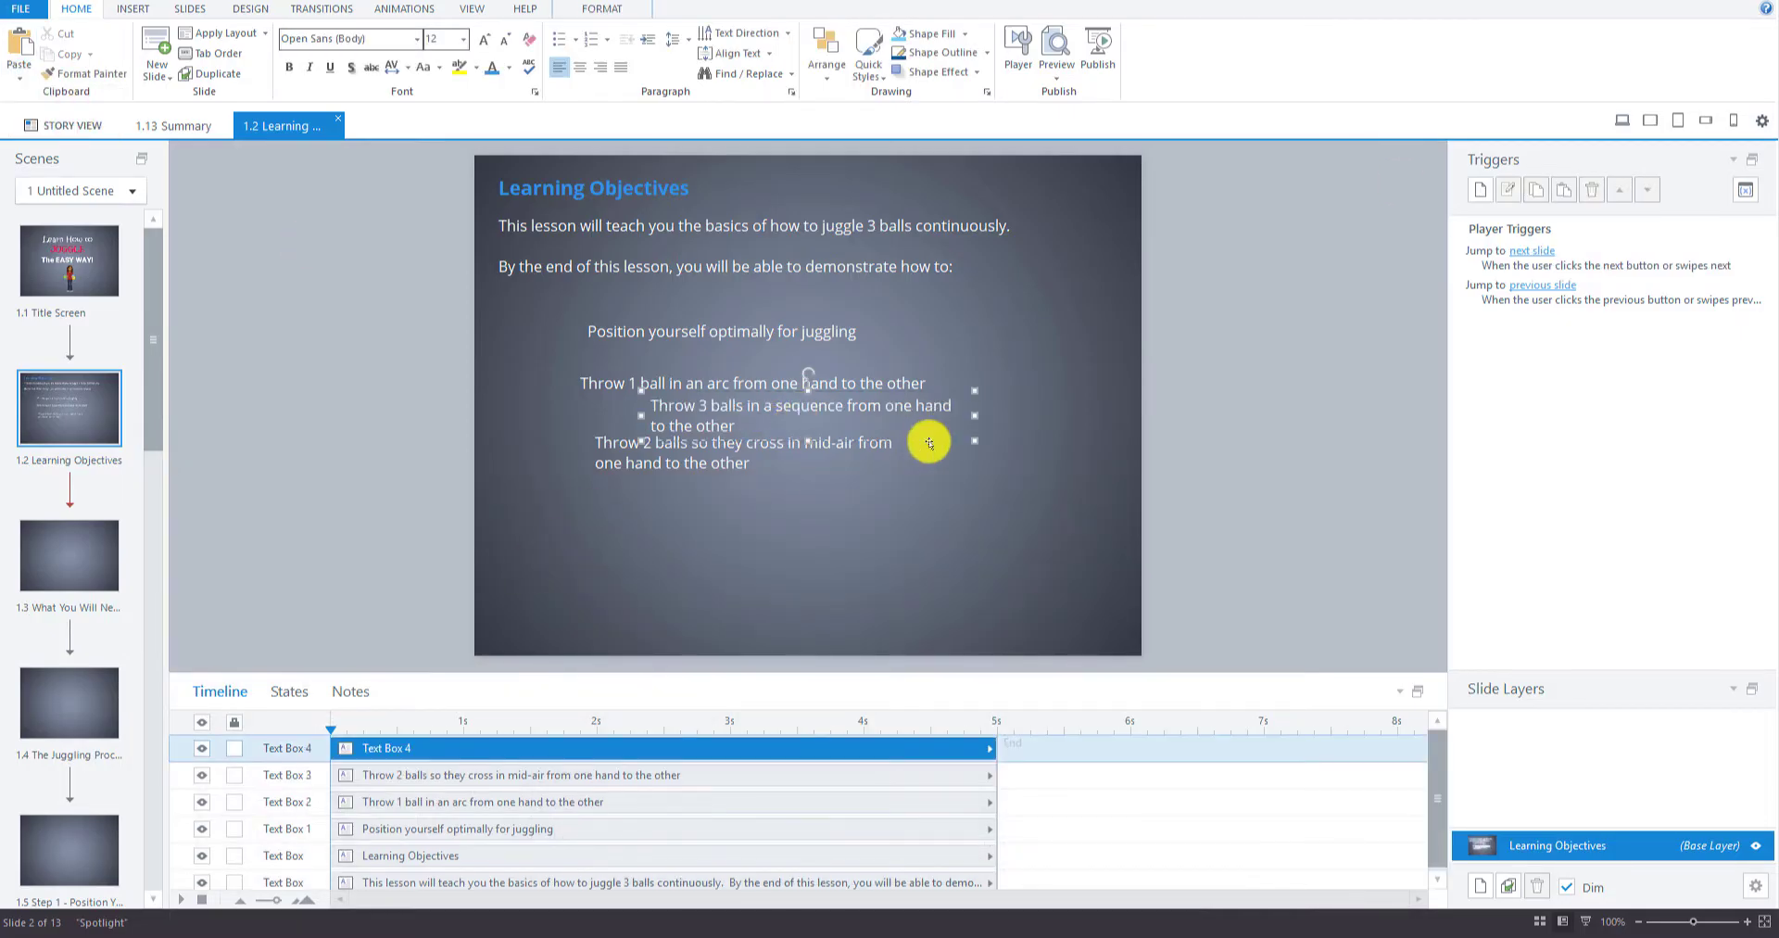
pyautogui.moveTo(926, 437); pyautogui.dragTo(661, 558)
# Copy "Juggle all 3 balls continuously" from the PowerPoint storyboard, paste it in Storyline, and place it below the fourth objective.
pyautogui.hotkey('alt', 'Tab')
pyautogui.hotkey('ctrl', 'c')
pyautogui.hotkey('alt', 'Tab')
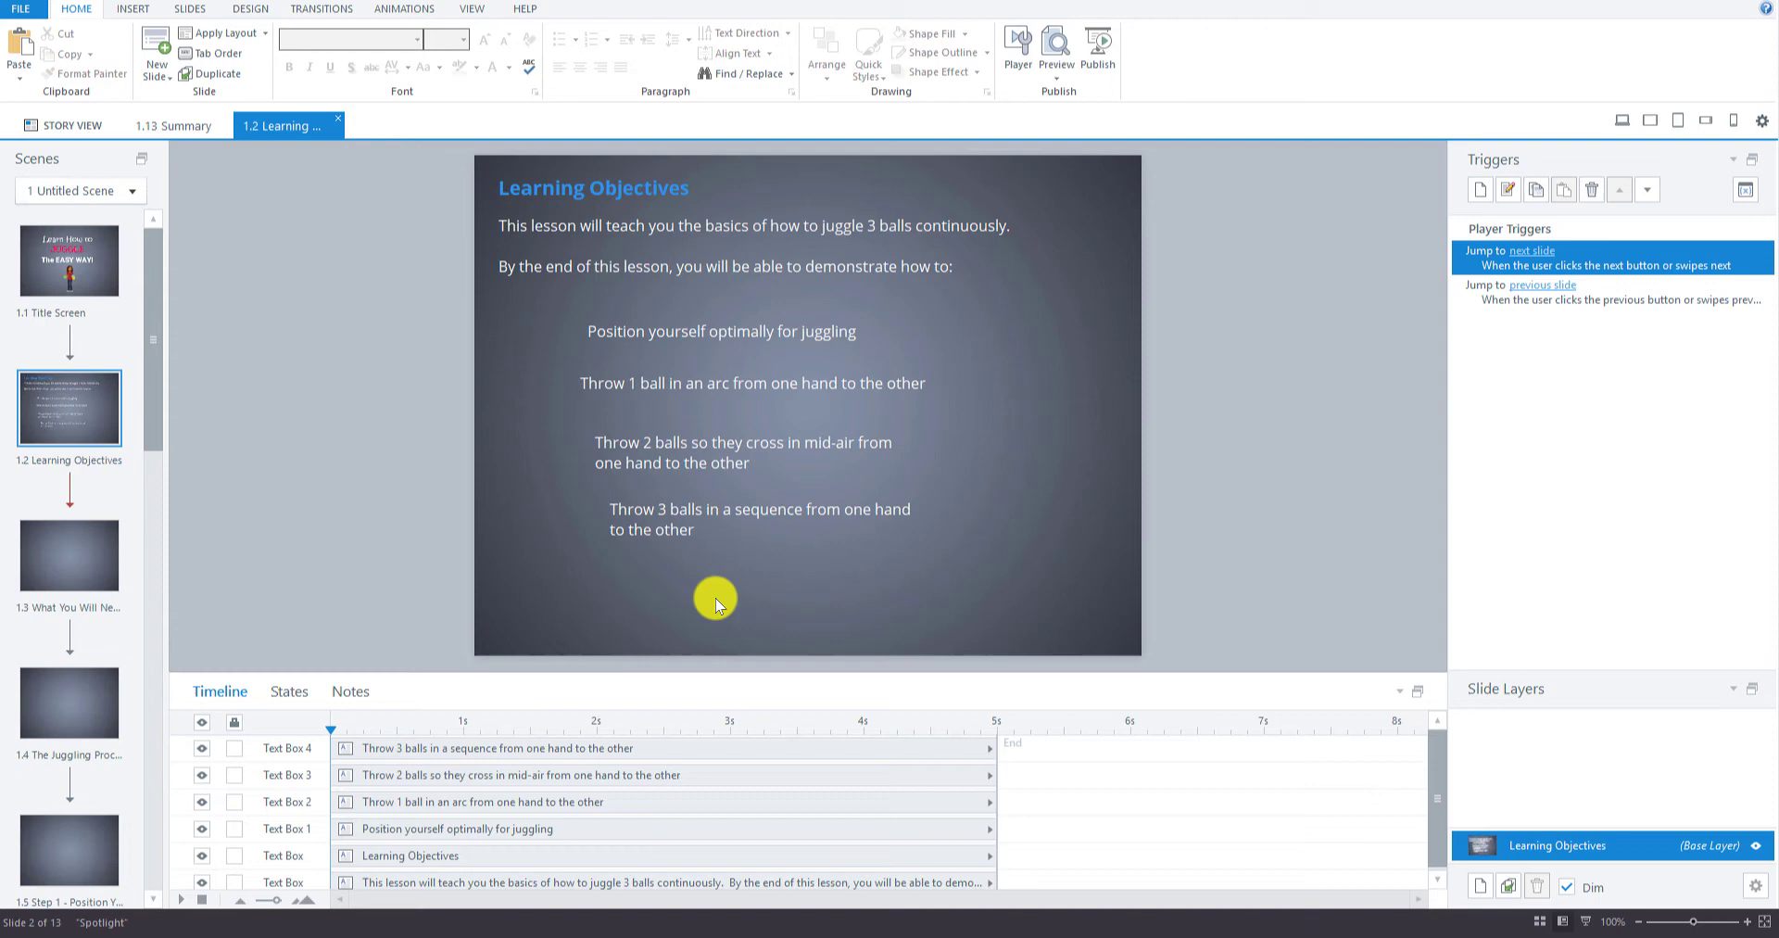
pyautogui.click(18, 78)
pyautogui.click(78, 120)
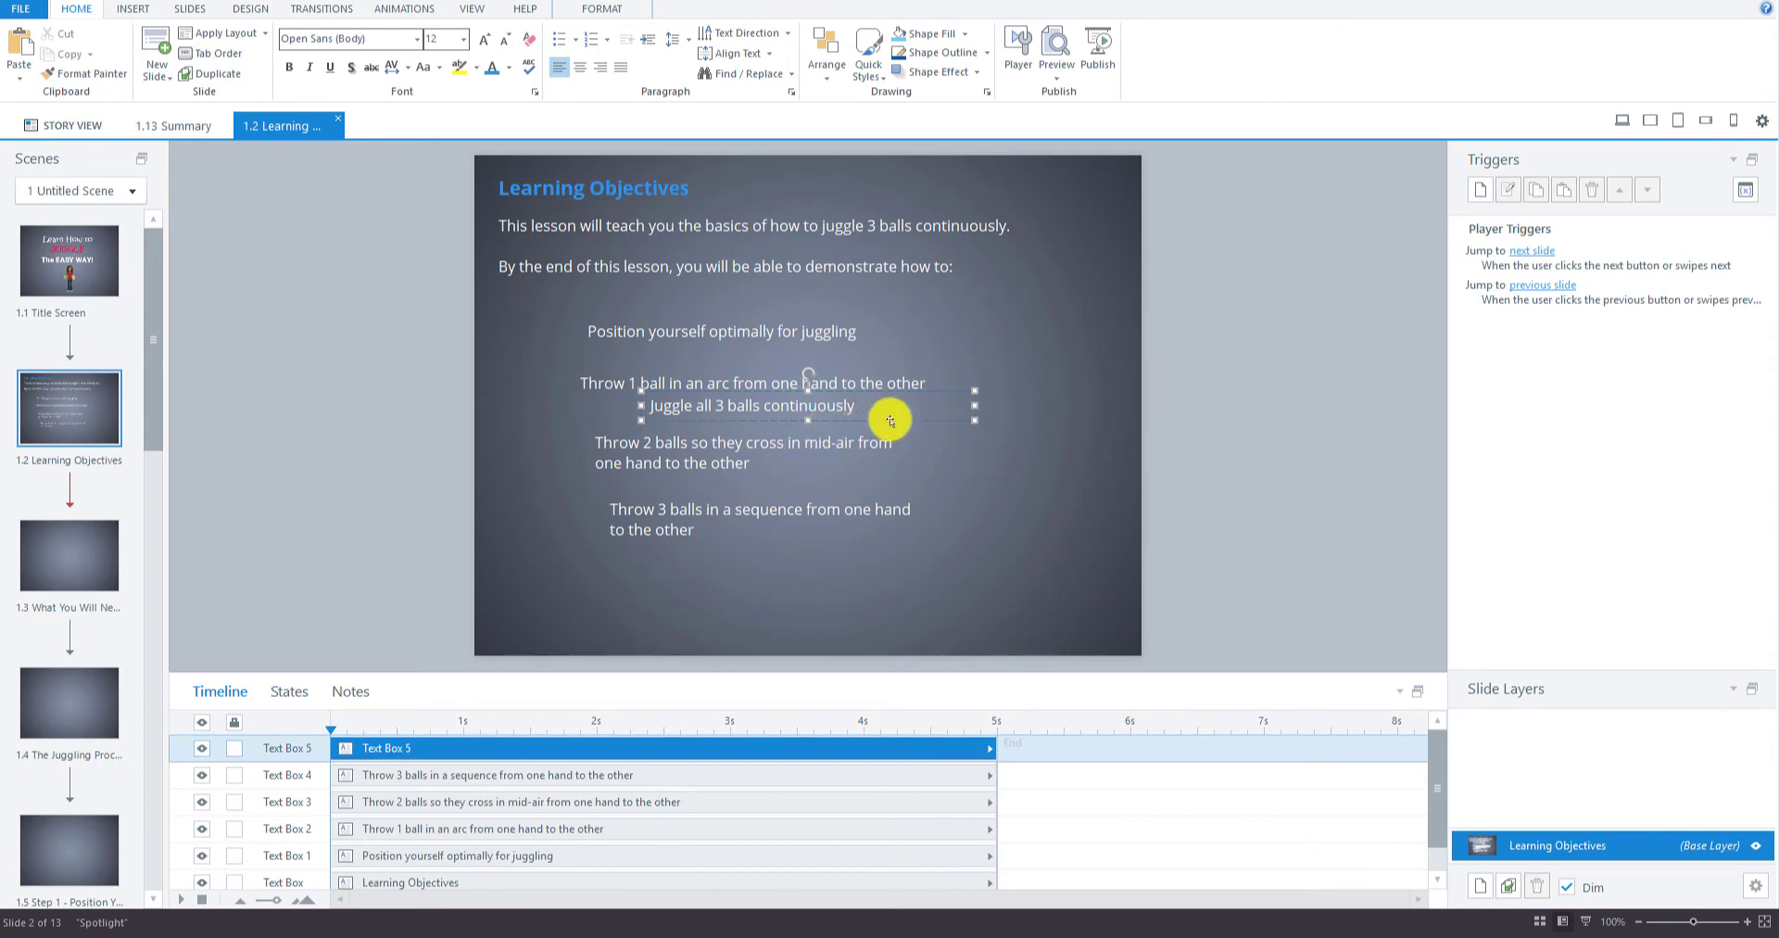
pyautogui.moveTo(889, 422); pyautogui.dragTo(856, 593)
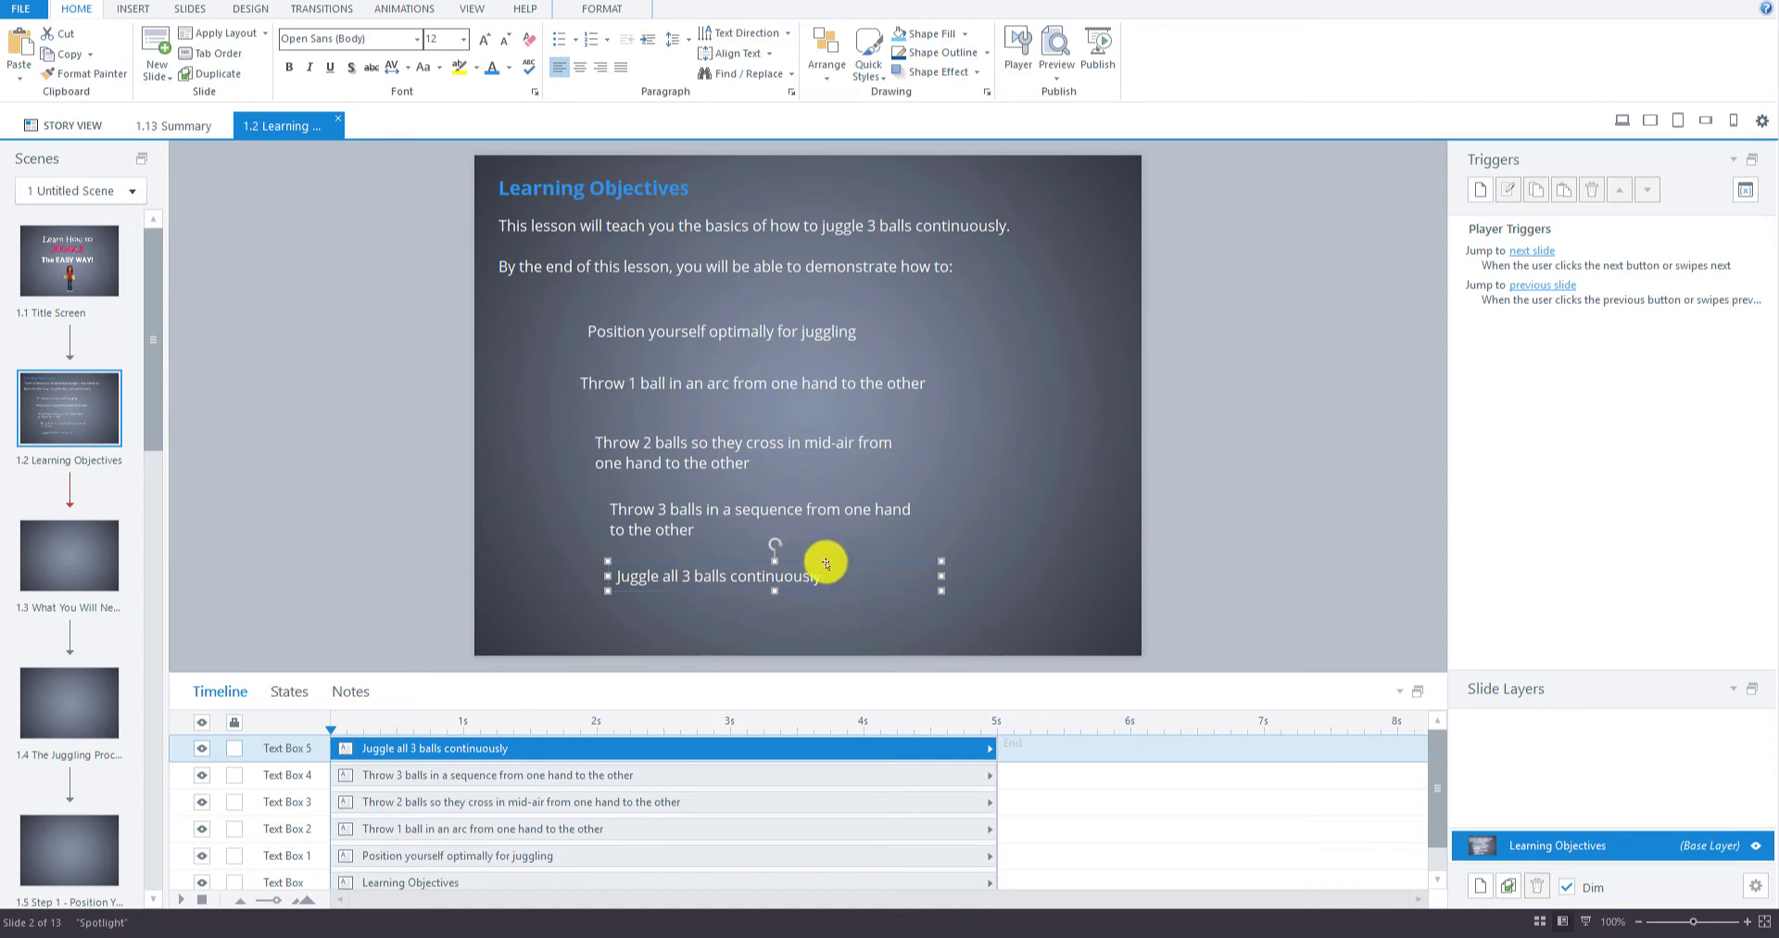
pyautogui.moveTo(824, 562); pyautogui.dragTo(815, 562)
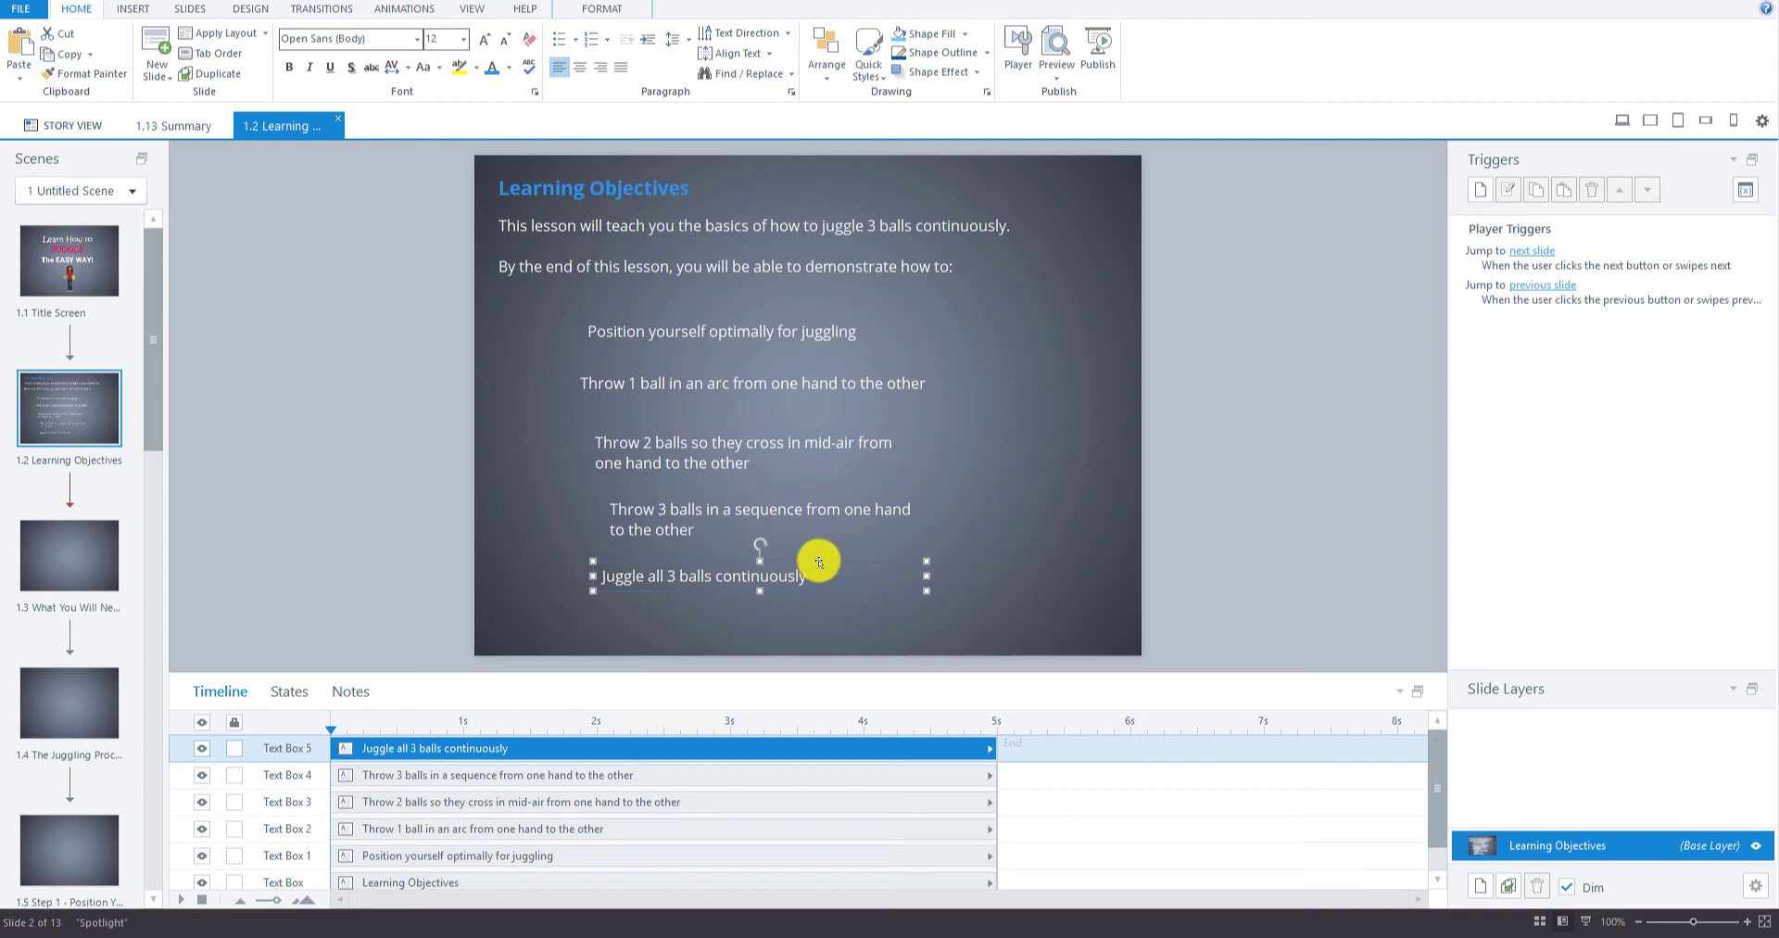
# Move the first three objectives up with closer spacing and widen the "Throw 2 balls" box so its text fits on one line.
pyautogui.click(603, 383)
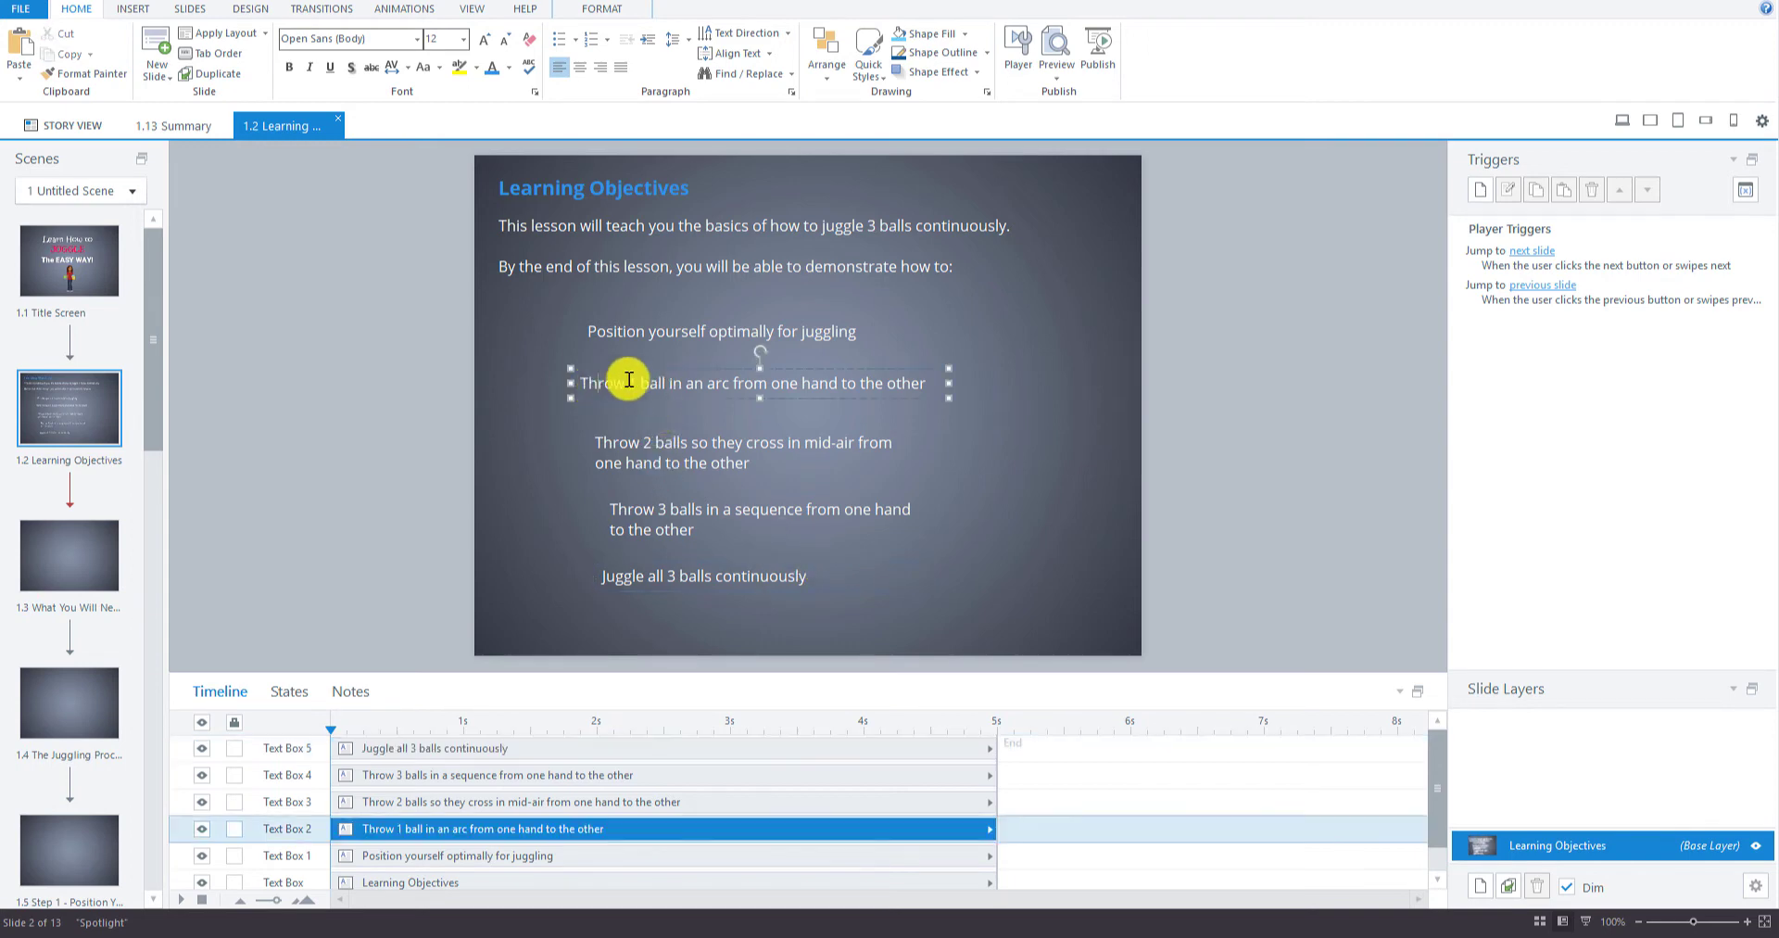
pyautogui.click(653, 322)
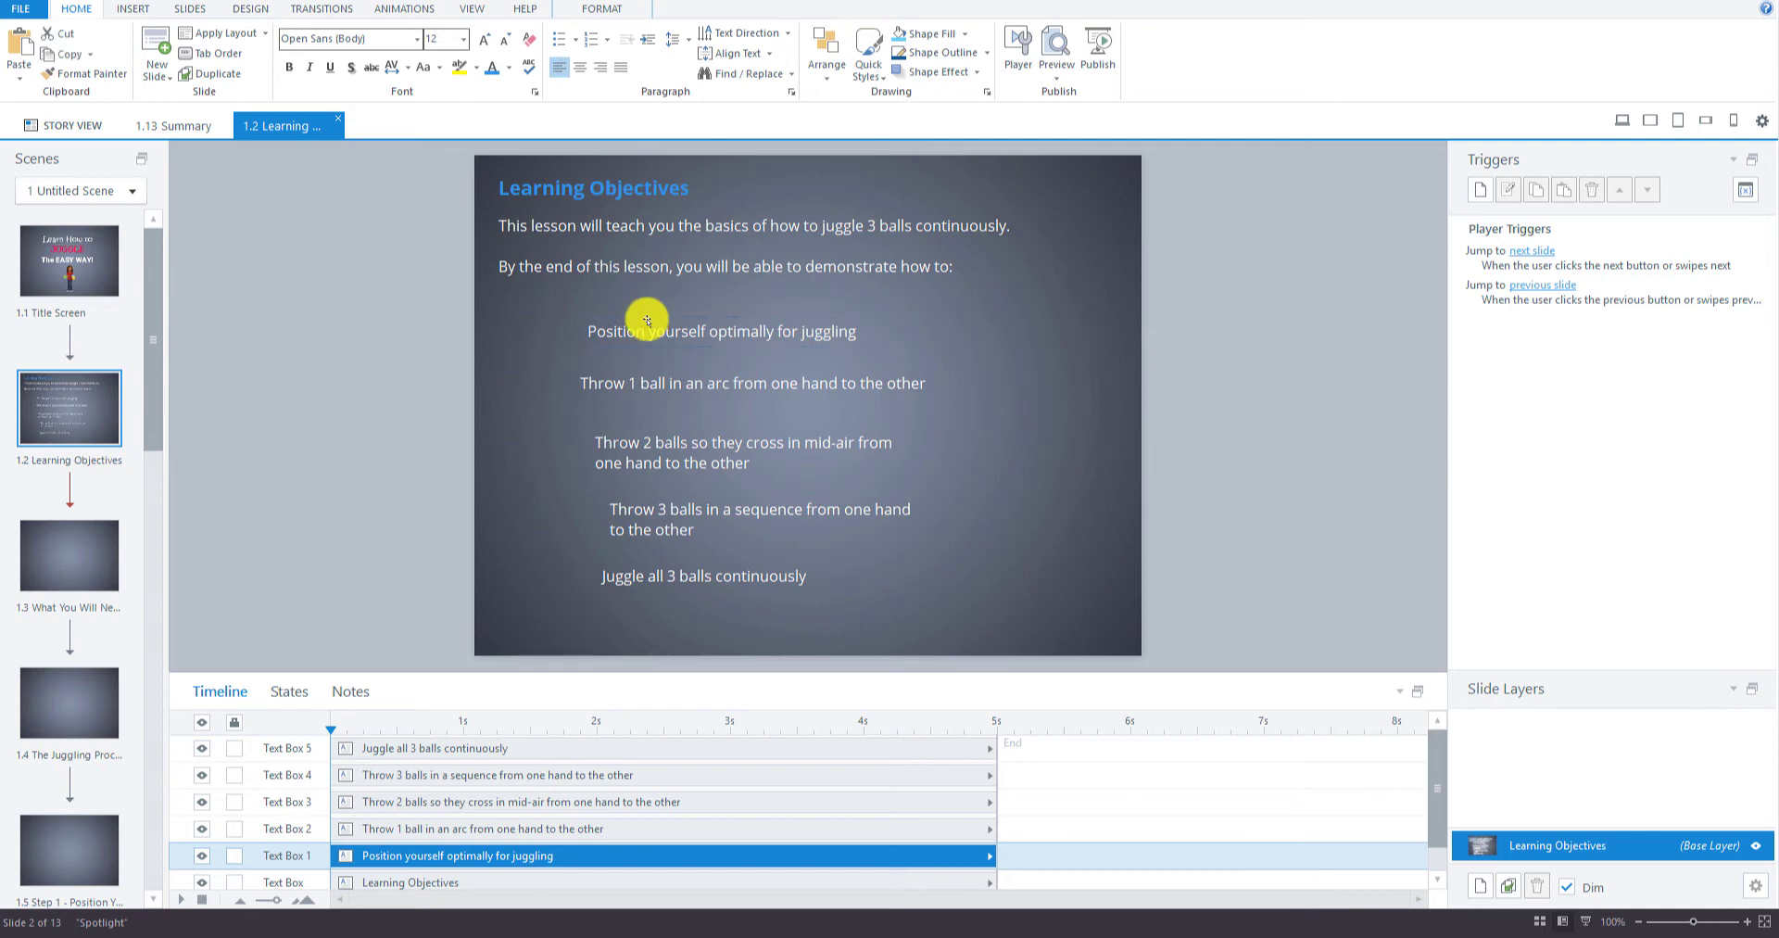
pyautogui.moveTo(647, 320); pyautogui.dragTo(656, 305)
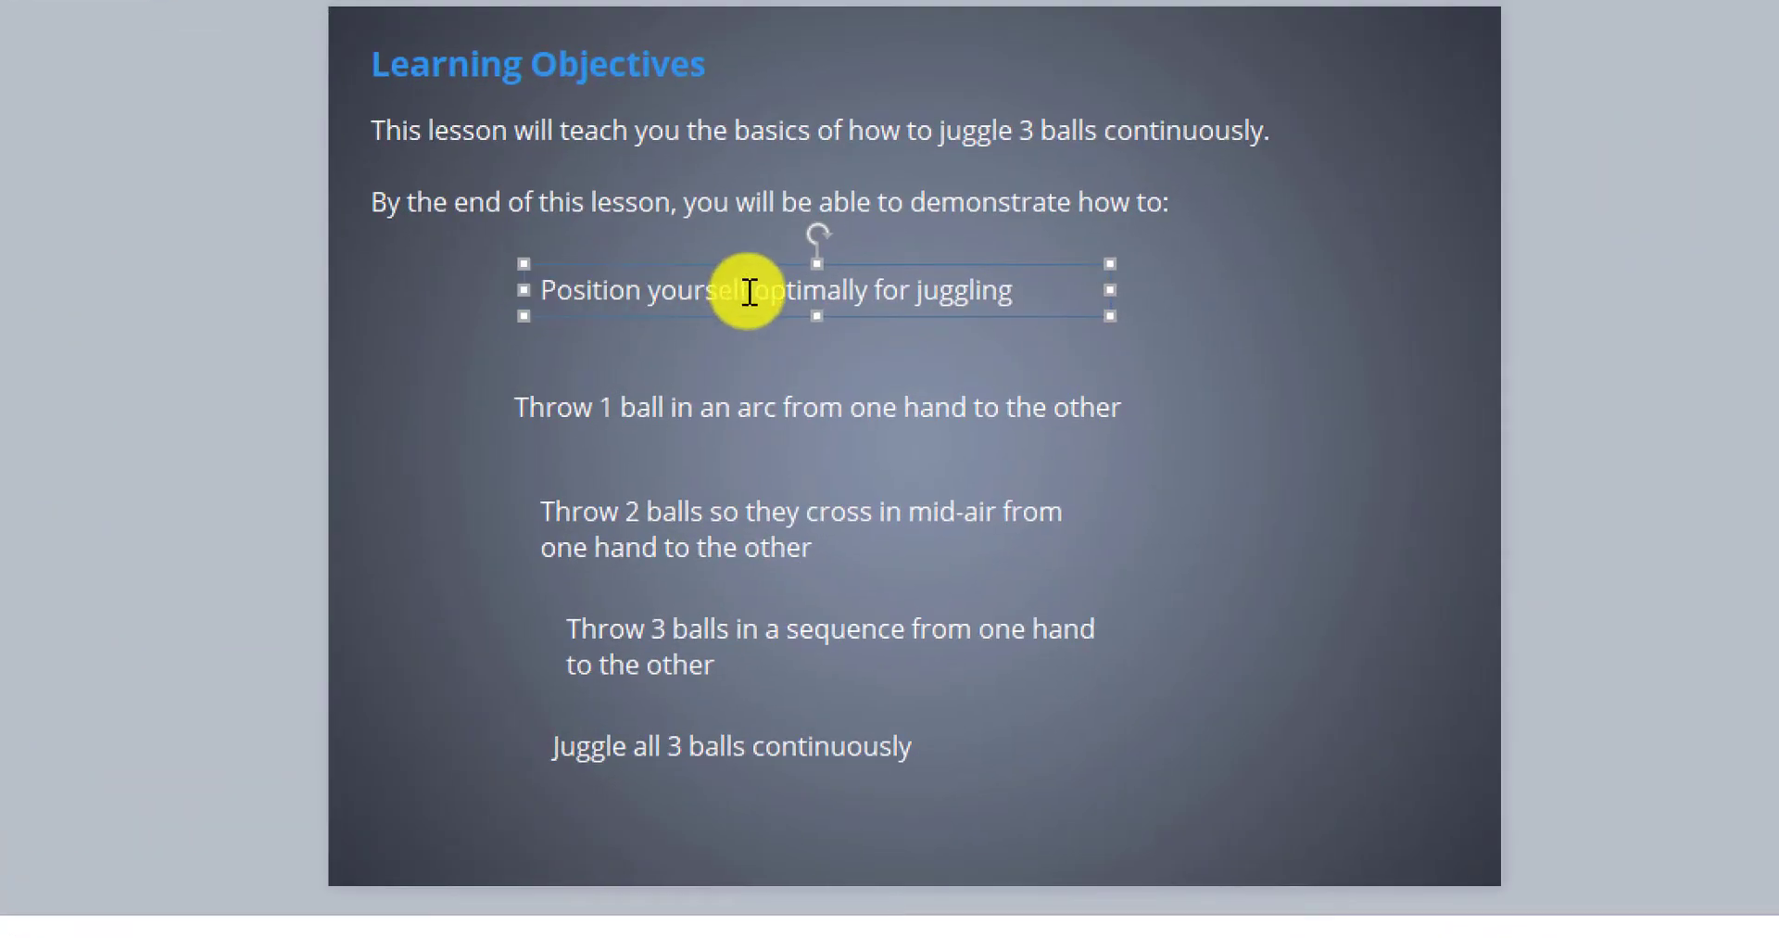
pyautogui.click(868, 401)
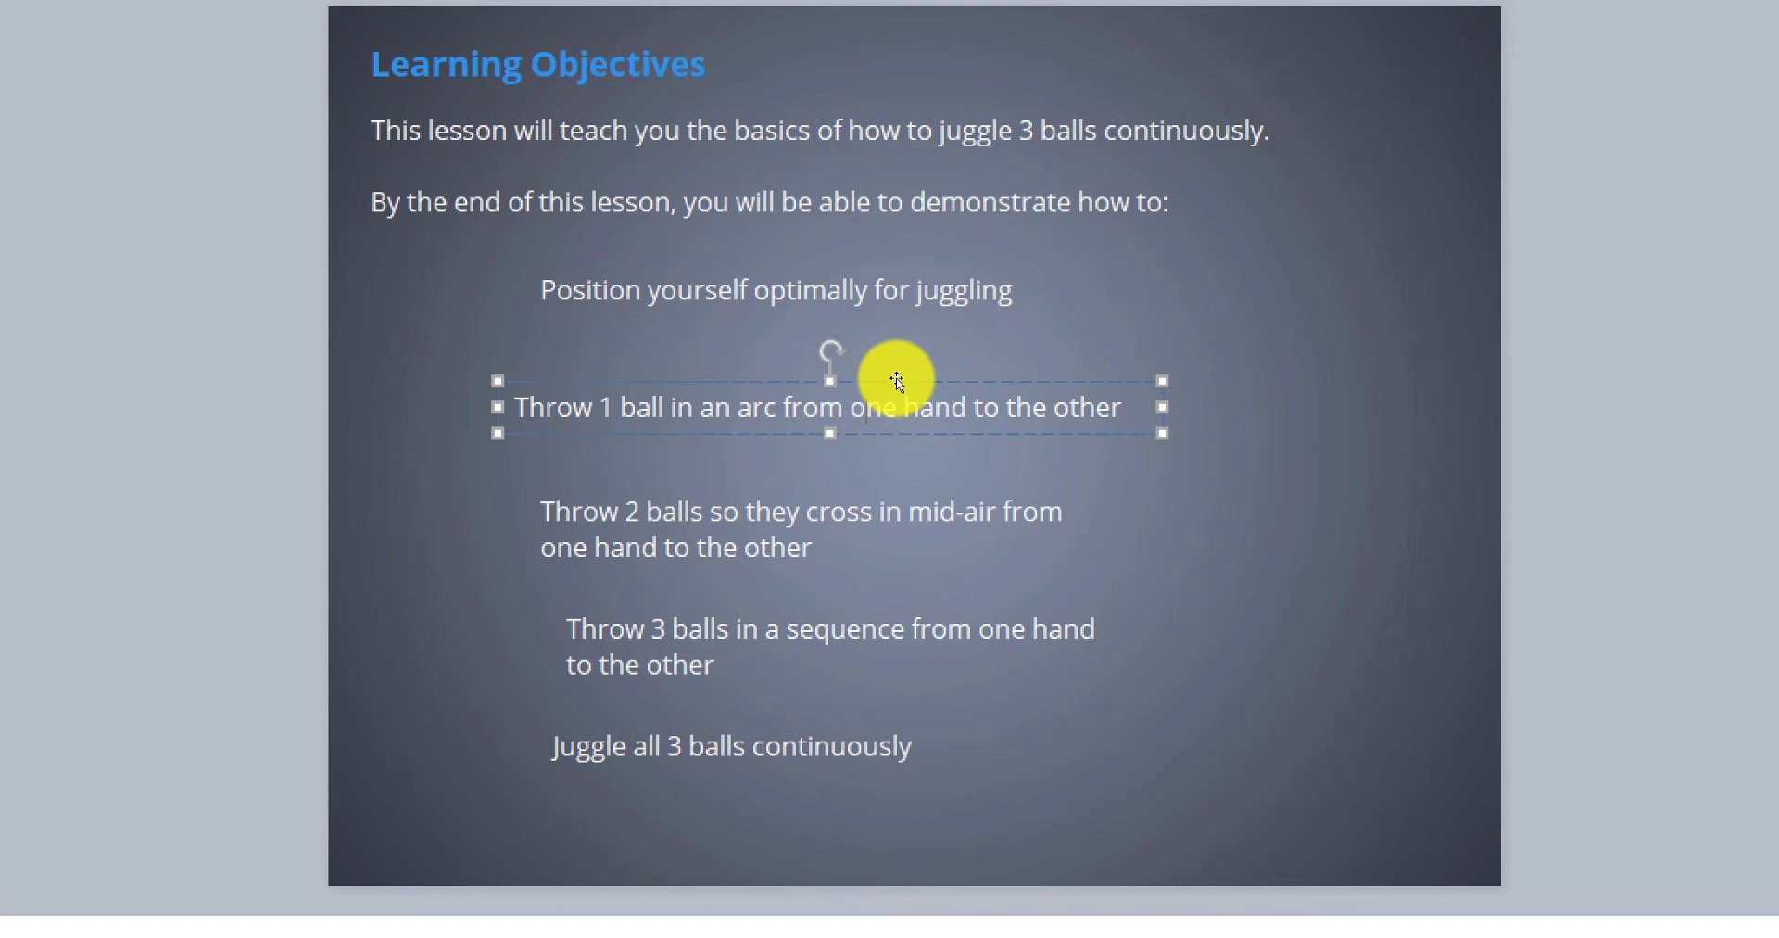
pyautogui.moveTo(887, 385); pyautogui.dragTo(919, 340)
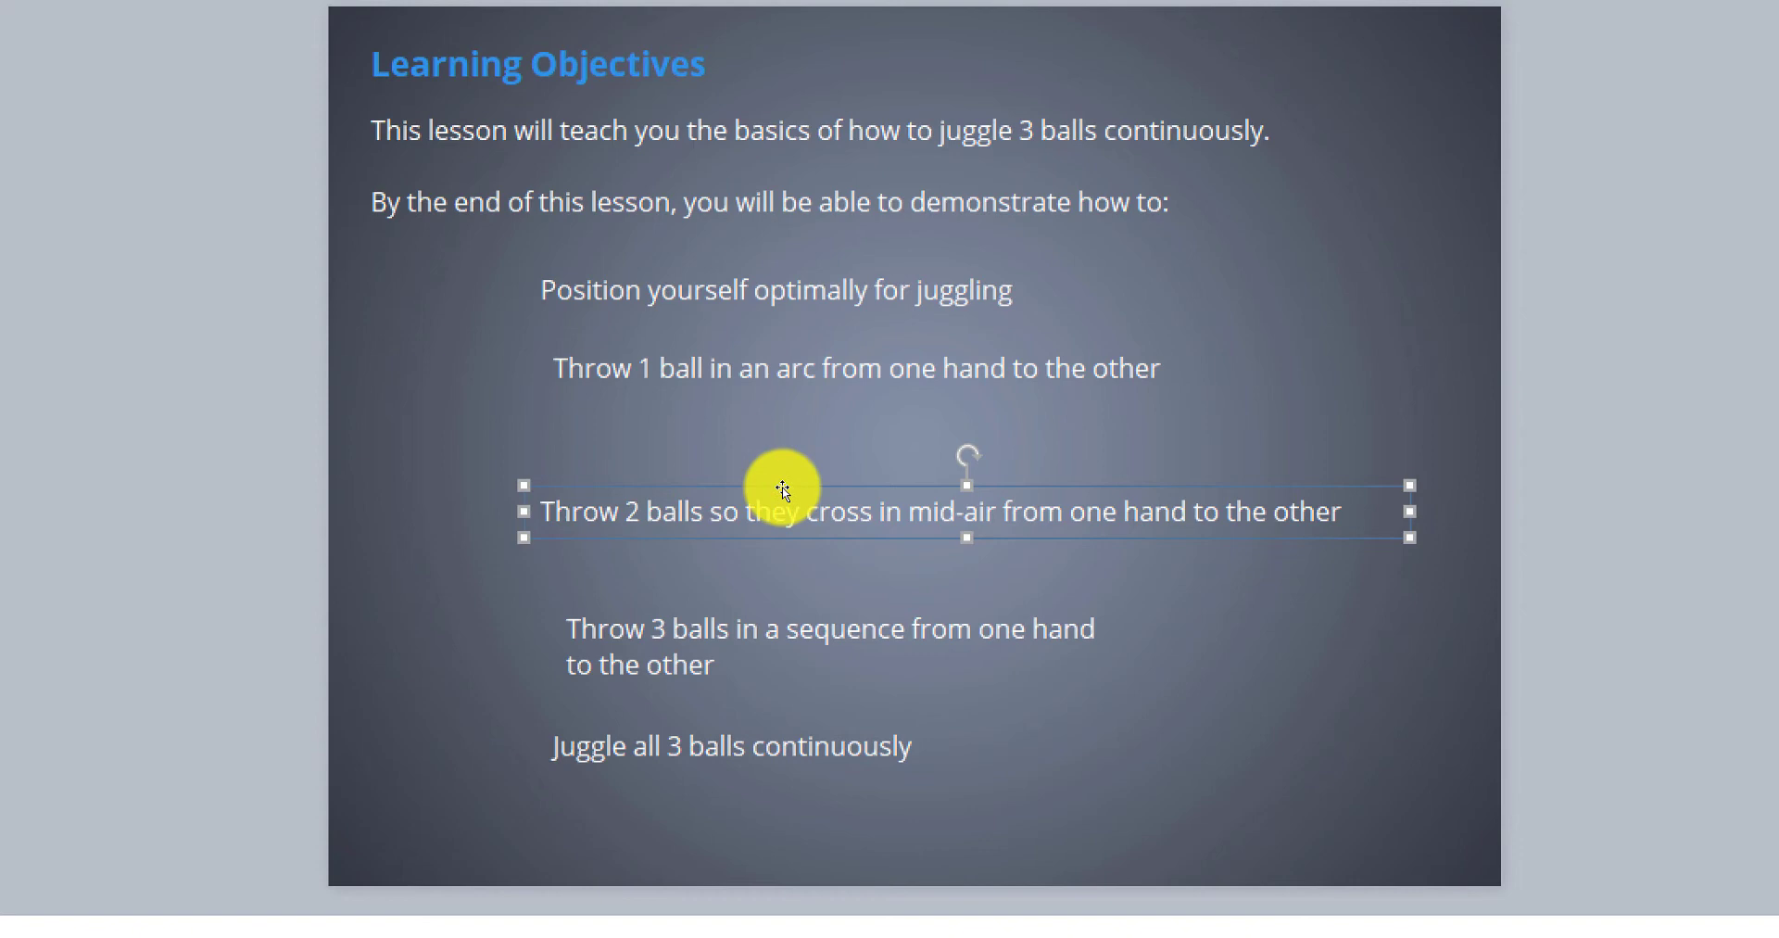
pyautogui.moveTo(782, 489); pyautogui.dragTo(798, 404)
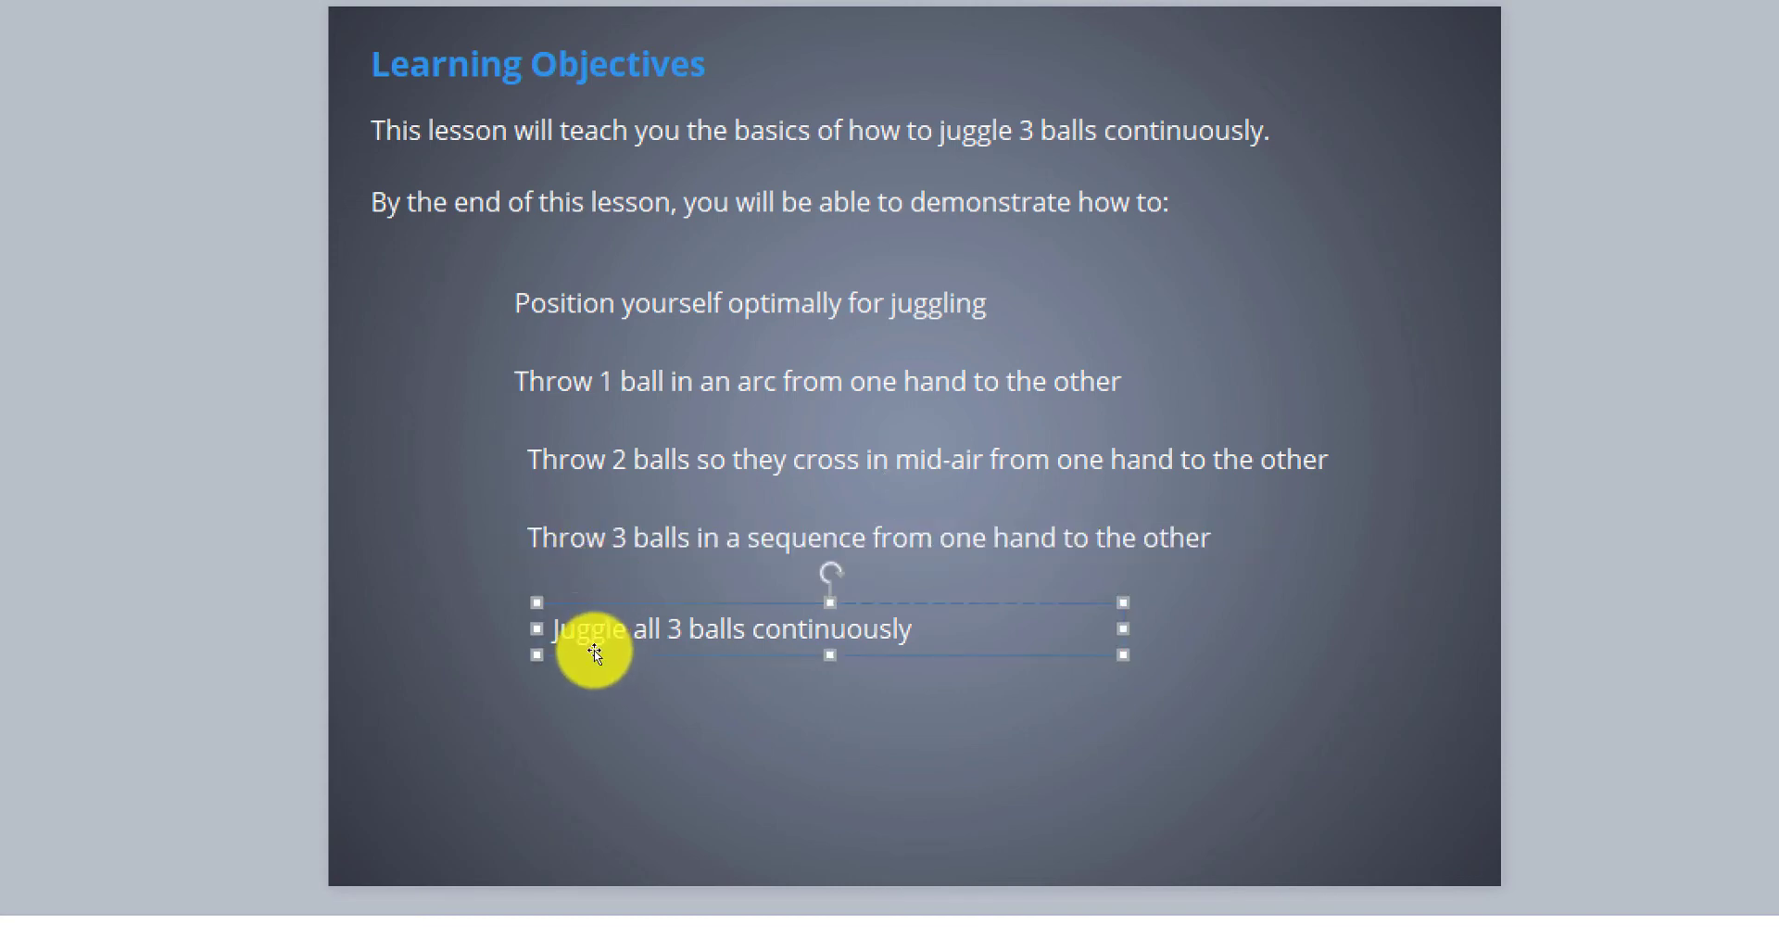
# Move the "Juggle all 3 balls" objective closer to the list and line up the "Throw 2 balls" and "Throw 3 balls" objectives with the first two.
pyautogui.moveTo(588, 648); pyautogui.dragTo(549, 619)
pyautogui.click(623, 707)
pyautogui.click(591, 480)
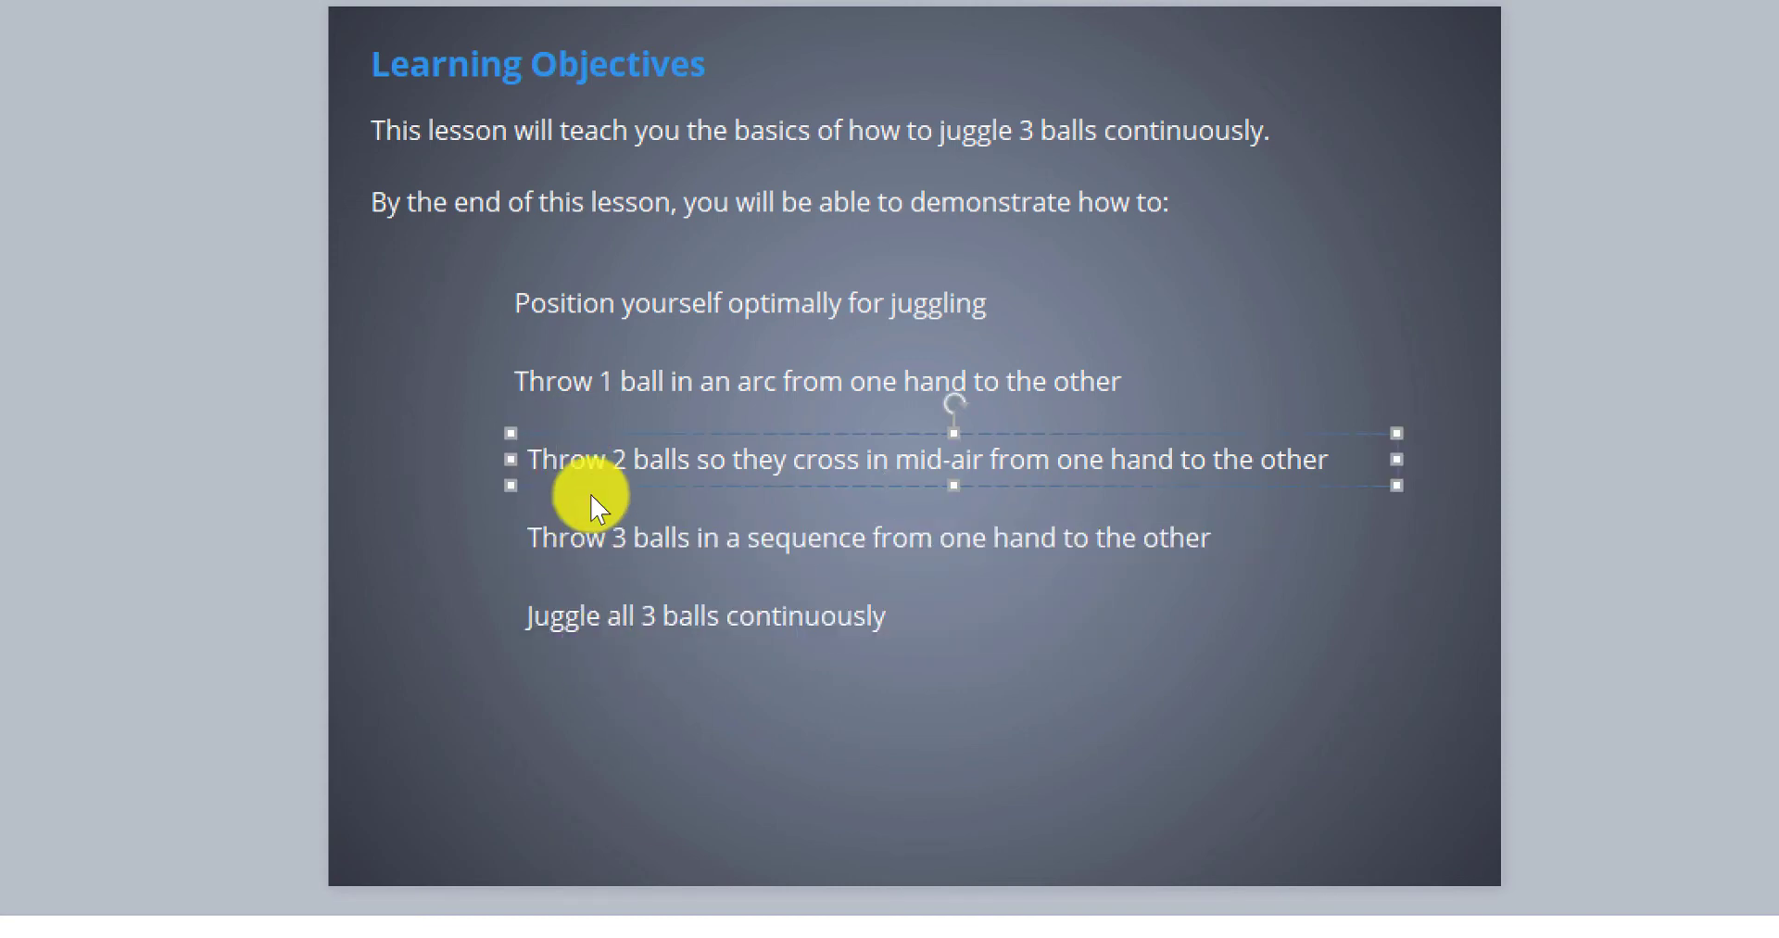
pyautogui.moveTo(591, 480); pyautogui.dragTo(576, 478)
pyautogui.click(588, 568)
pyautogui.moveTo(587, 568); pyautogui.dragTo(557, 564)
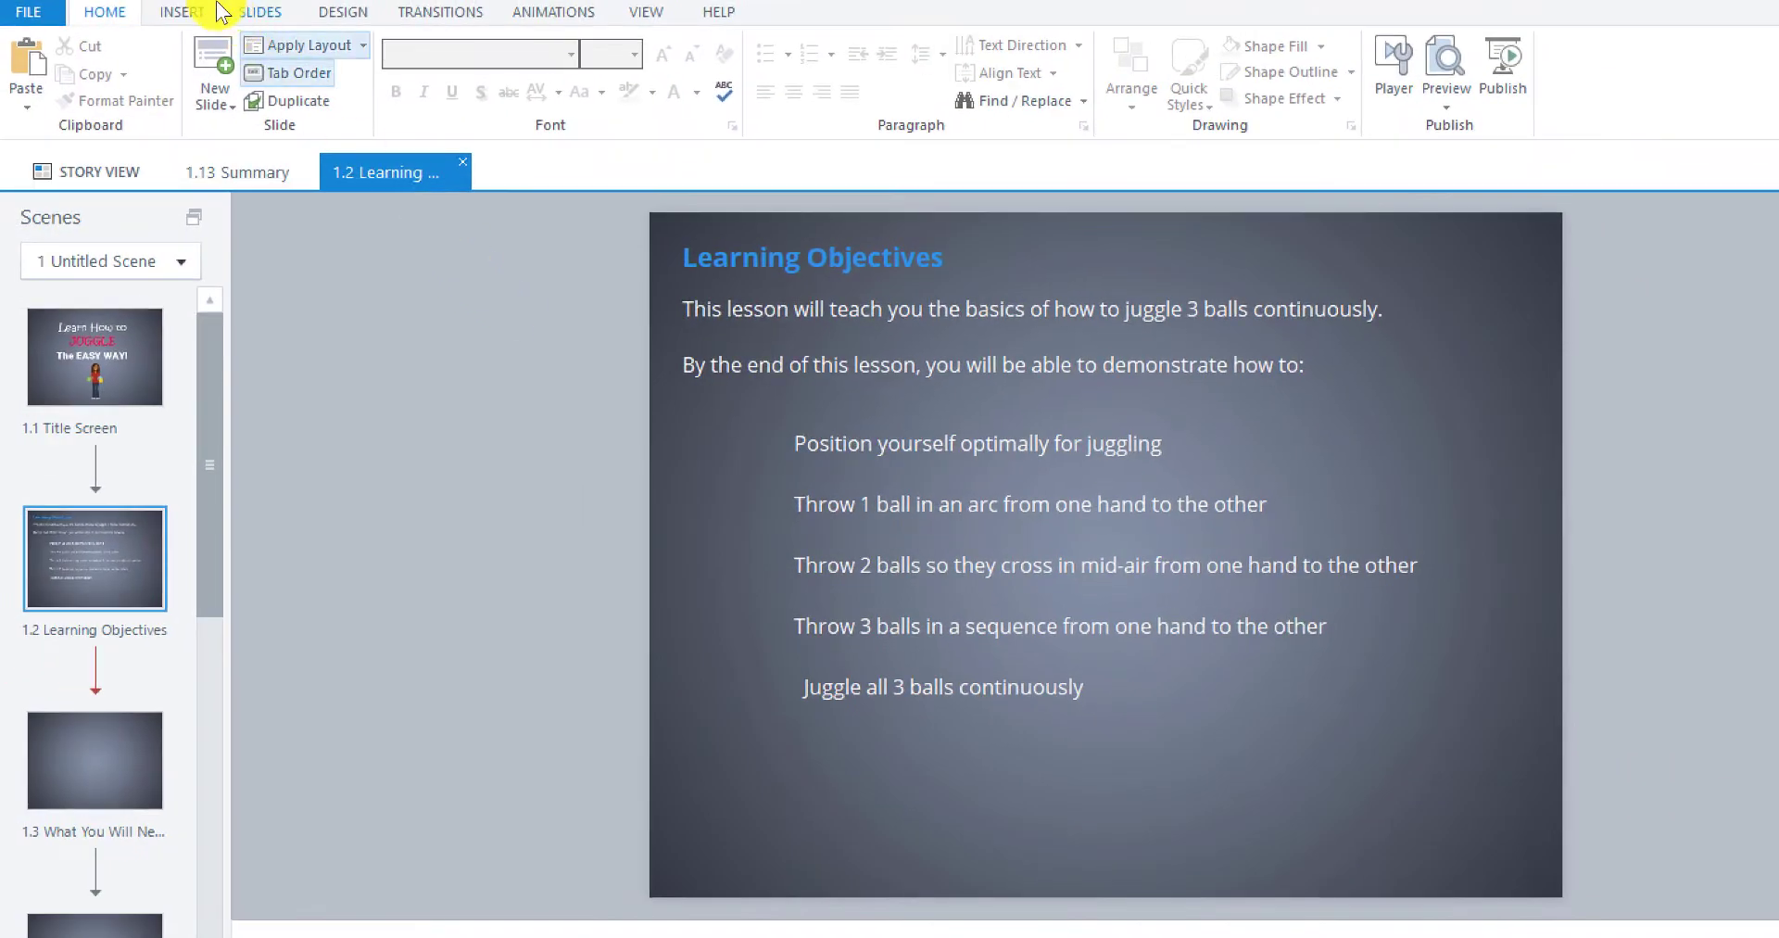
# Draw a 40 px by 40 px circle below the last objective using the oval shape.
pyautogui.click(185, 11)
pyautogui.click(352, 98)
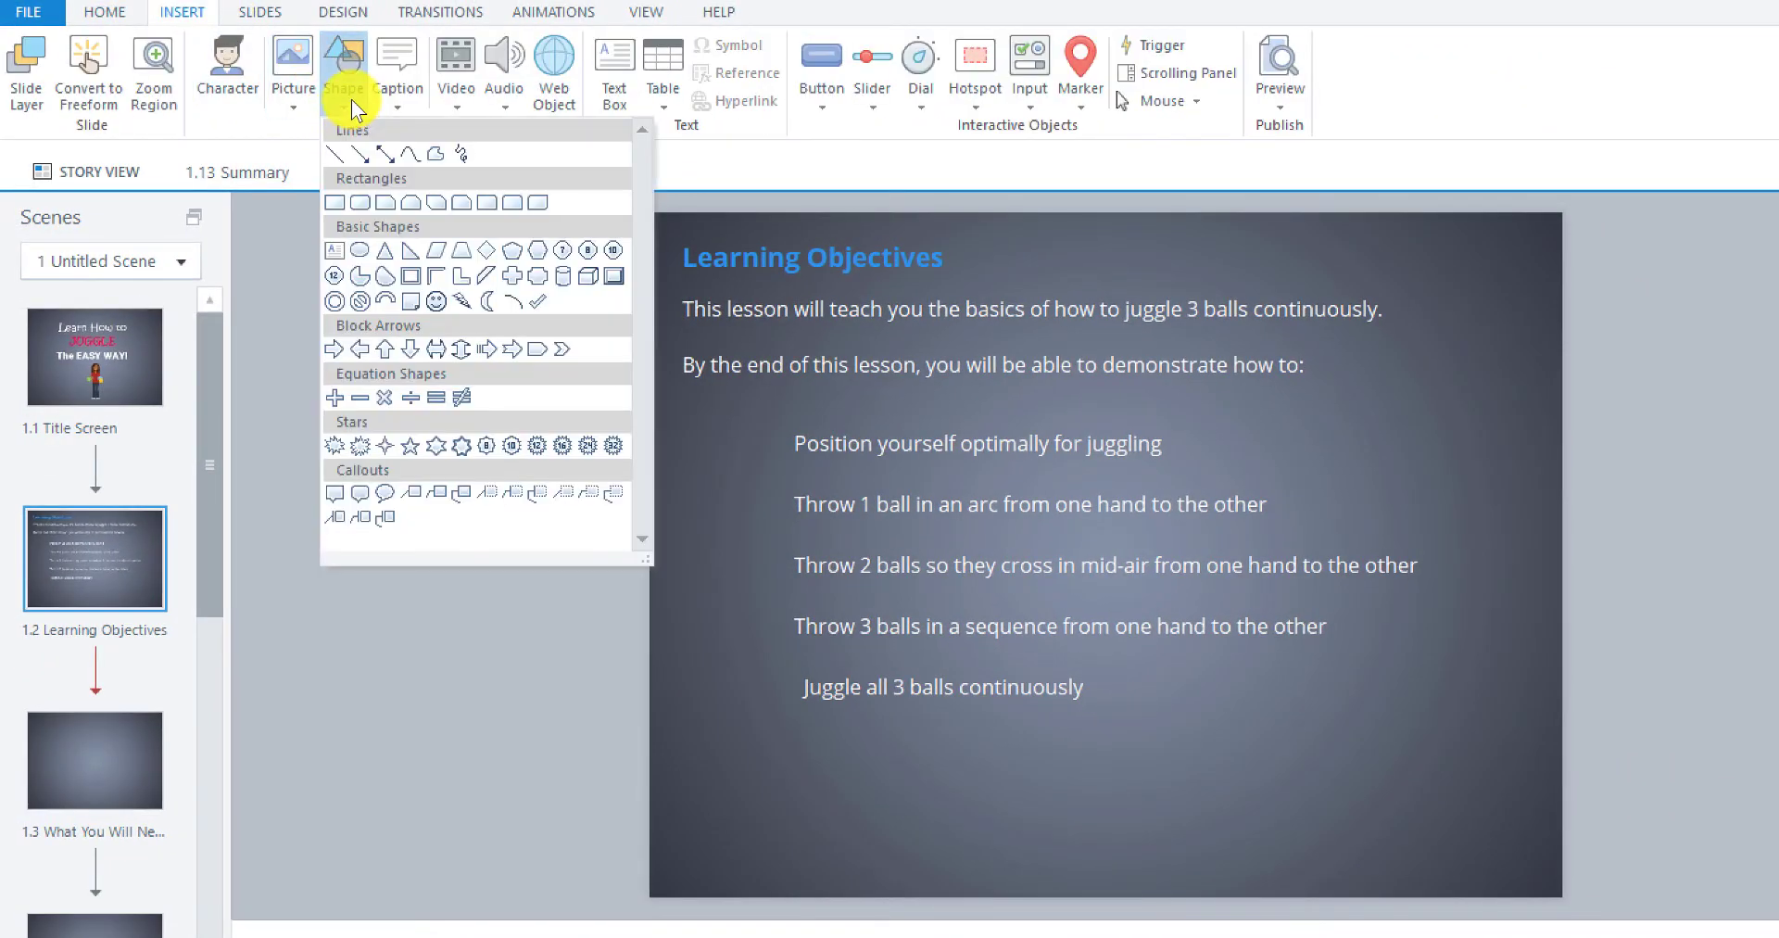
pyautogui.click(361, 250)
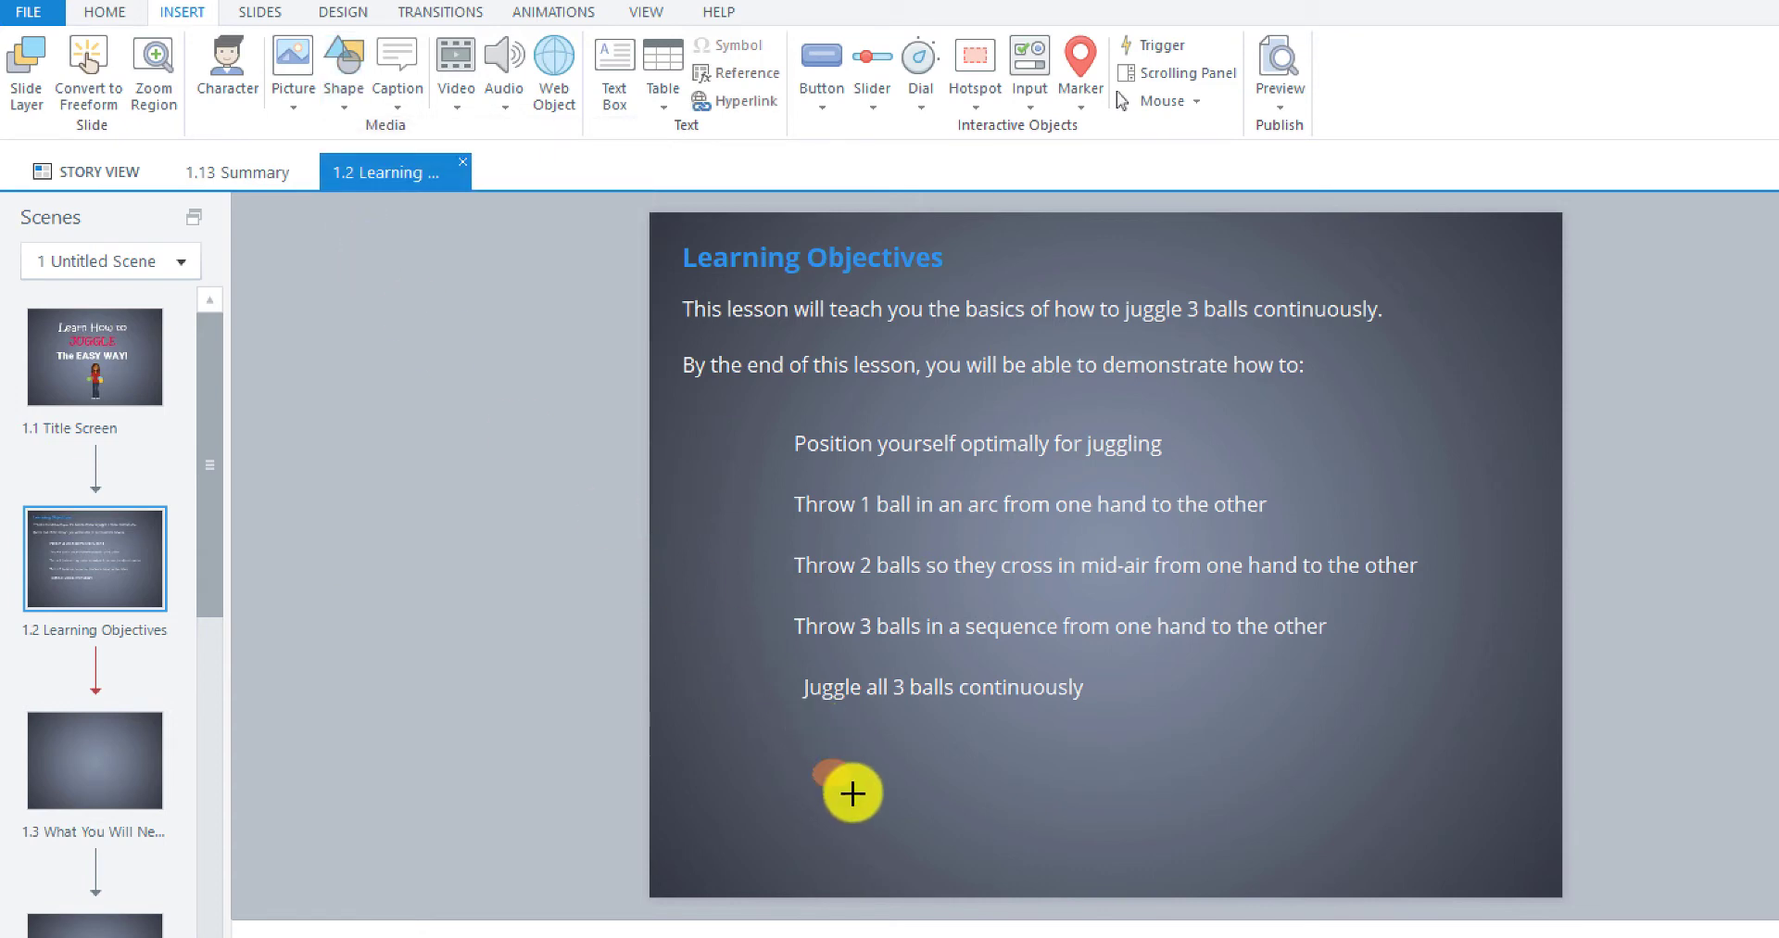
pyautogui.moveTo(852, 793); pyautogui.dragTo(866, 804)
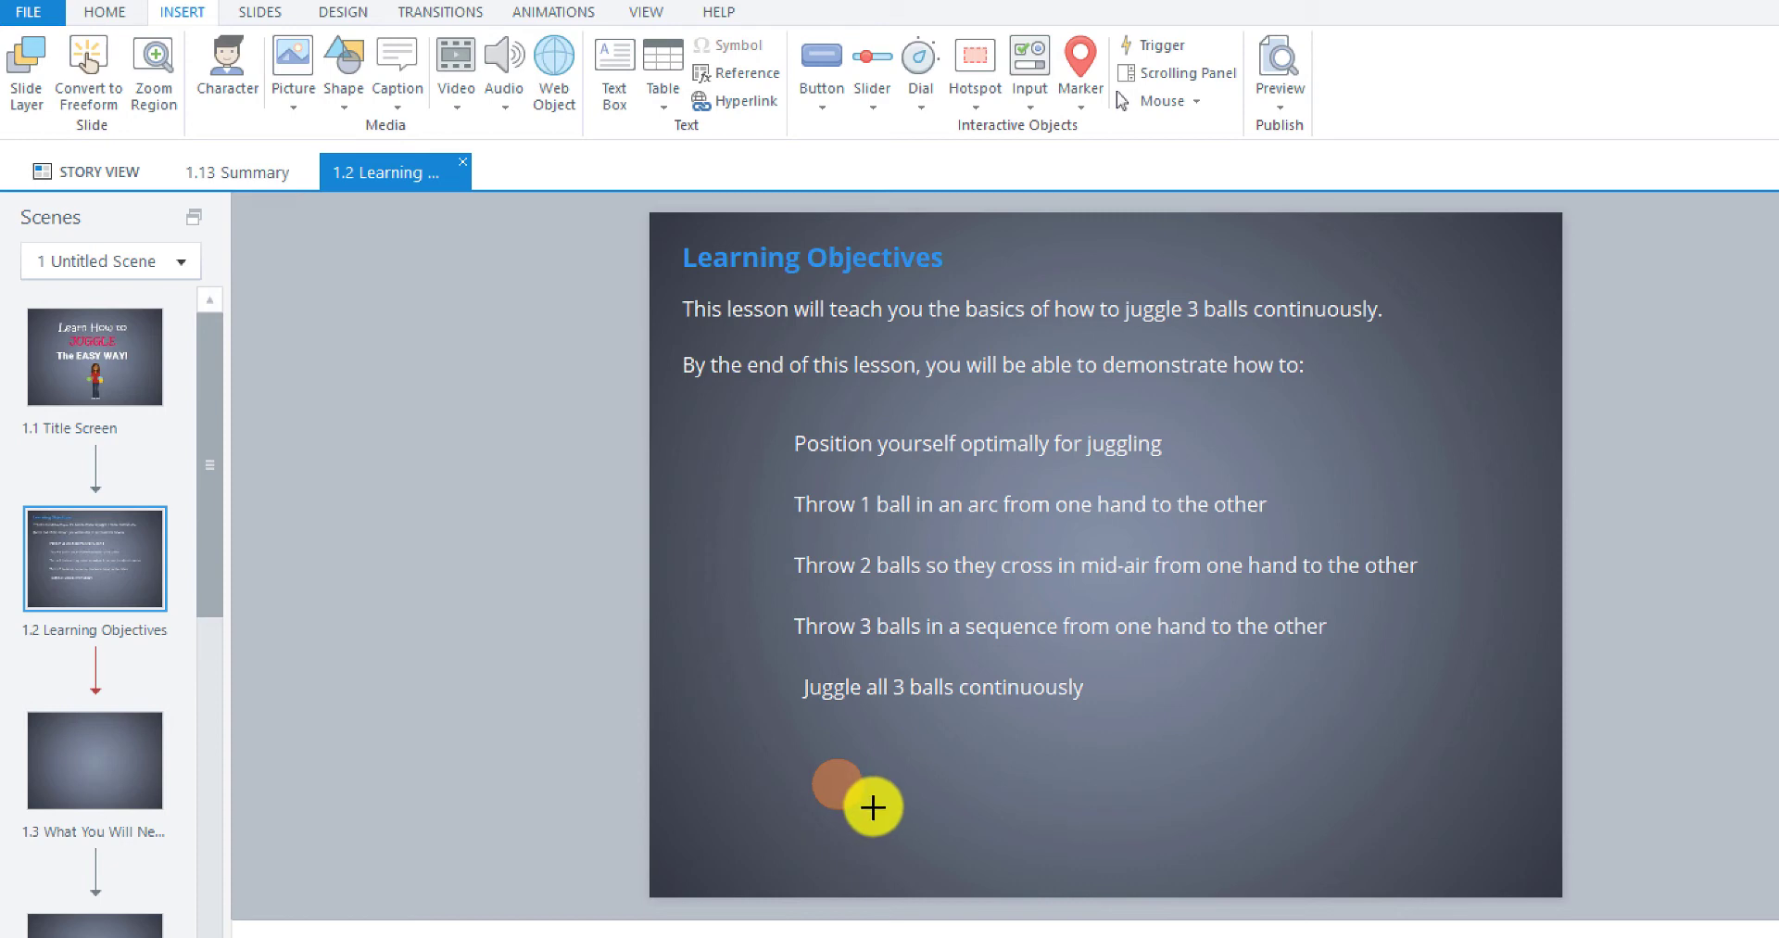
pyautogui.moveTo(874, 808); pyautogui.dragTo(866, 805)
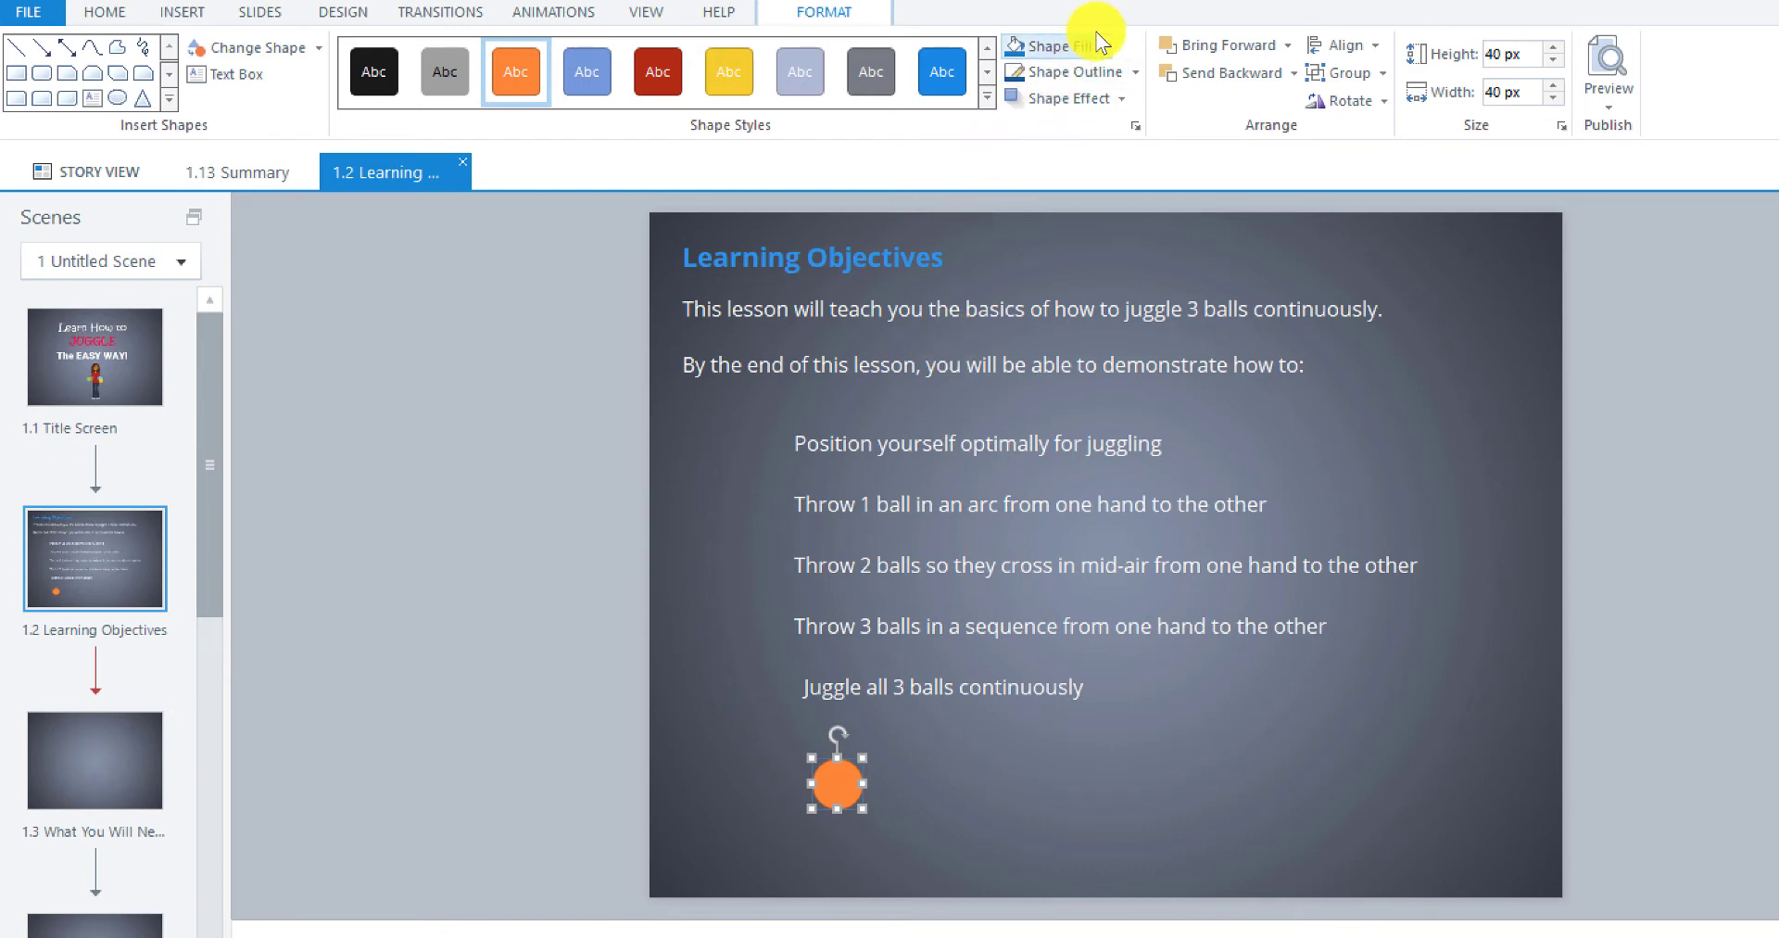
# Fill the circle with the custom blue #2F93EB and set its outline to the custom dark blue #165994.
pyautogui.click(1112, 57)
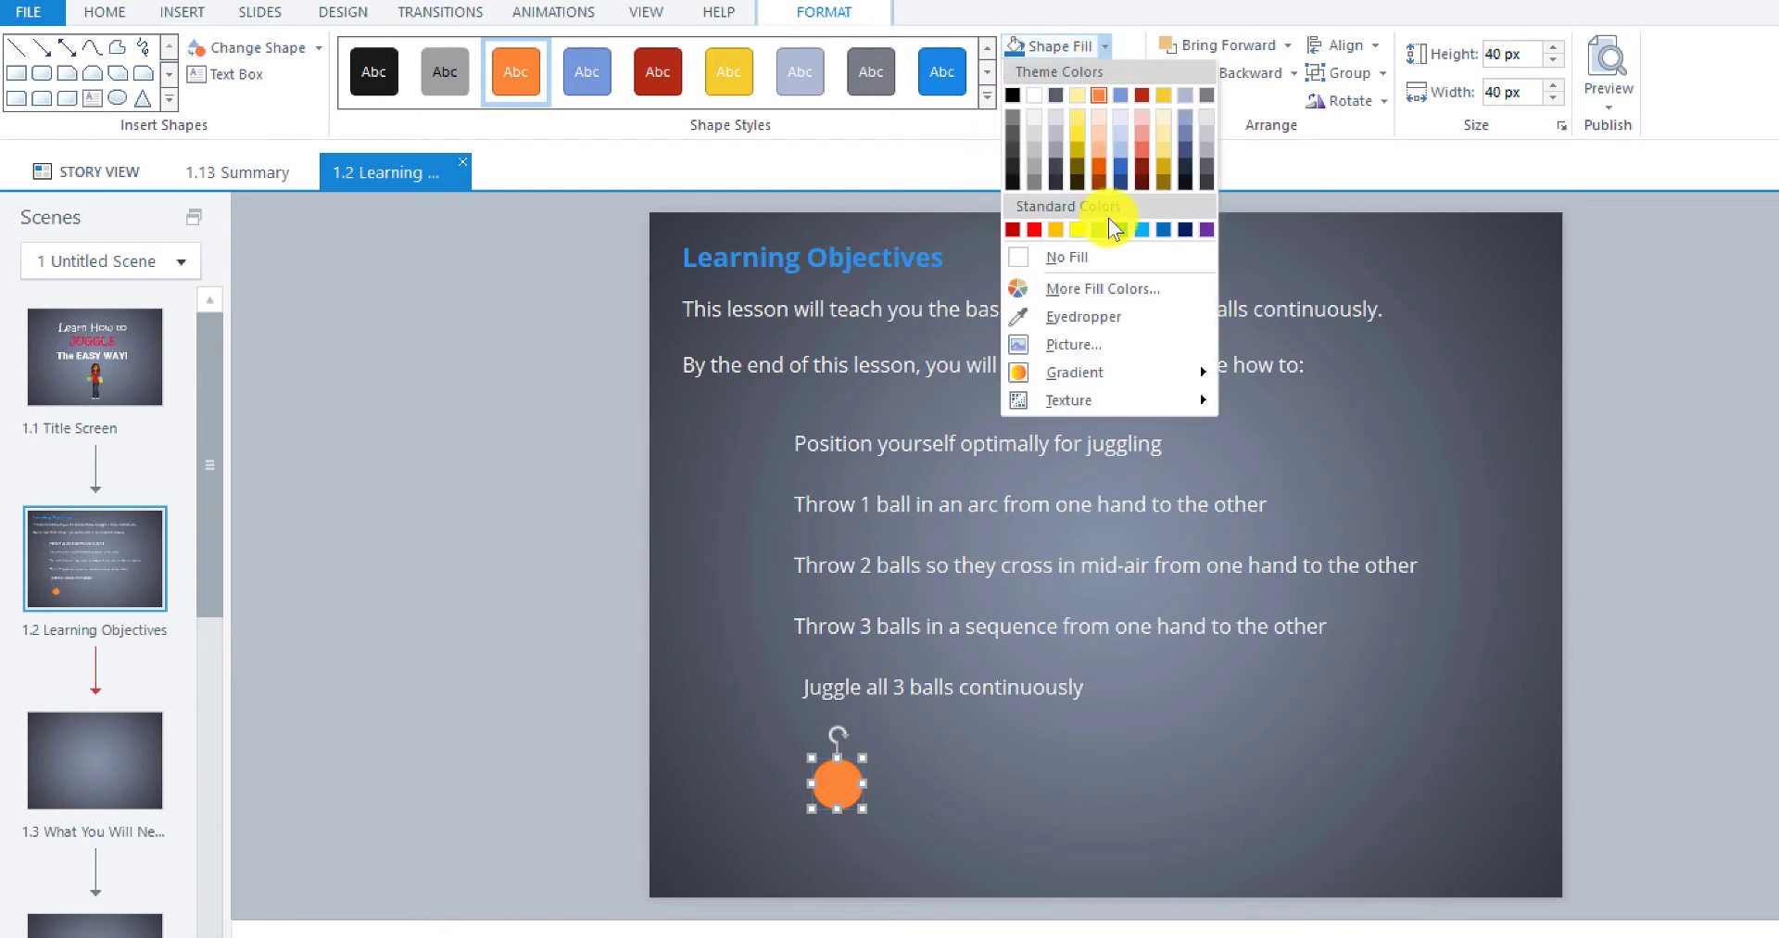
pyautogui.click(1112, 285)
pyautogui.click(956, 683)
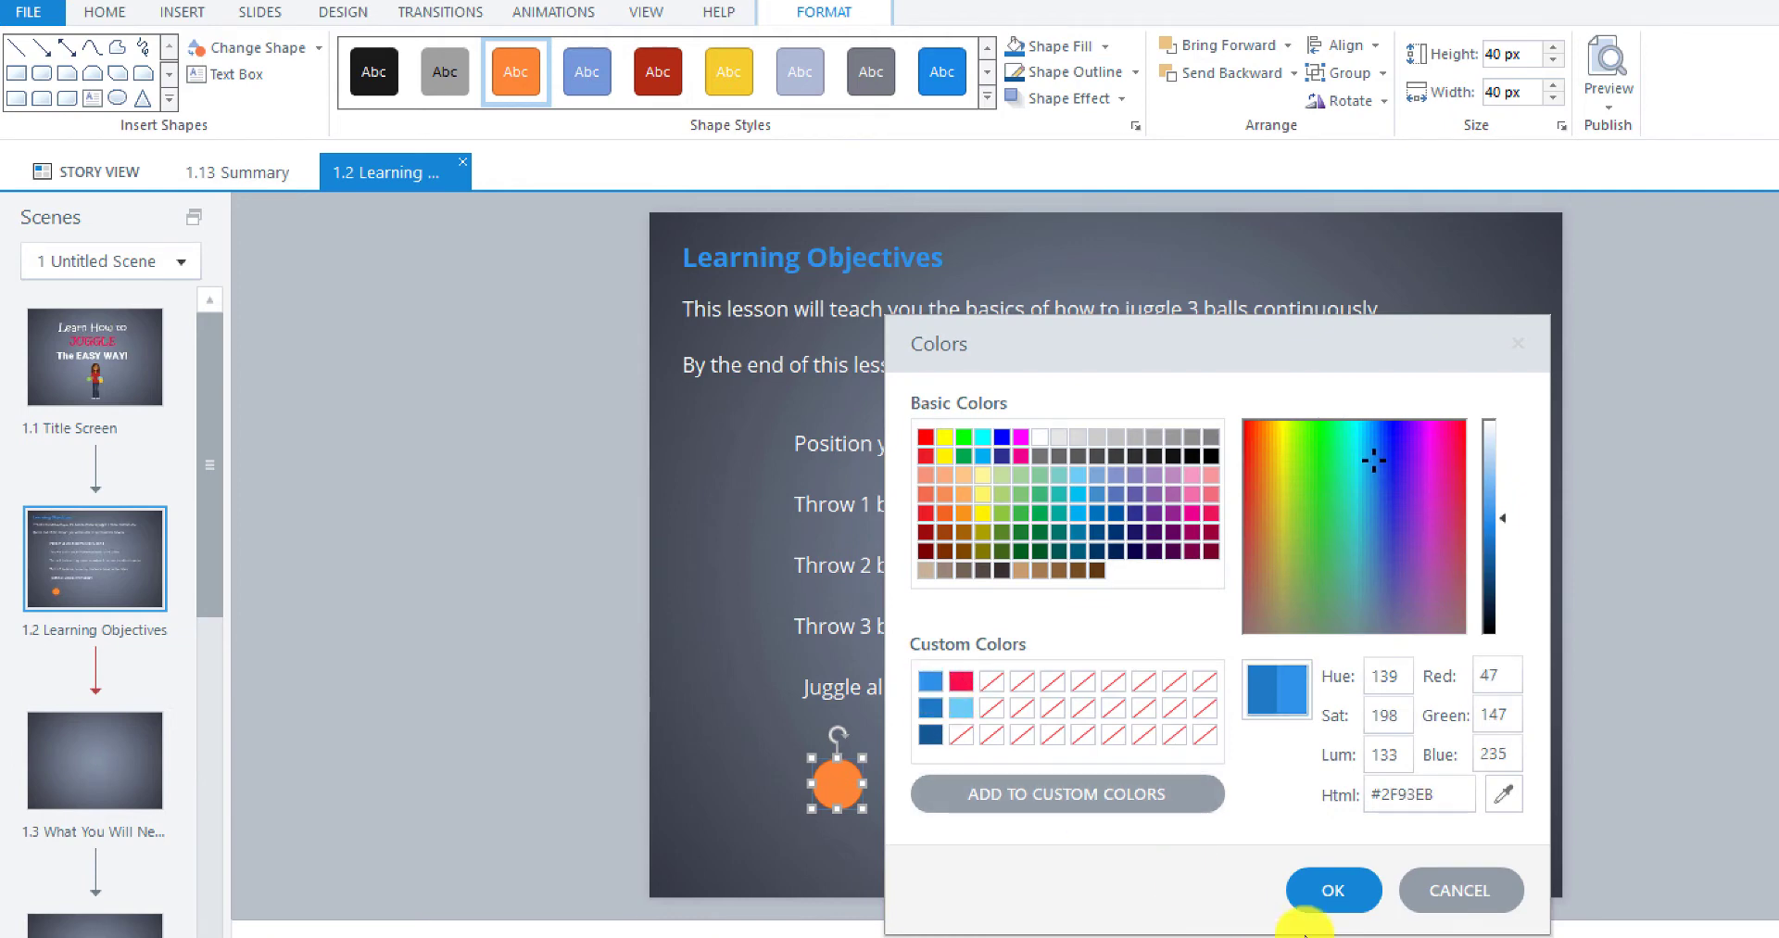
pyautogui.click(1342, 894)
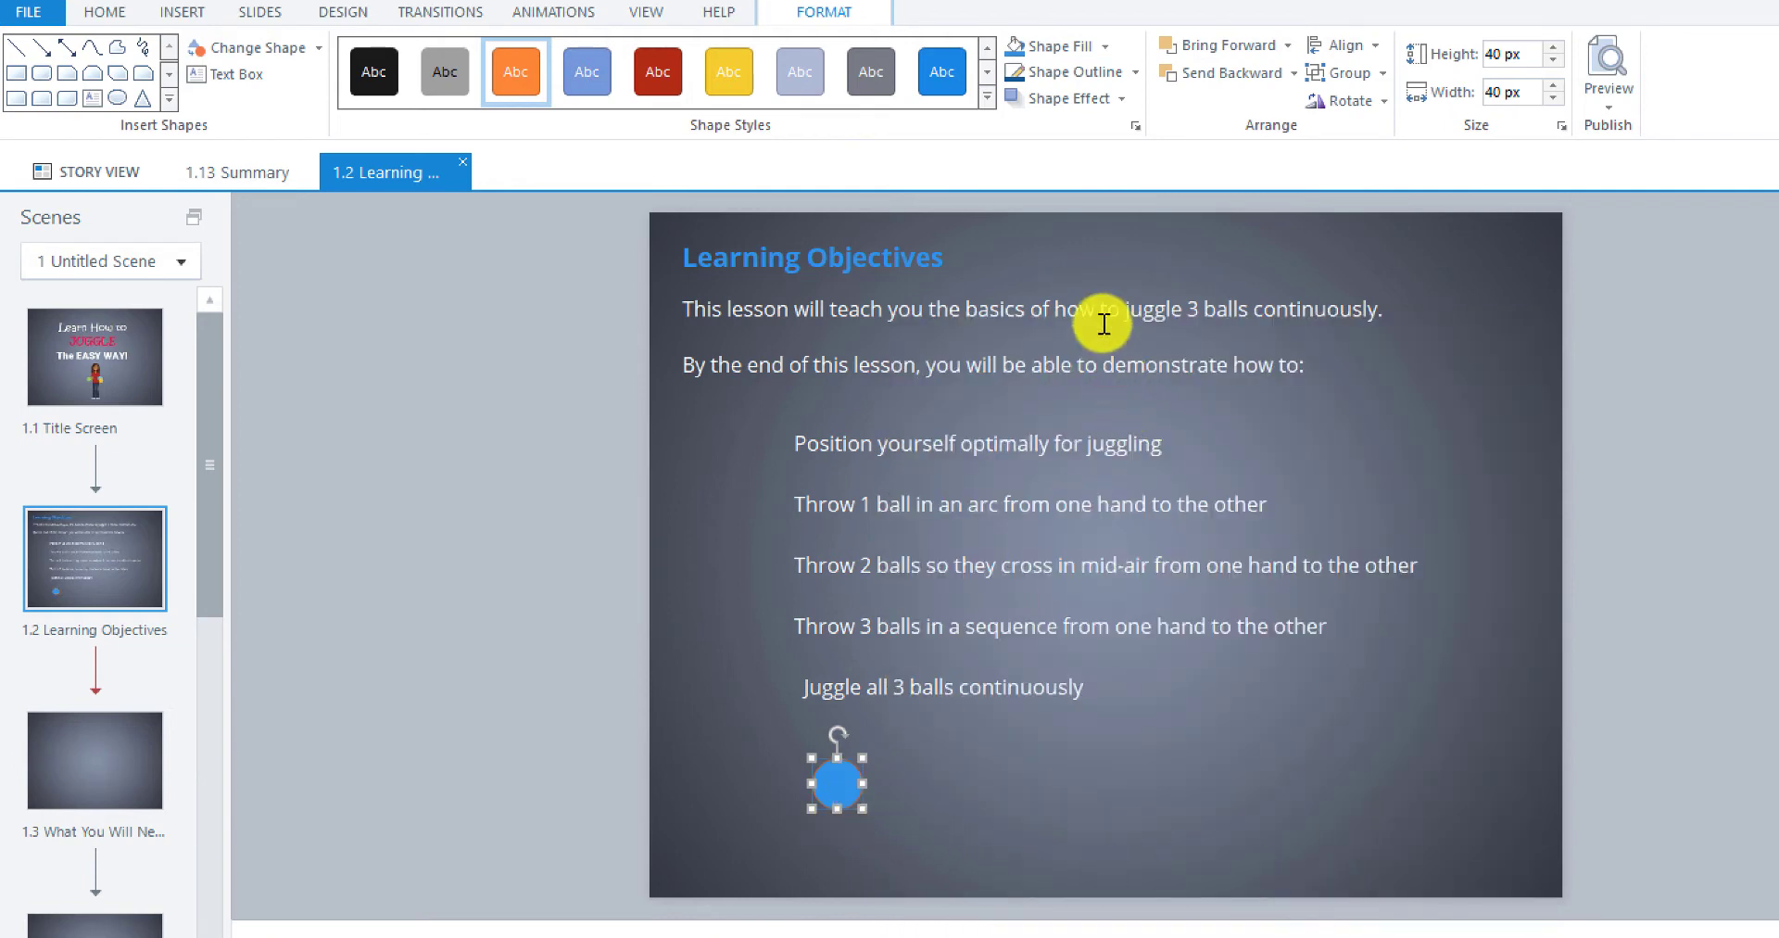
pyautogui.click(1136, 74)
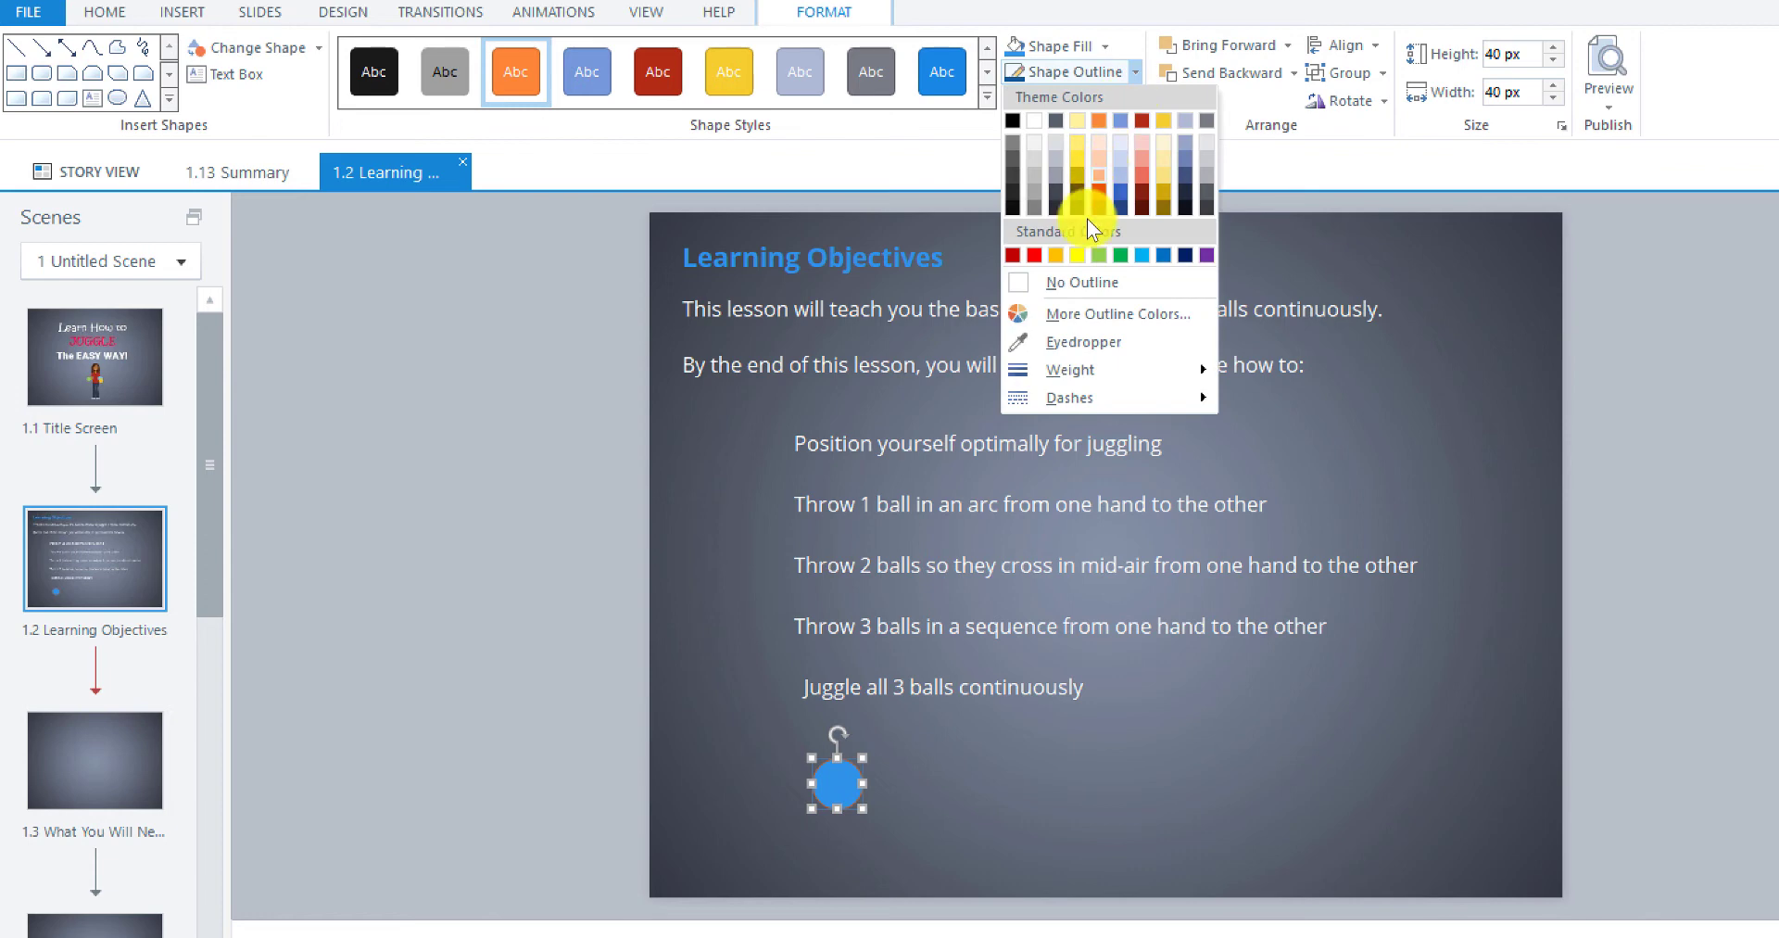
pyautogui.click(1060, 319)
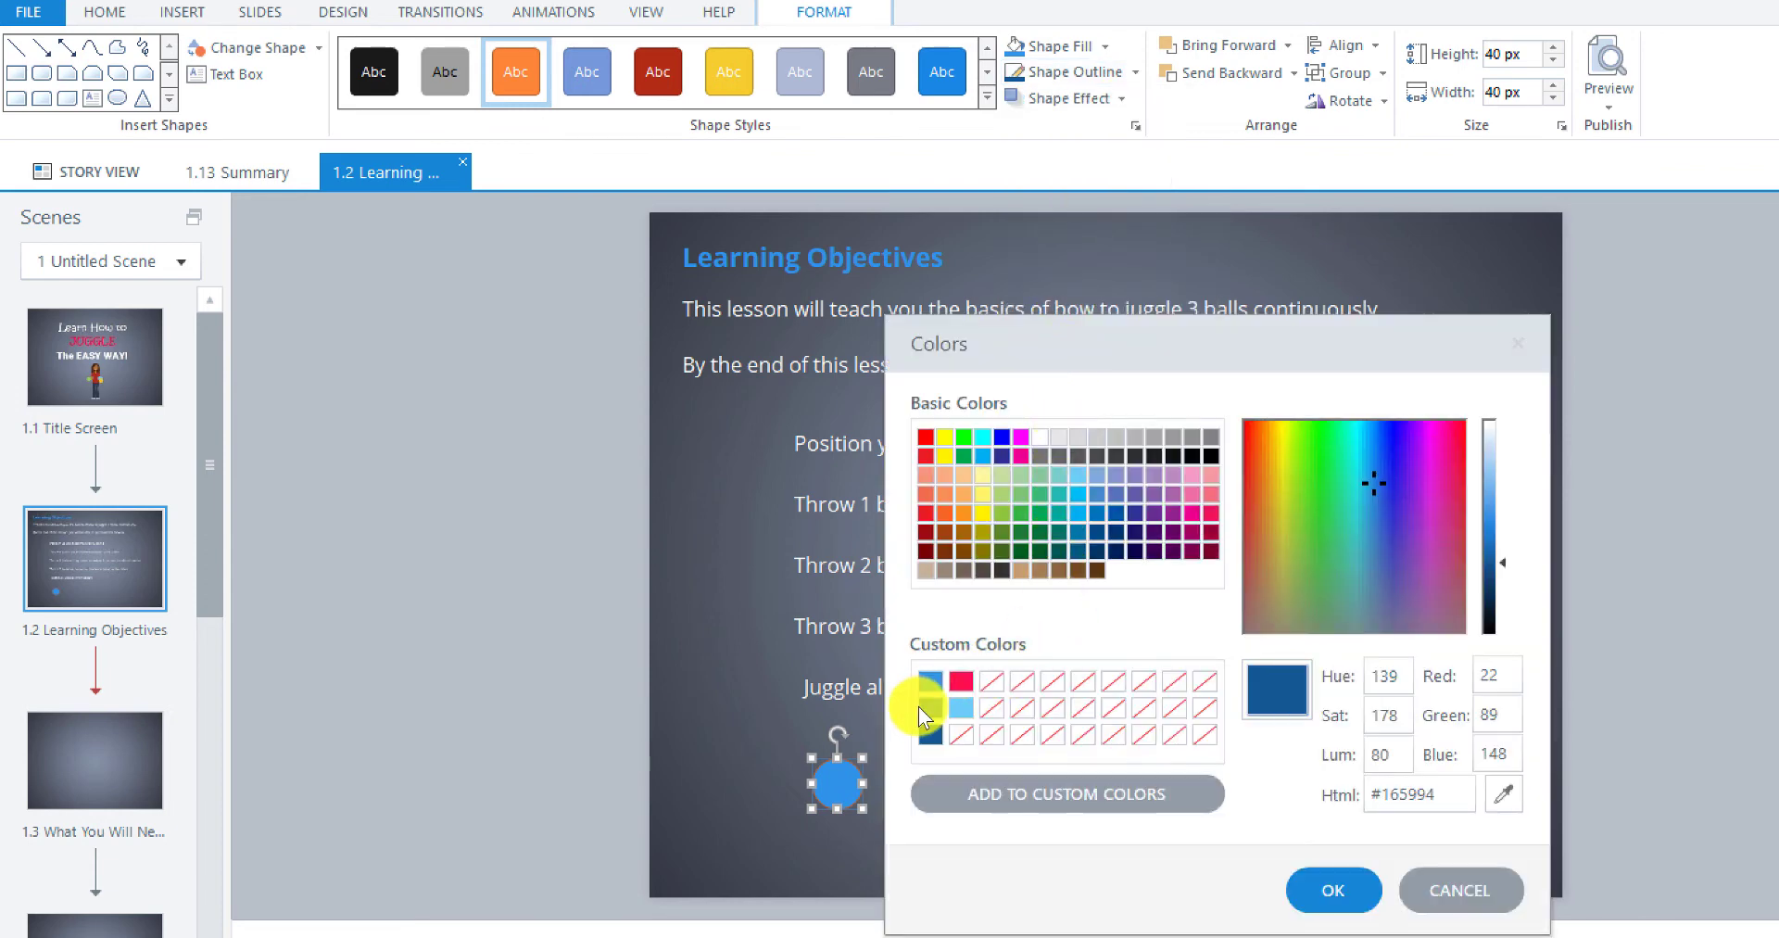
pyautogui.click(1325, 887)
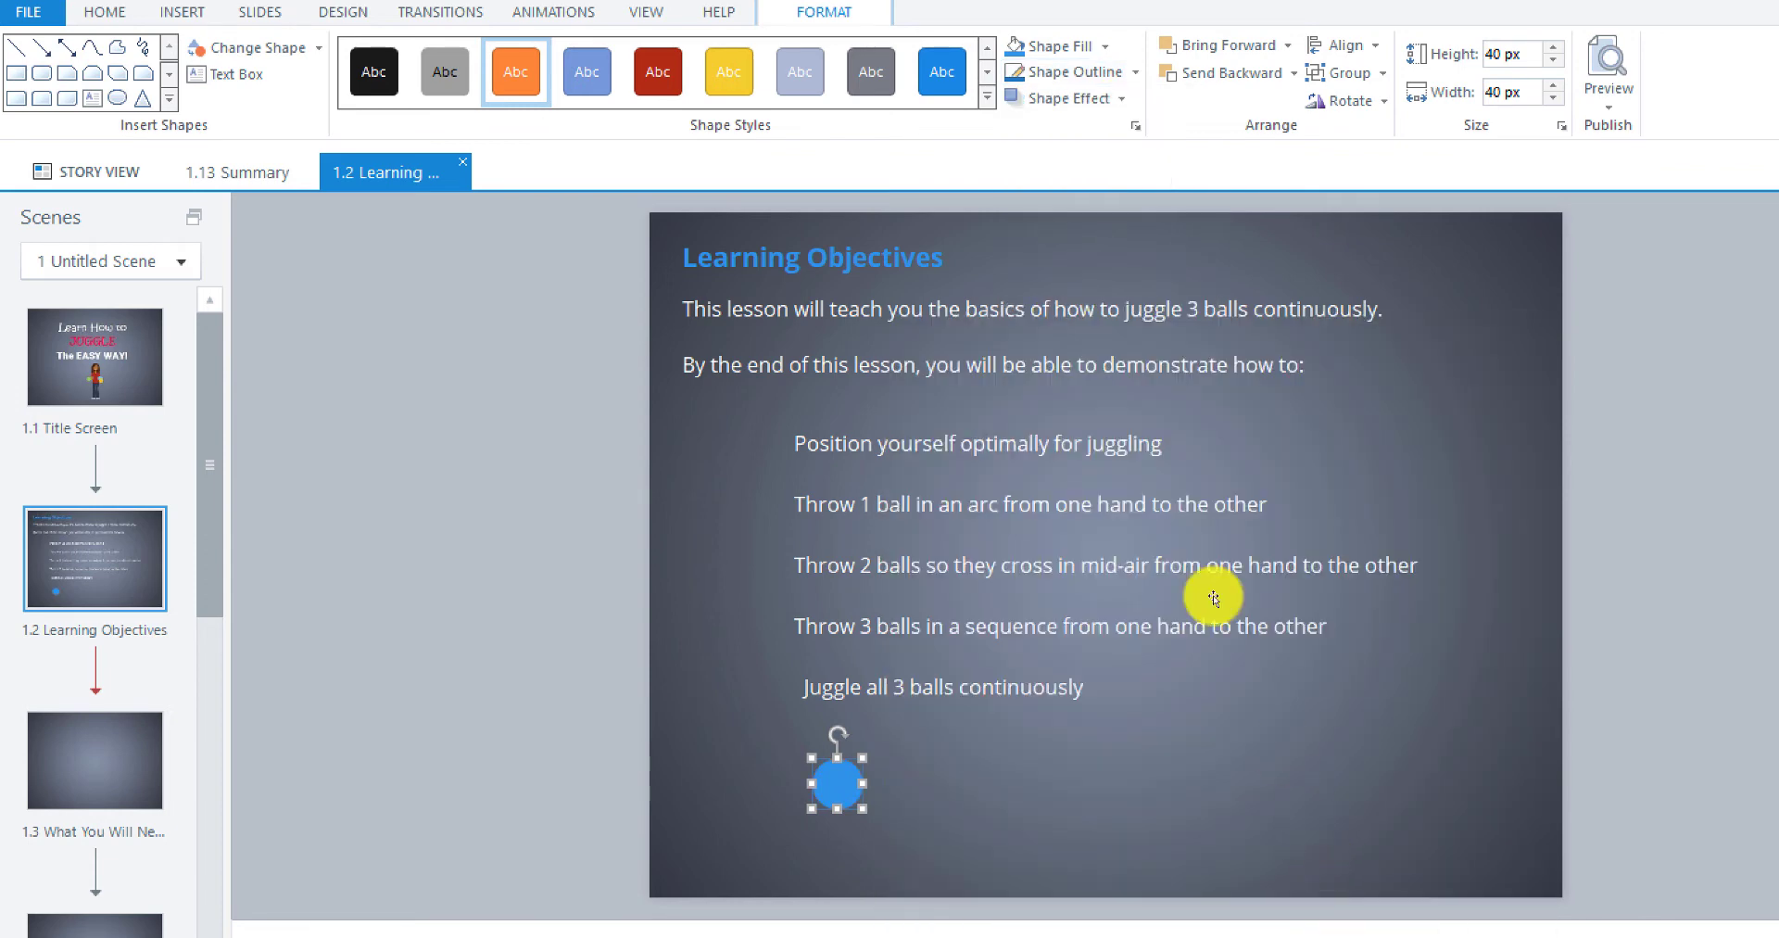
# Apply an outer shadow offset downward to the blue circle and enter 1 as its text.
pyautogui.click(1123, 100)
pyautogui.moveTo(1119, 158)
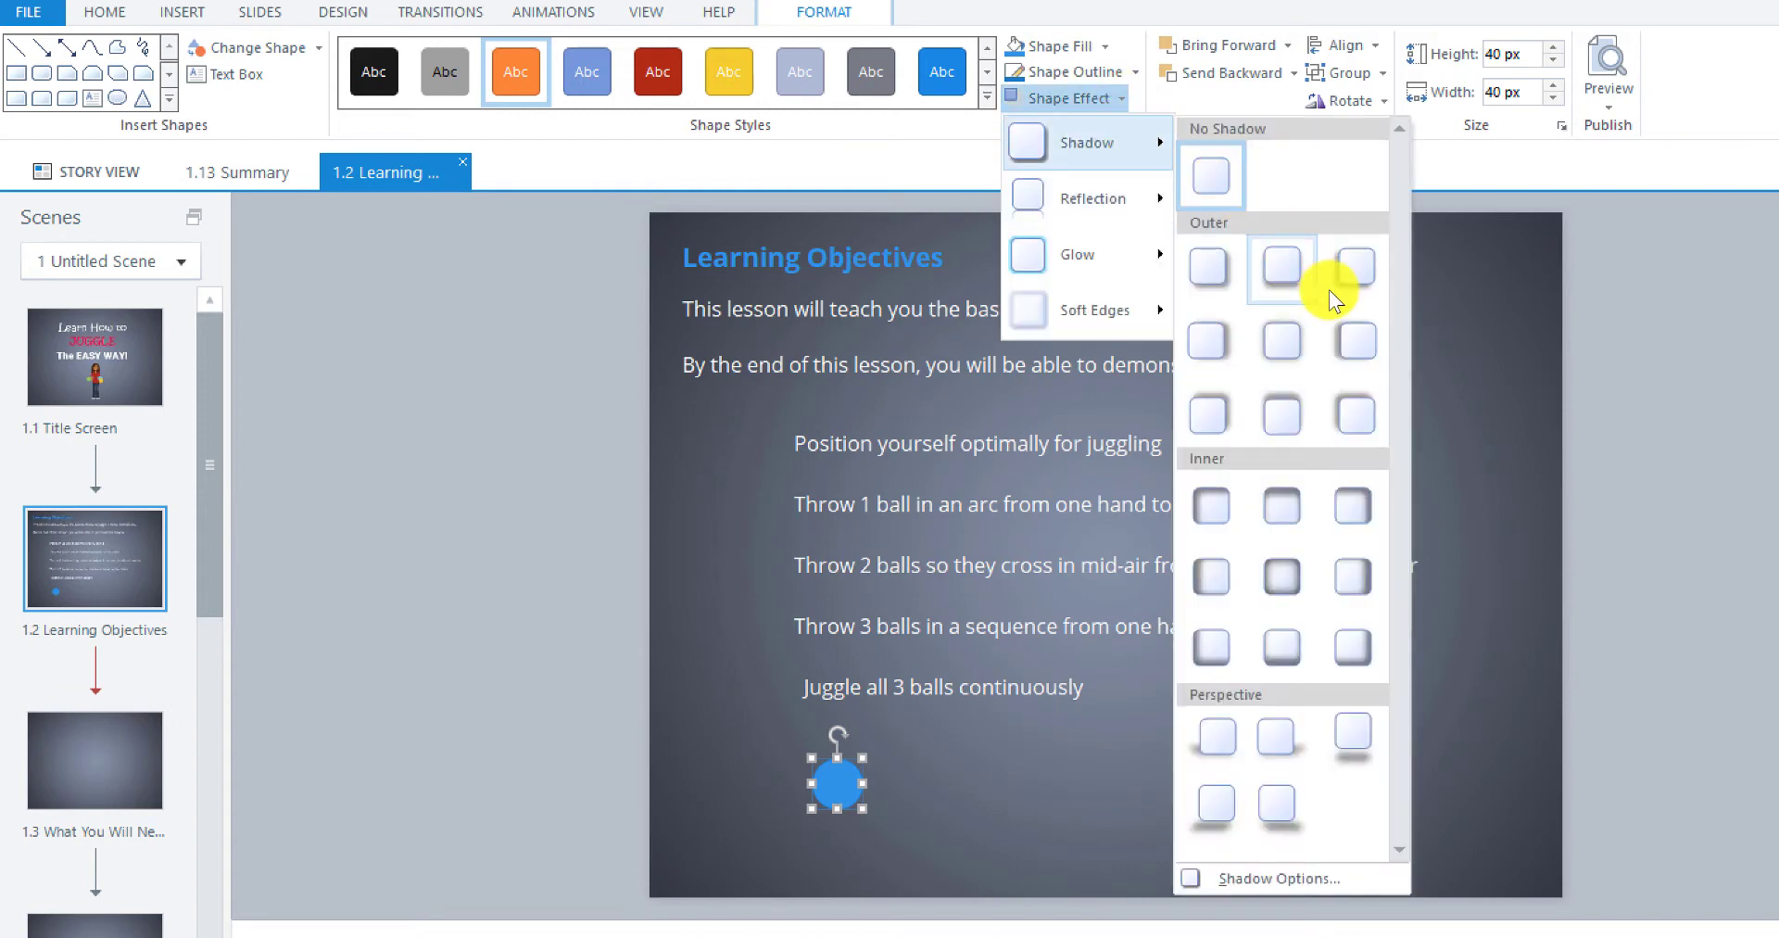
pyautogui.click(1286, 273)
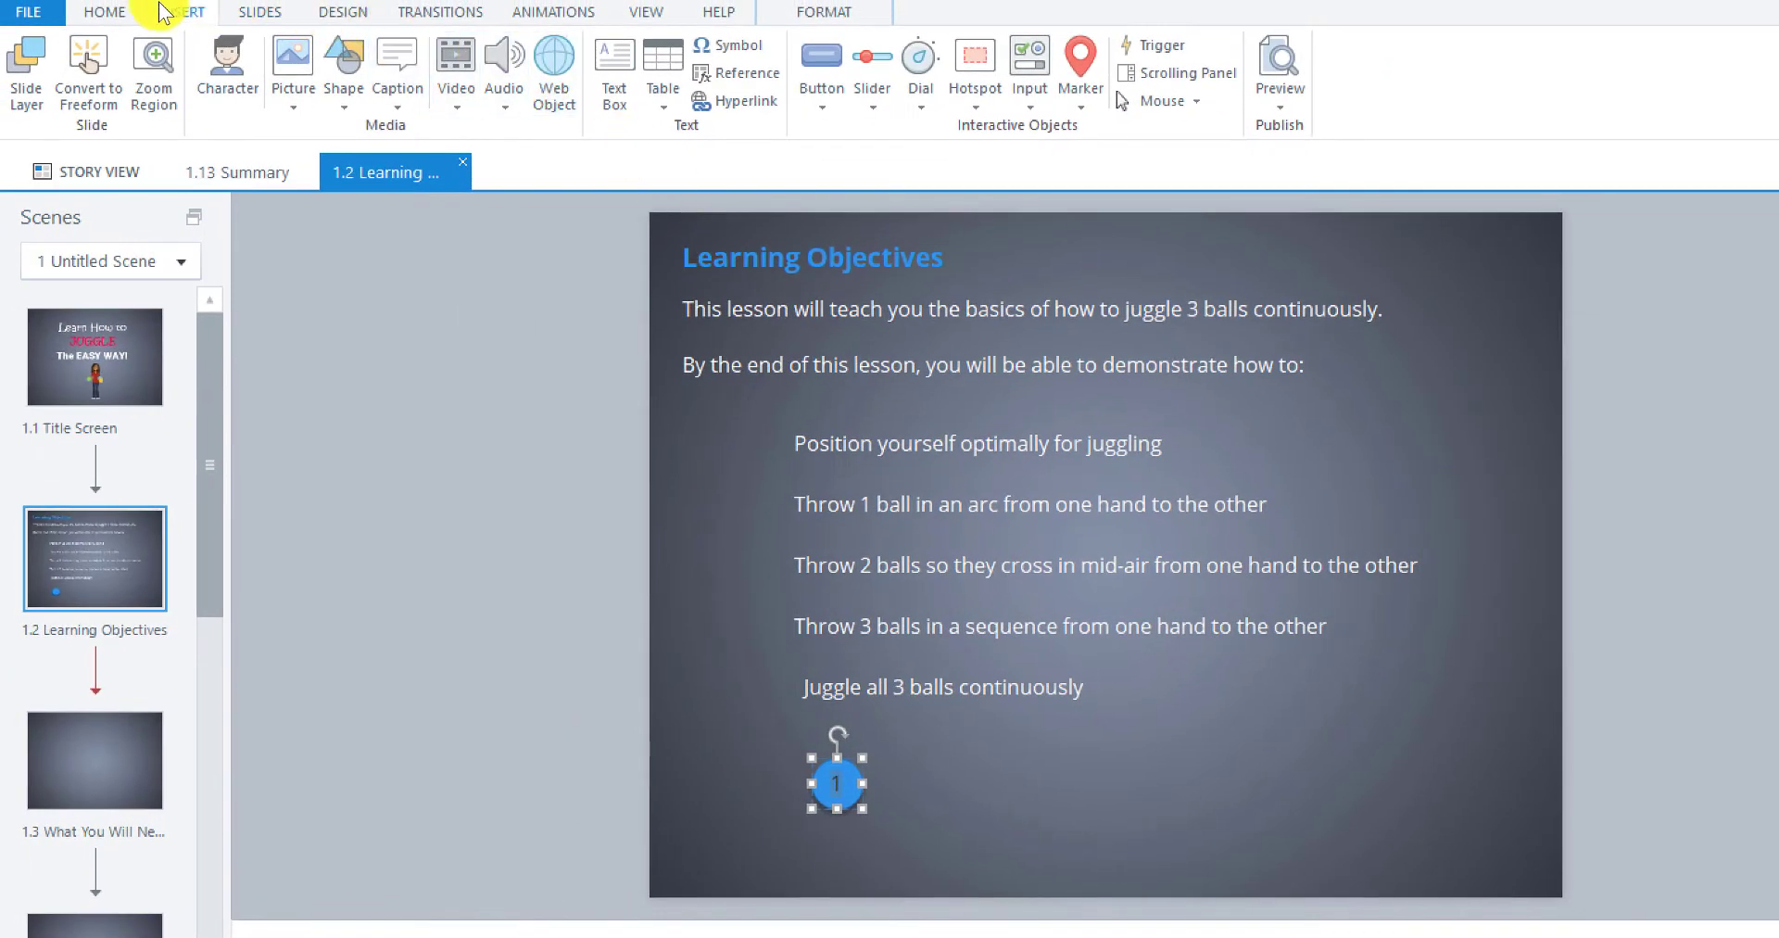
# Set the font colour of the number 1 in the circle to white.
pyautogui.click(111, 13)
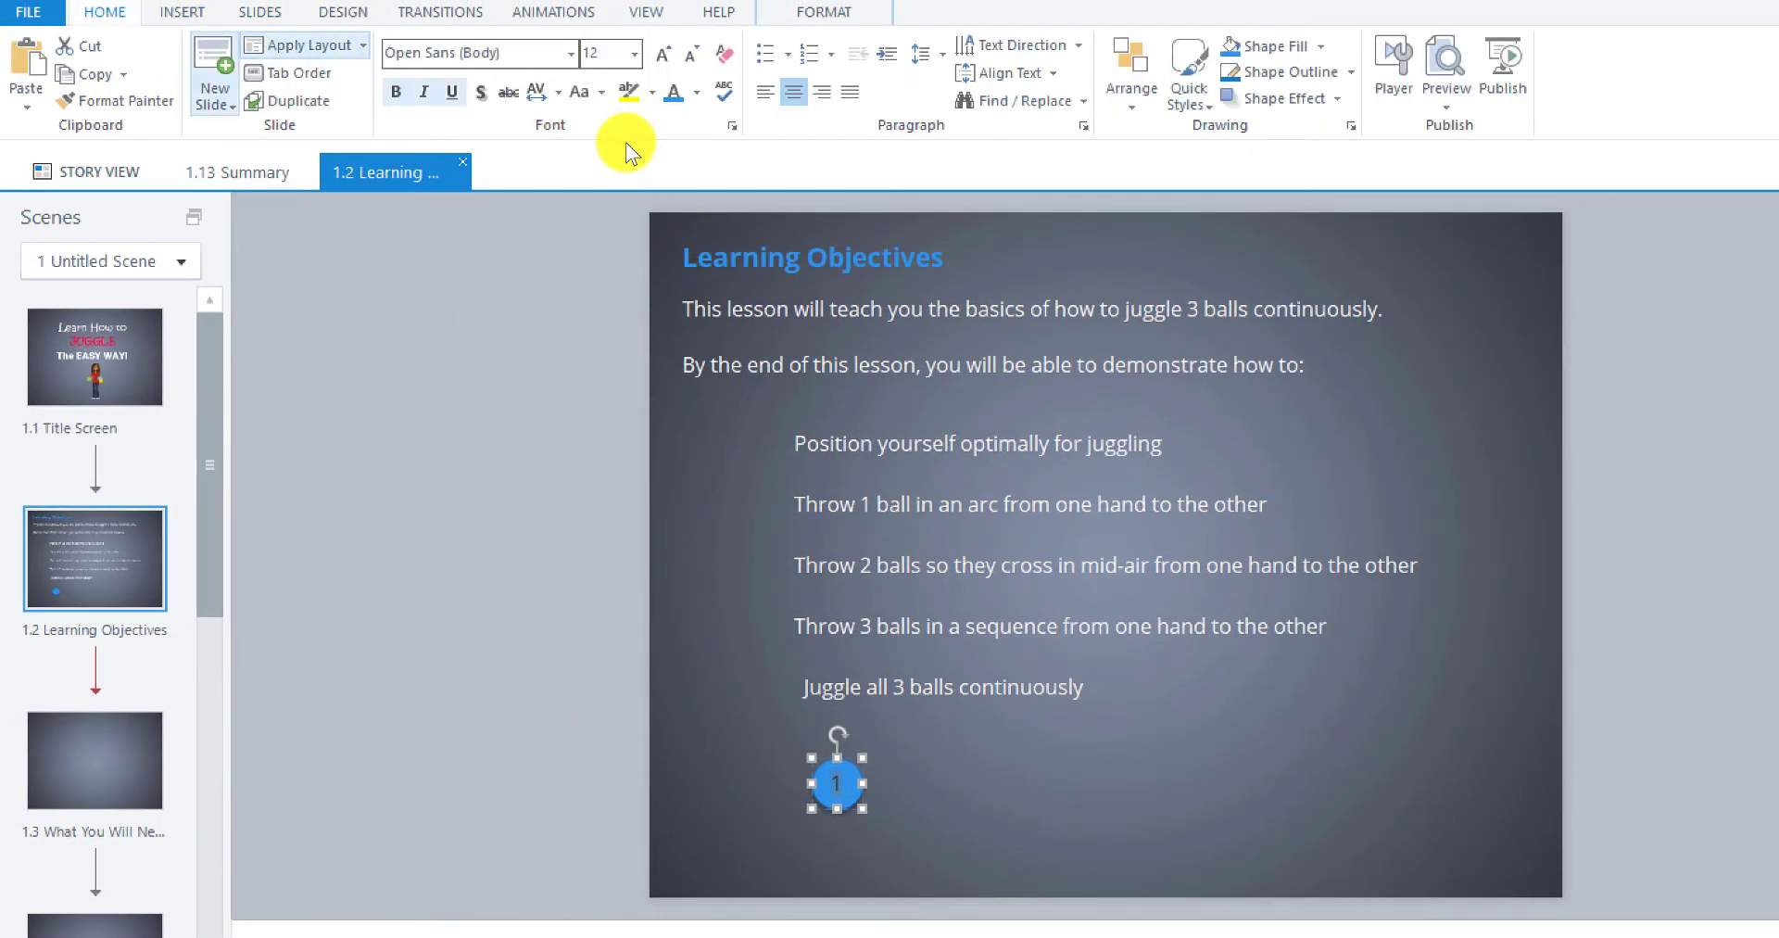
pyautogui.click(696, 93)
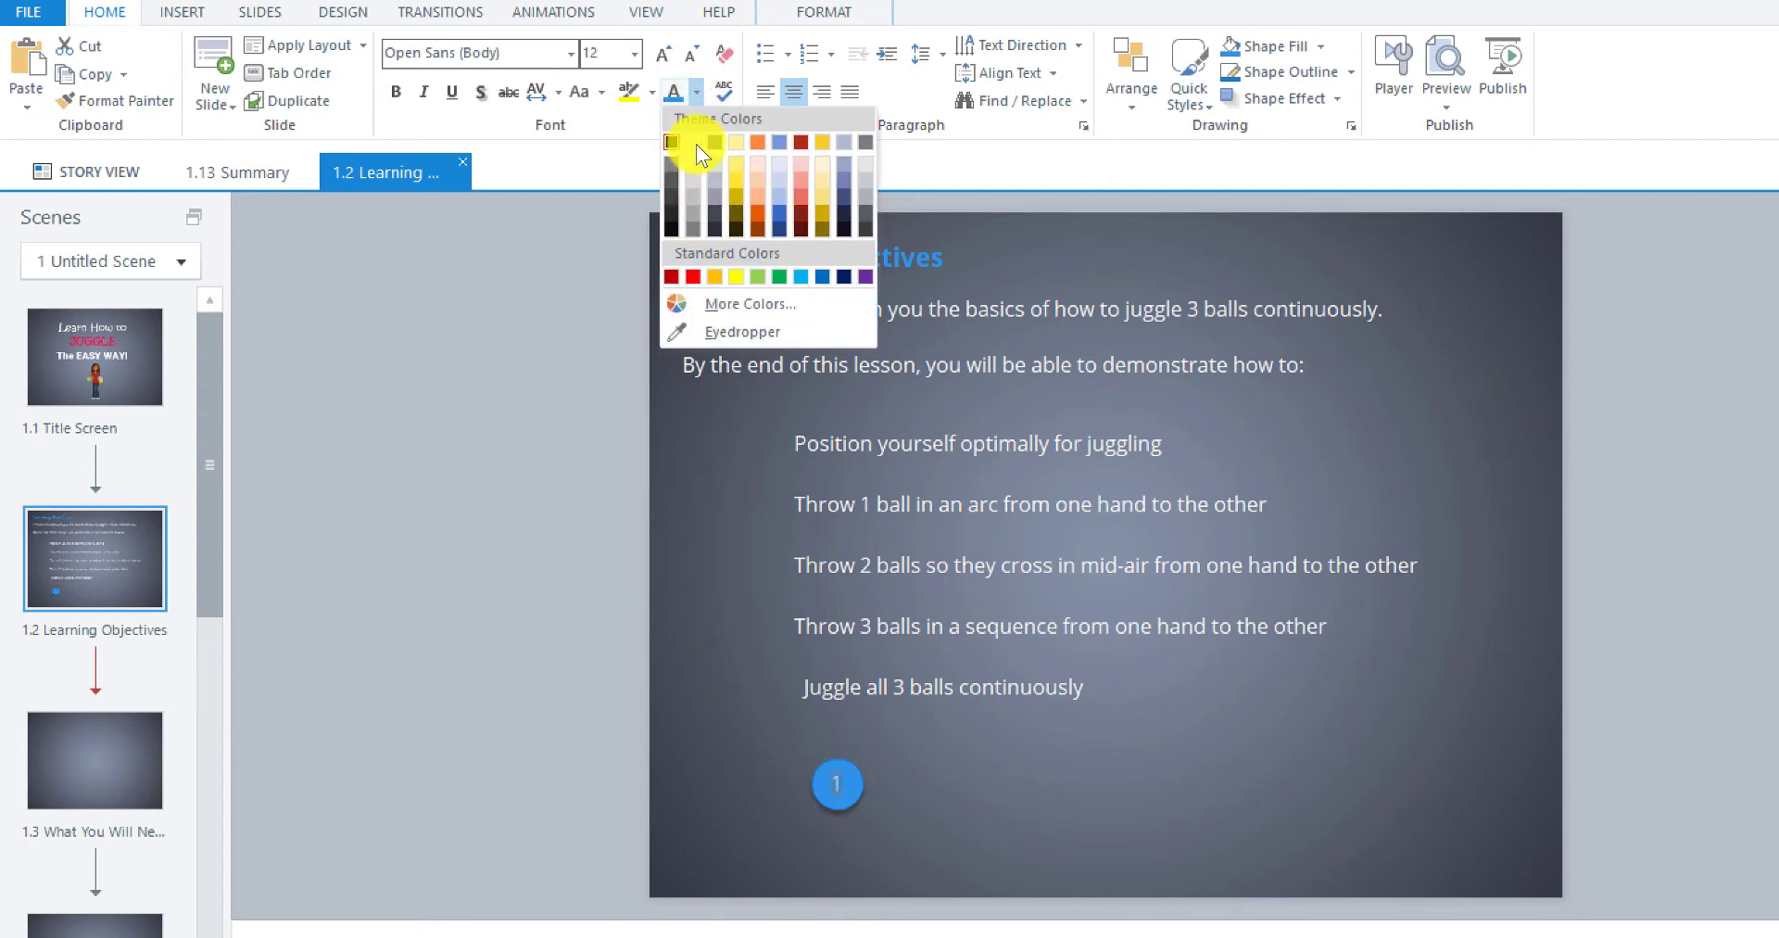
pyautogui.click(693, 141)
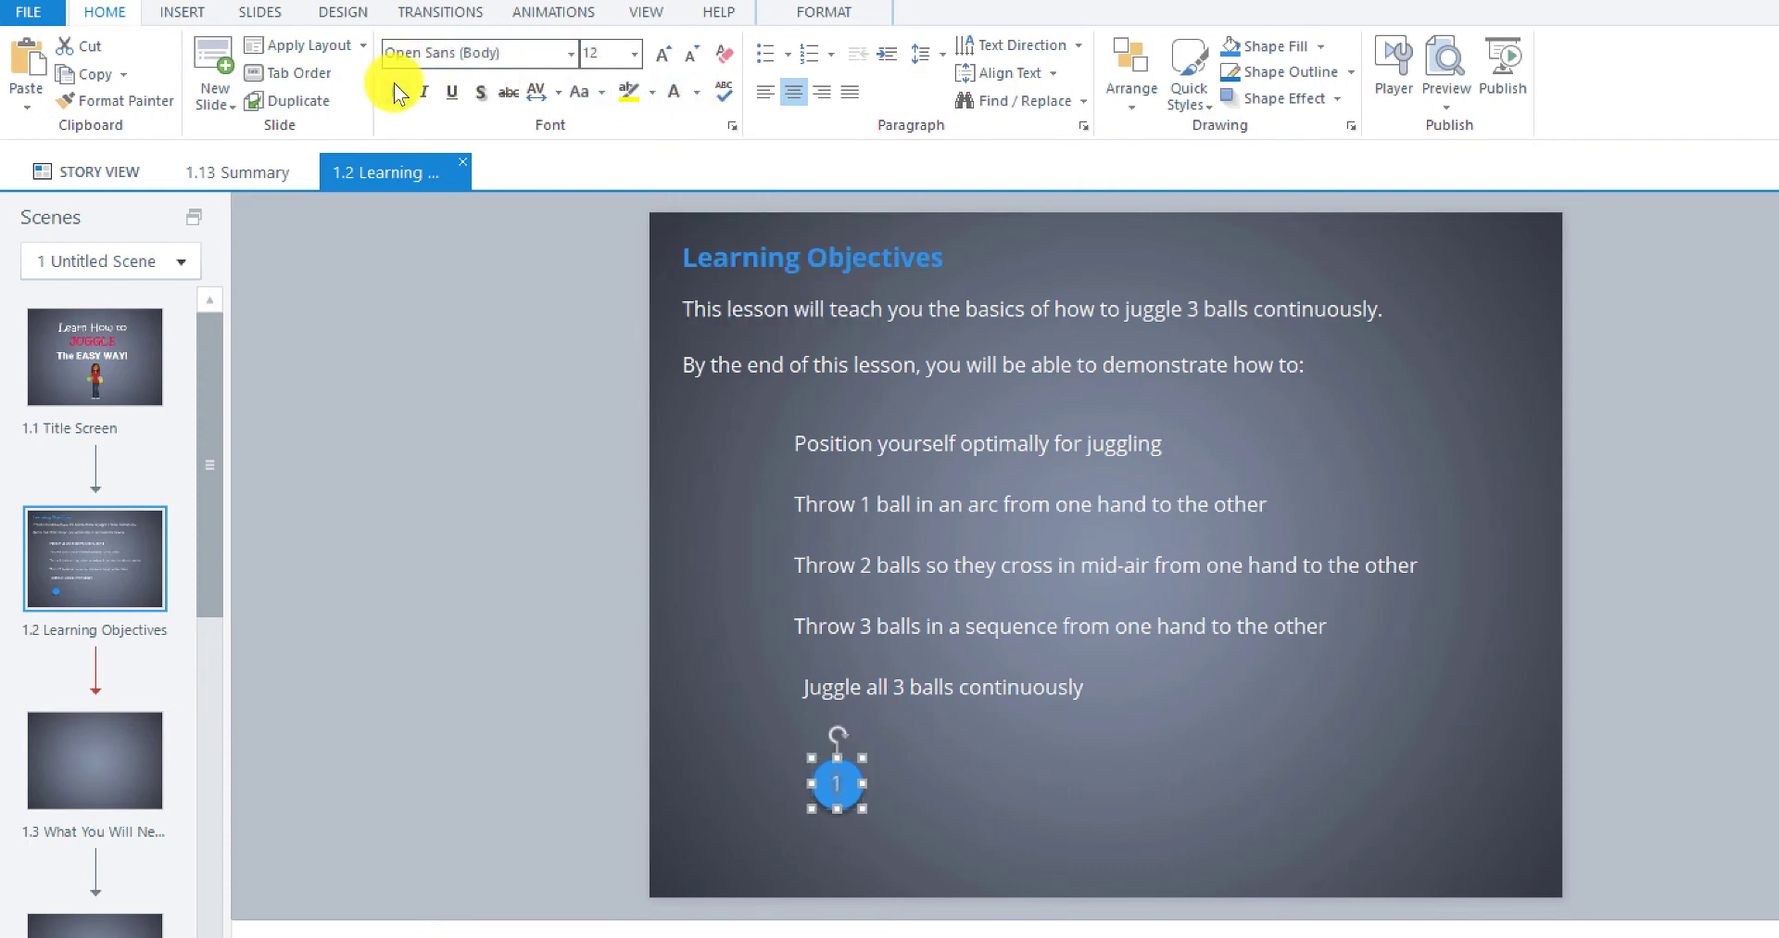
# Format the circle's number 1 as bold at 14 pt with a text shadow.
pyautogui.click(909, 804)
pyautogui.click(843, 788)
pyautogui.click(636, 55)
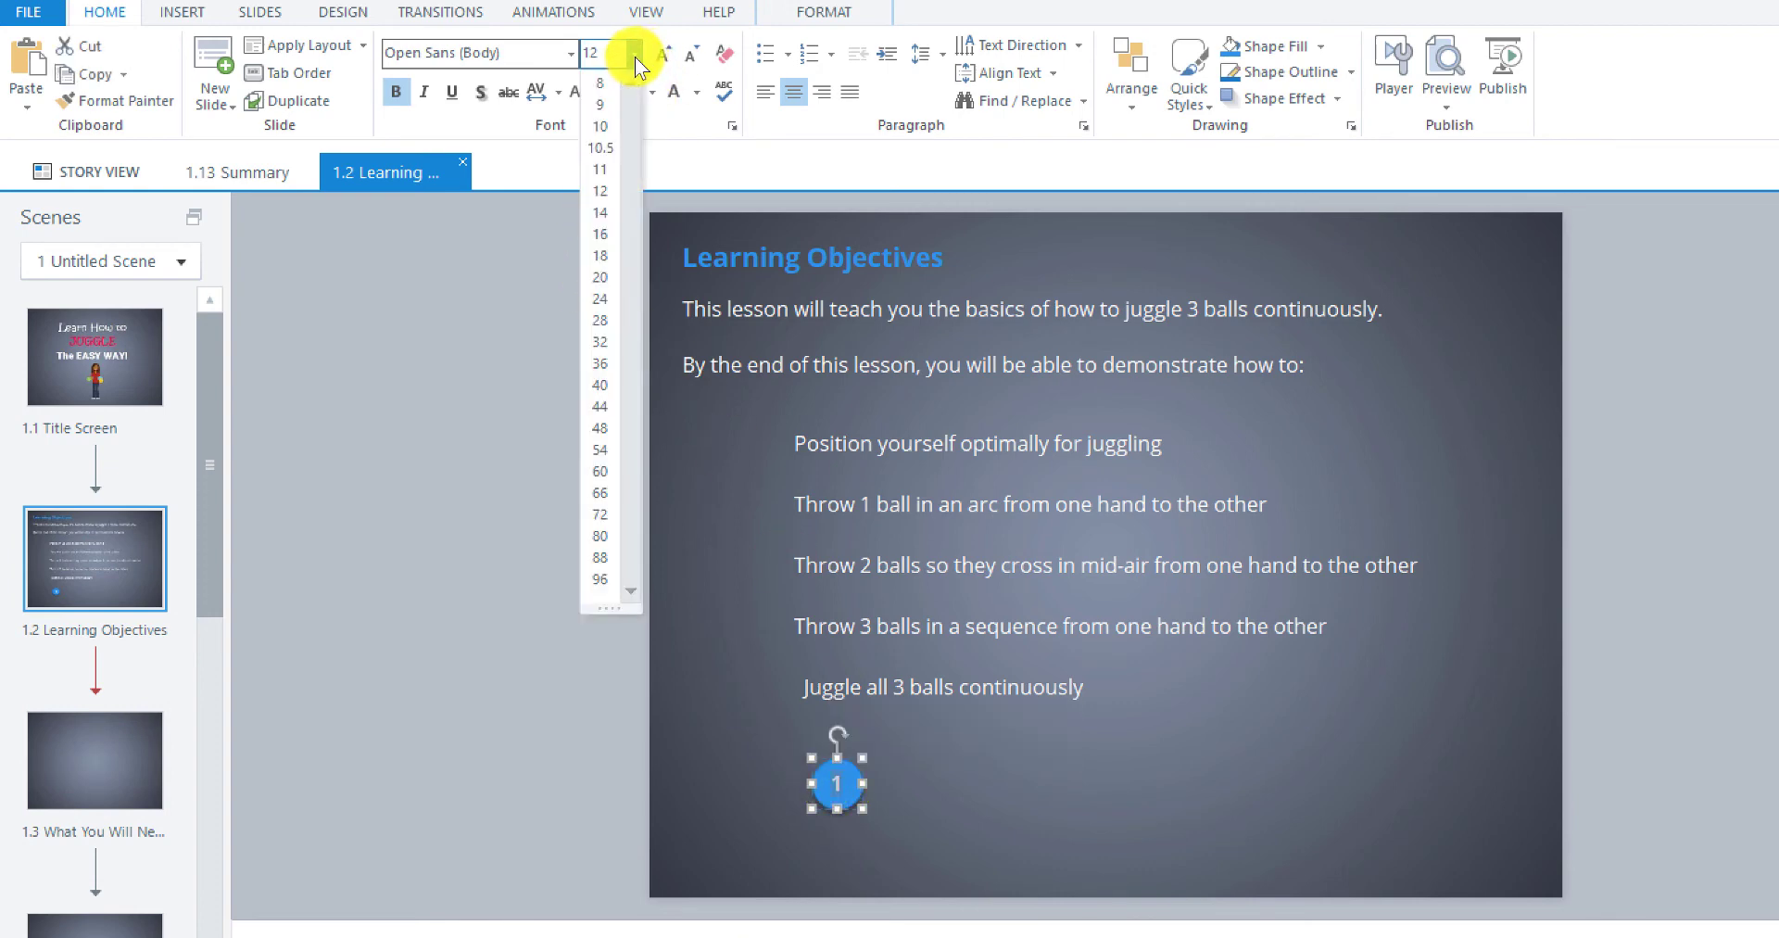
pyautogui.click(610, 215)
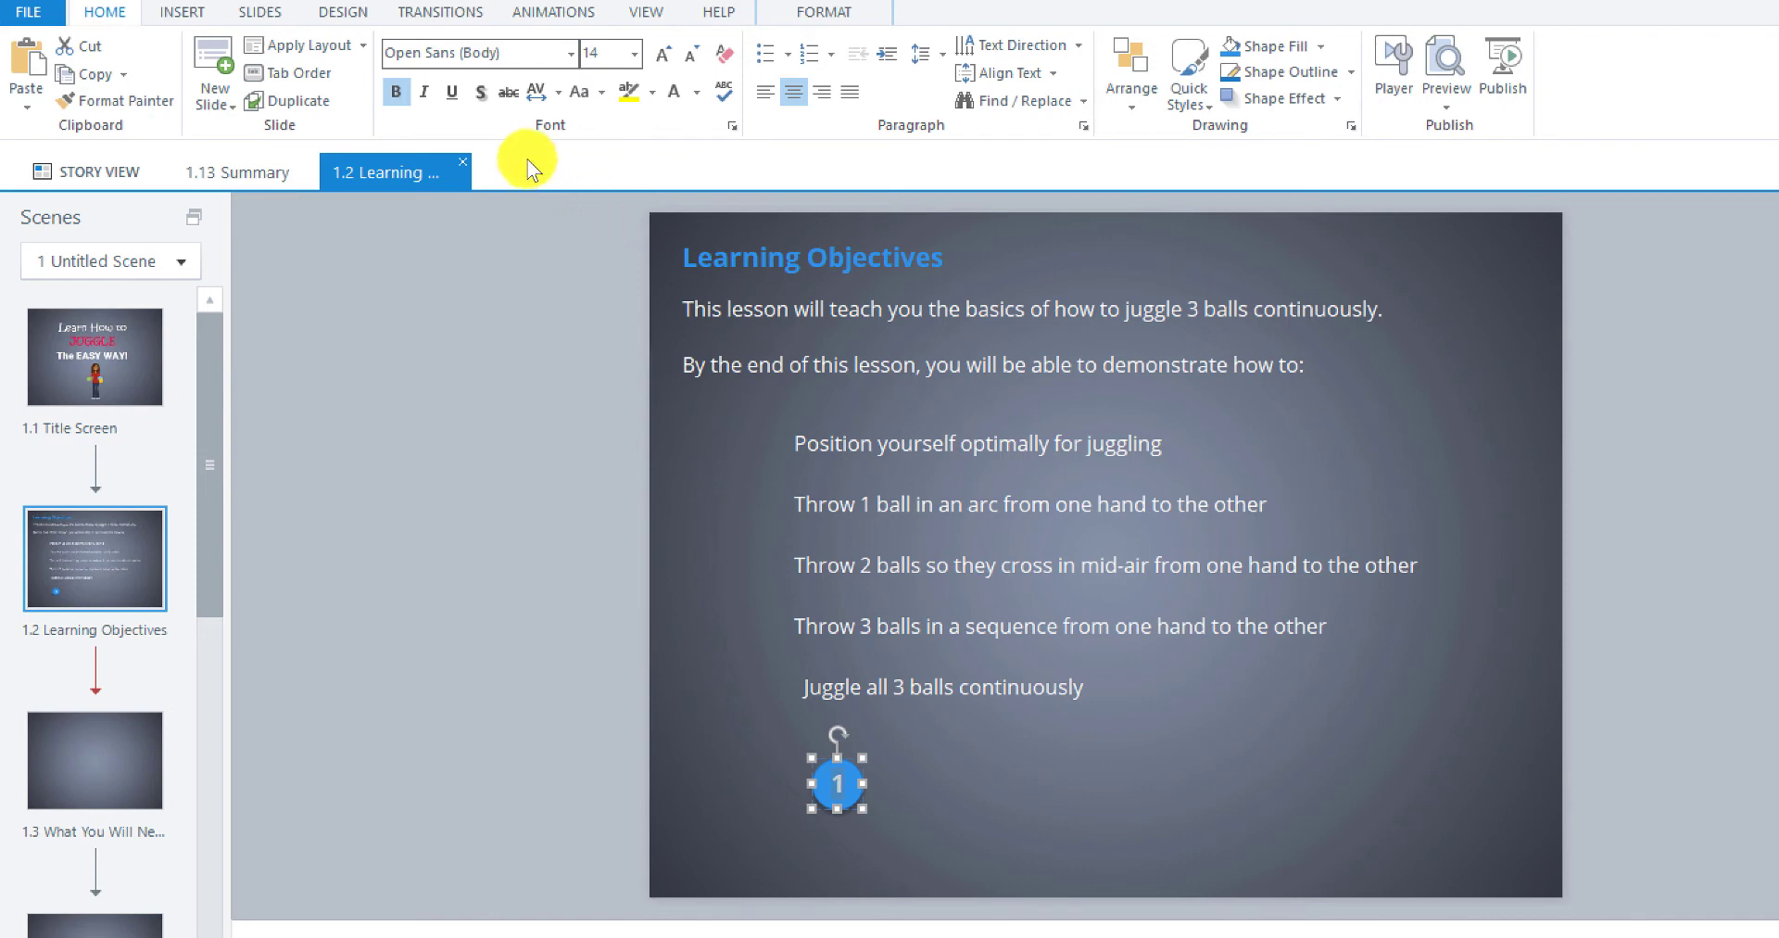
pyautogui.click(479, 91)
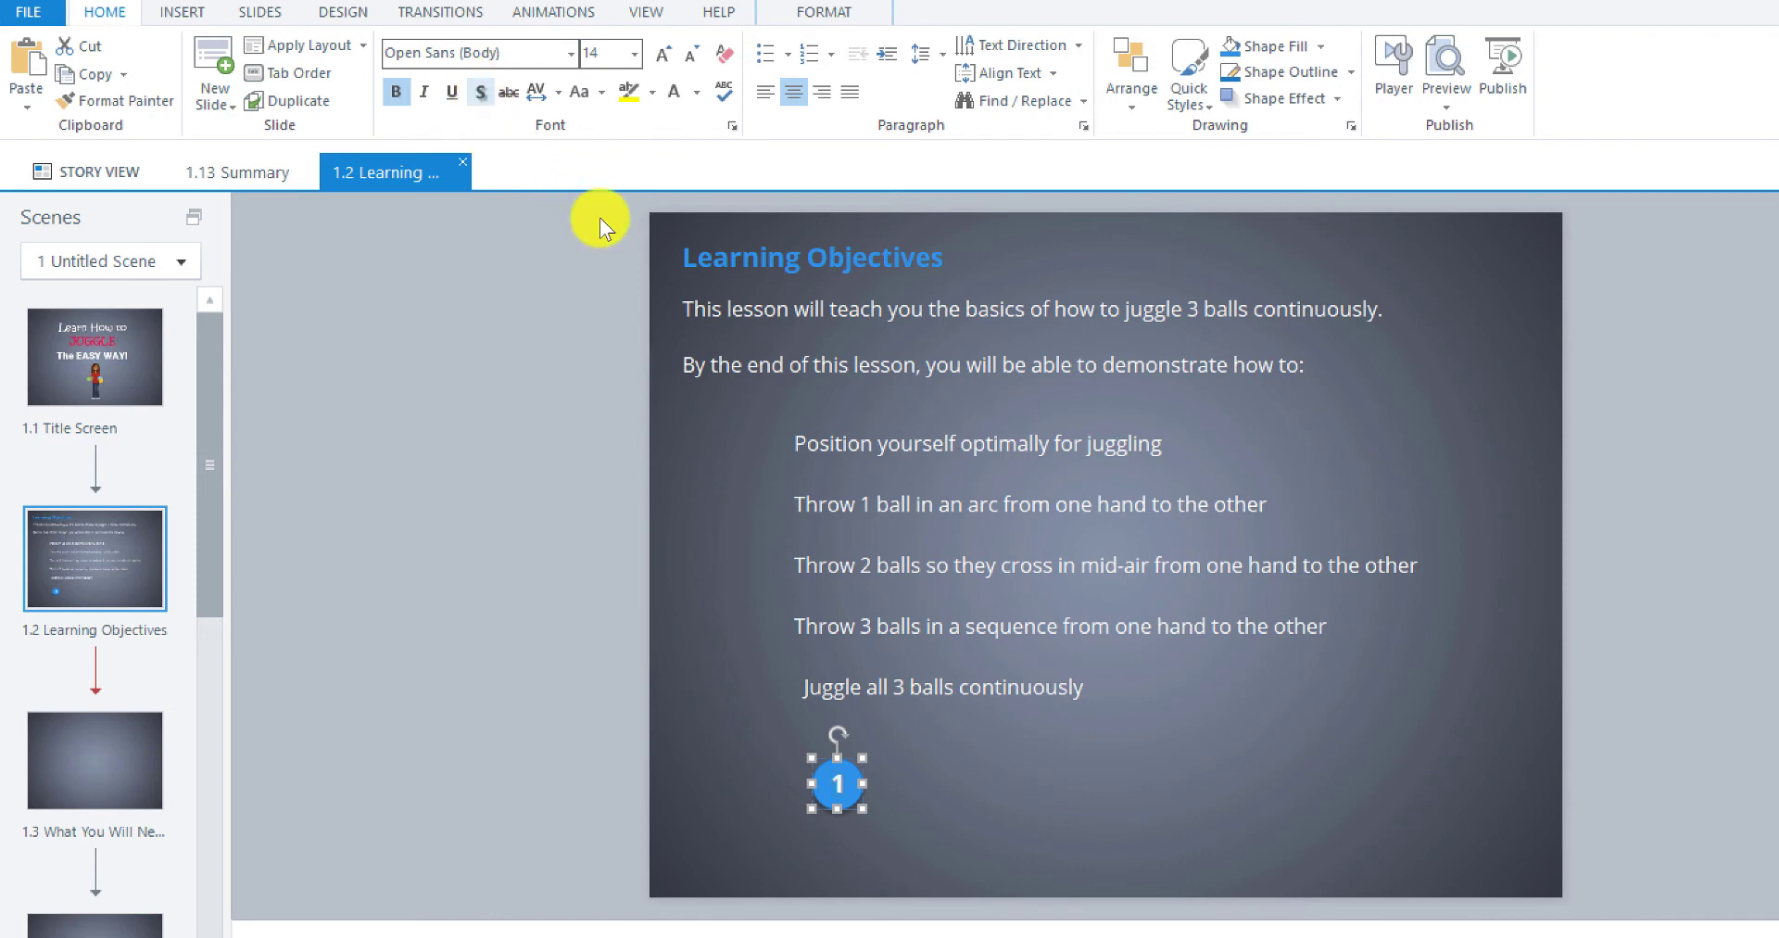
pyautogui.click(982, 775)
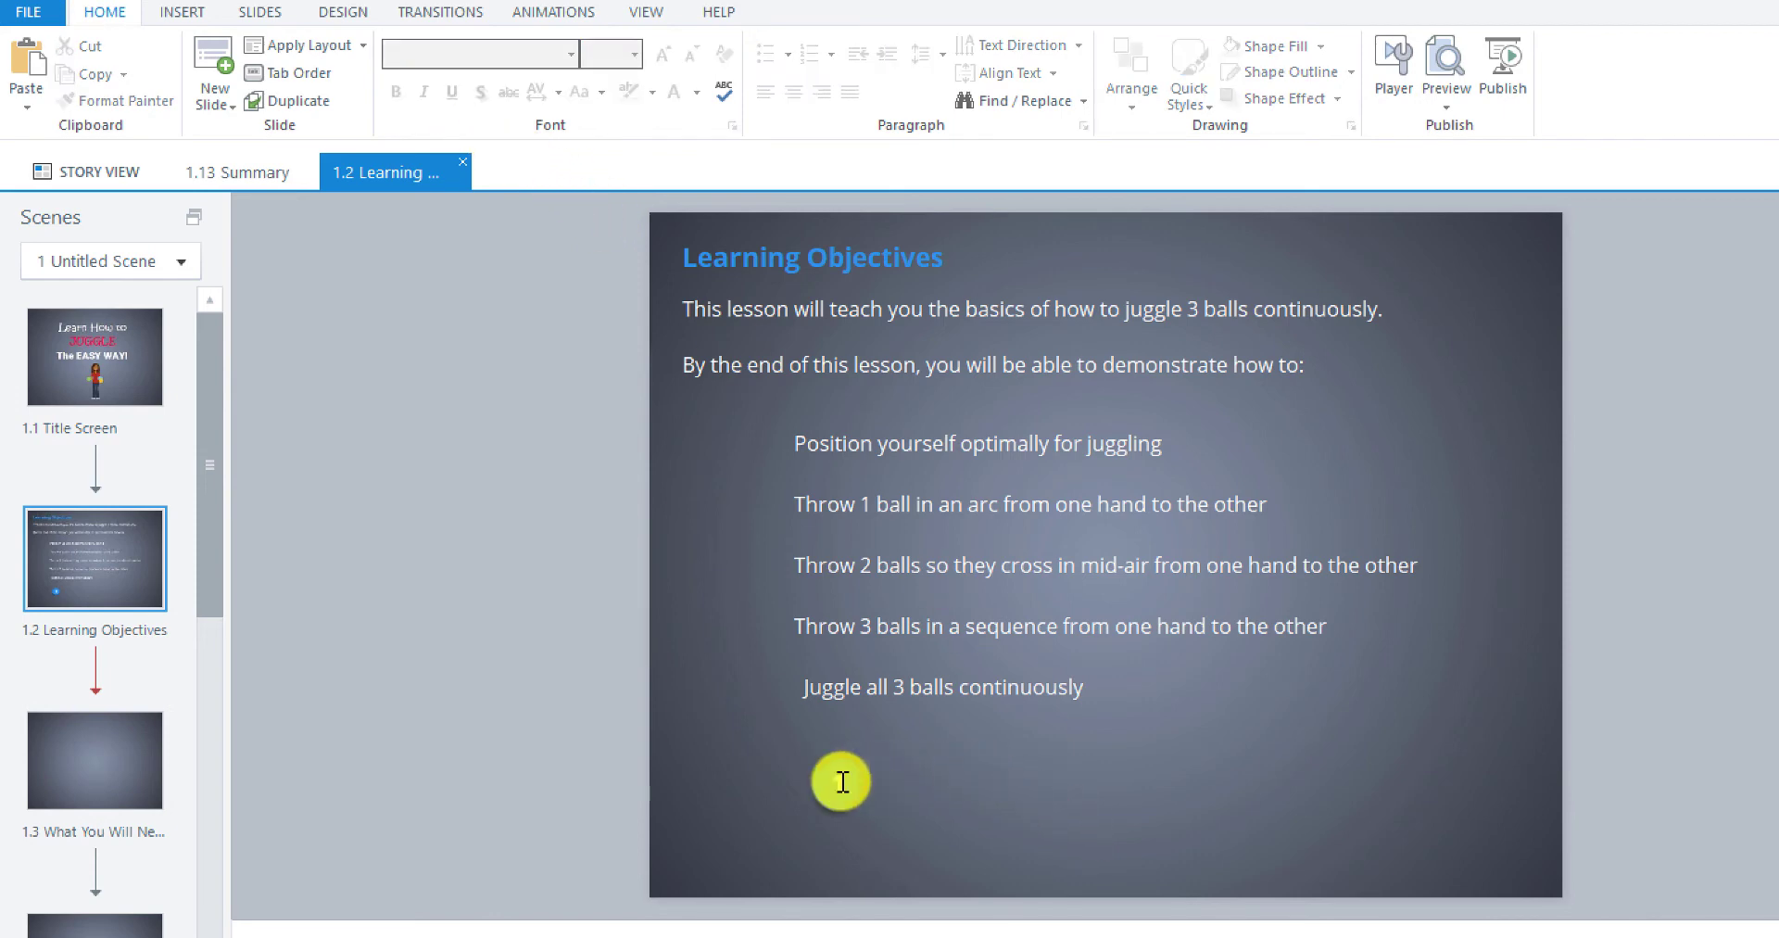
# Duplicate the numbered circle four times to make five identical circles.
pyautogui.click(849, 797)
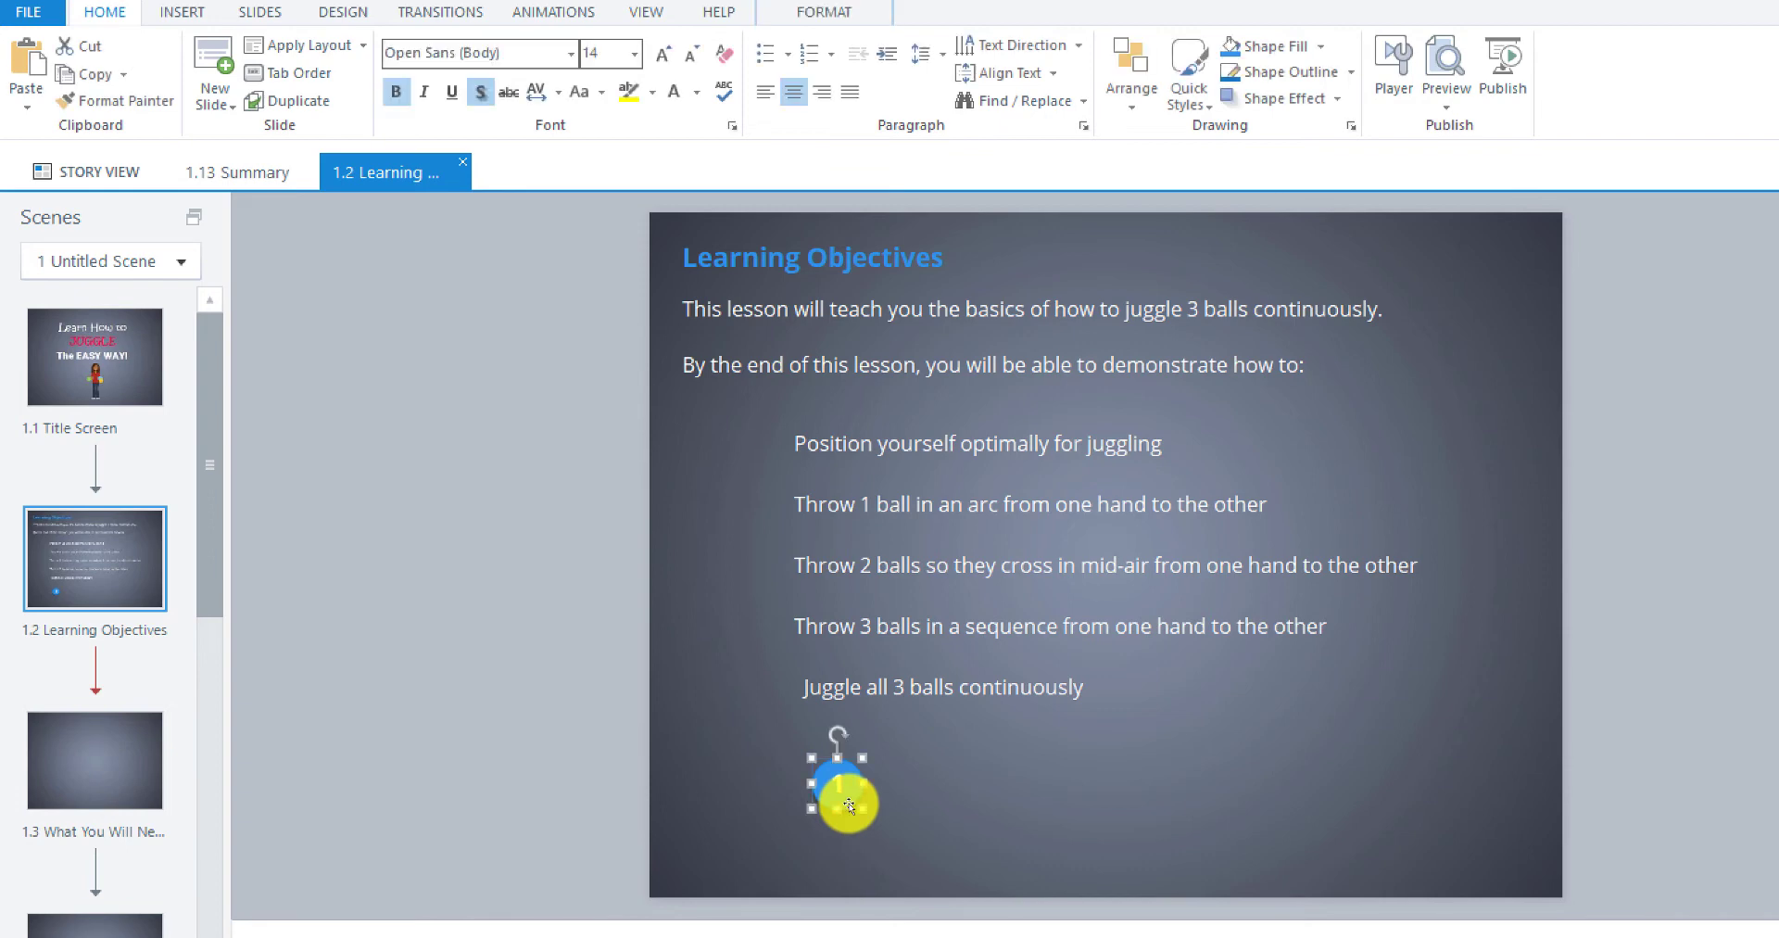
pyautogui.moveTo(849, 804); pyautogui.dragTo(859, 815)
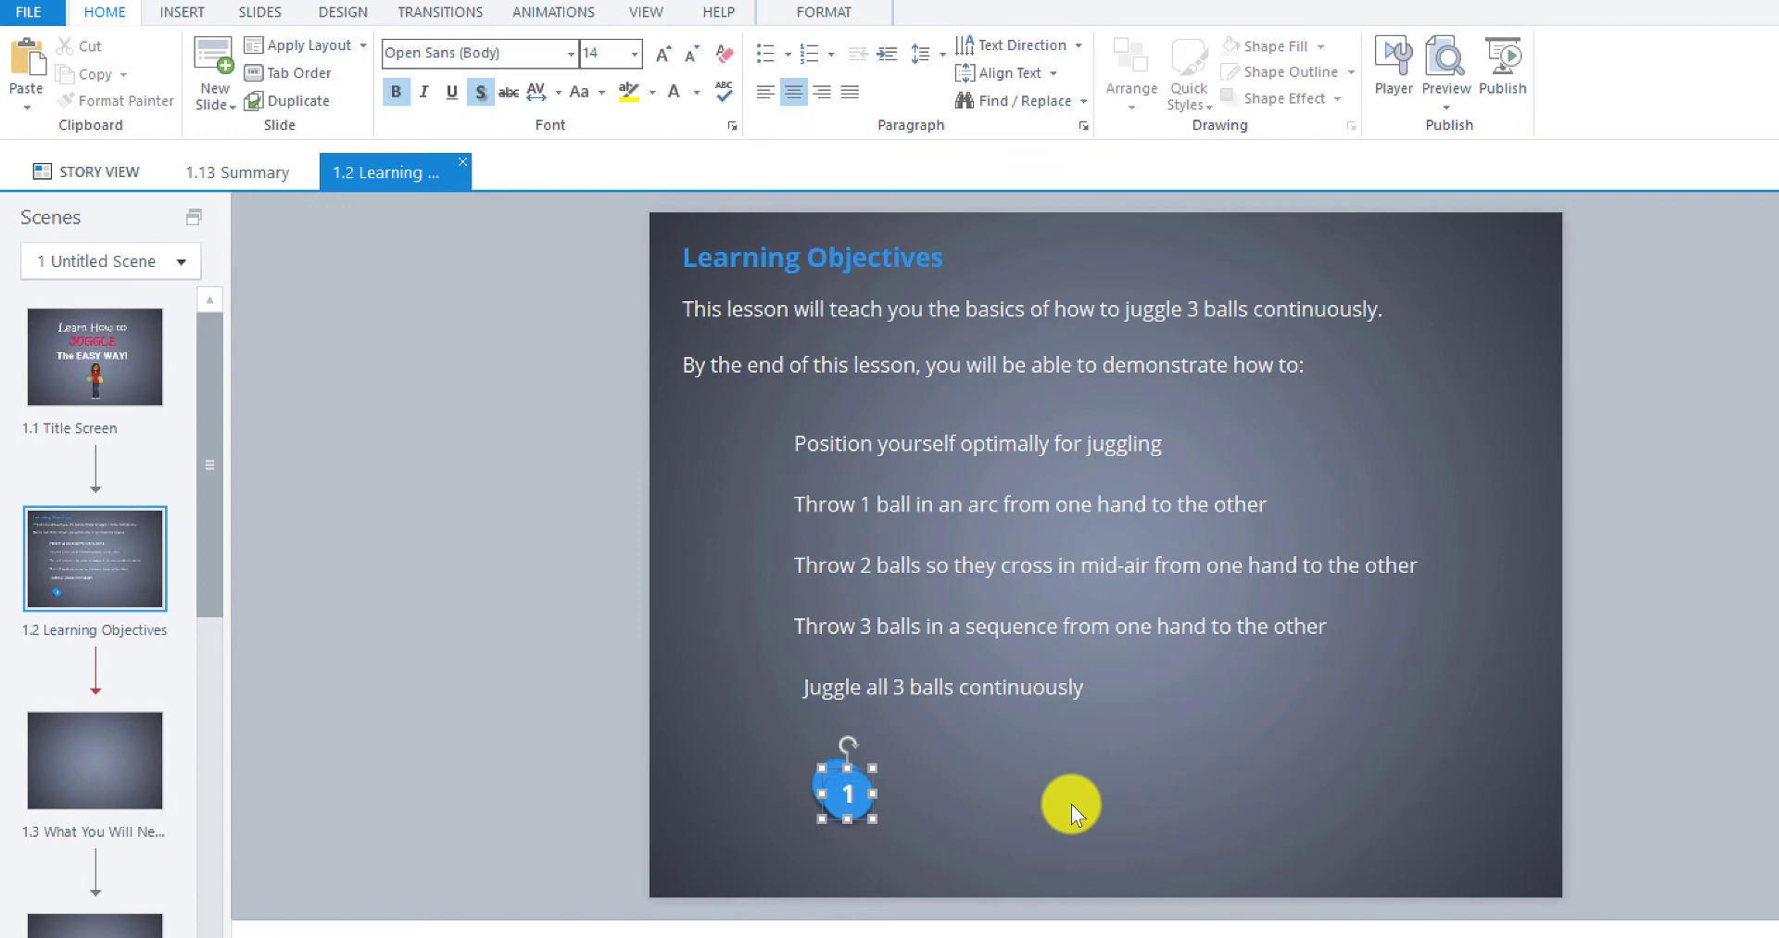
pyautogui.hotkey('ctrl', 'd')
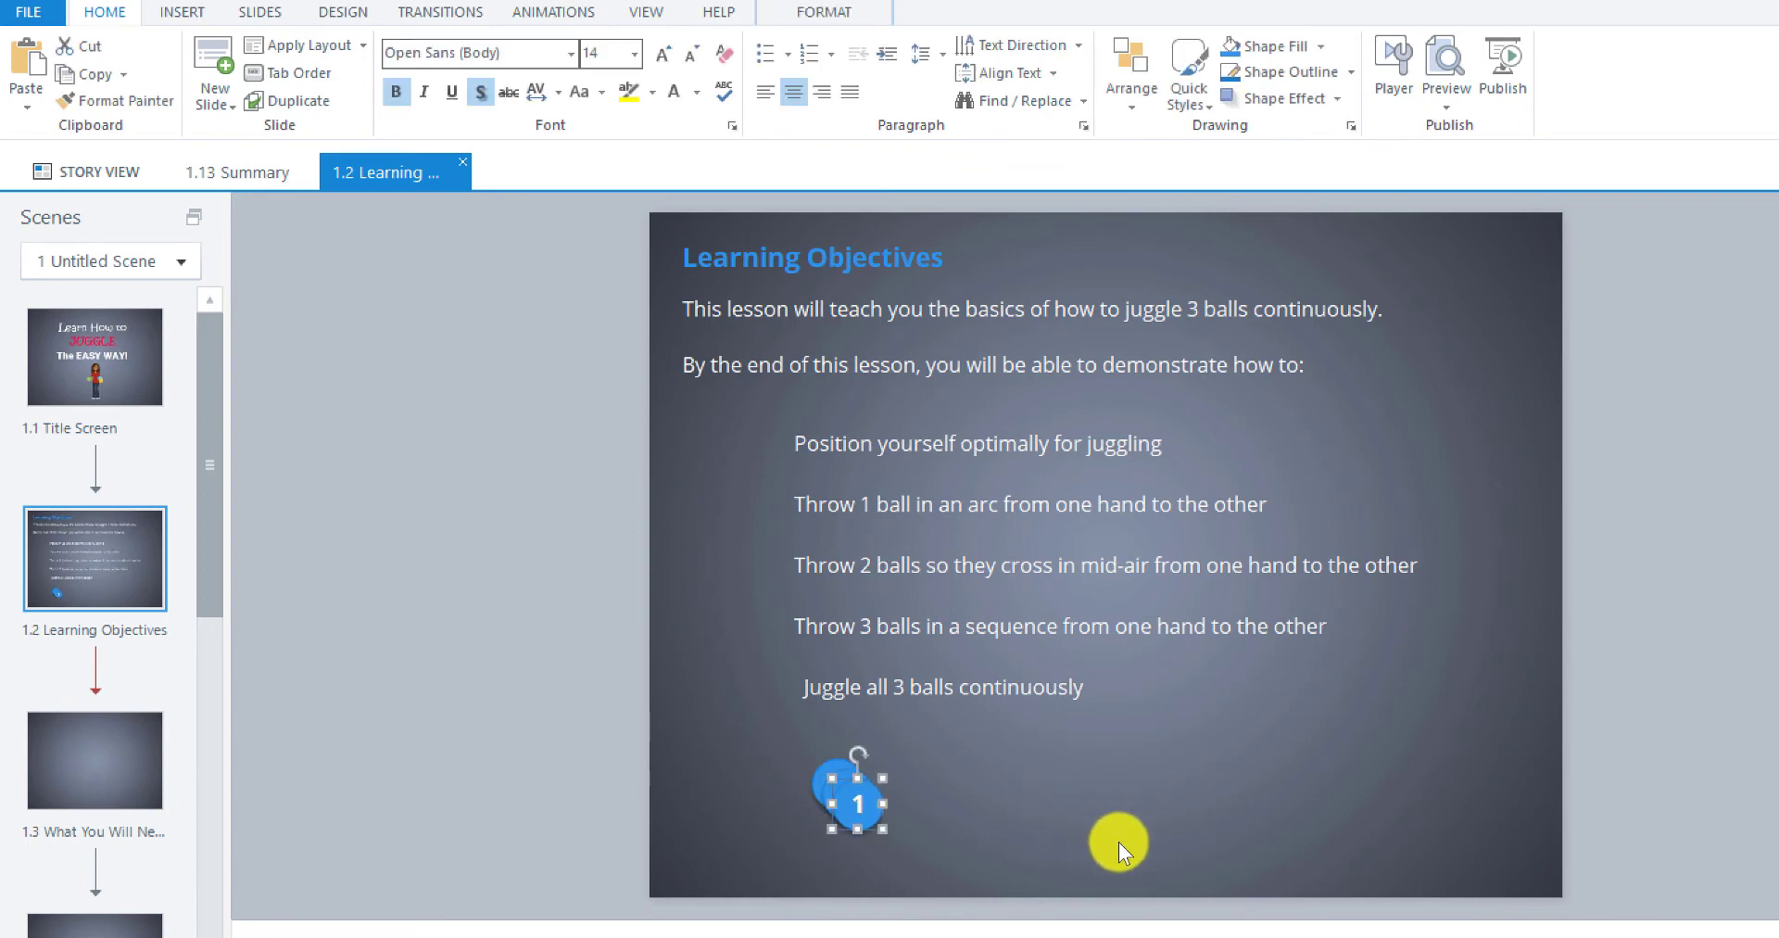
pyautogui.hotkey('ctrl', 'd')
pyautogui.hotkey('ctrl', 'd')
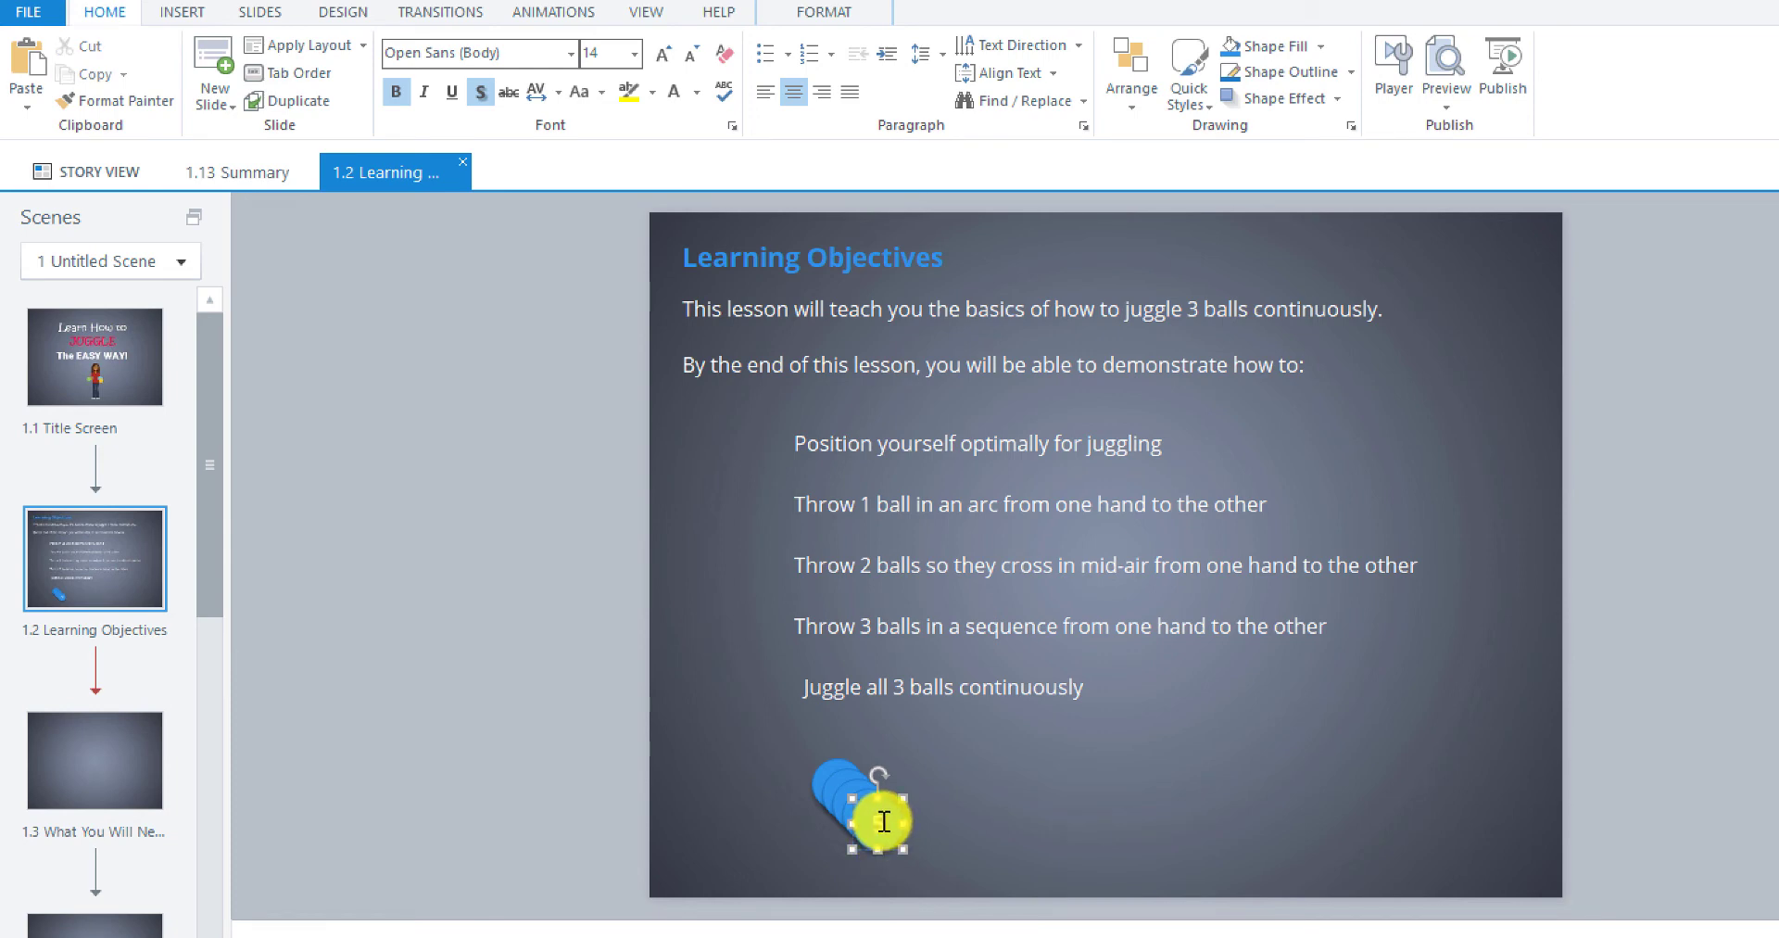
# Renumber the duplicate circles 2, 3, 4 and 5, and spread them apart below the objectives.
pyautogui.moveTo(890, 826); pyautogui.dragTo(1093, 780)
pyautogui.click(872, 811)
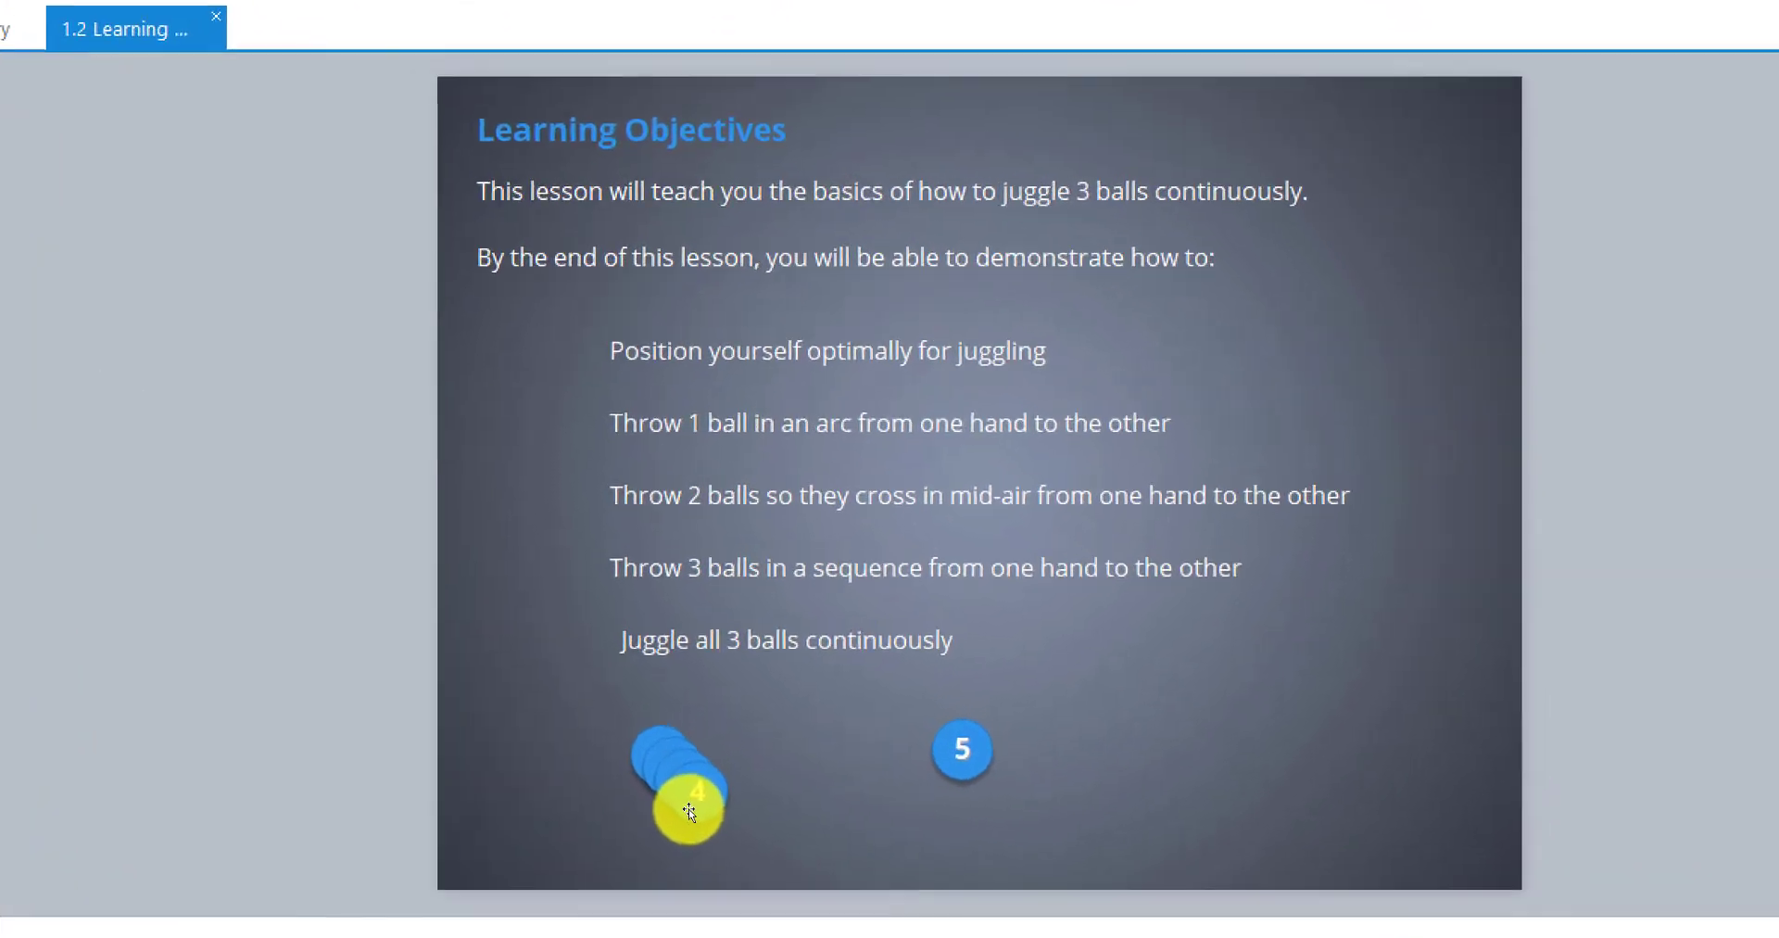
pyautogui.moveTo(858, 813); pyautogui.dragTo(952, 805)
pyautogui.moveTo(724, 769); pyautogui.dragTo(823, 710)
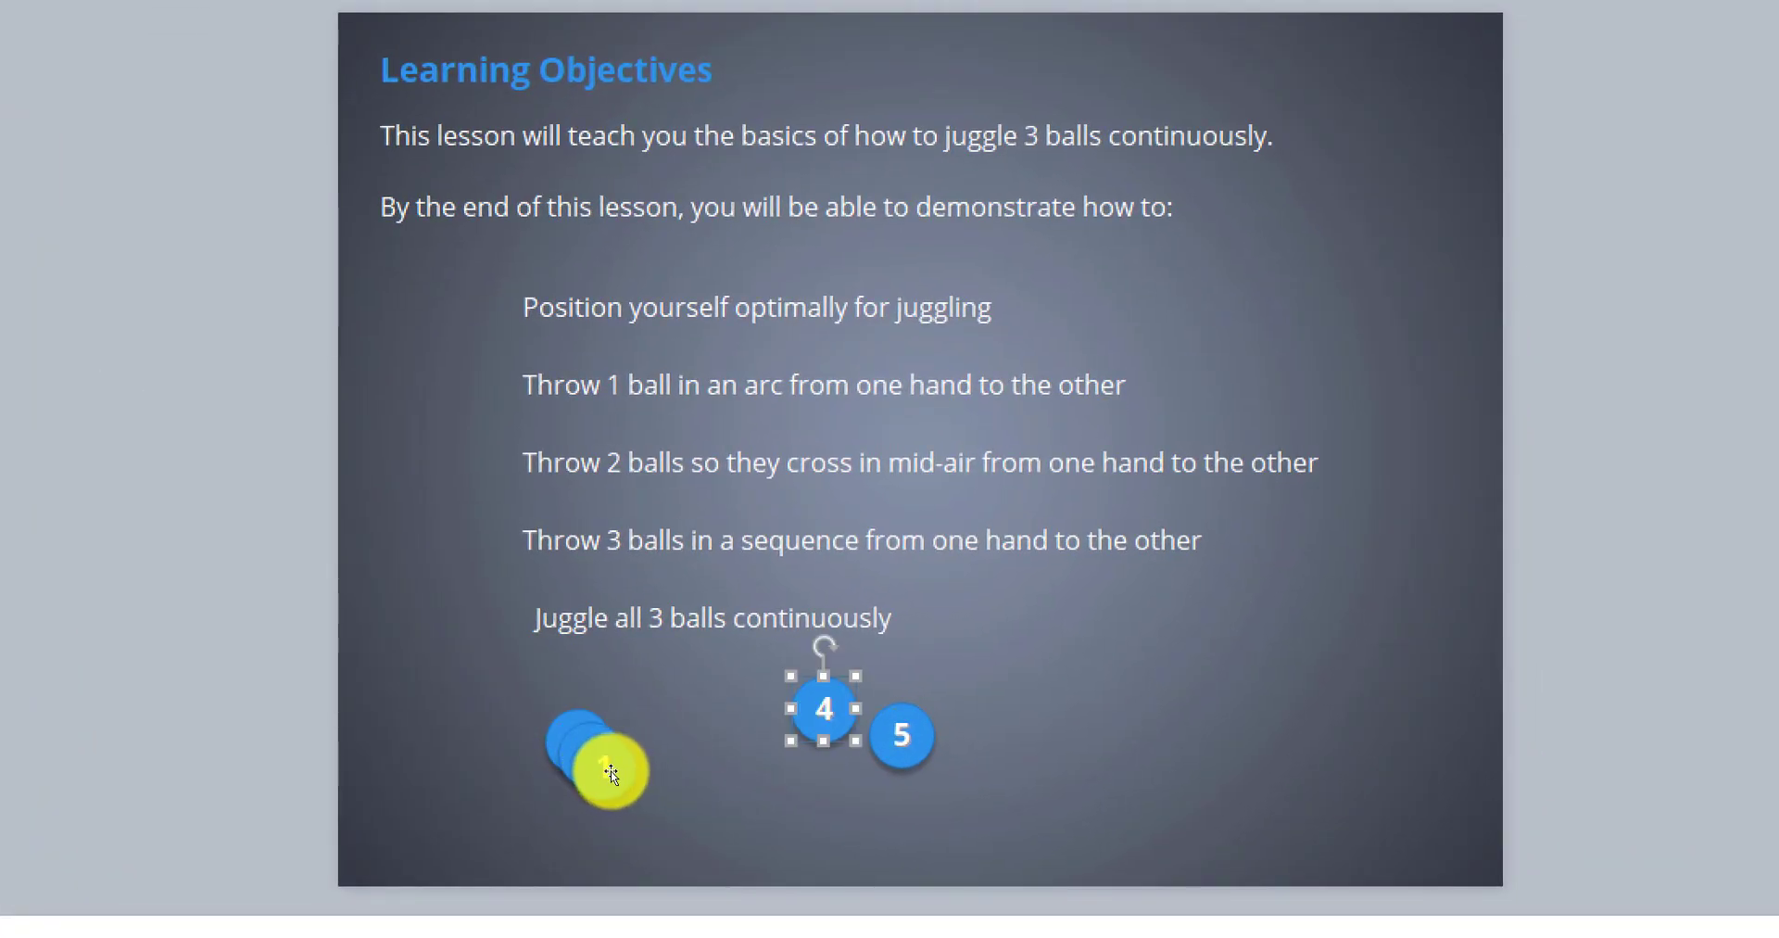
pyautogui.click(611, 772)
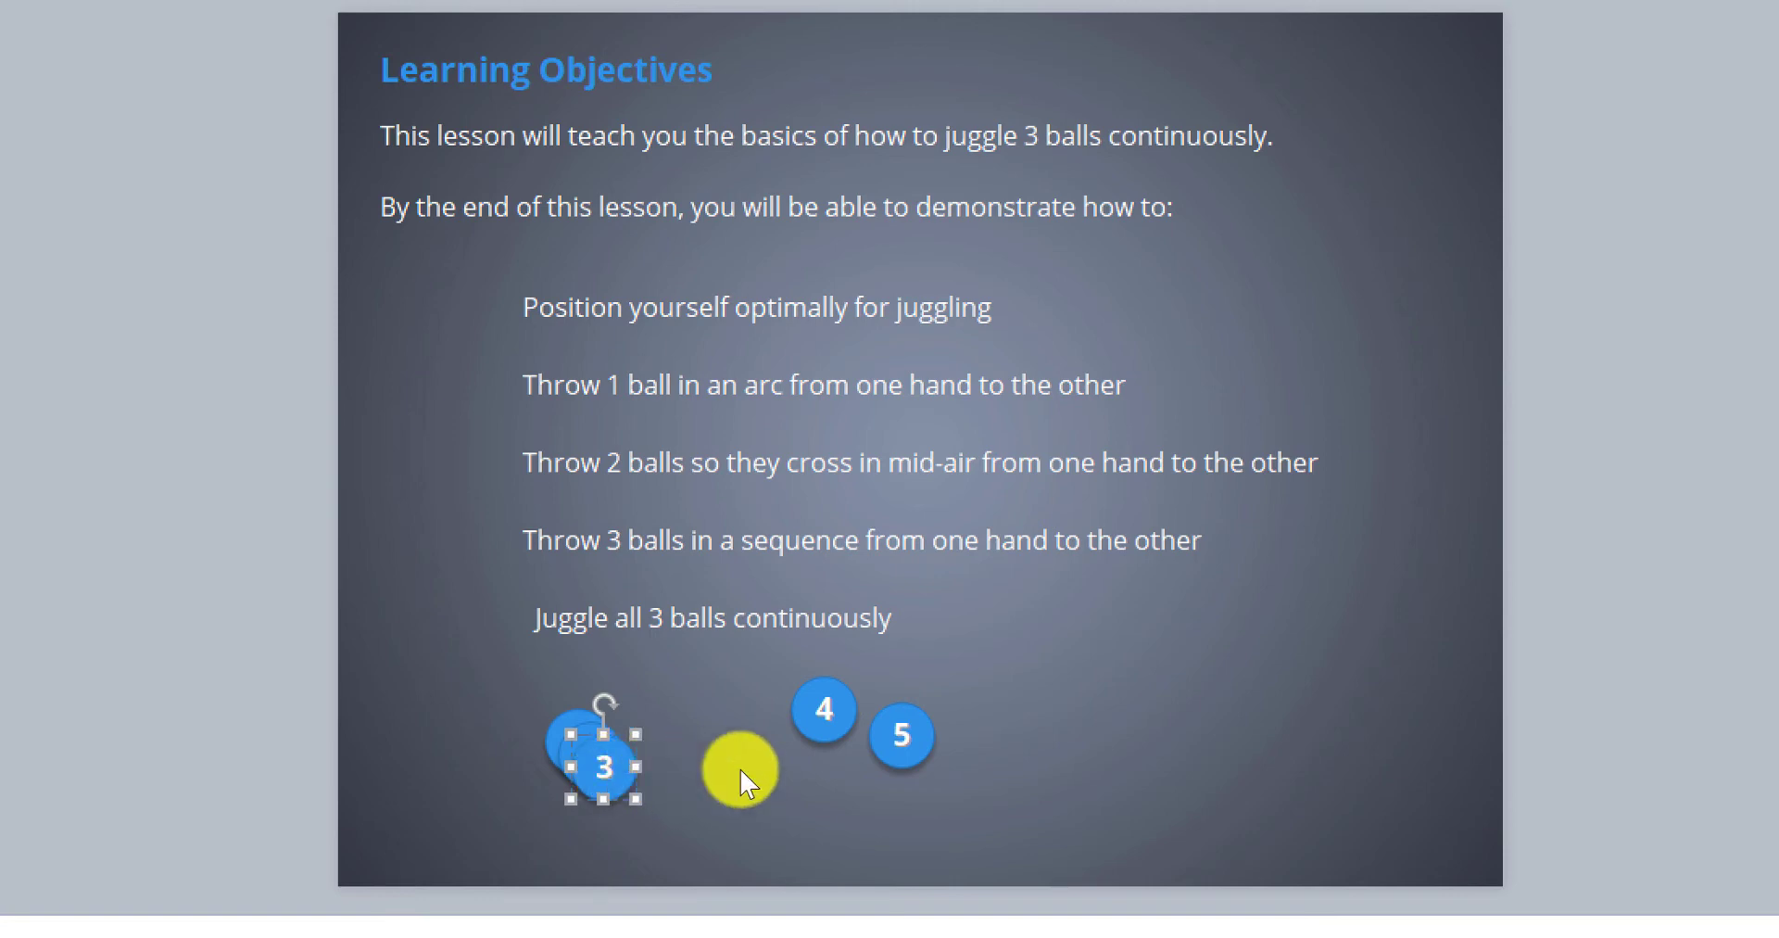
pyautogui.moveTo(588, 775); pyautogui.dragTo(730, 760)
pyautogui.click(594, 750)
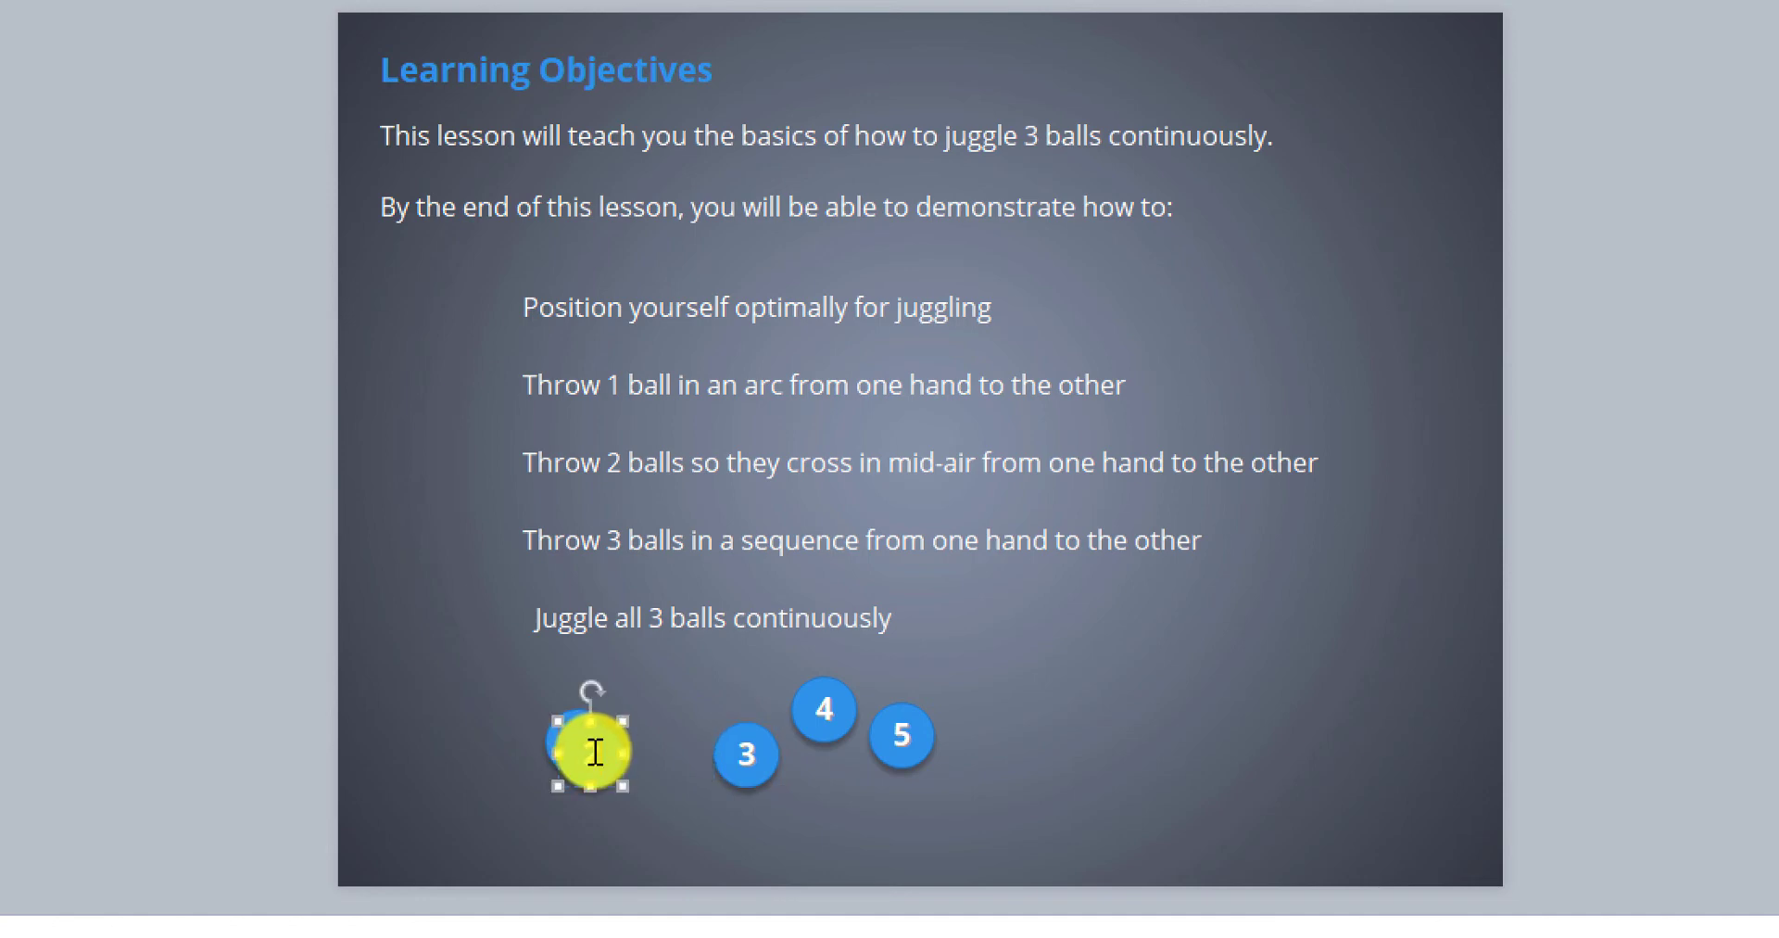
pyautogui.click(852, 795)
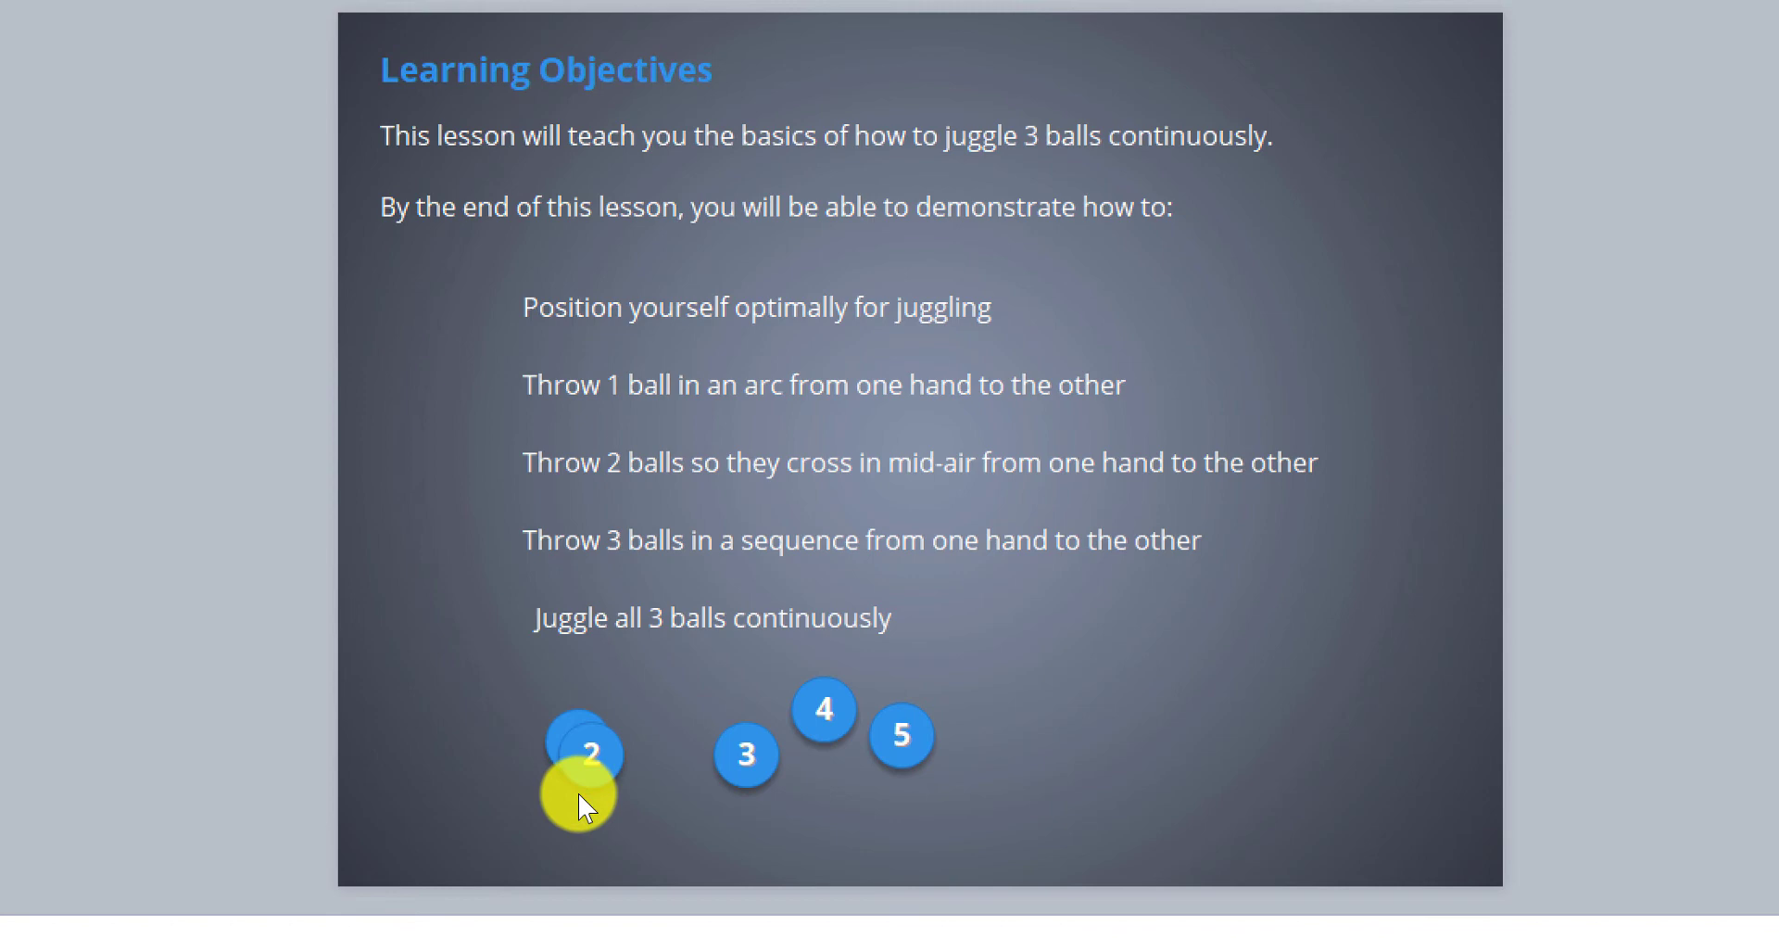
pyautogui.moveTo(598, 776); pyautogui.dragTo(662, 816)
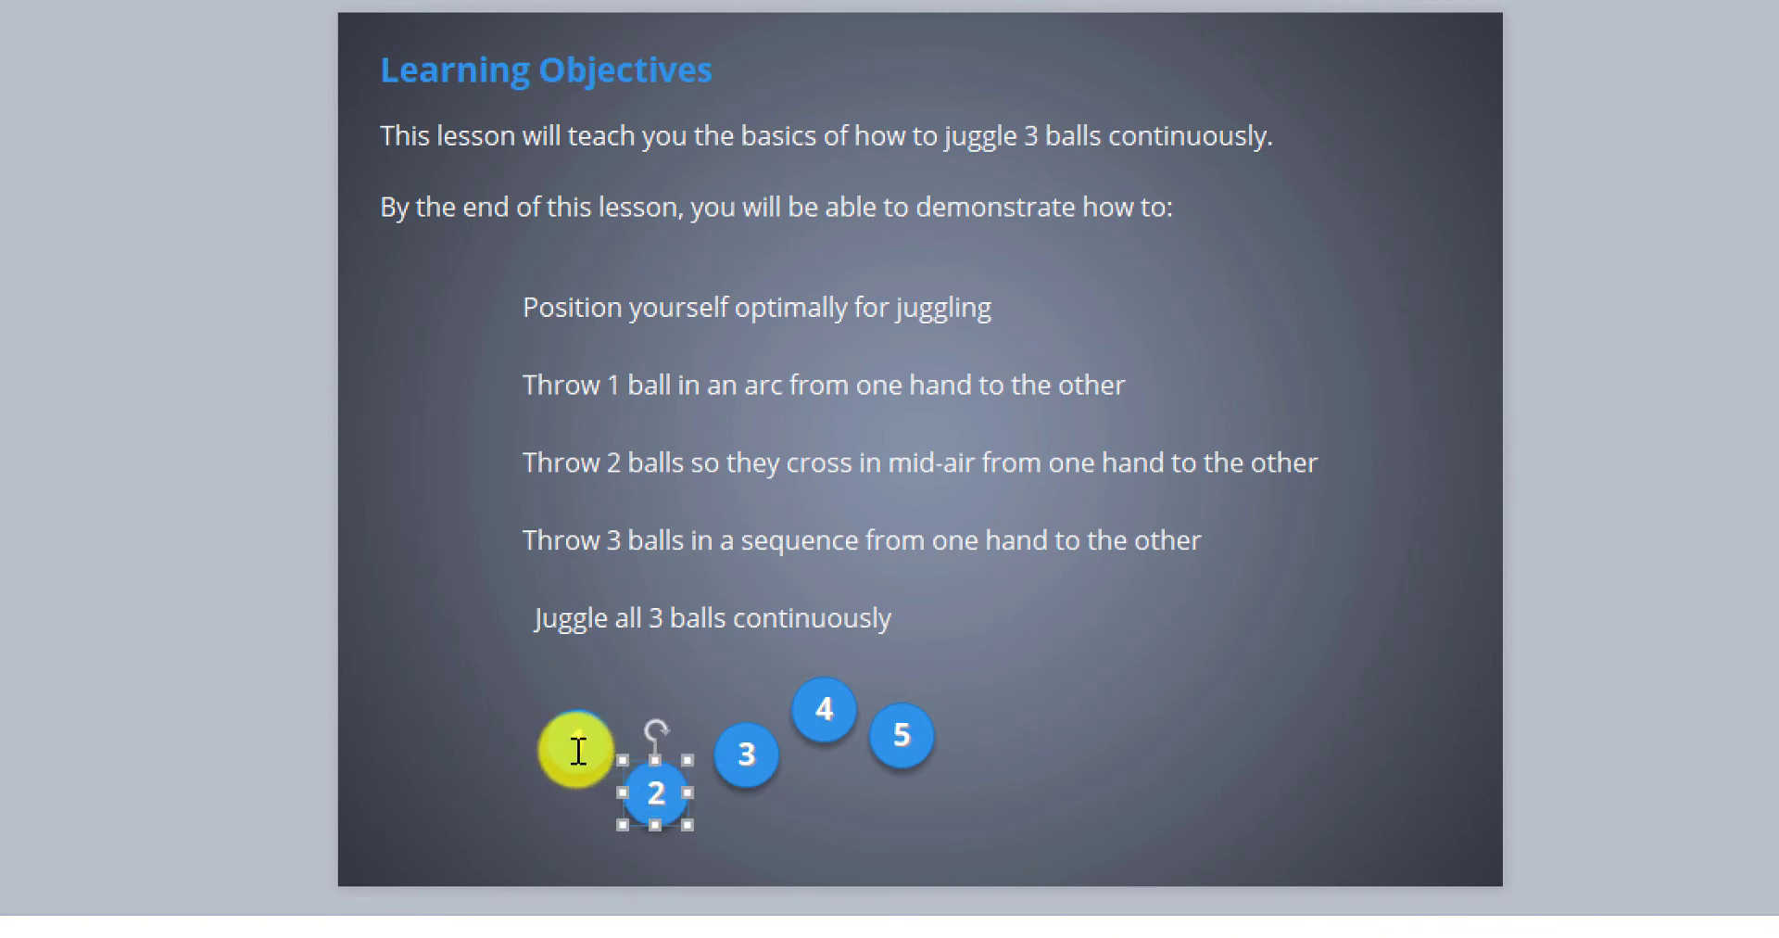
# Position circles 1 to 5 in a vertically aligned column, each just left of its matching objective.
pyautogui.moveTo(575, 772)
pyautogui.mouseDown()
pyautogui.moveTo(484, 676)
pyautogui.moveTo(429, 488)
pyautogui.moveTo(417, 353)
pyautogui.moveTo(437, 344)
pyautogui.mouseUp()
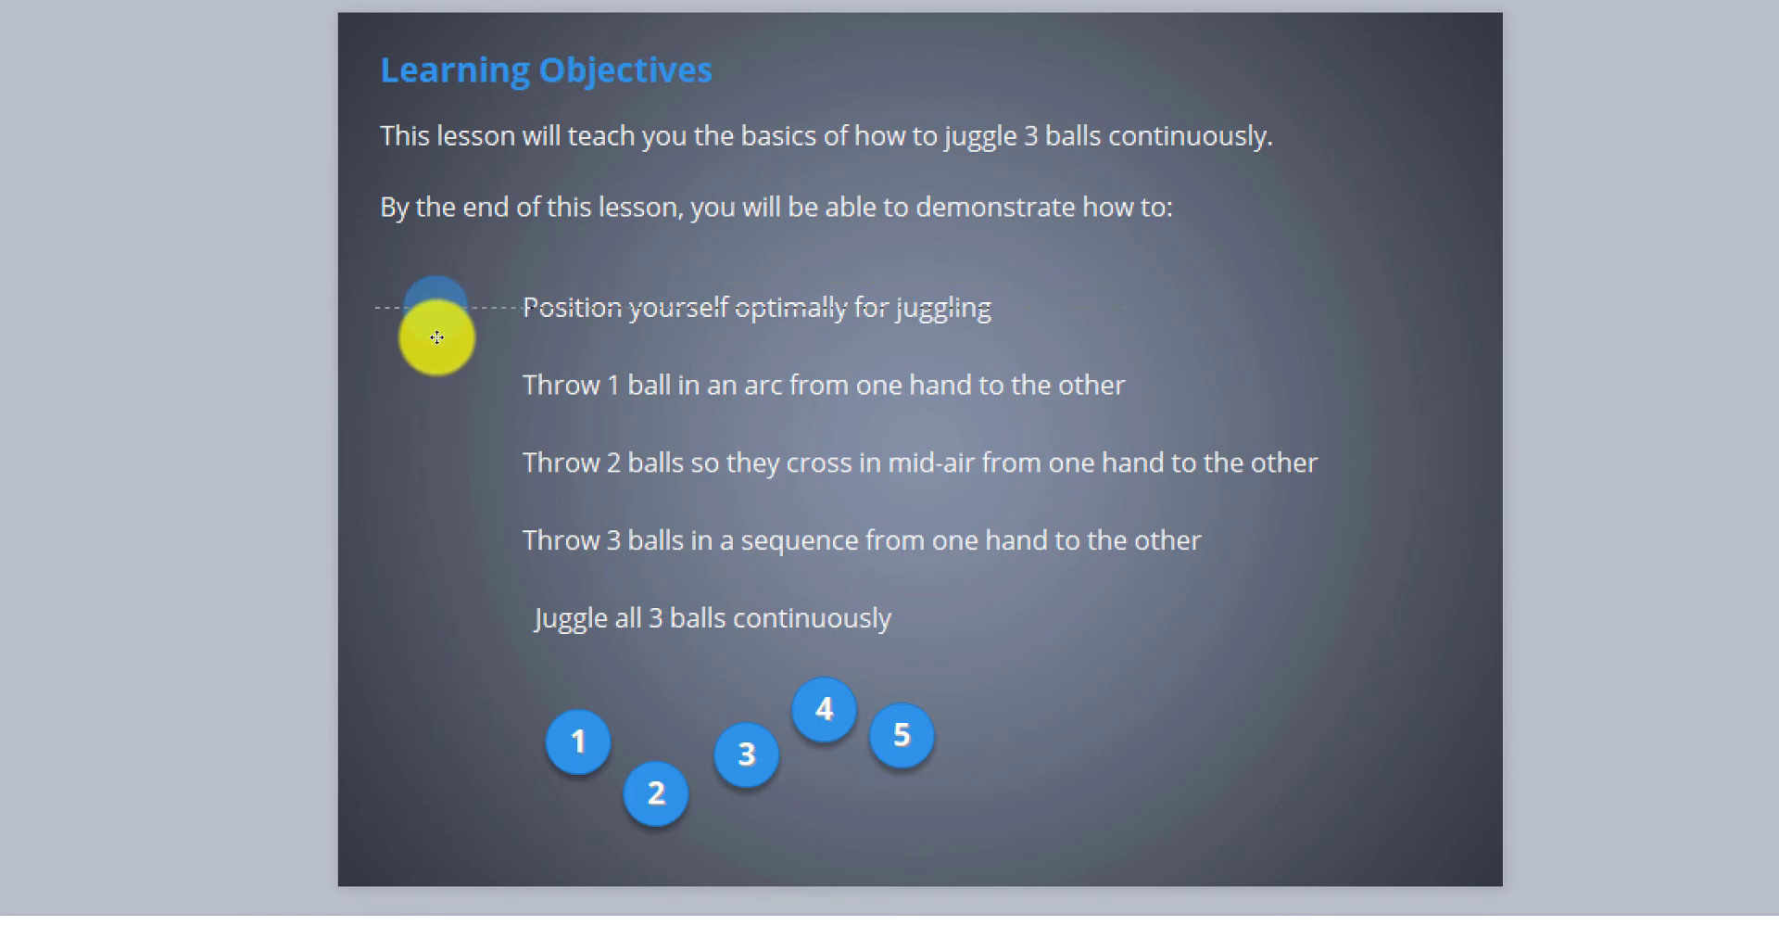
pyautogui.moveTo(436, 338); pyautogui.dragTo(450, 330)
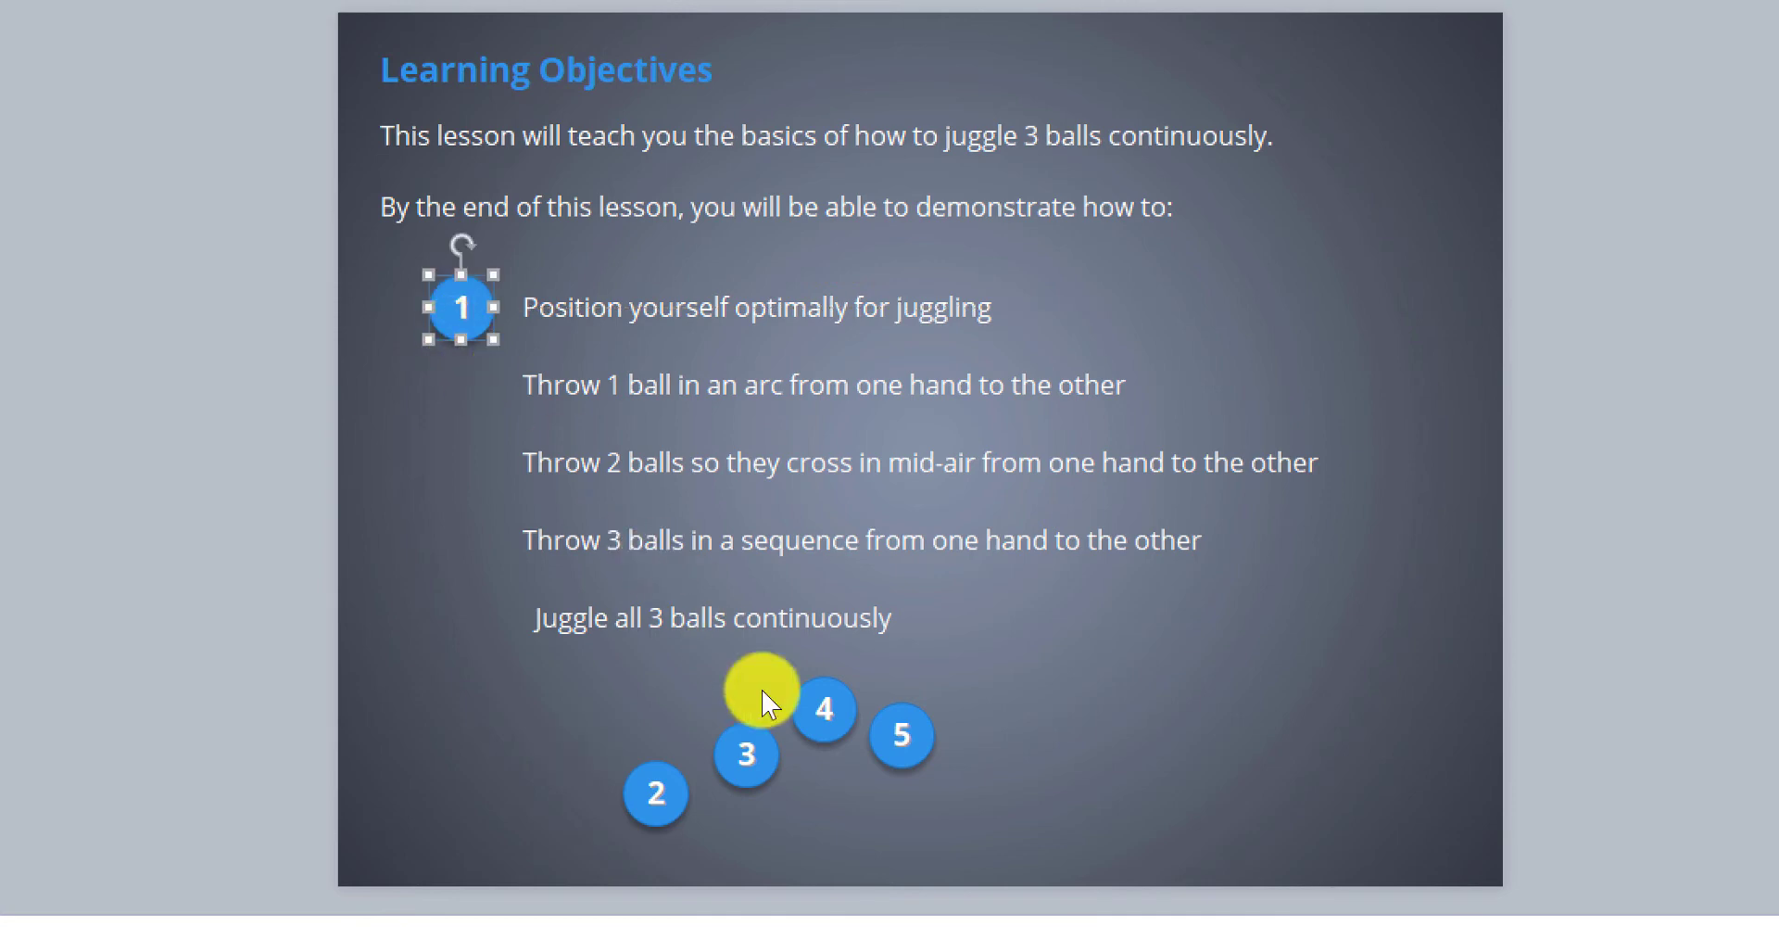
pyautogui.moveTo(635, 794)
pyautogui.mouseDown()
pyautogui.moveTo(476, 516)
pyautogui.moveTo(443, 400)
pyautogui.mouseUp()
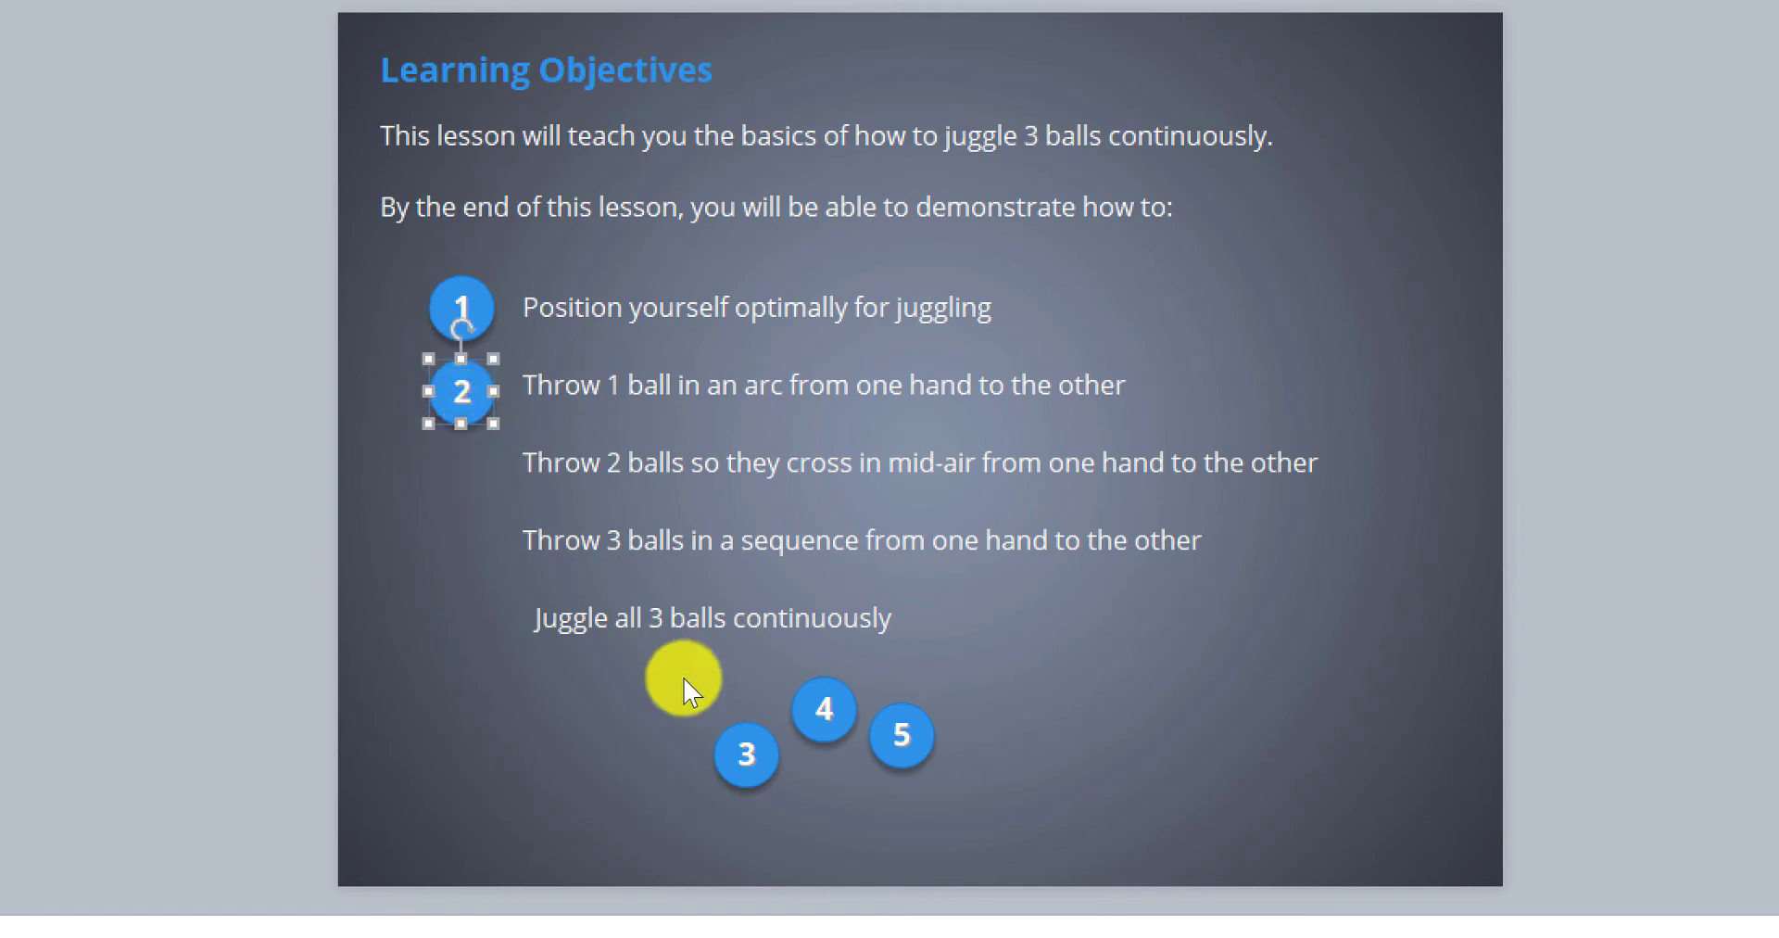
pyautogui.moveTo(737, 784)
pyautogui.mouseDown()
pyautogui.moveTo(544, 628)
pyautogui.moveTo(454, 507)
pyautogui.mouseUp()
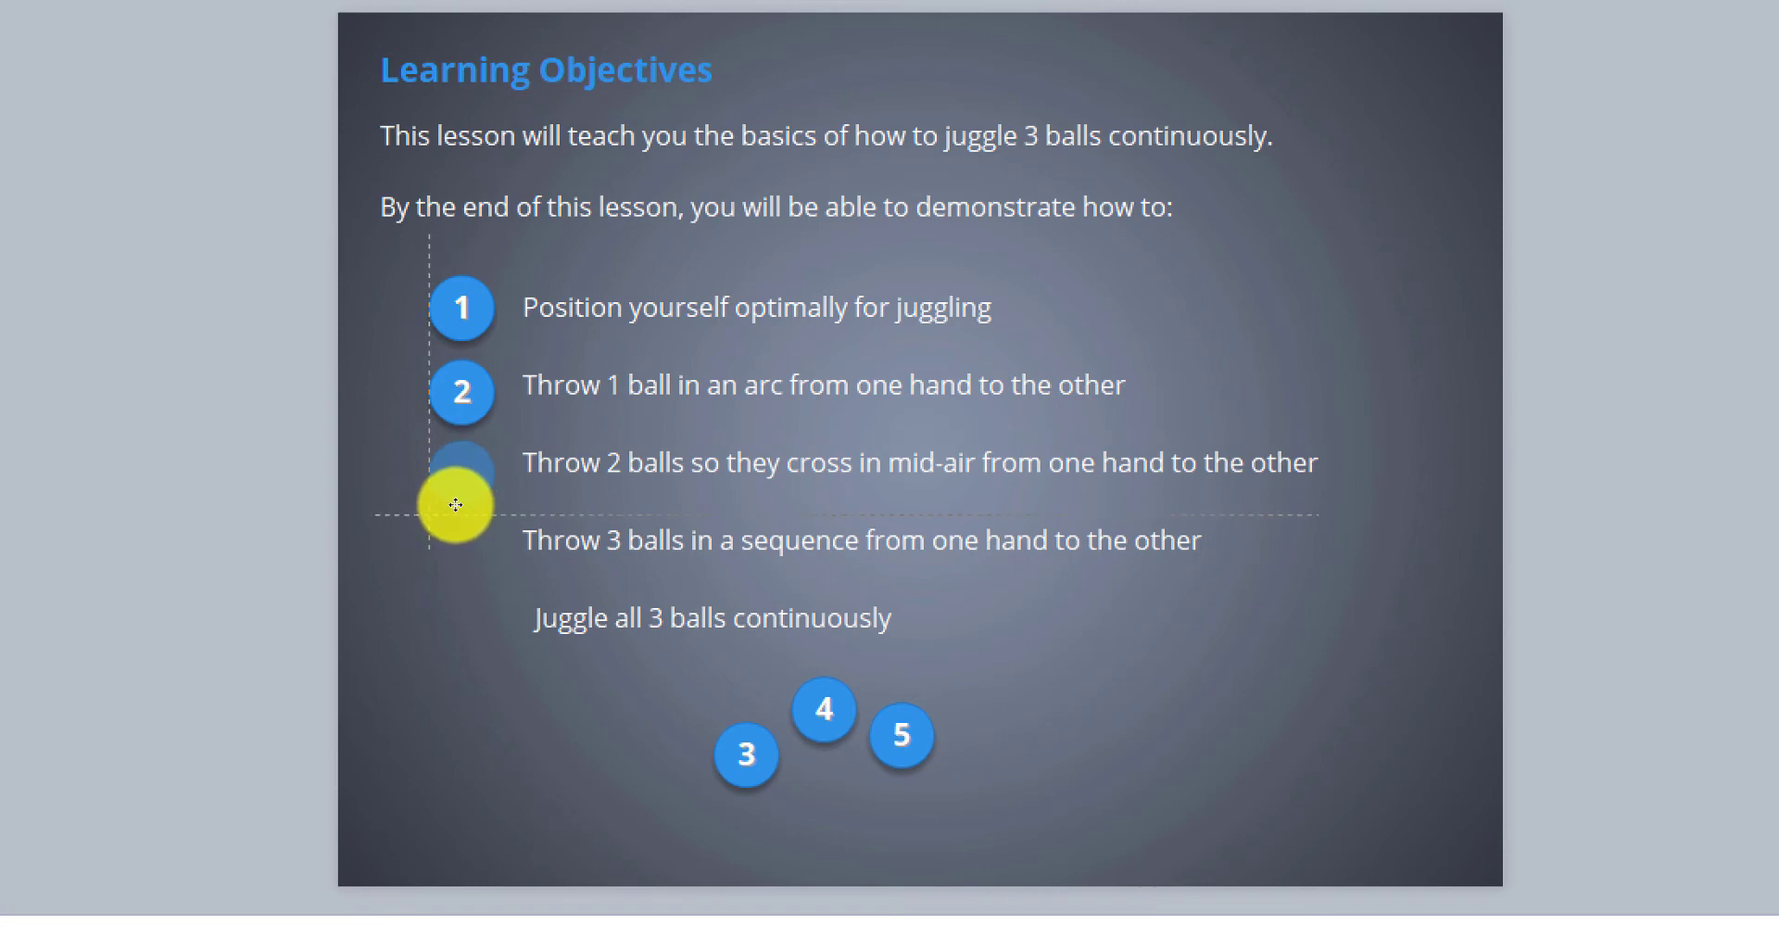
pyautogui.moveTo(457, 505); pyautogui.dragTo(459, 507)
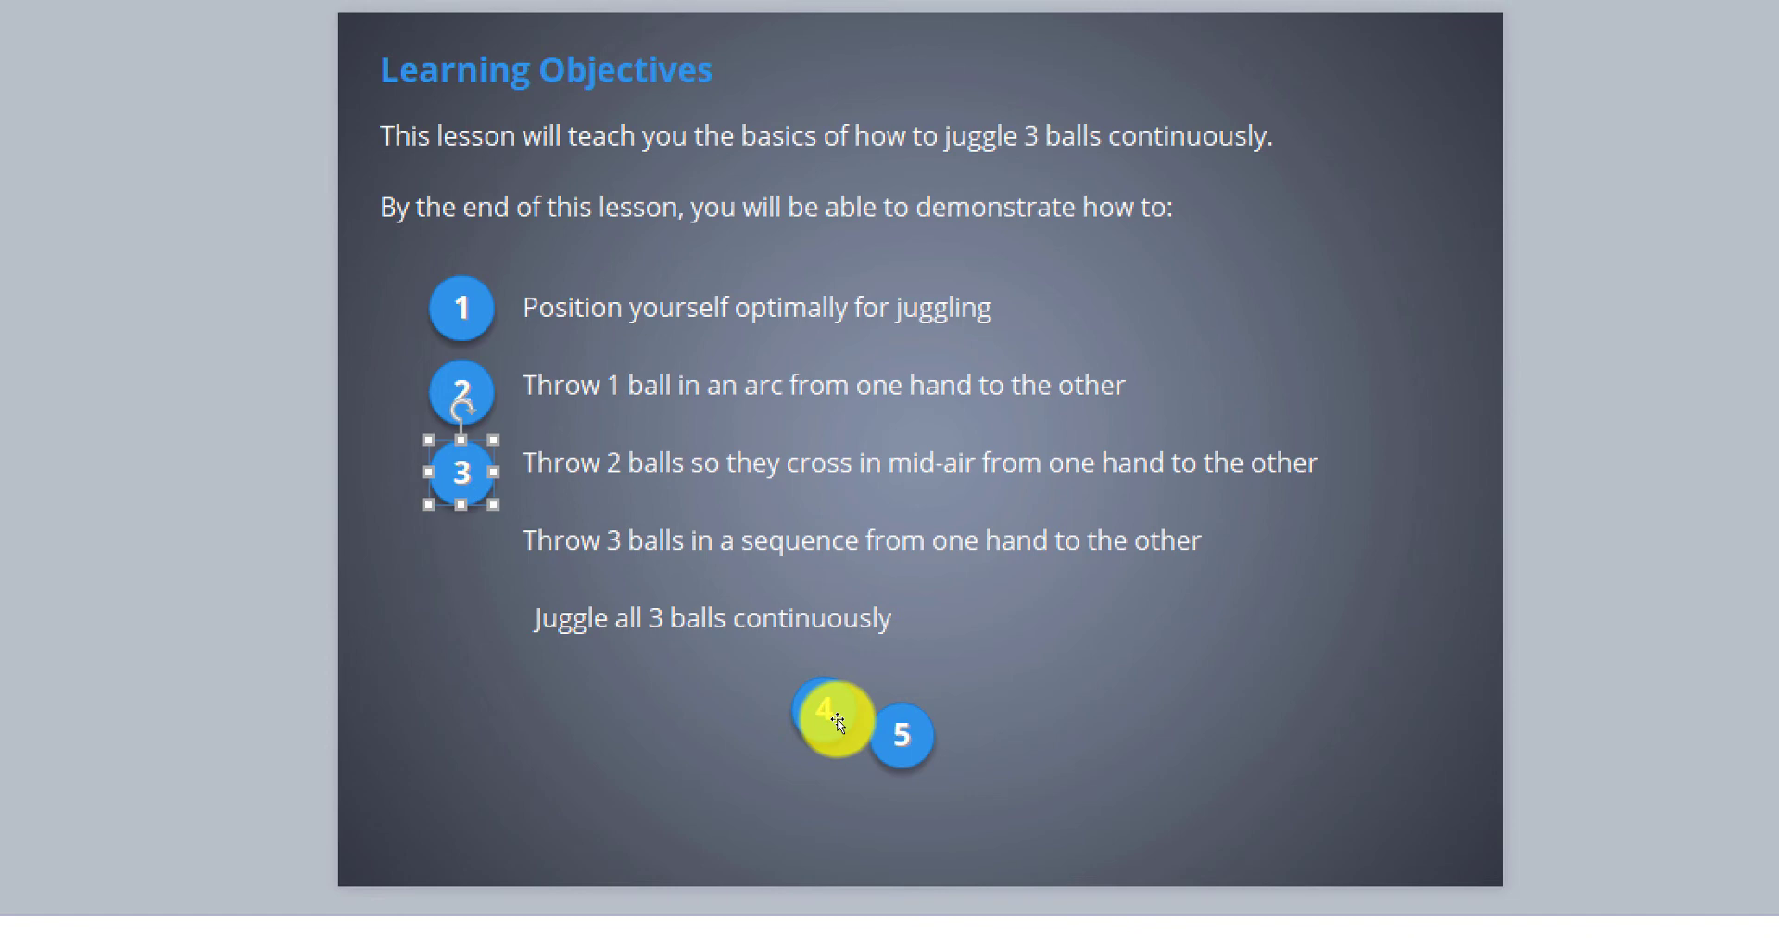
pyautogui.moveTo(830, 729)
pyautogui.mouseDown()
pyautogui.moveTo(469, 596)
pyautogui.moveTo(469, 575)
pyautogui.mouseUp()
pyautogui.click(786, 735)
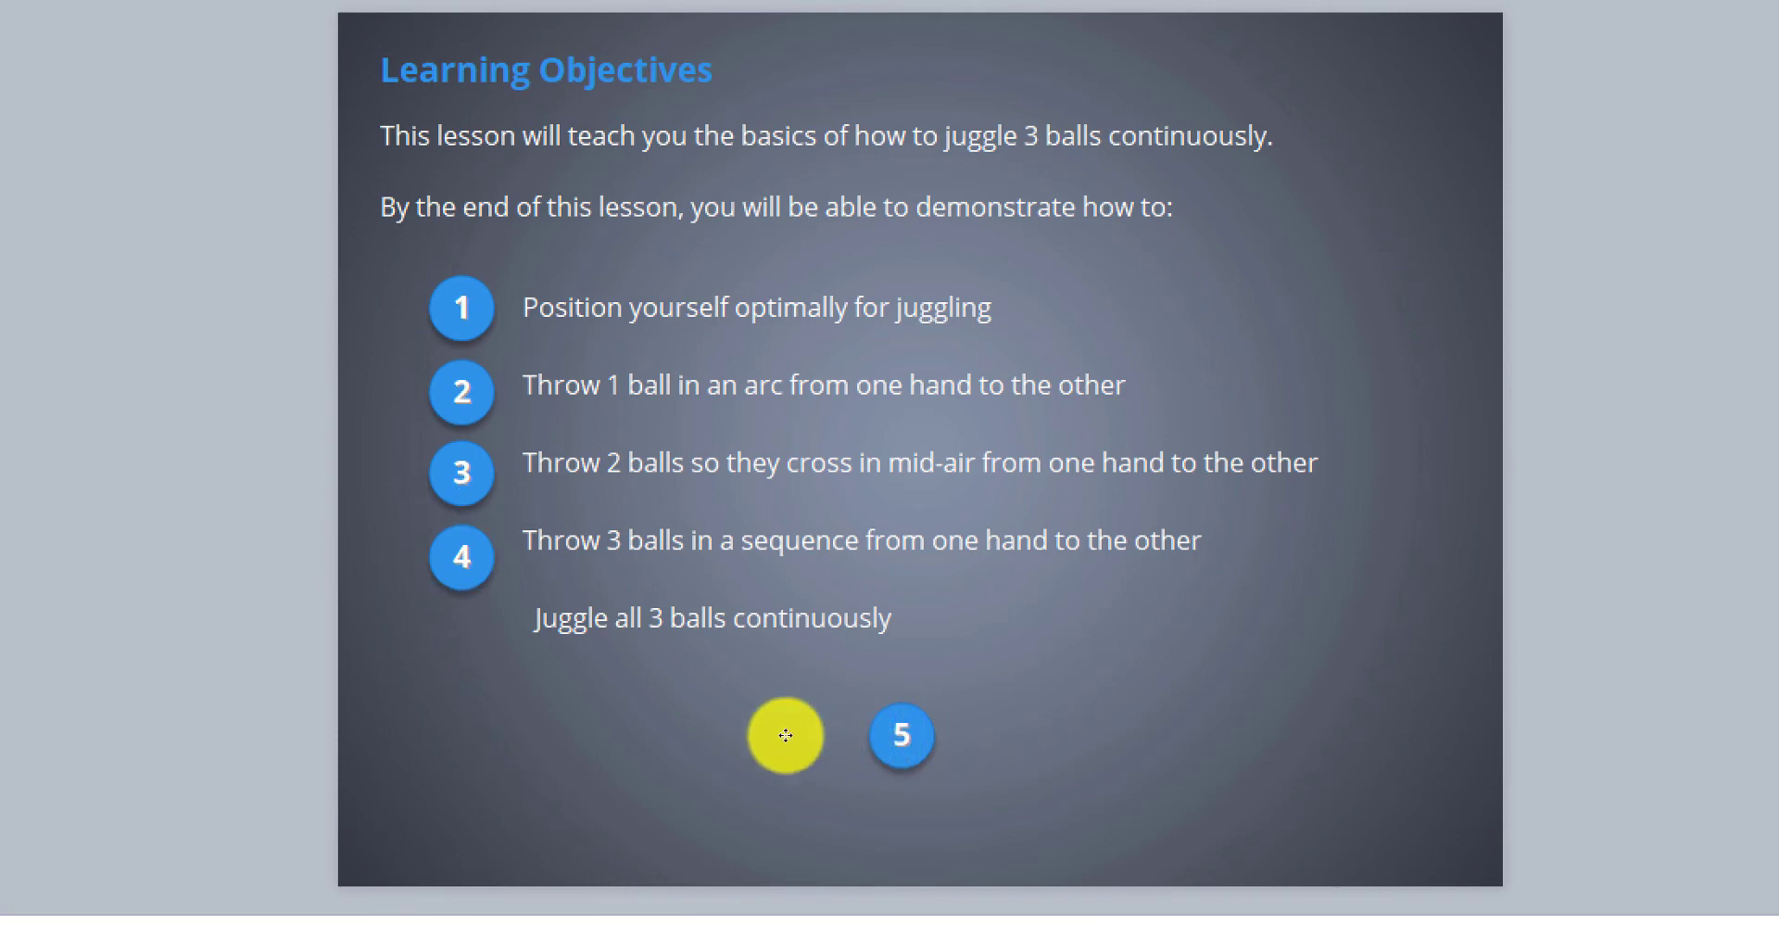
pyautogui.moveTo(786, 734); pyautogui.dragTo(451, 647)
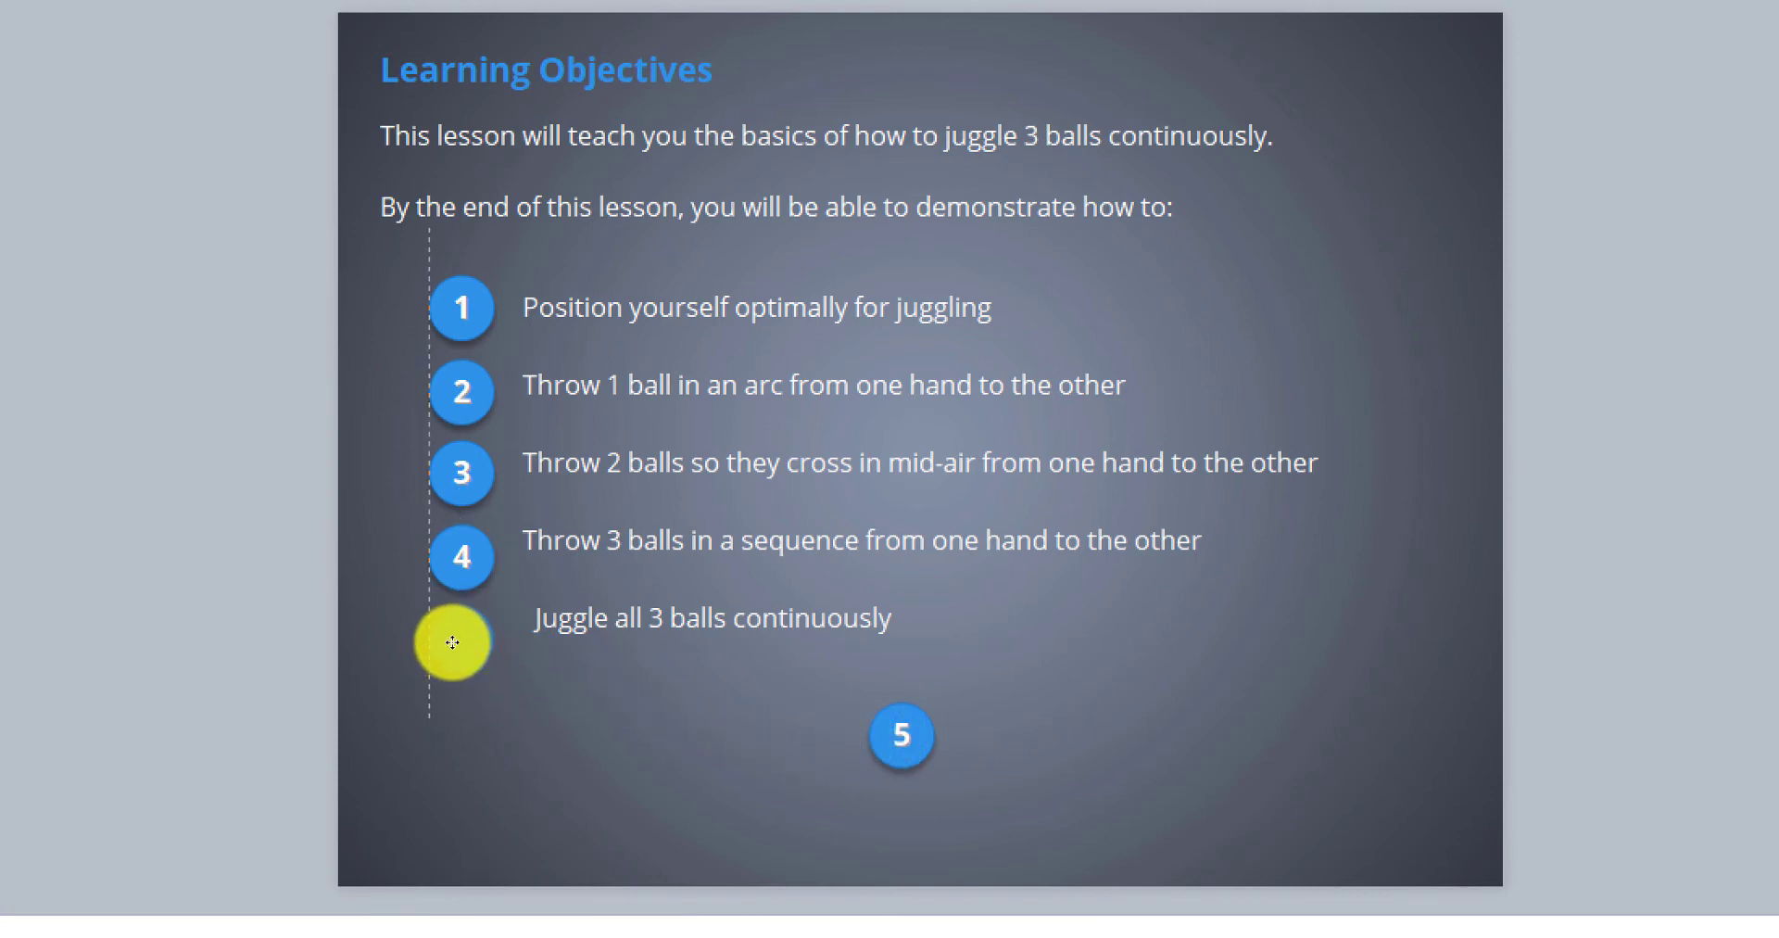
pyautogui.moveTo(452, 642); pyautogui.dragTo(454, 641)
# Line up the objective text boxes with their numbered circles, wrapping the third objective onto two lines.
pyautogui.click(715, 714)
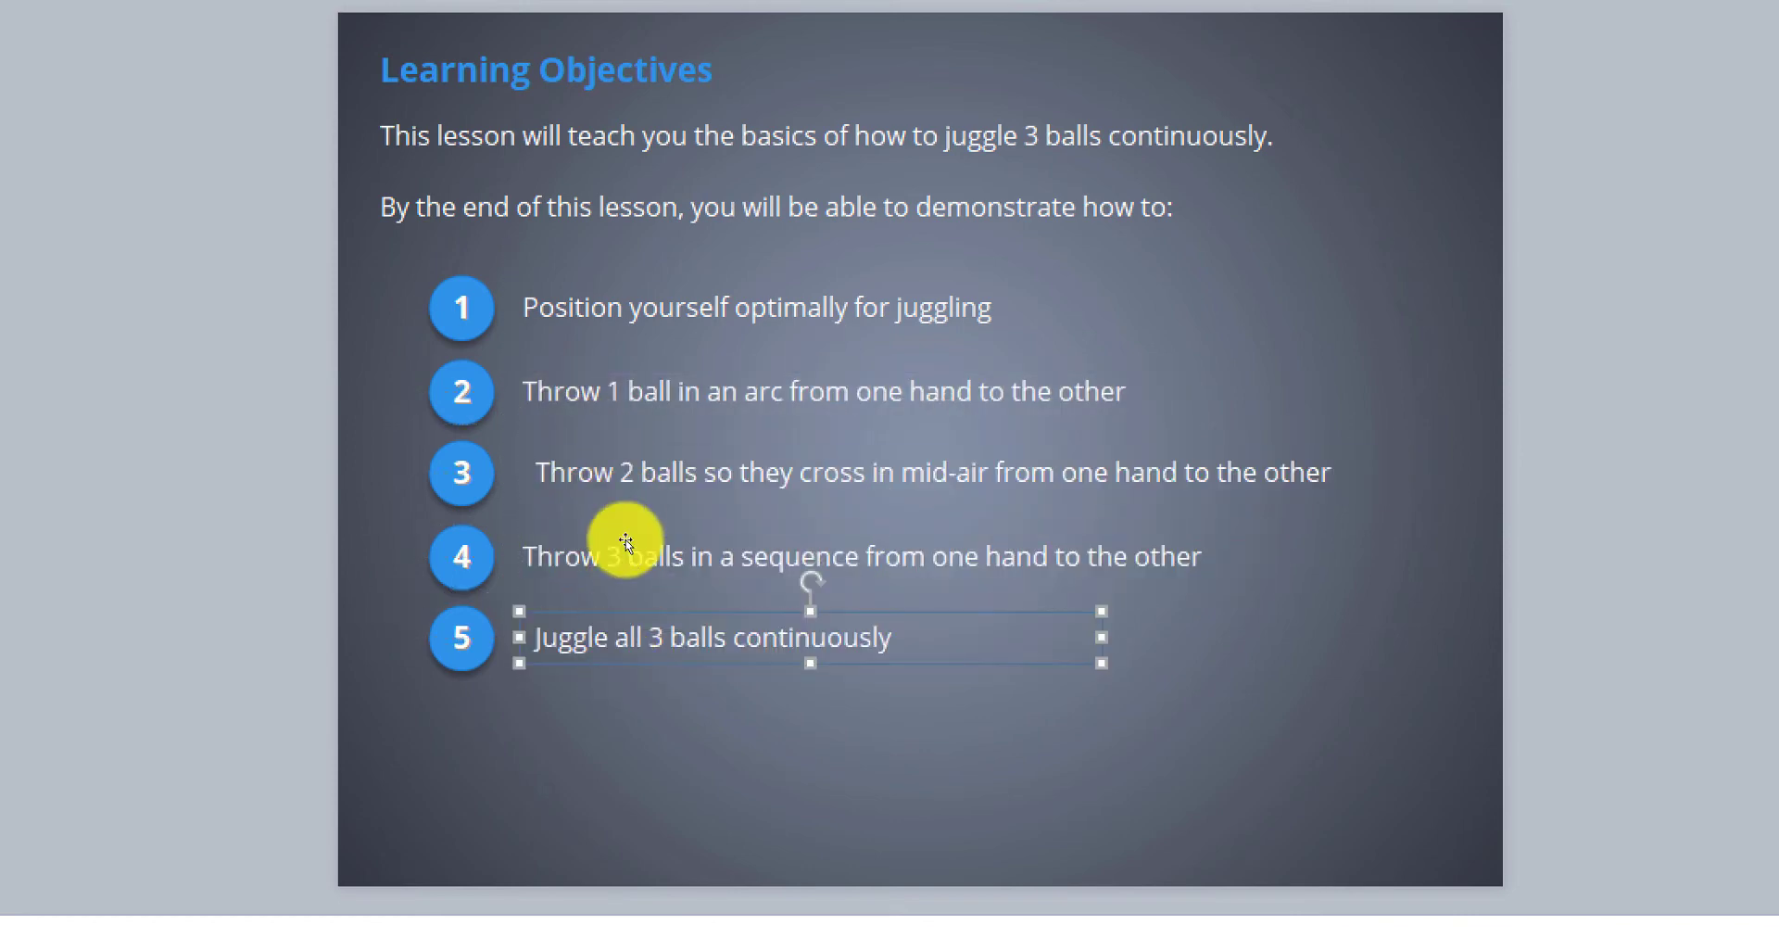
pyautogui.click(588, 497)
pyautogui.moveTo(588, 496); pyautogui.dragTo(578, 503)
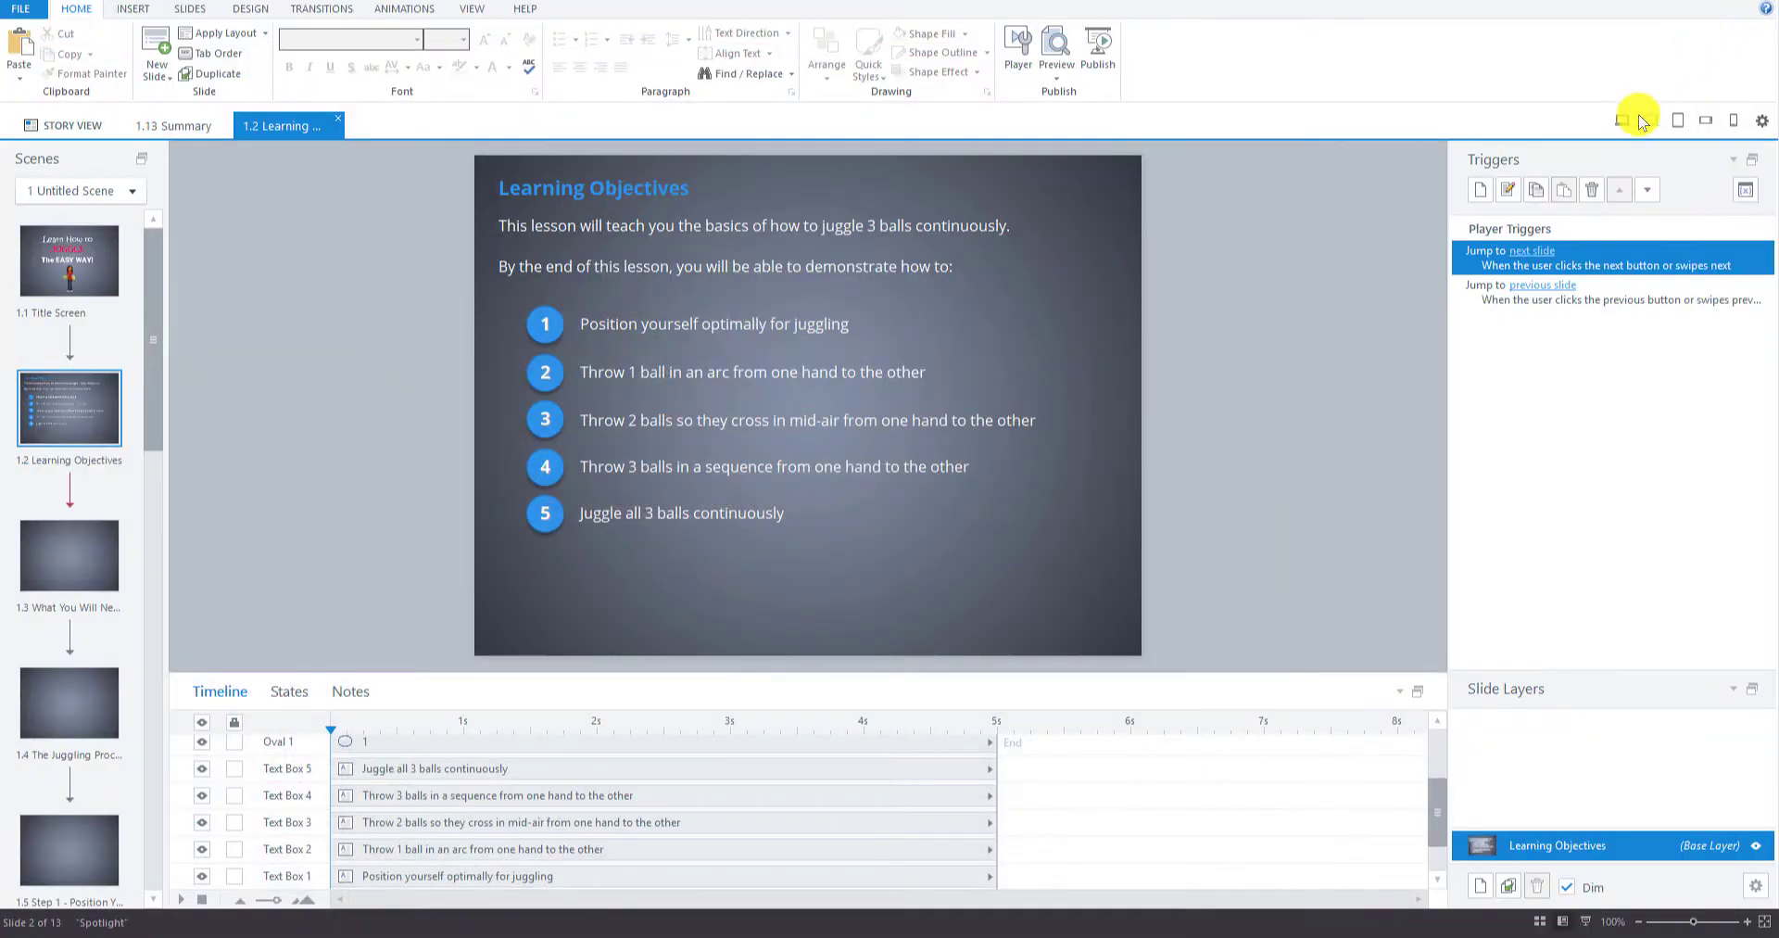
pyautogui.click(905, 422)
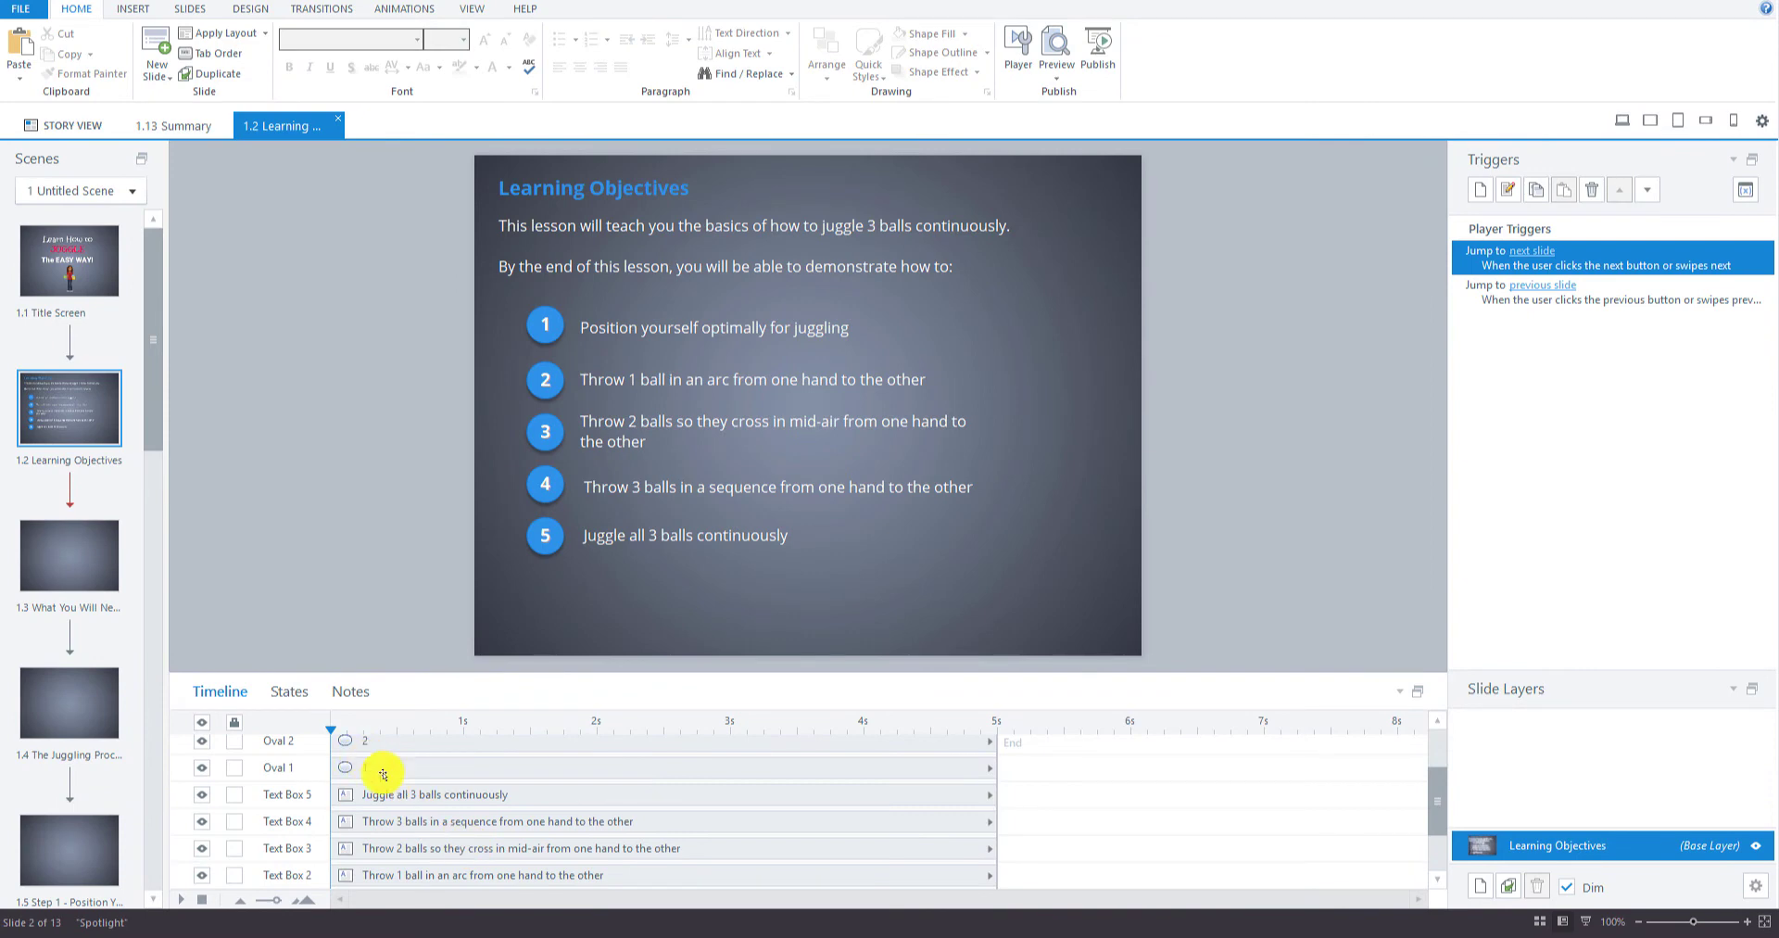
# Enlarge the timeline area until the rows of all slide objects can be seen together.
pyautogui.scroll(1, 396, 784)
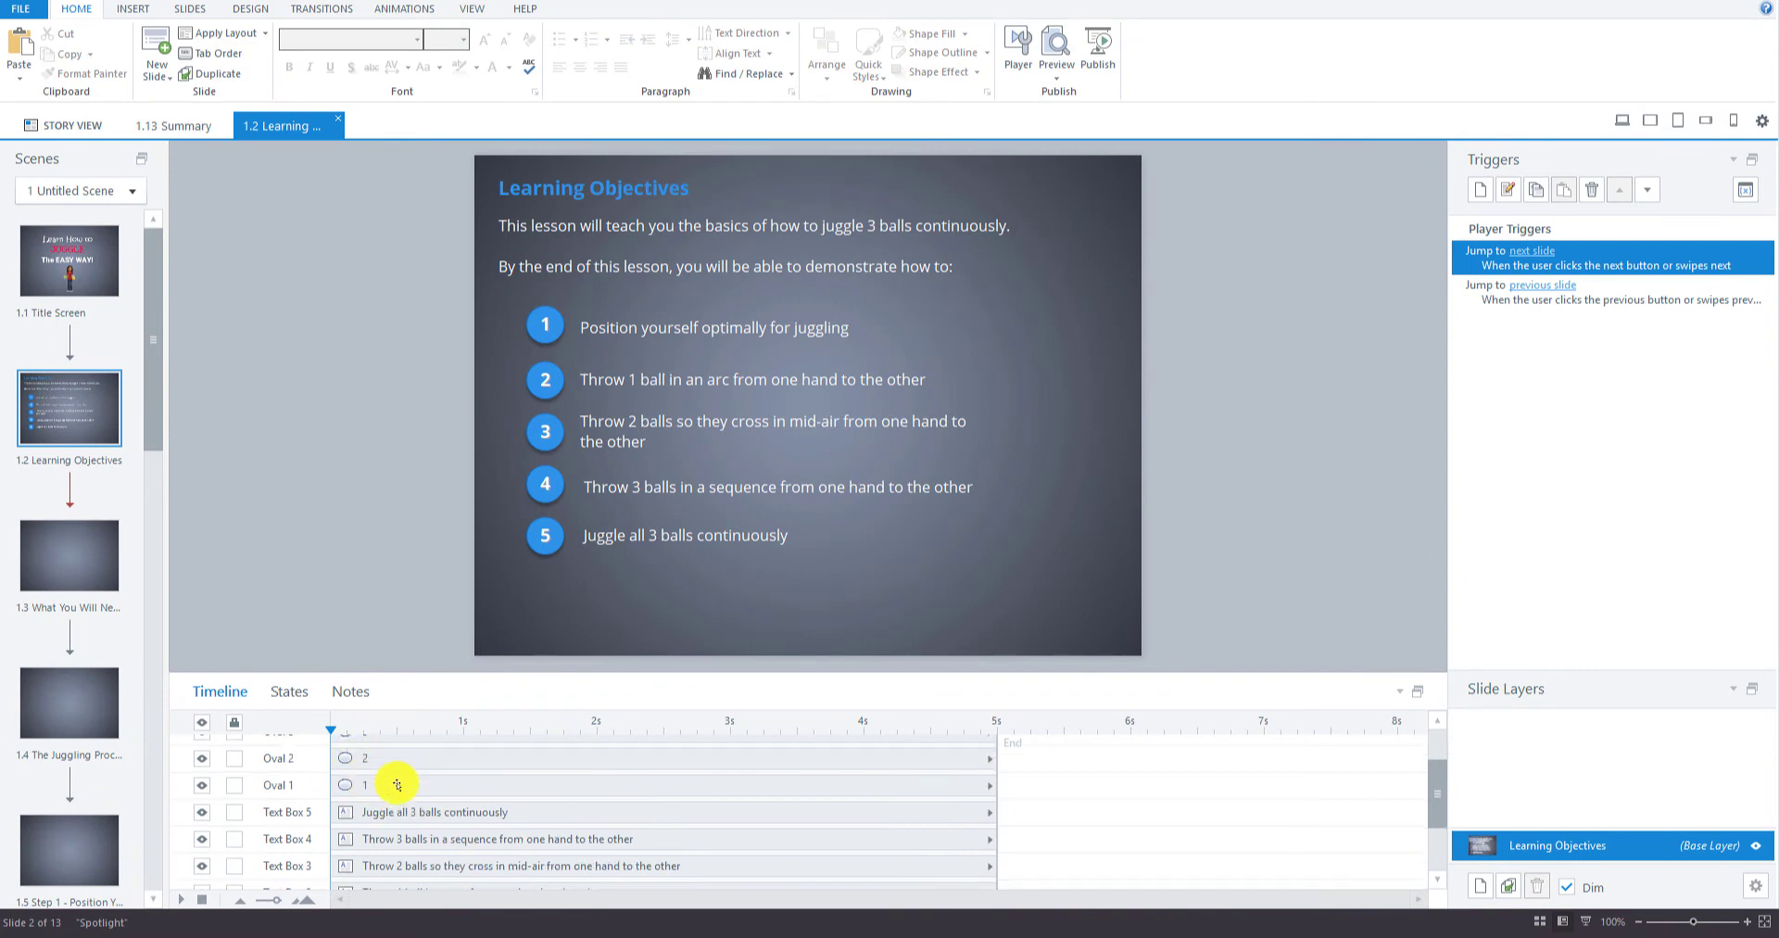
pyautogui.scroll(2, 396, 785)
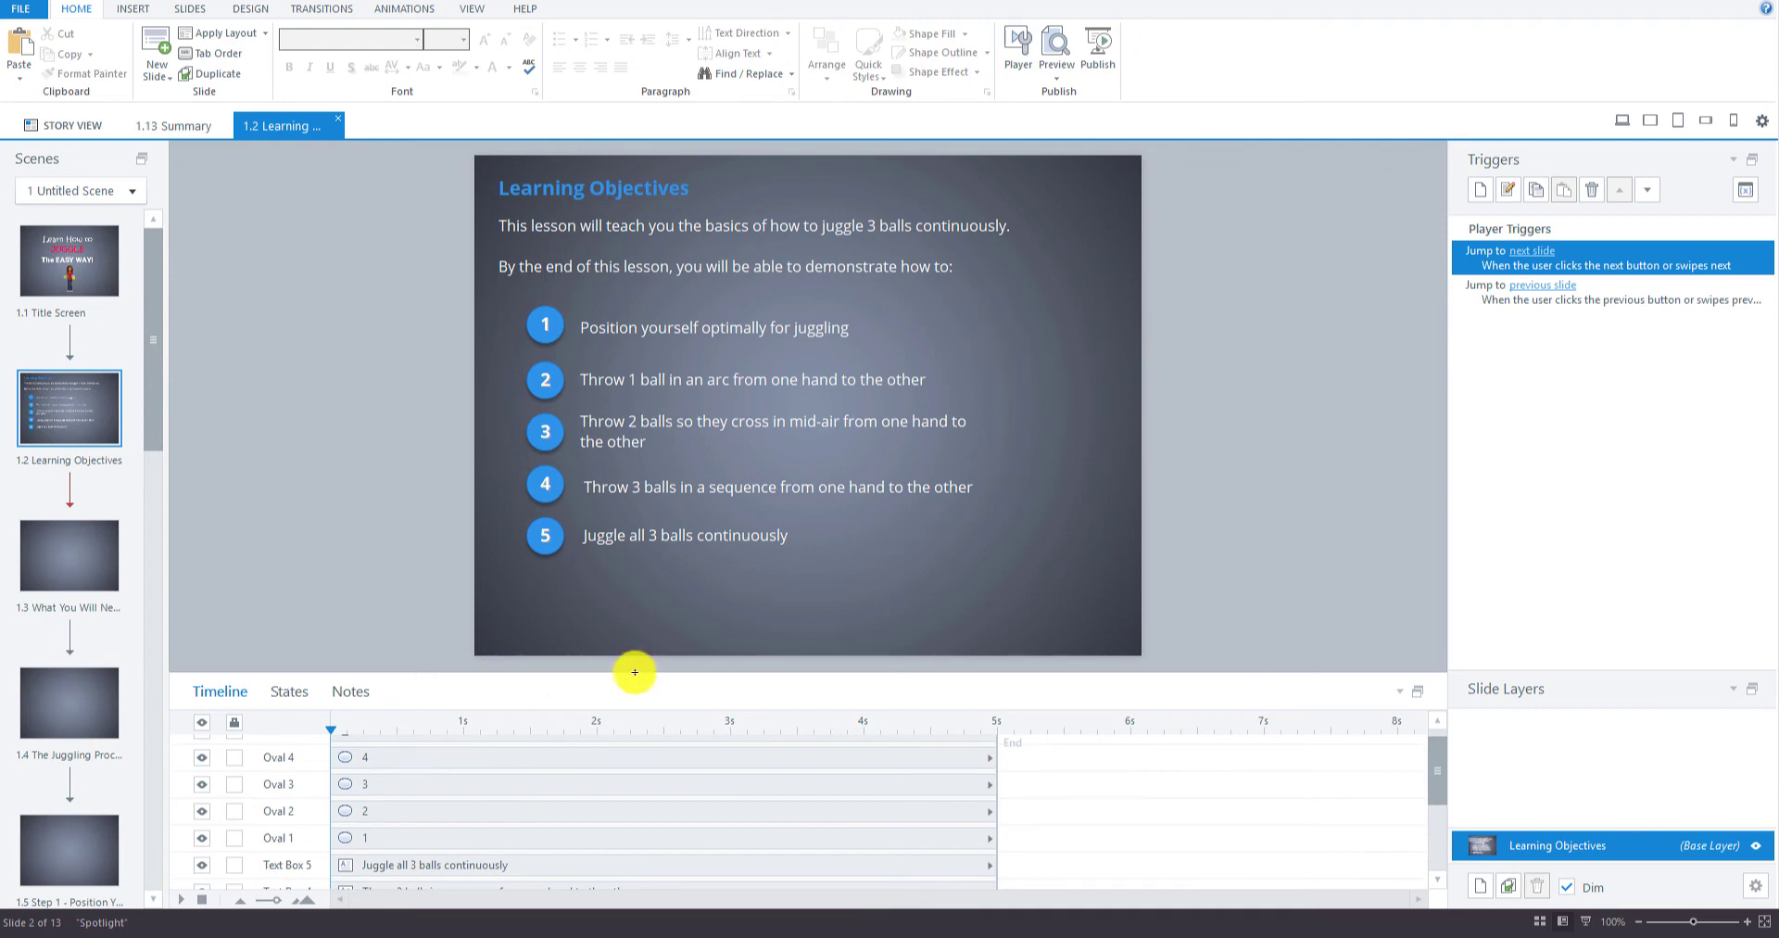
pyautogui.moveTo(633, 676); pyautogui.dragTo(633, 432)
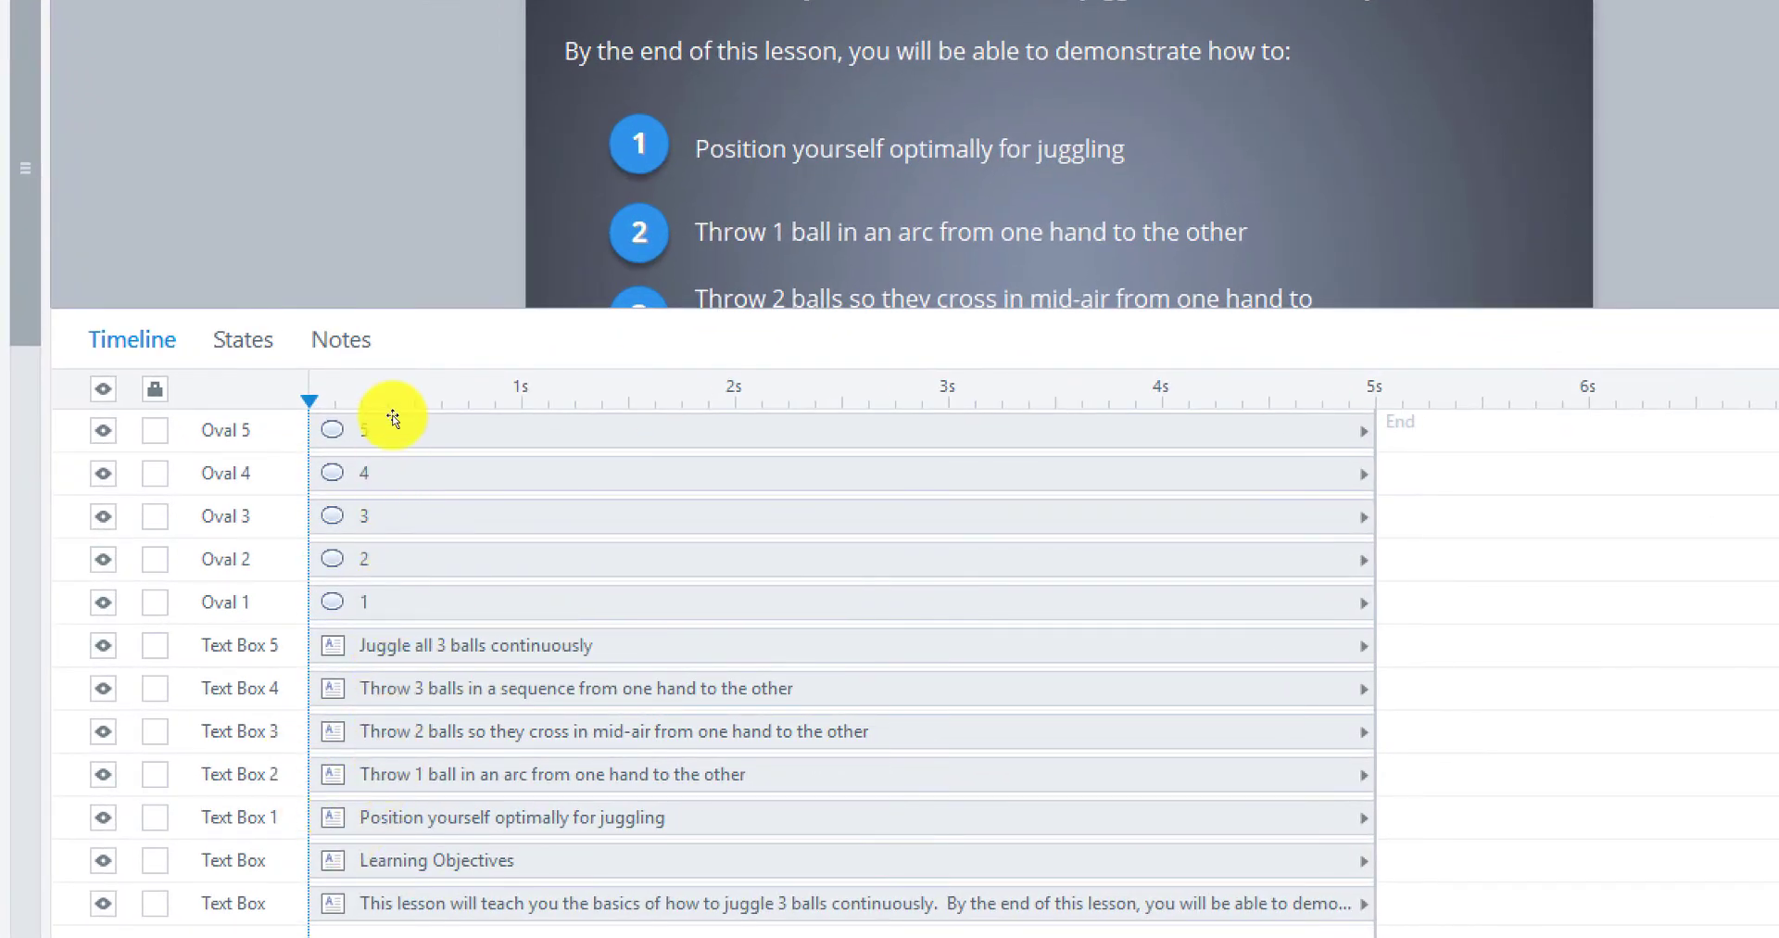
# Reorder the timeline so that Ovals 1 to 4 each sit directly above the text box with the same number.
pyautogui.click(375, 821)
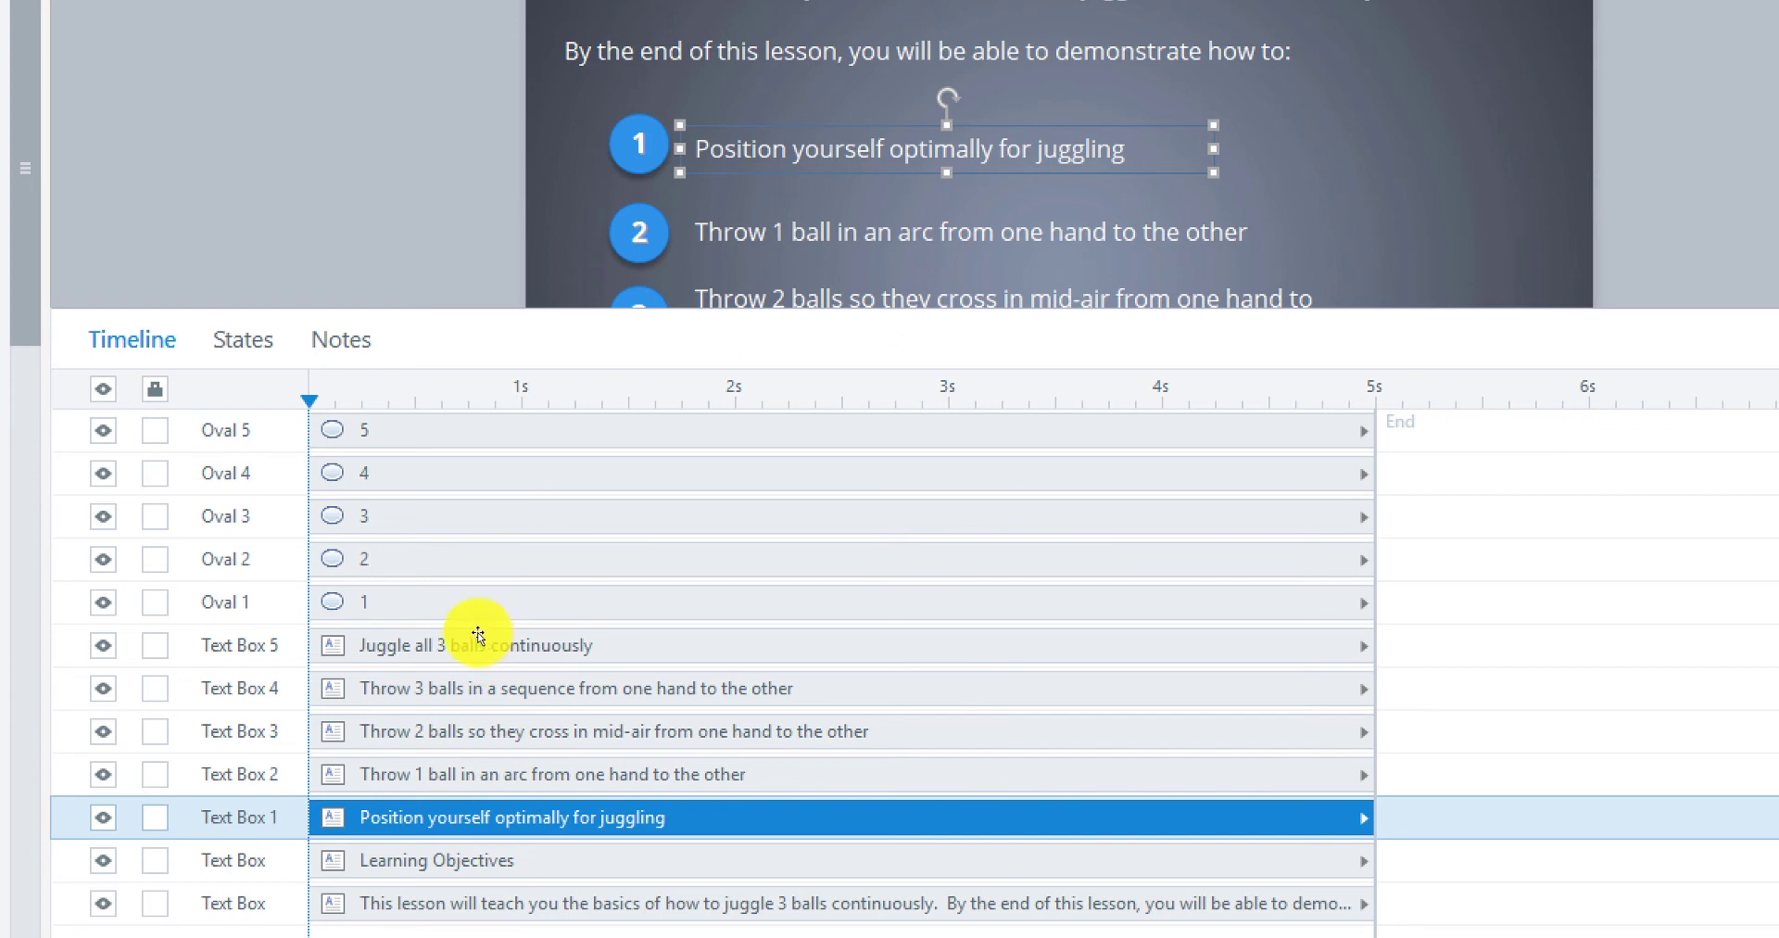
pyautogui.click(430, 602)
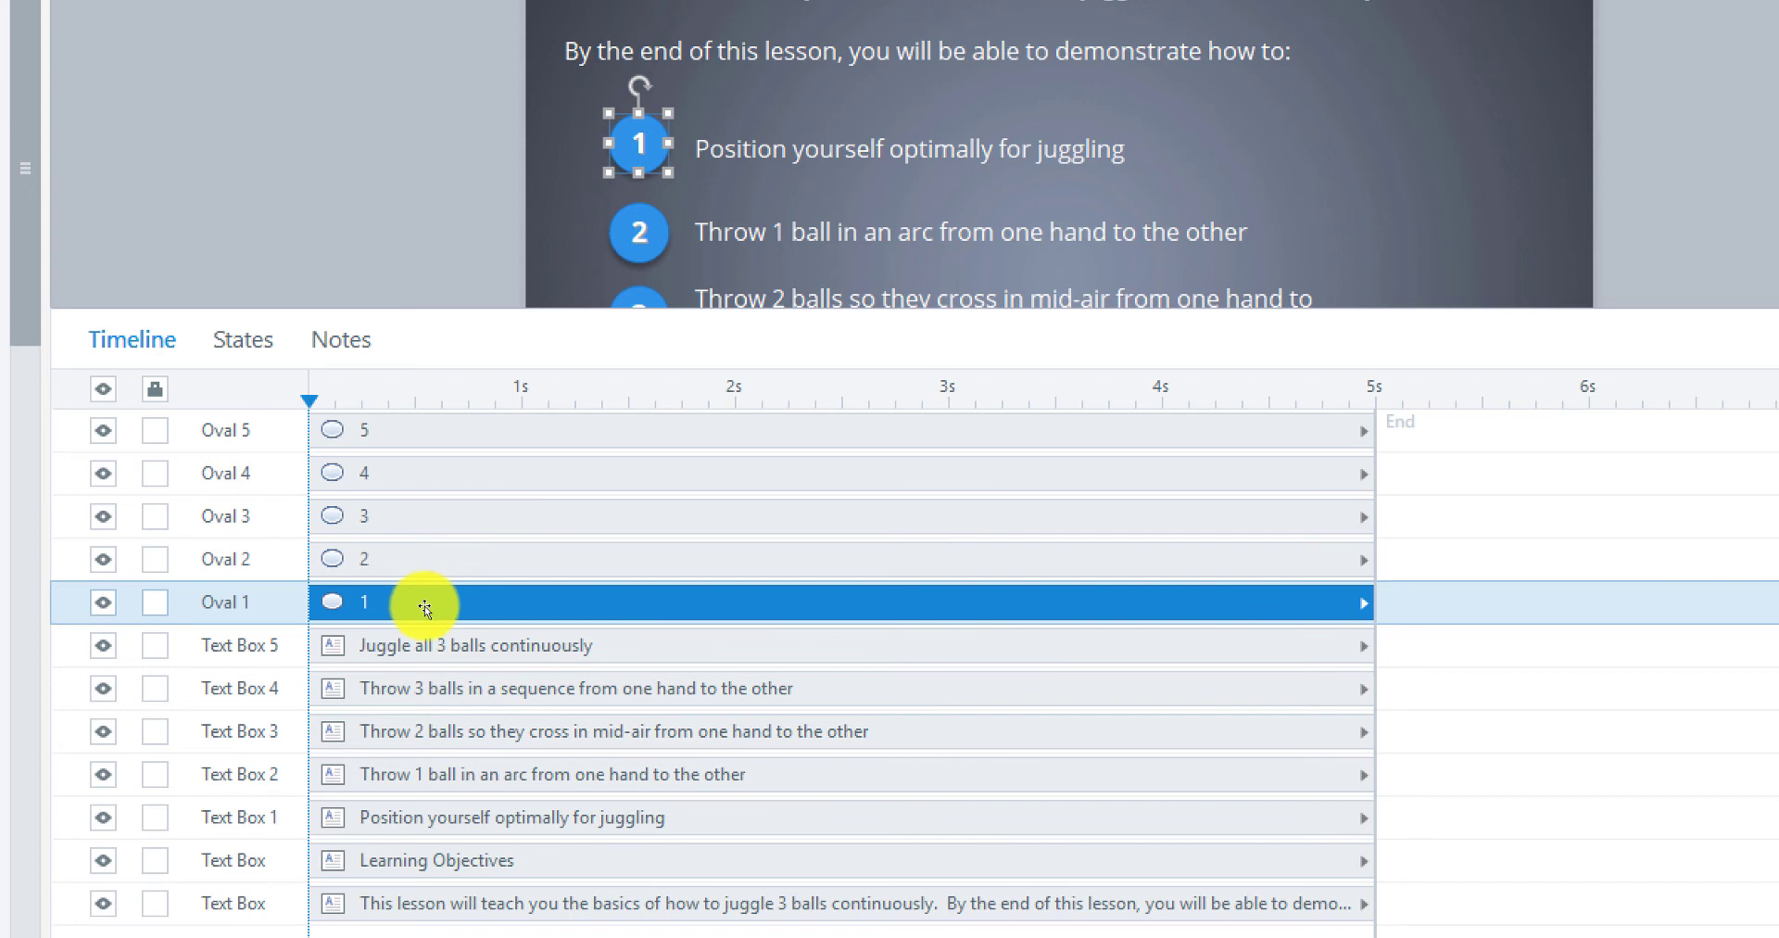
pyautogui.moveTo(424, 607); pyautogui.dragTo(423, 771)
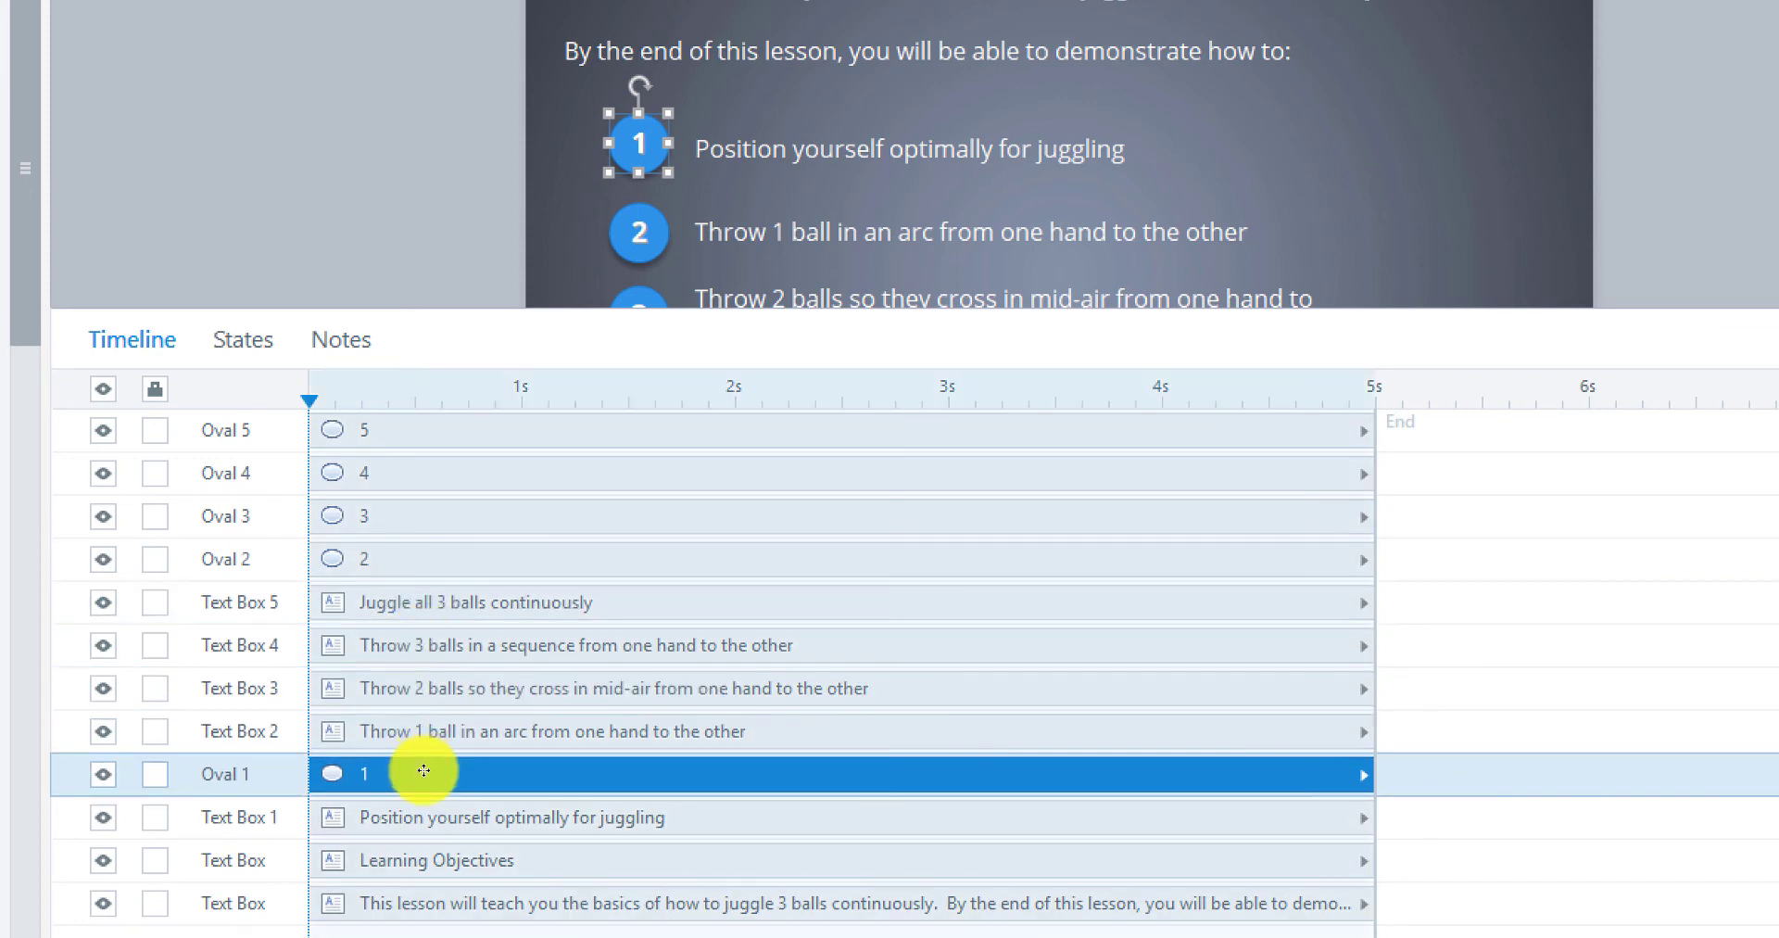
pyautogui.moveTo(409, 558); pyautogui.dragTo(425, 686)
pyautogui.moveTo(409, 519); pyautogui.dragTo(409, 604)
pyautogui.moveTo(398, 471); pyautogui.dragTo(405, 513)
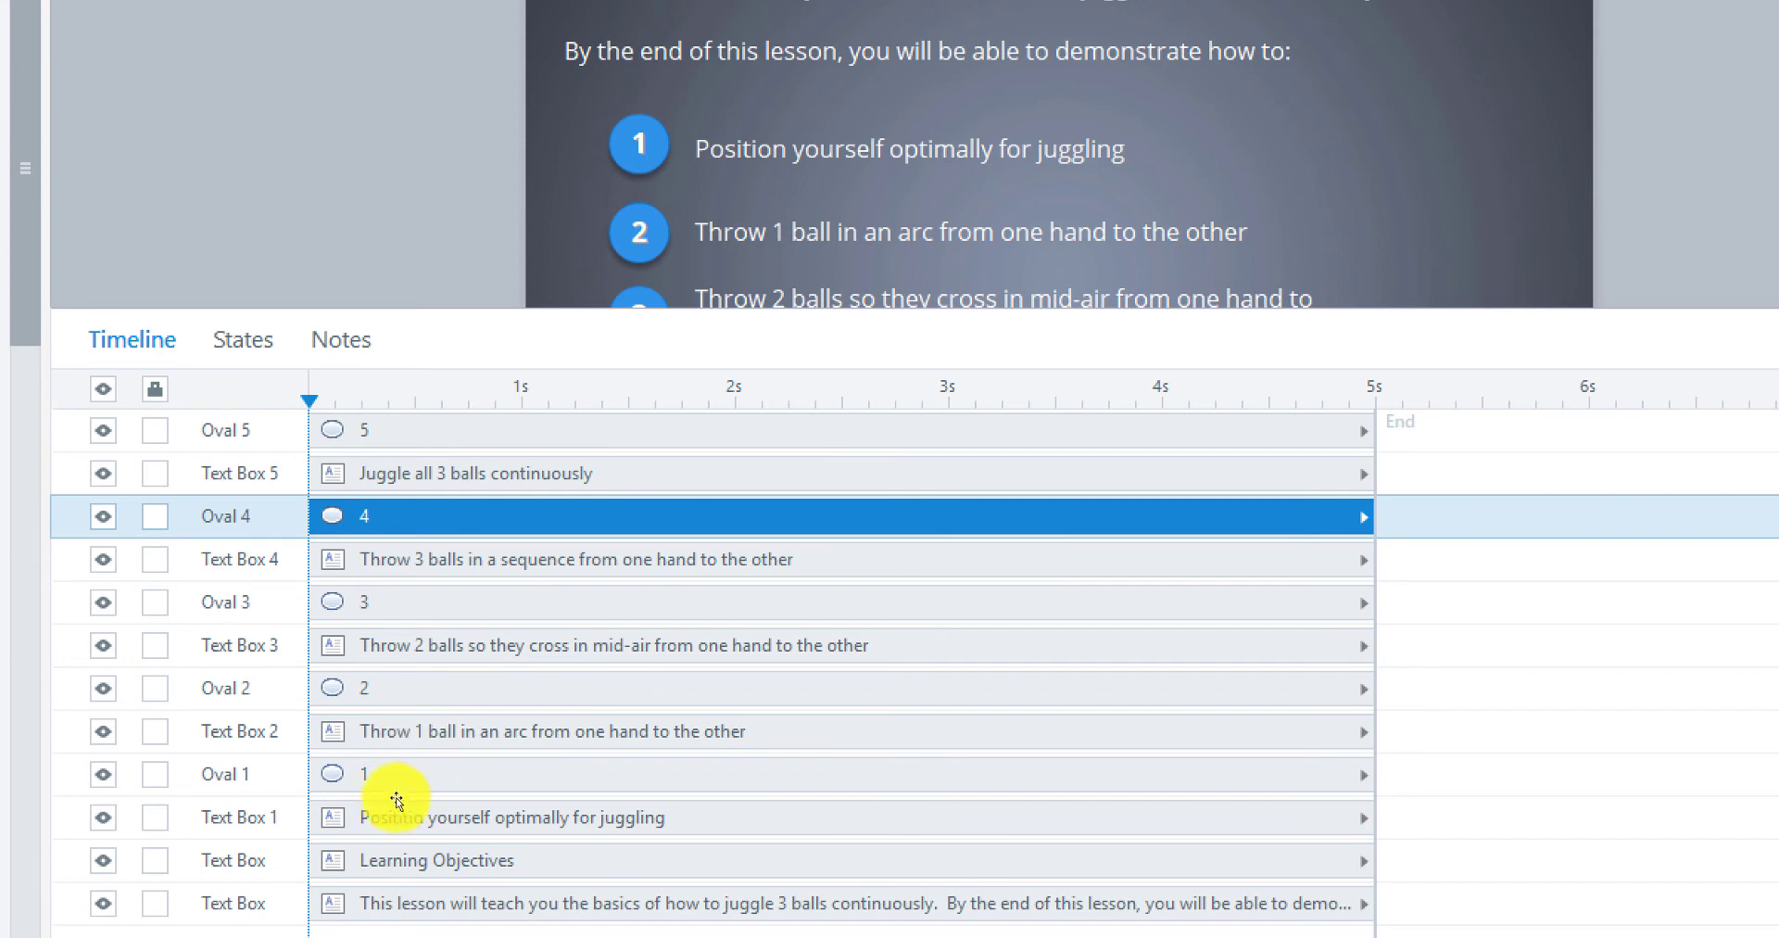
# Start Text Box 1 and Oval 1 at about 0.125 s, and Text Box 2 and Oval 2 at about 0.25 s.
pyautogui.click(417, 814)
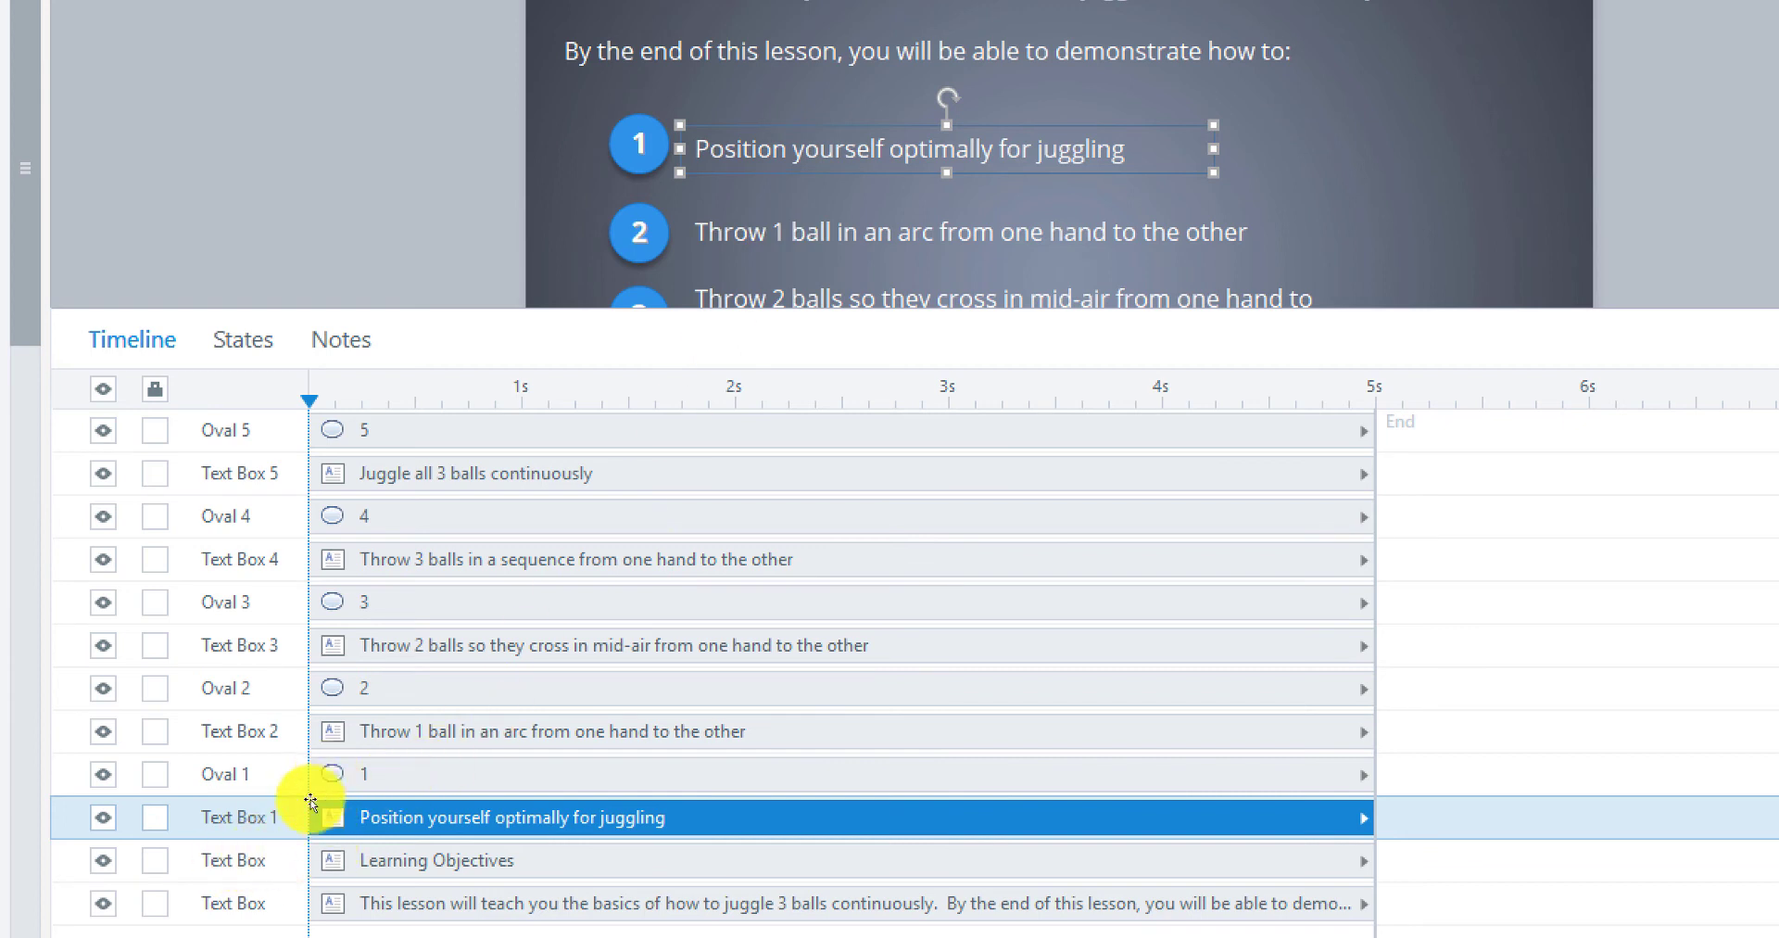
pyautogui.click(326, 773)
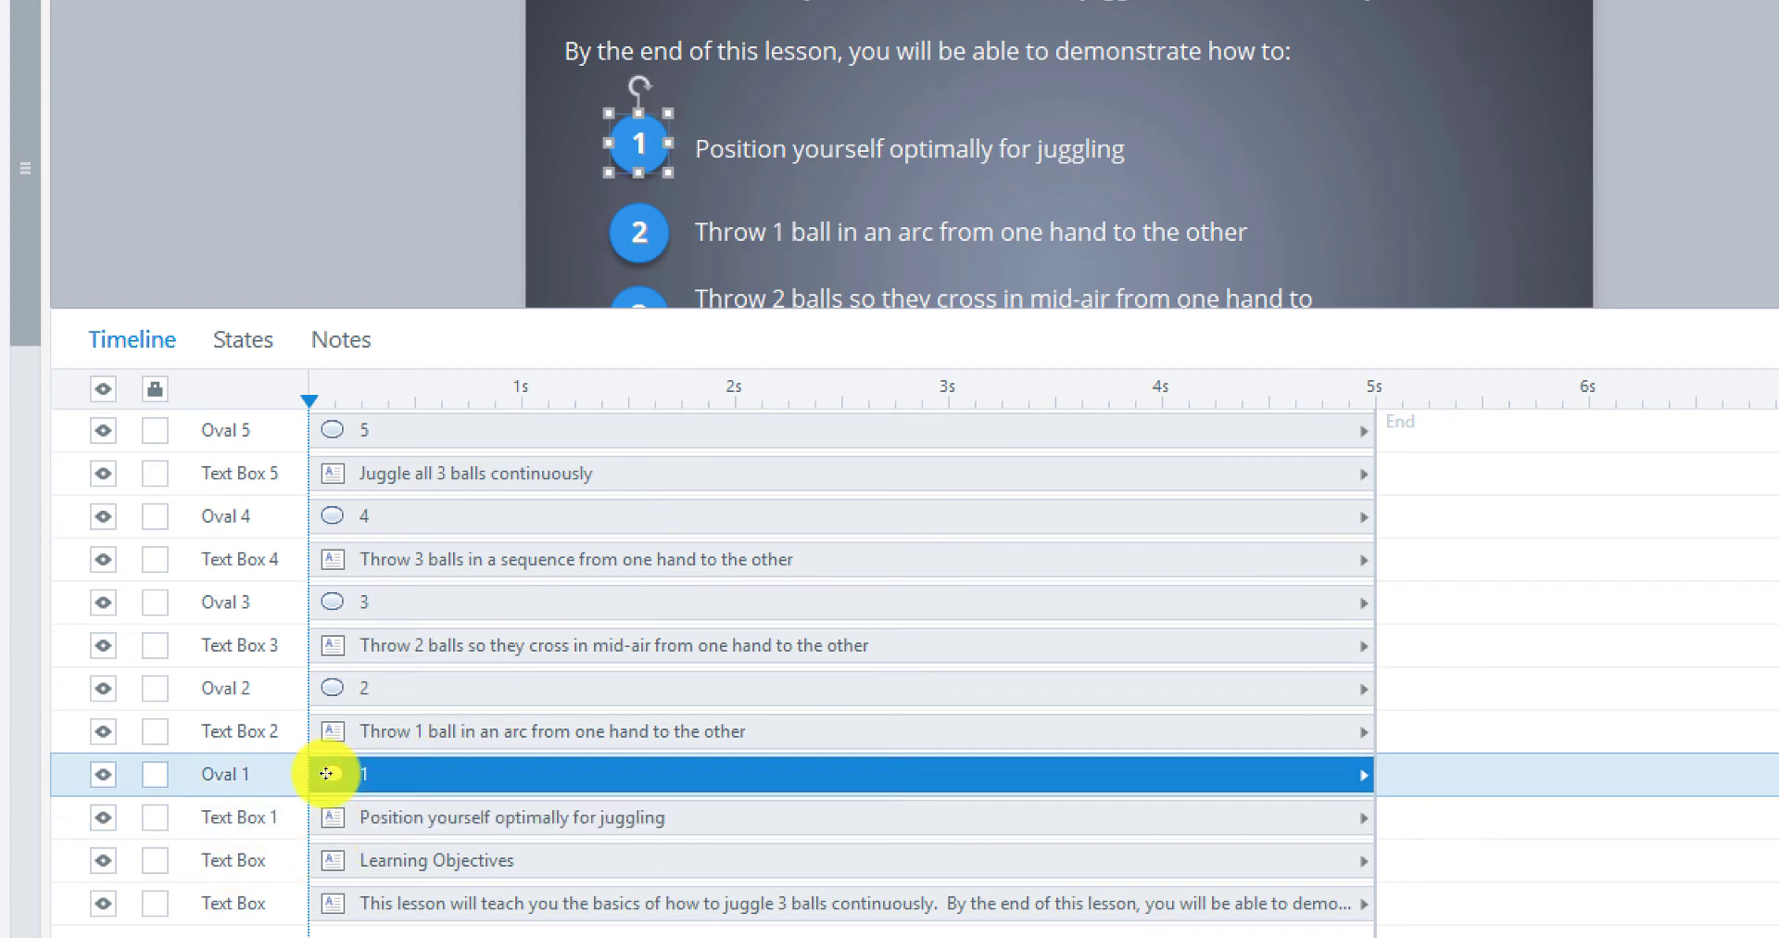
pyautogui.click(335, 821)
pyautogui.moveTo(318, 819)
pyautogui.mouseDown()
pyautogui.moveTo(344, 815)
pyautogui.moveTo(330, 771)
pyautogui.moveTo(363, 734)
pyautogui.moveTo(365, 638)
pyautogui.moveTo(397, 639)
pyautogui.moveTo(387, 595)
pyautogui.moveTo(399, 556)
pyautogui.moveTo(417, 556)
pyautogui.mouseUp()
pyautogui.click(331, 775)
pyautogui.click(338, 741)
pyautogui.click(326, 695)
# Start Text Box 3 and Oval 3 at about 0.375 s, and Text Box 4 and Oval 4 at about 0.5 s.
pyautogui.click(361, 653)
pyautogui.click(322, 607)
pyautogui.click(376, 557)
pyautogui.click(371, 515)
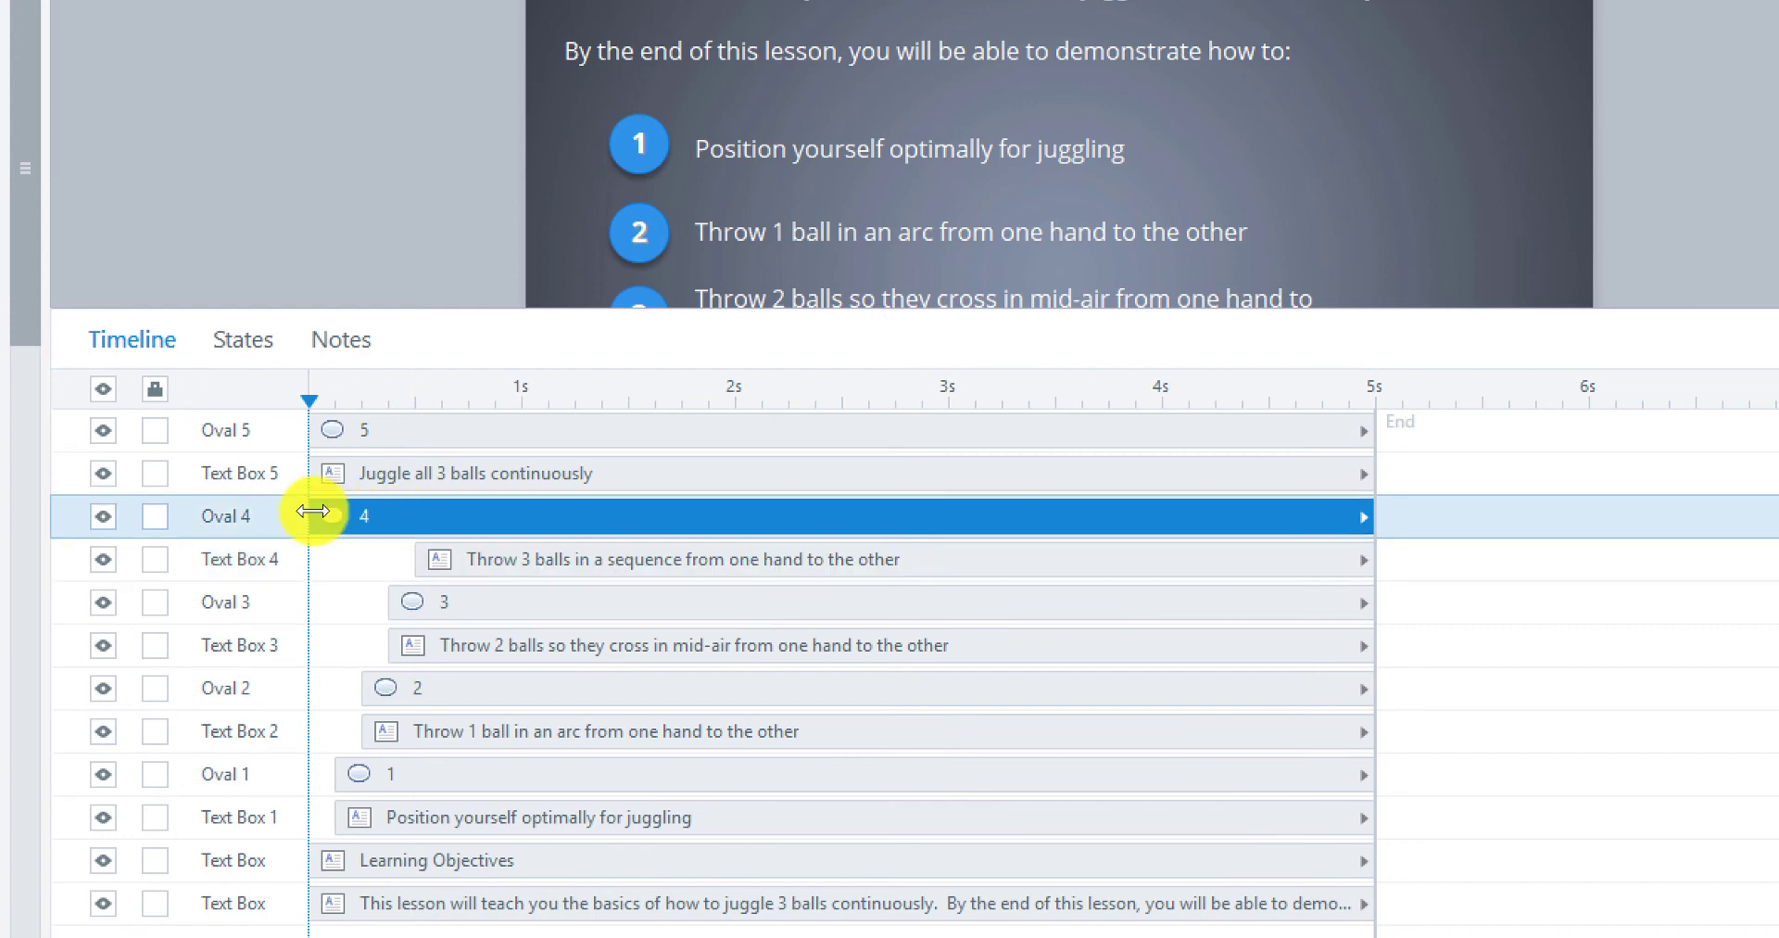
pyautogui.moveTo(312, 511); pyautogui.dragTo(419, 510)
# Start Text Box 5 and Oval 5 at about 0.625 s, and shrink the timeline area to show the whole slide.
pyautogui.click(375, 473)
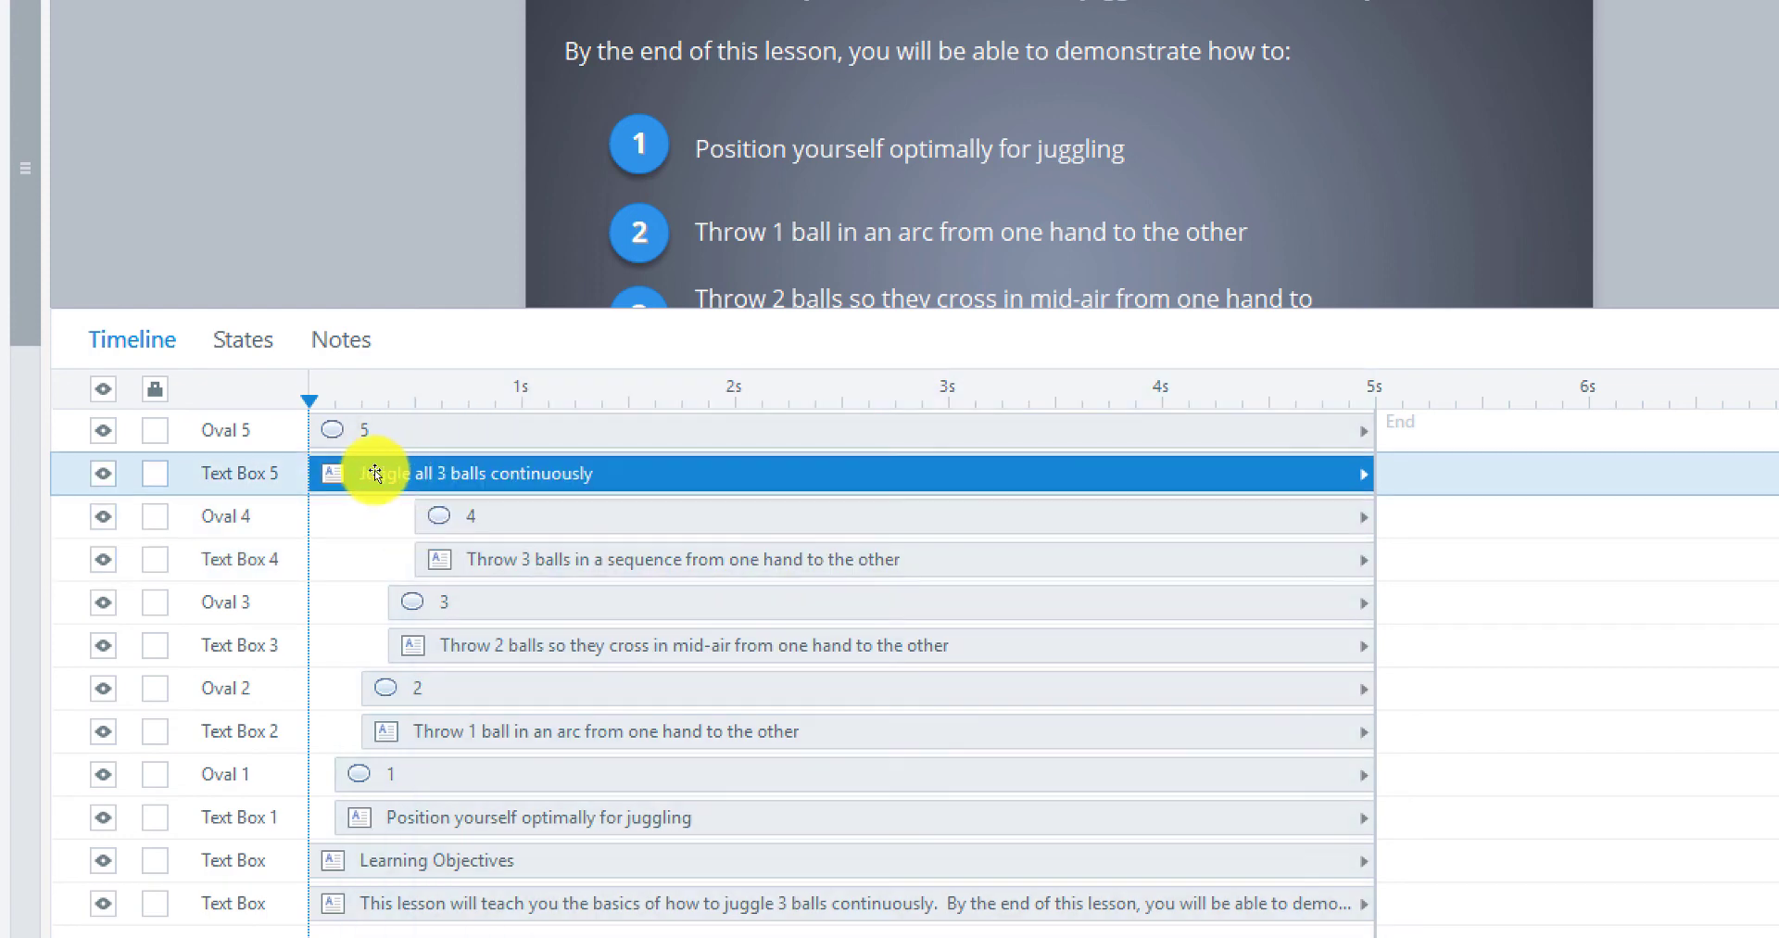
pyautogui.moveTo(314, 470); pyautogui.dragTo(442, 469)
pyautogui.click(324, 434)
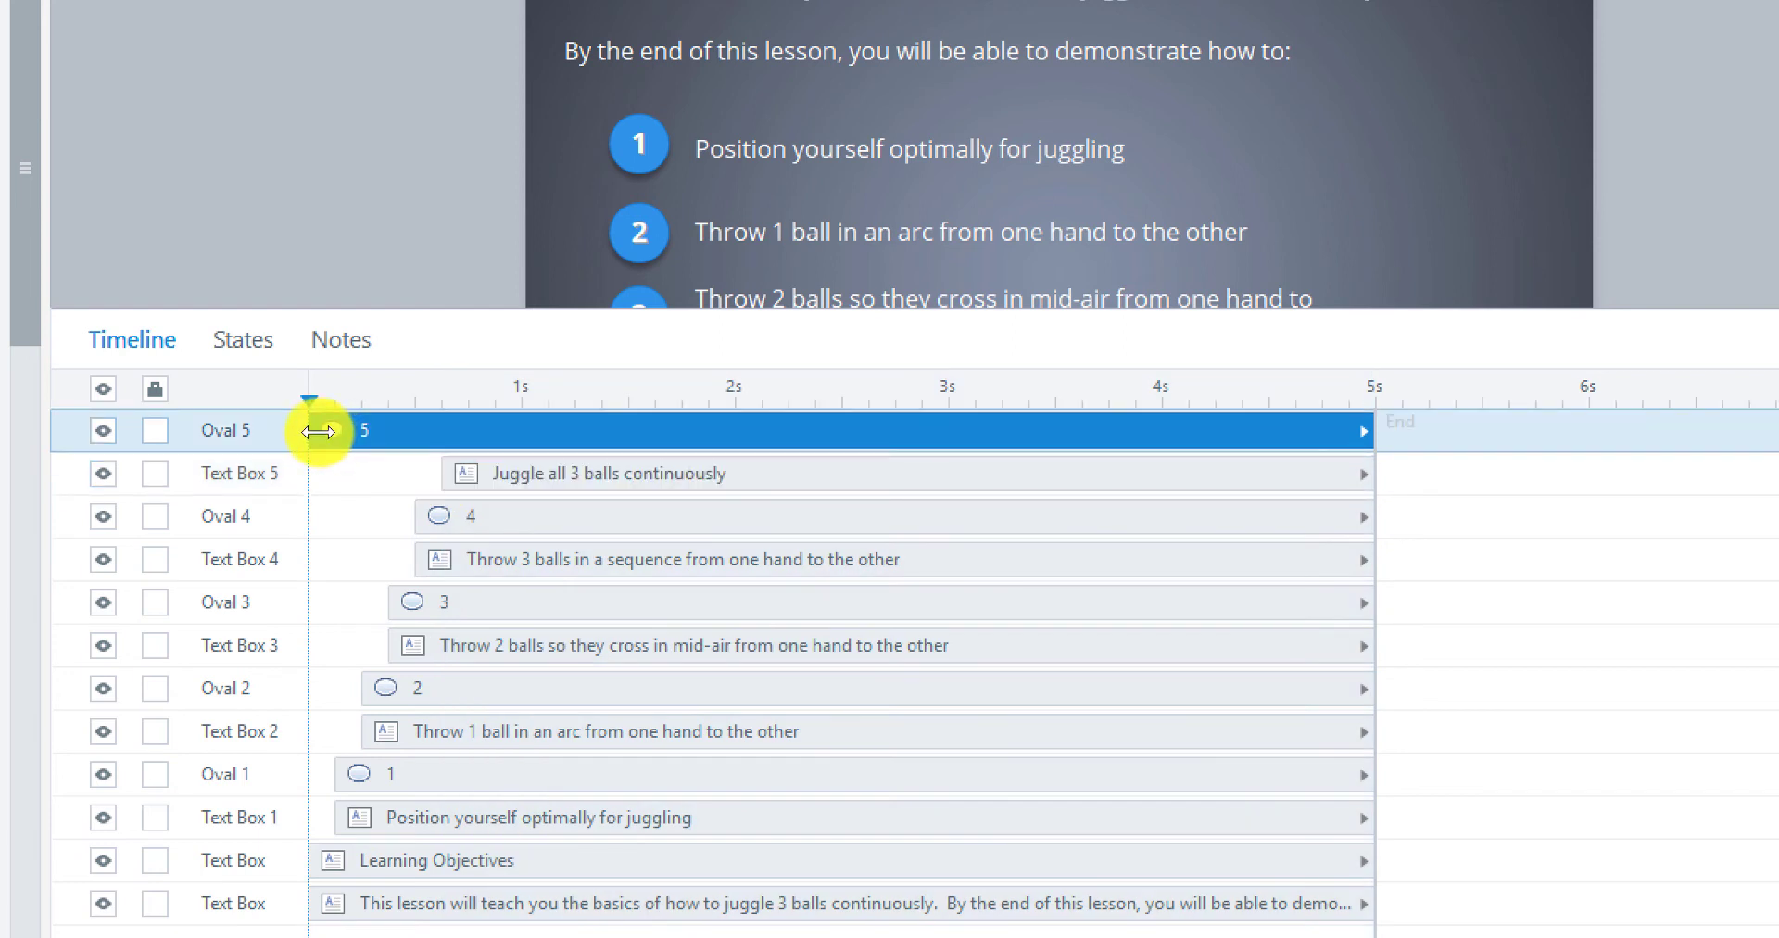
pyautogui.moveTo(318, 431); pyautogui.dragTo(436, 434)
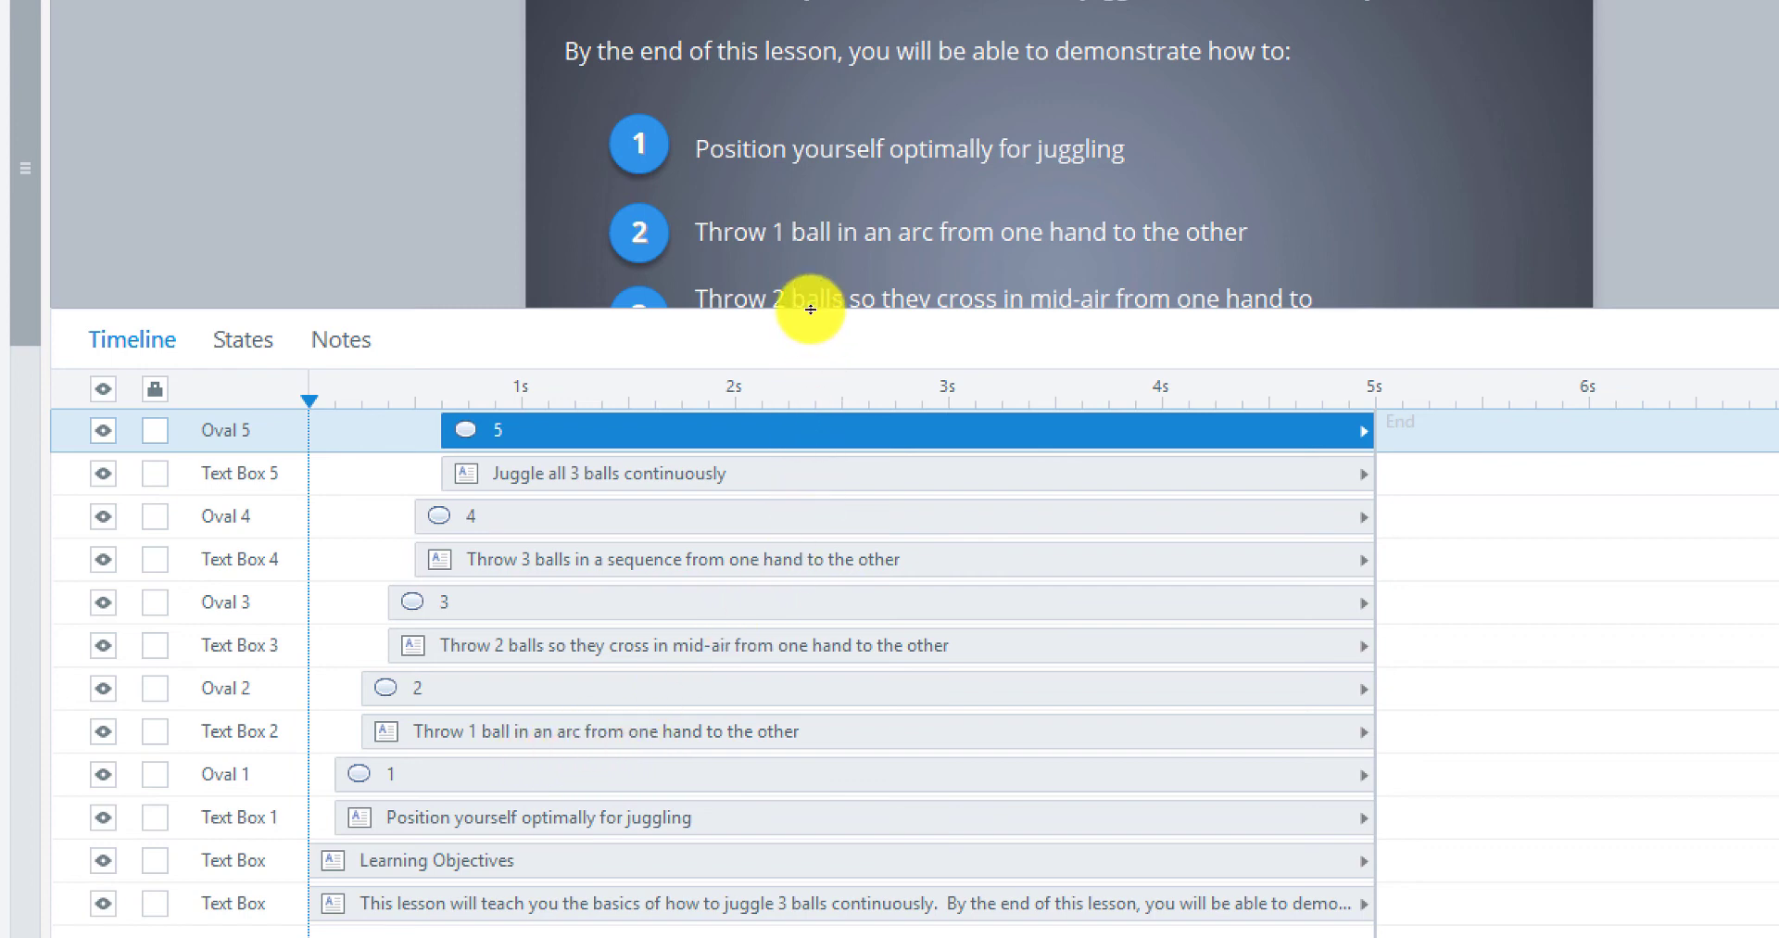
pyautogui.moveTo(810, 308); pyautogui.dragTo(759, 751)
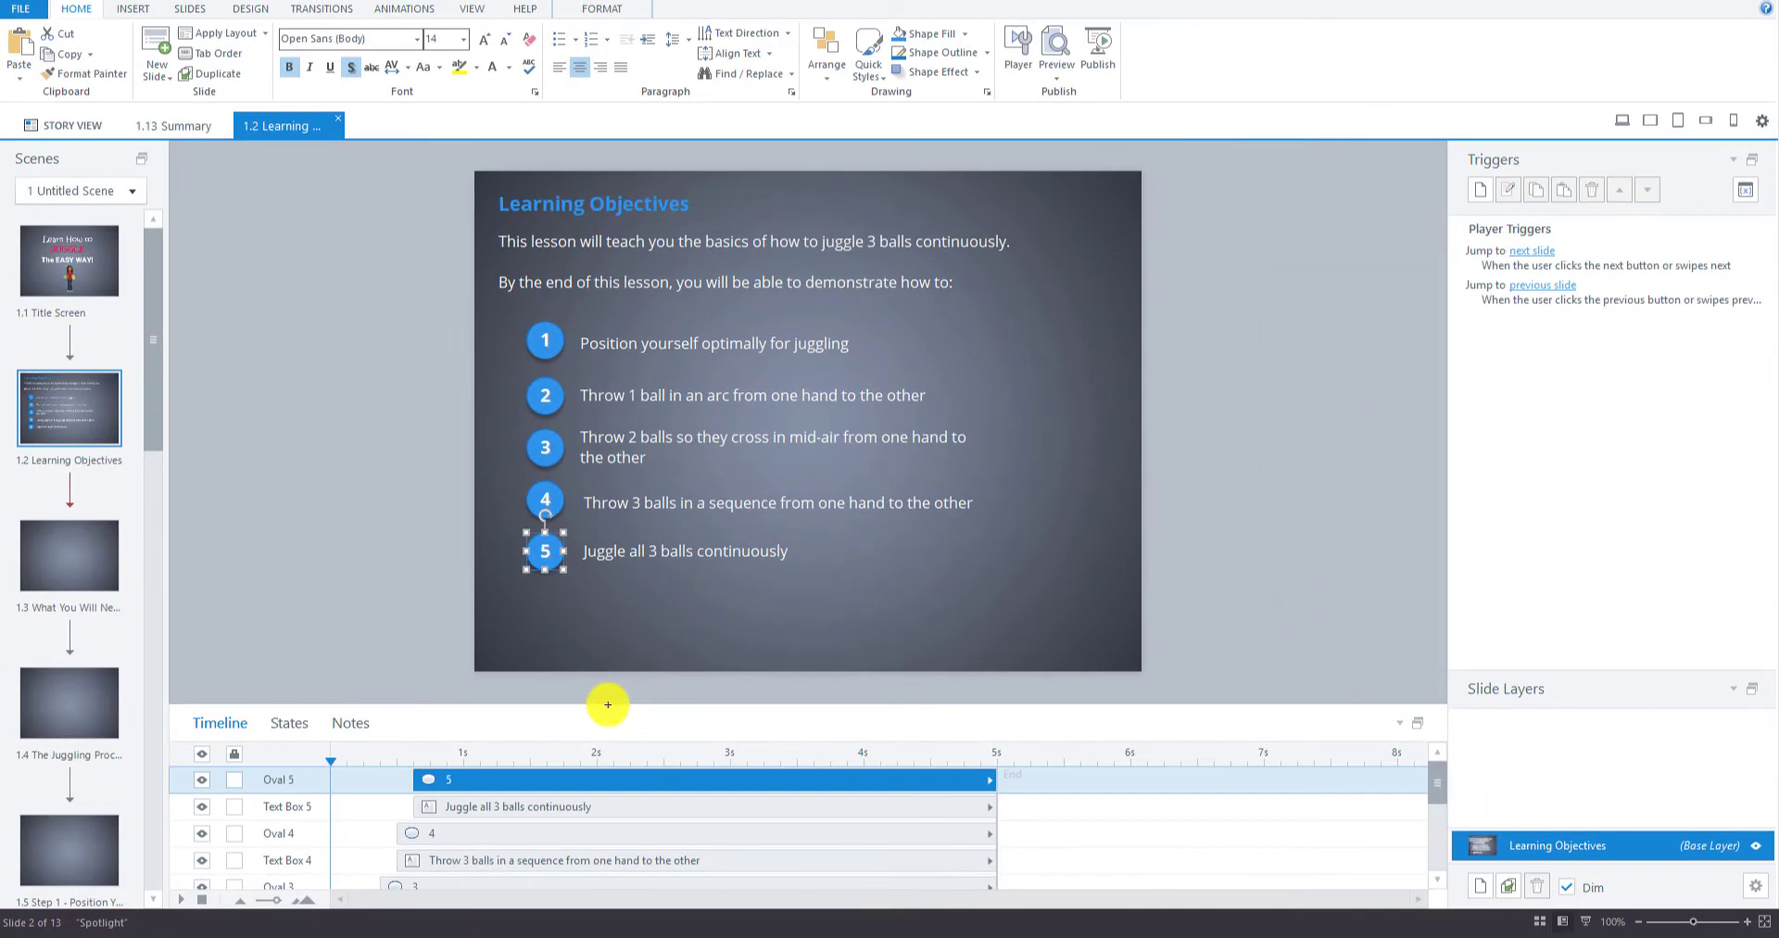
pyautogui.moveTo(608, 704); pyautogui.dragTo(608, 687)
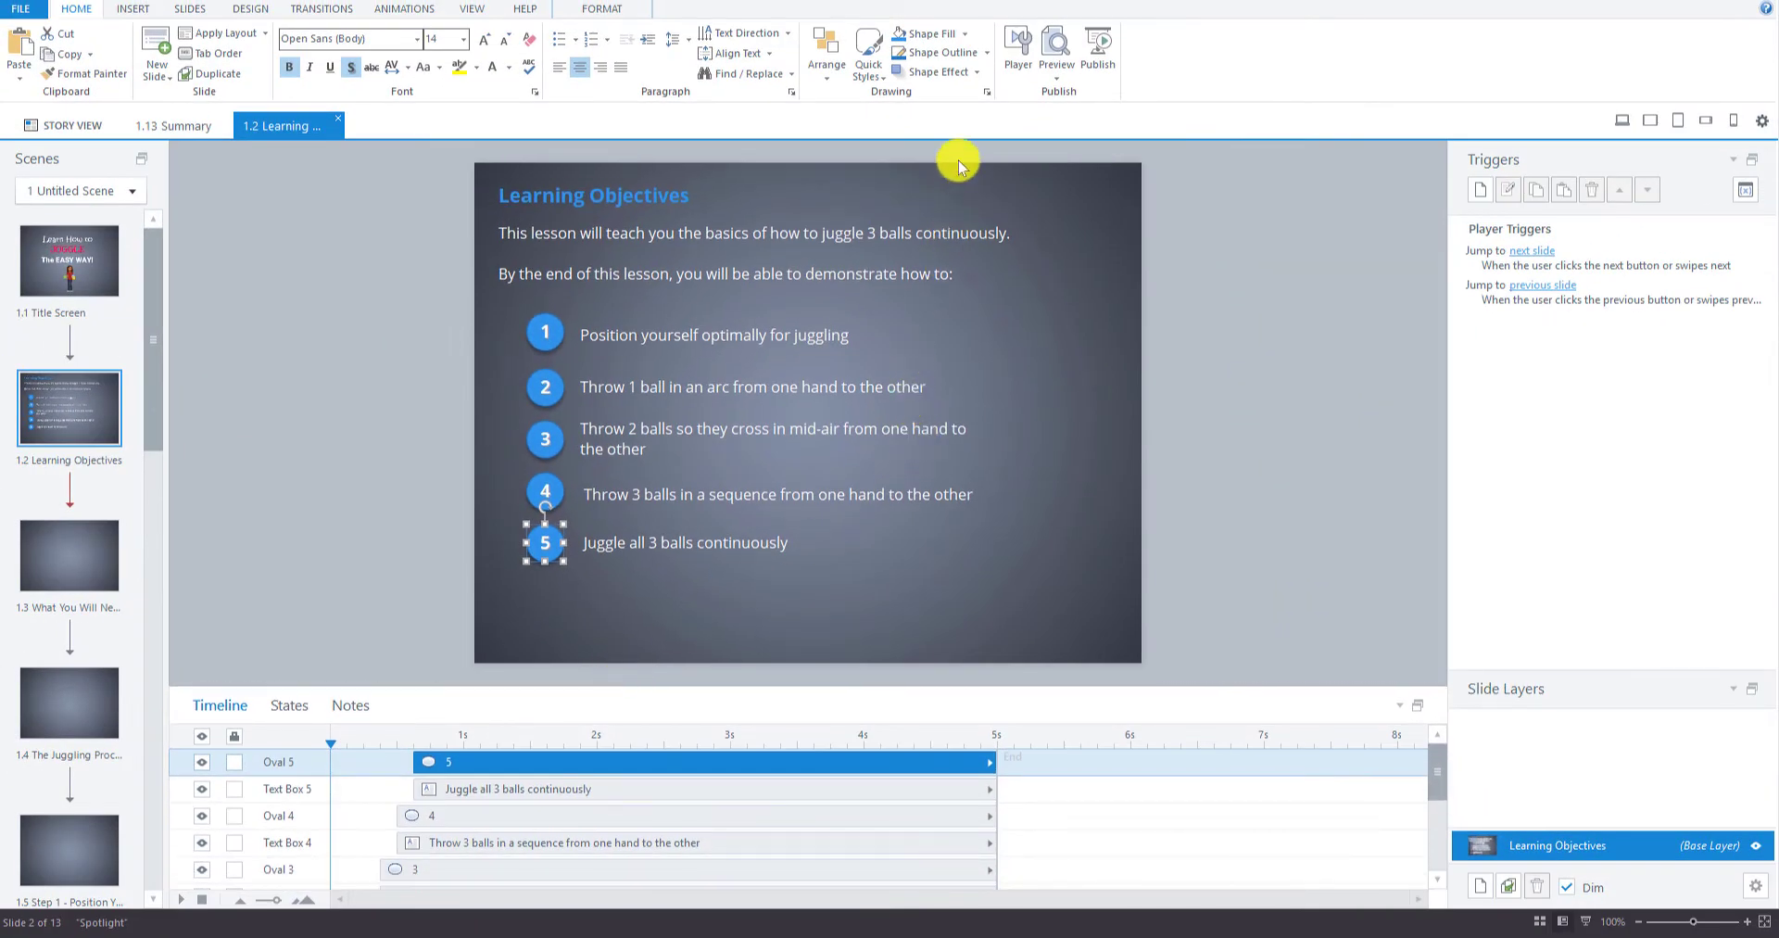
# Preview the scene, playing the Title Screen and Learning Objectives slides to check the staggered entrances, and close the preview.
pyautogui.click(1057, 48)
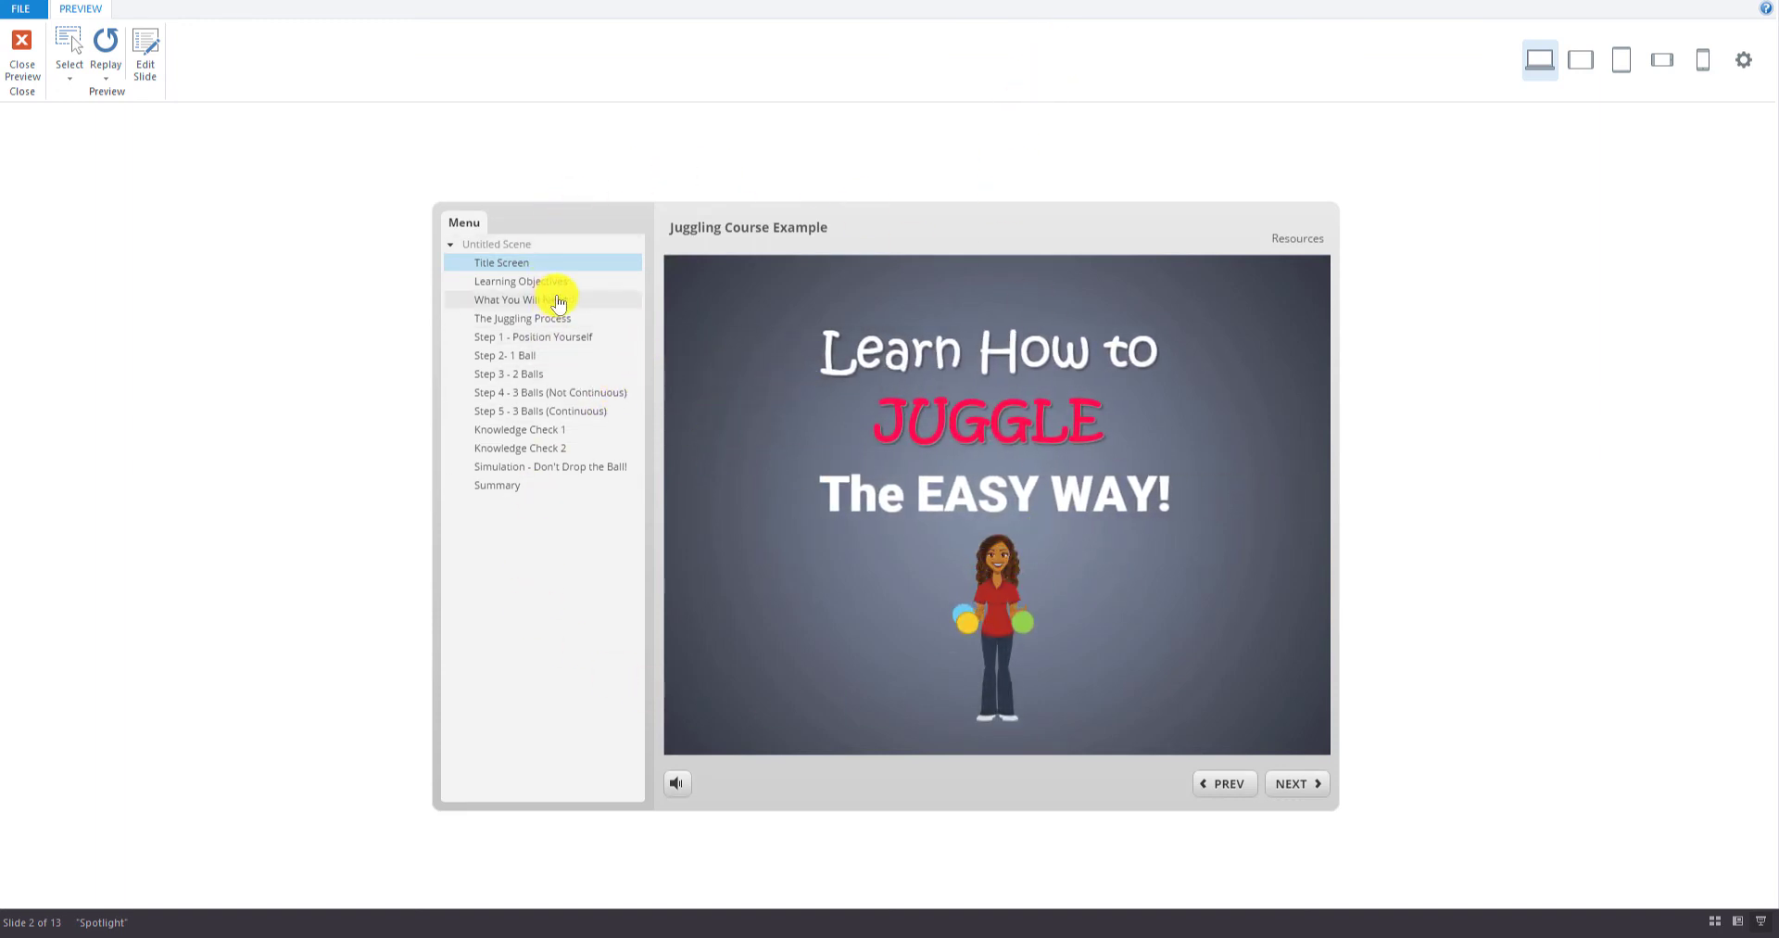
pyautogui.click(1295, 785)
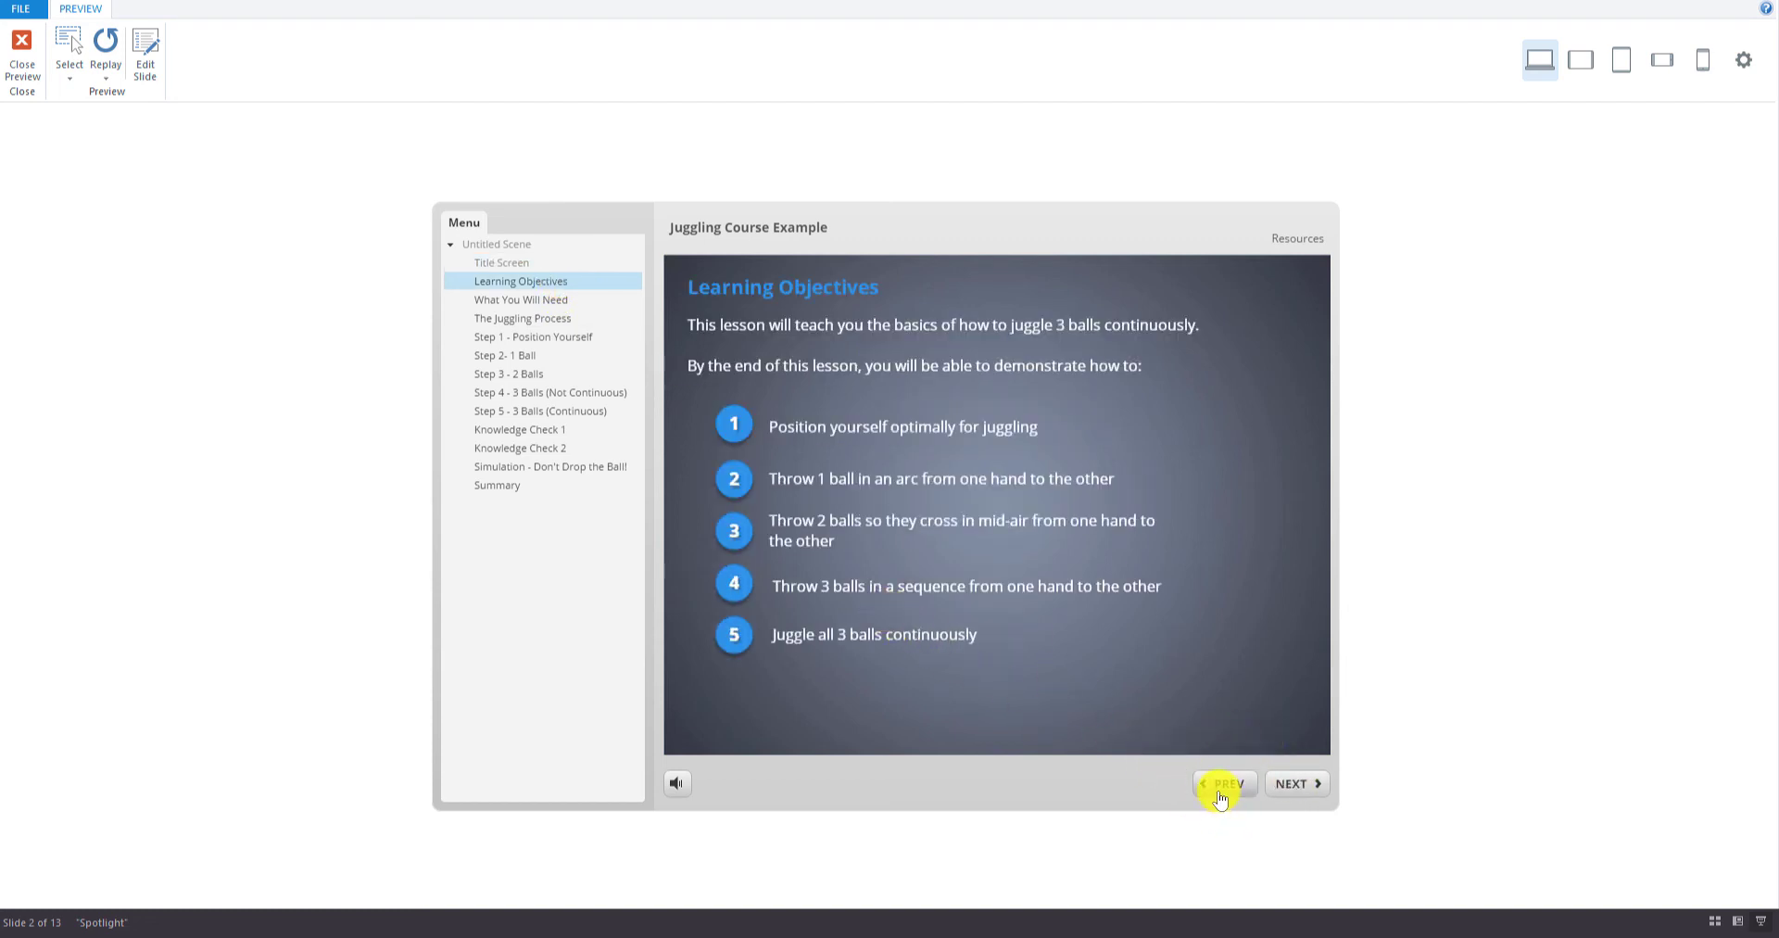
pyautogui.click(1220, 795)
pyautogui.click(1293, 788)
pyautogui.click(19, 42)
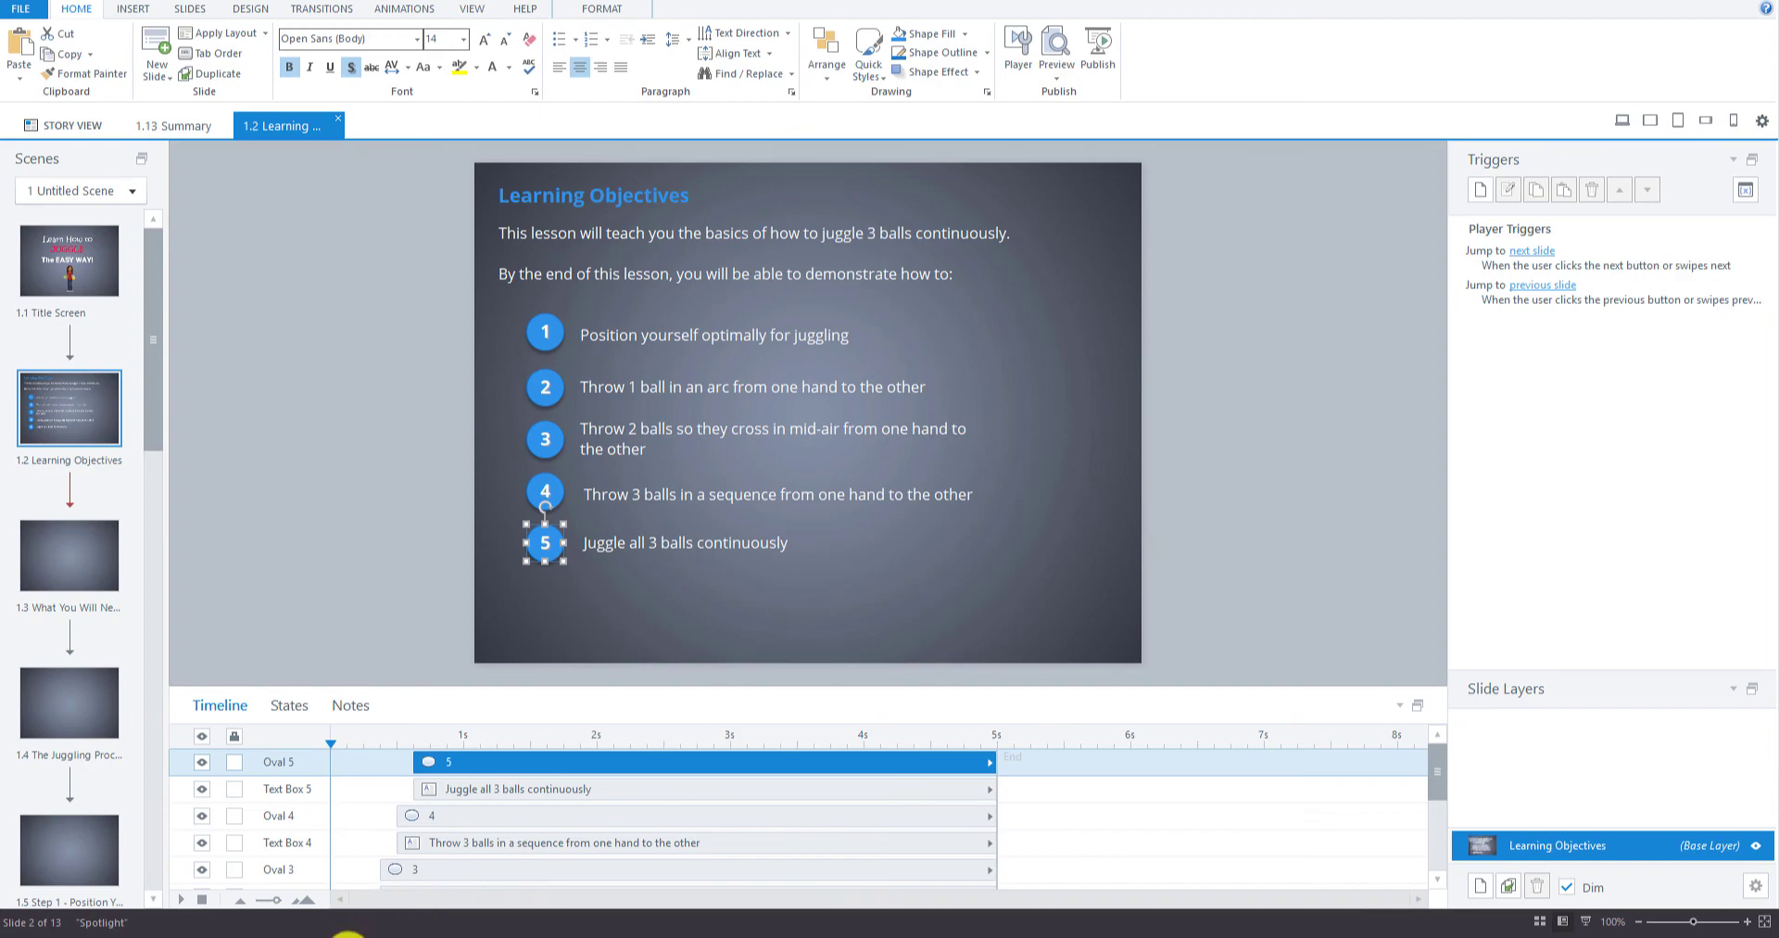
# Switch to the Juggling Course storyboard in PowerPoint and read the Learning Objectives slide's main programming considerations about animating the list items.
pyautogui.moveTo(346, 917)
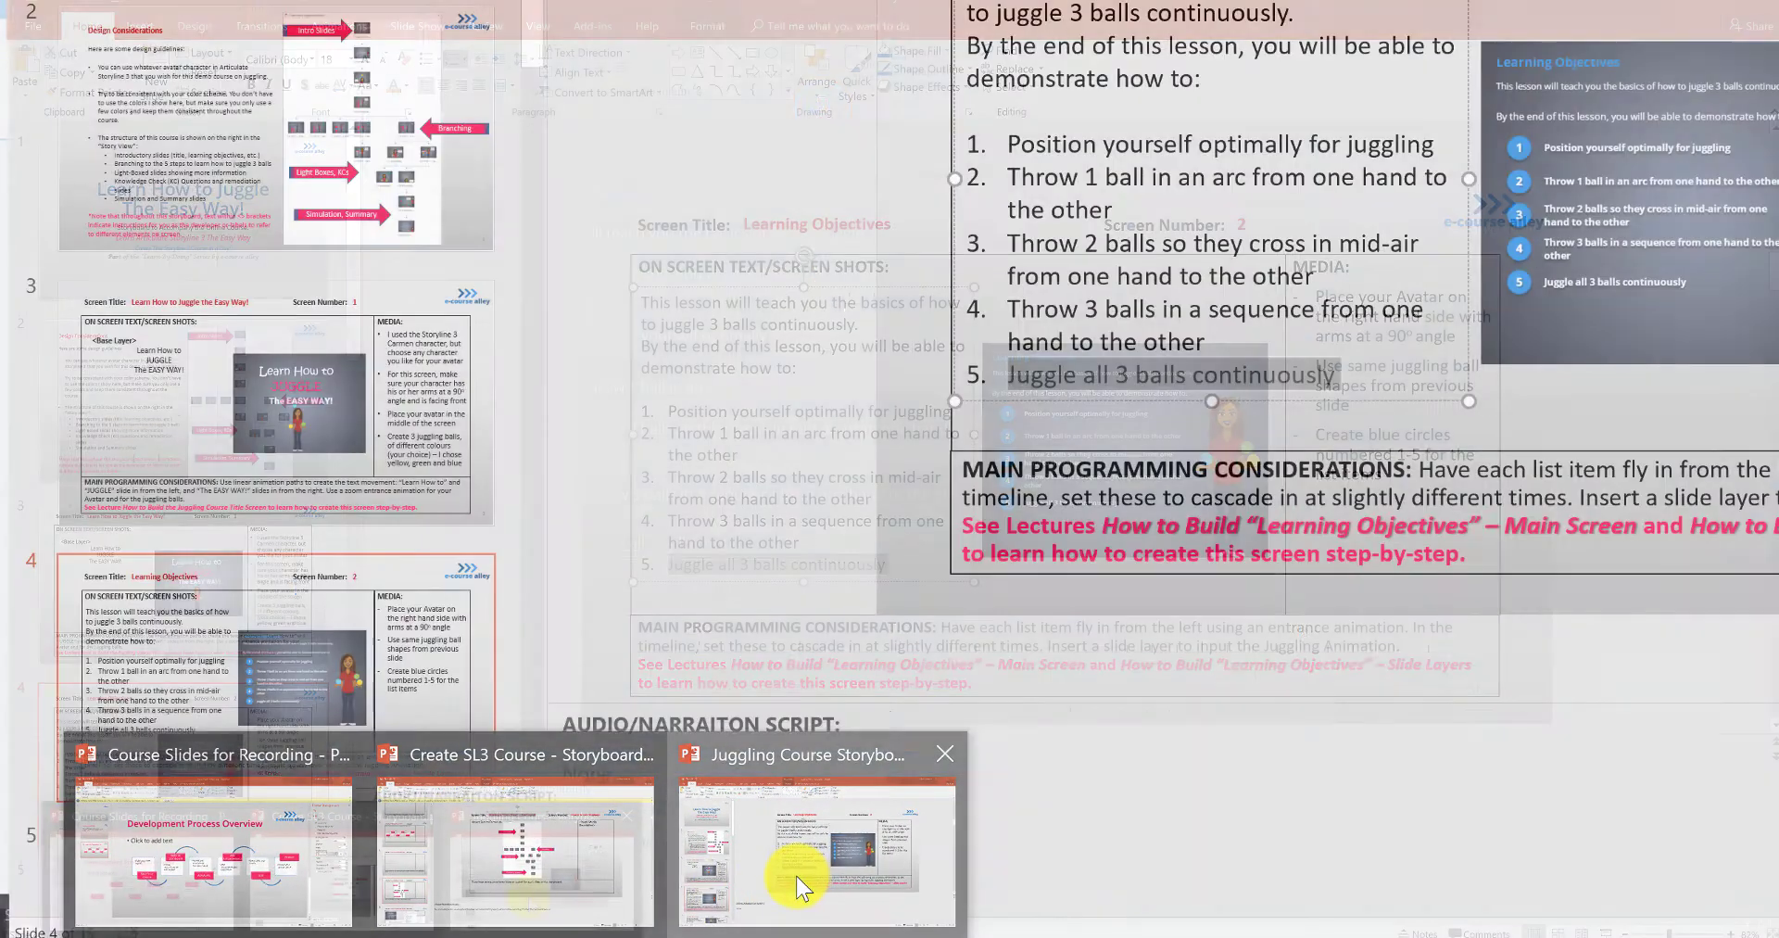
pyautogui.click(797, 890)
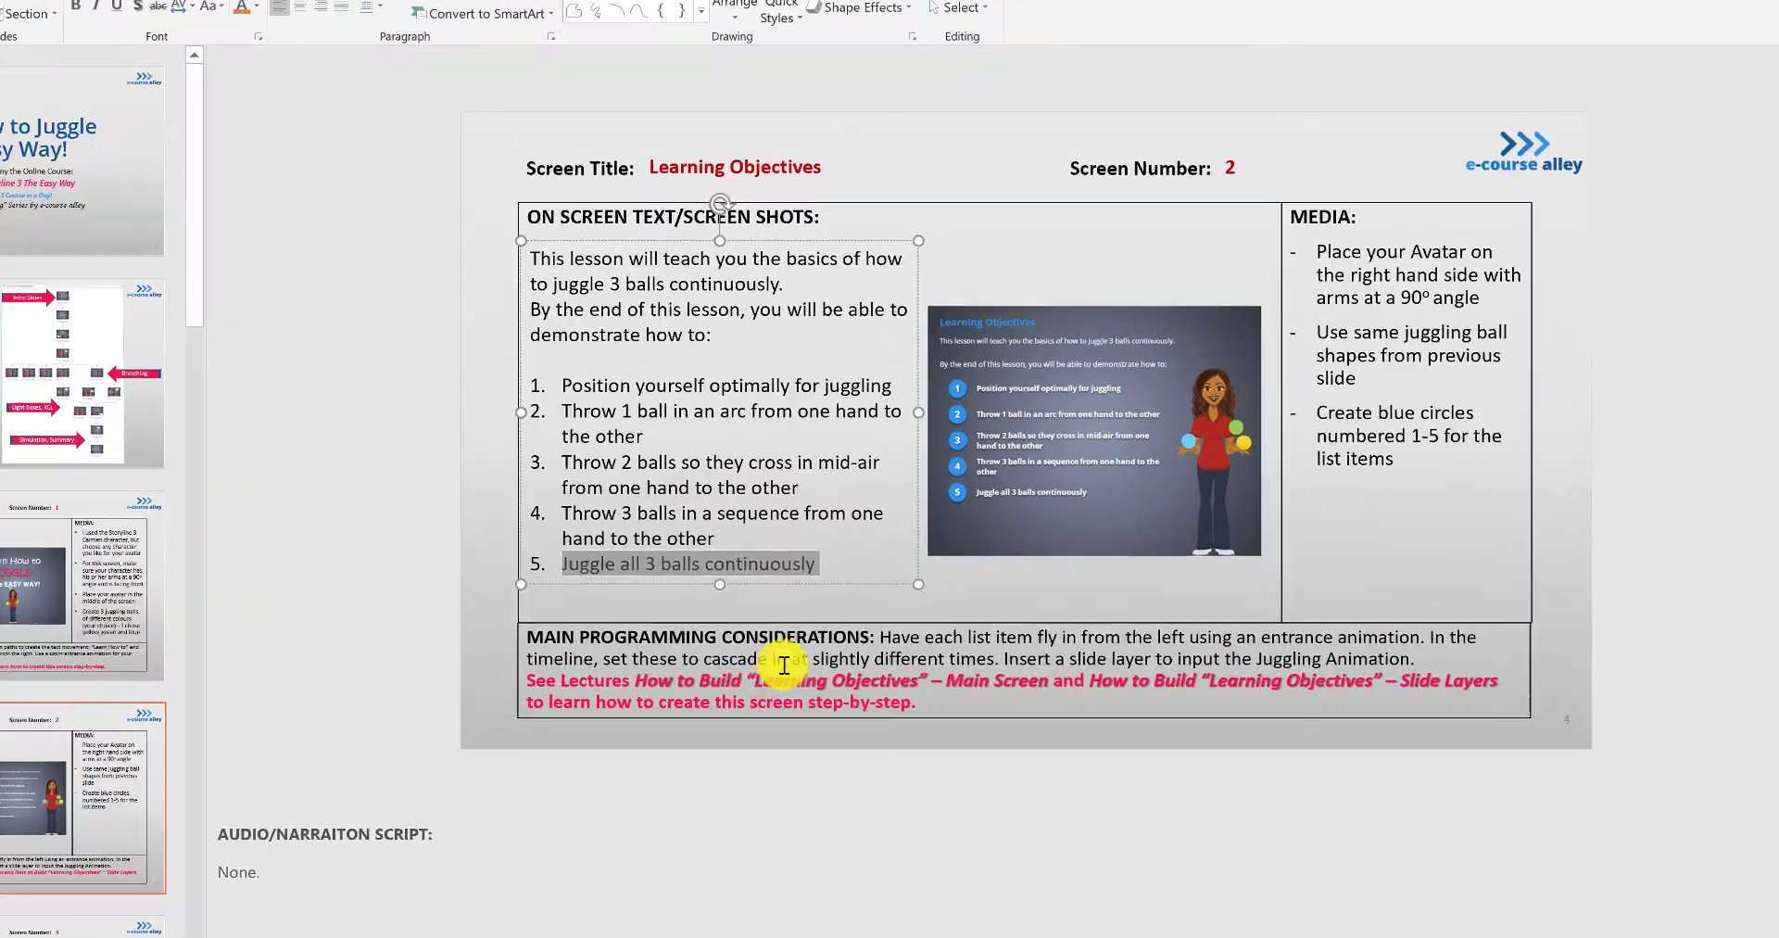
pyautogui.click(763, 641)
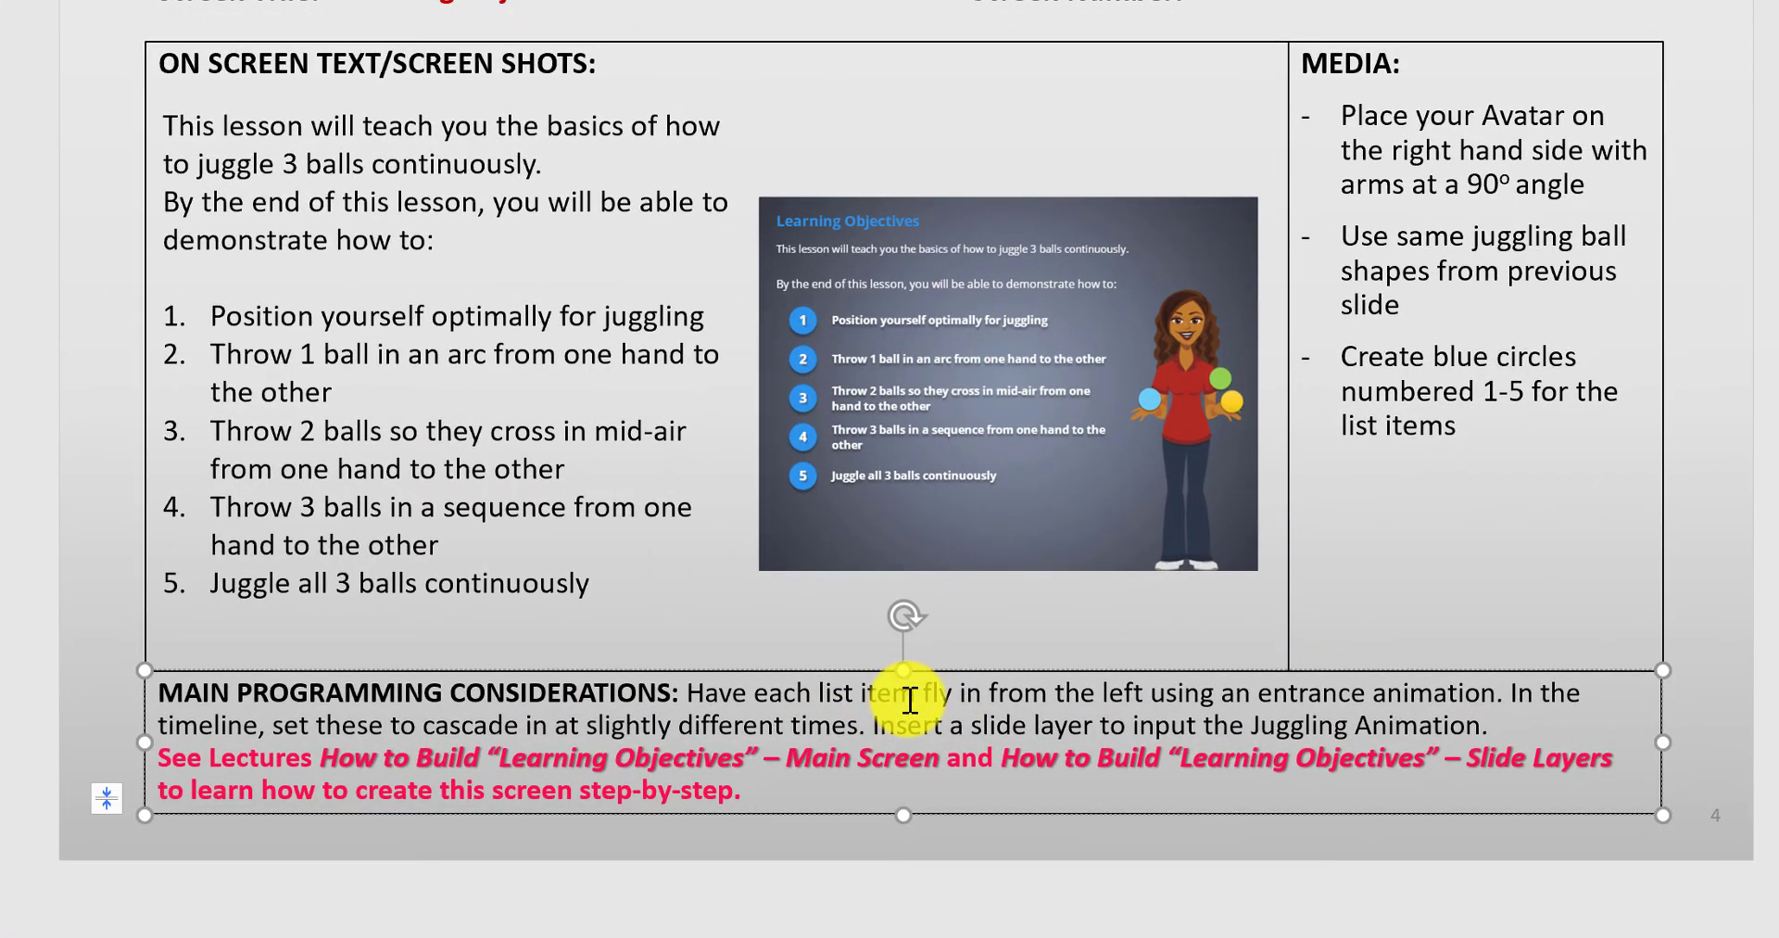
pyautogui.moveTo(910, 700); pyautogui.dragTo(1468, 702)
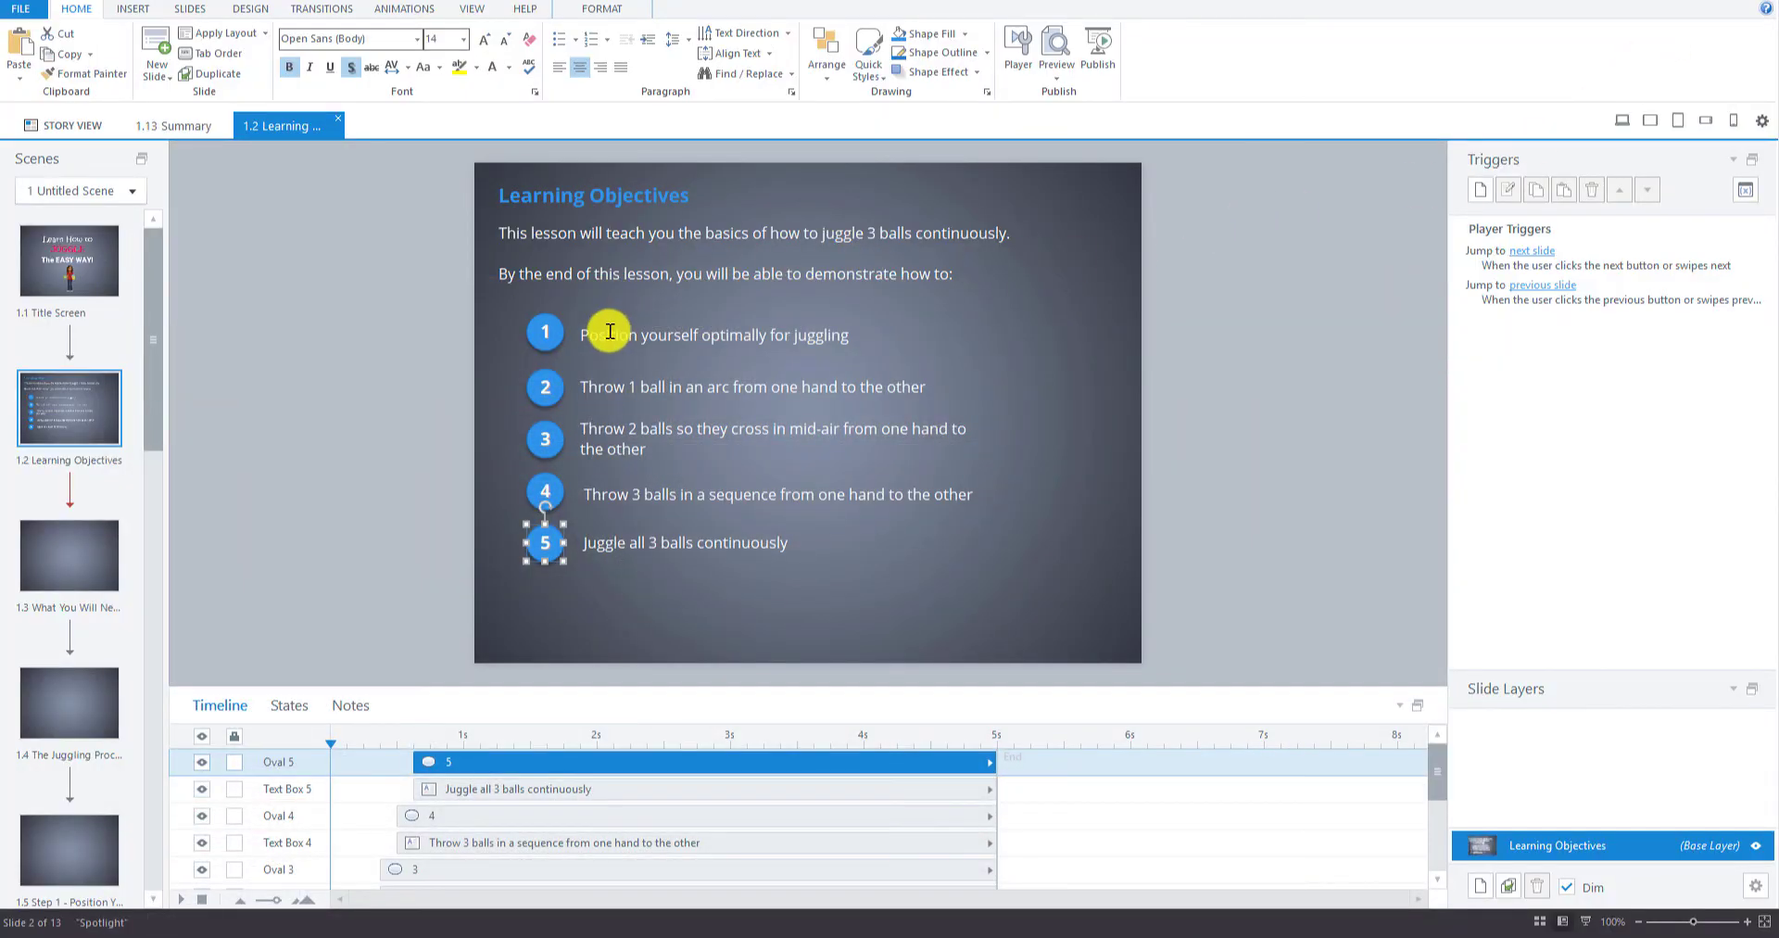
# In Storyline, give the "Position yourself optimally for juggling" text box a Fly In entrance animation from the left.
pyautogui.click(609, 336)
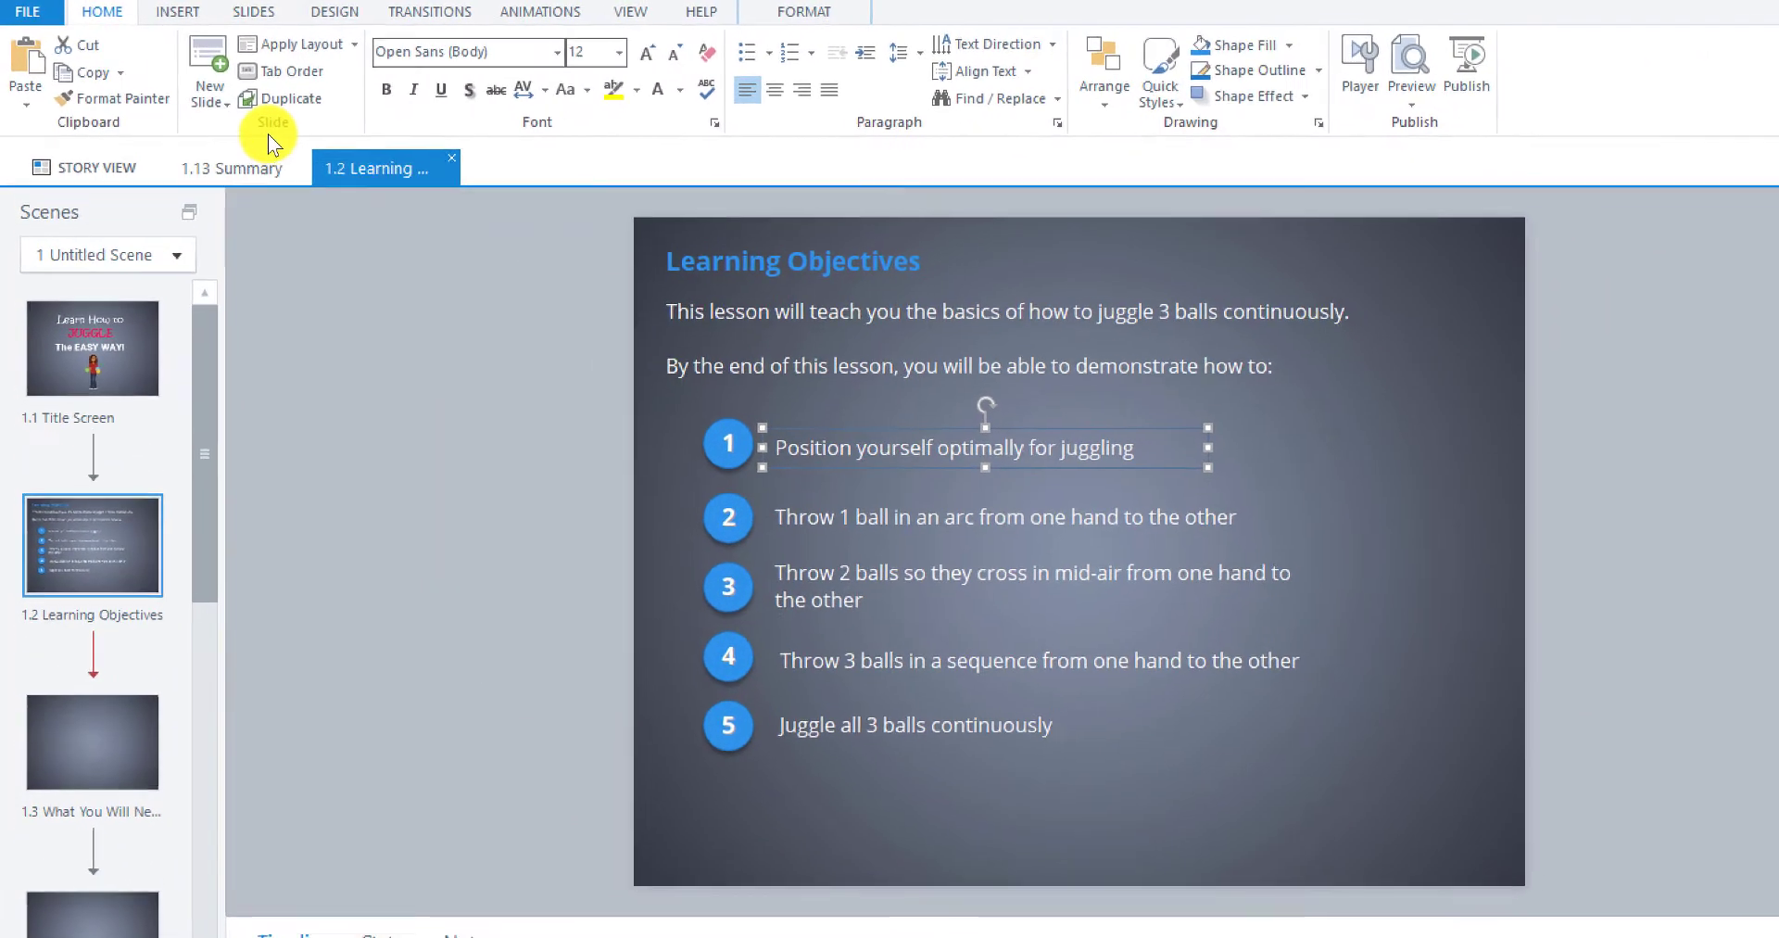
pyautogui.click(552, 11)
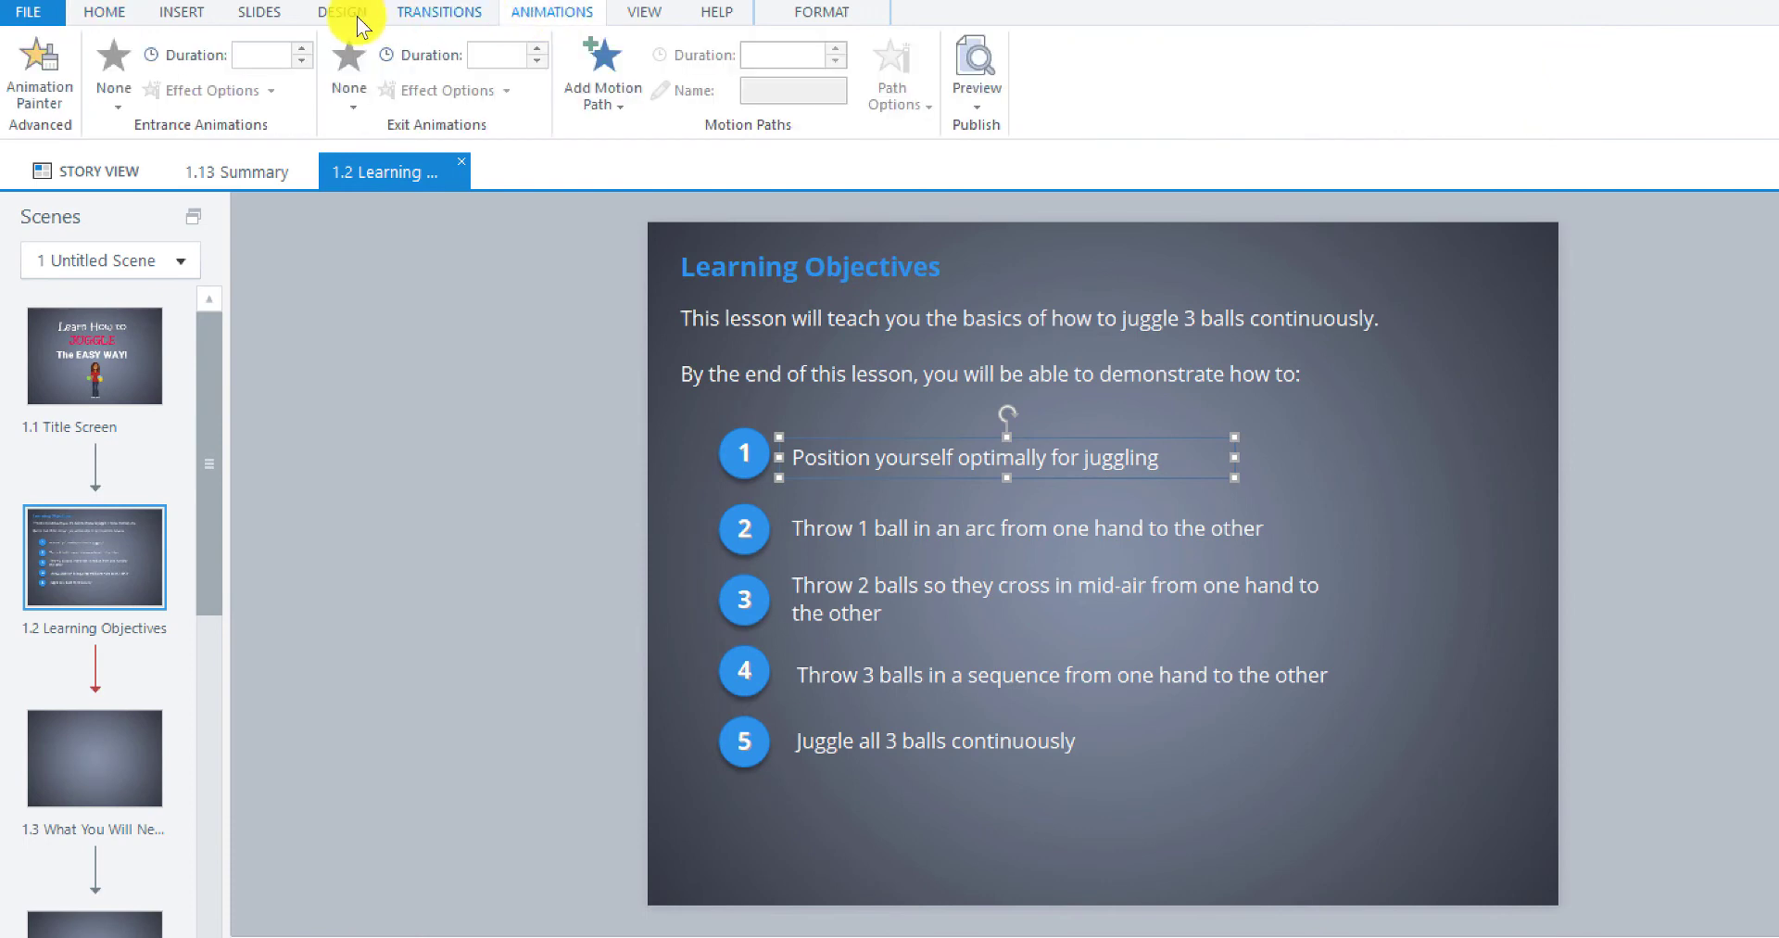
pyautogui.click(111, 104)
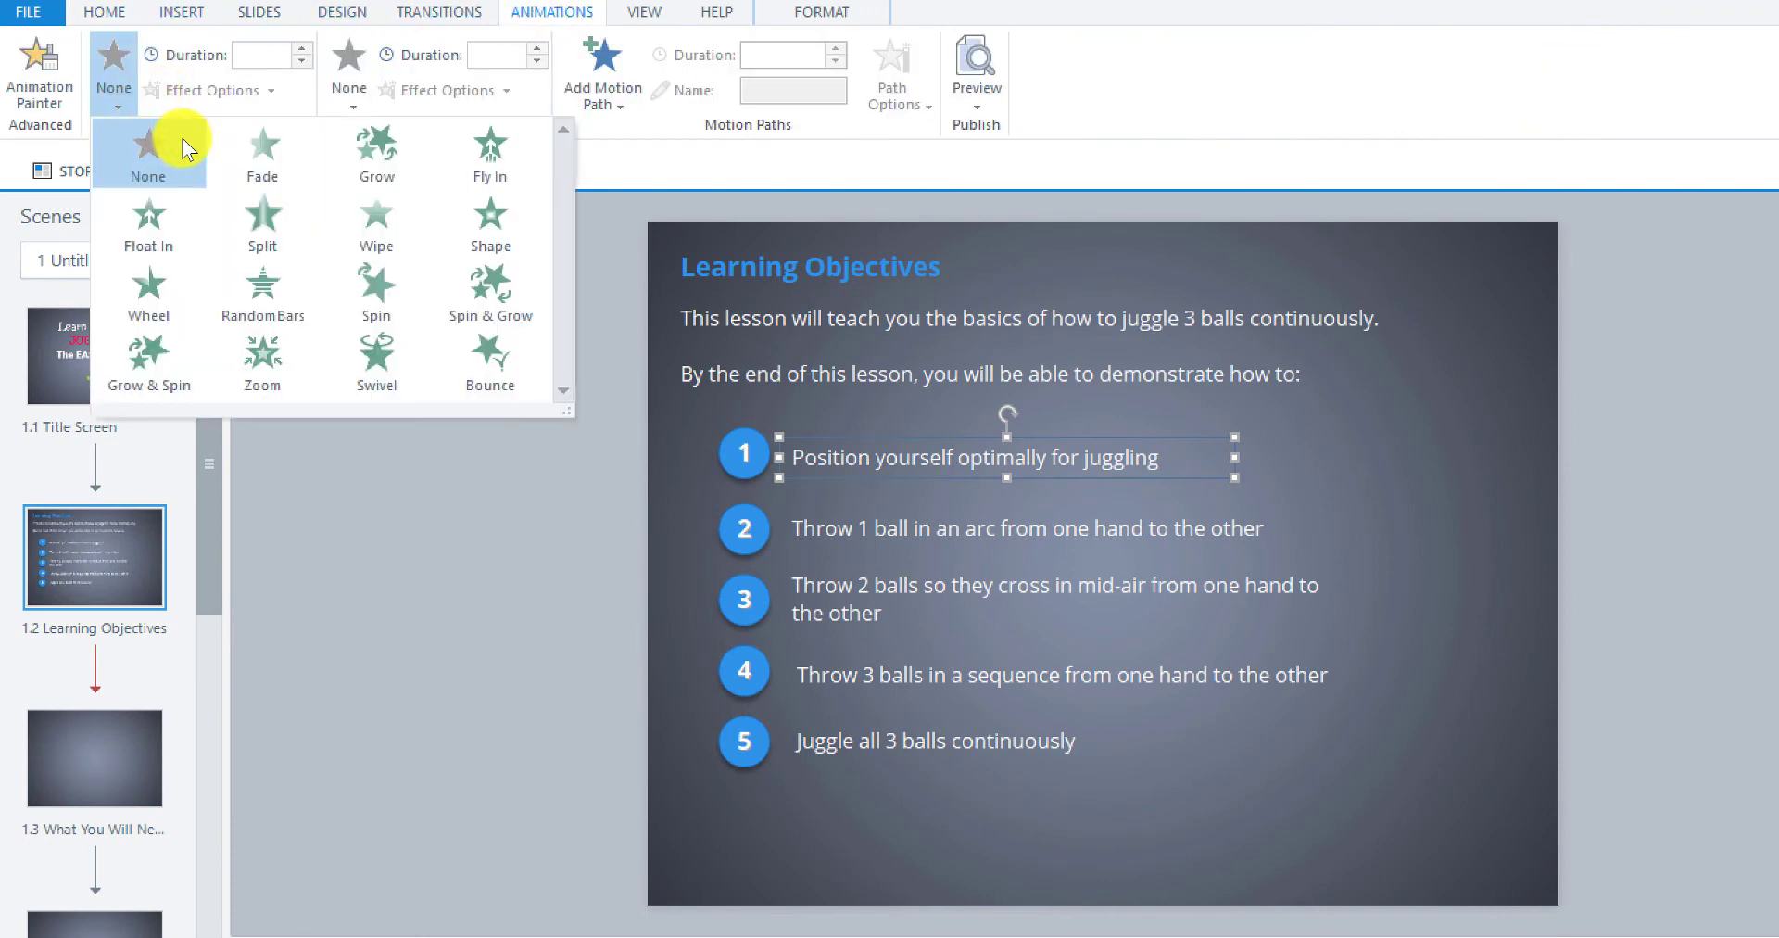
pyautogui.click(475, 149)
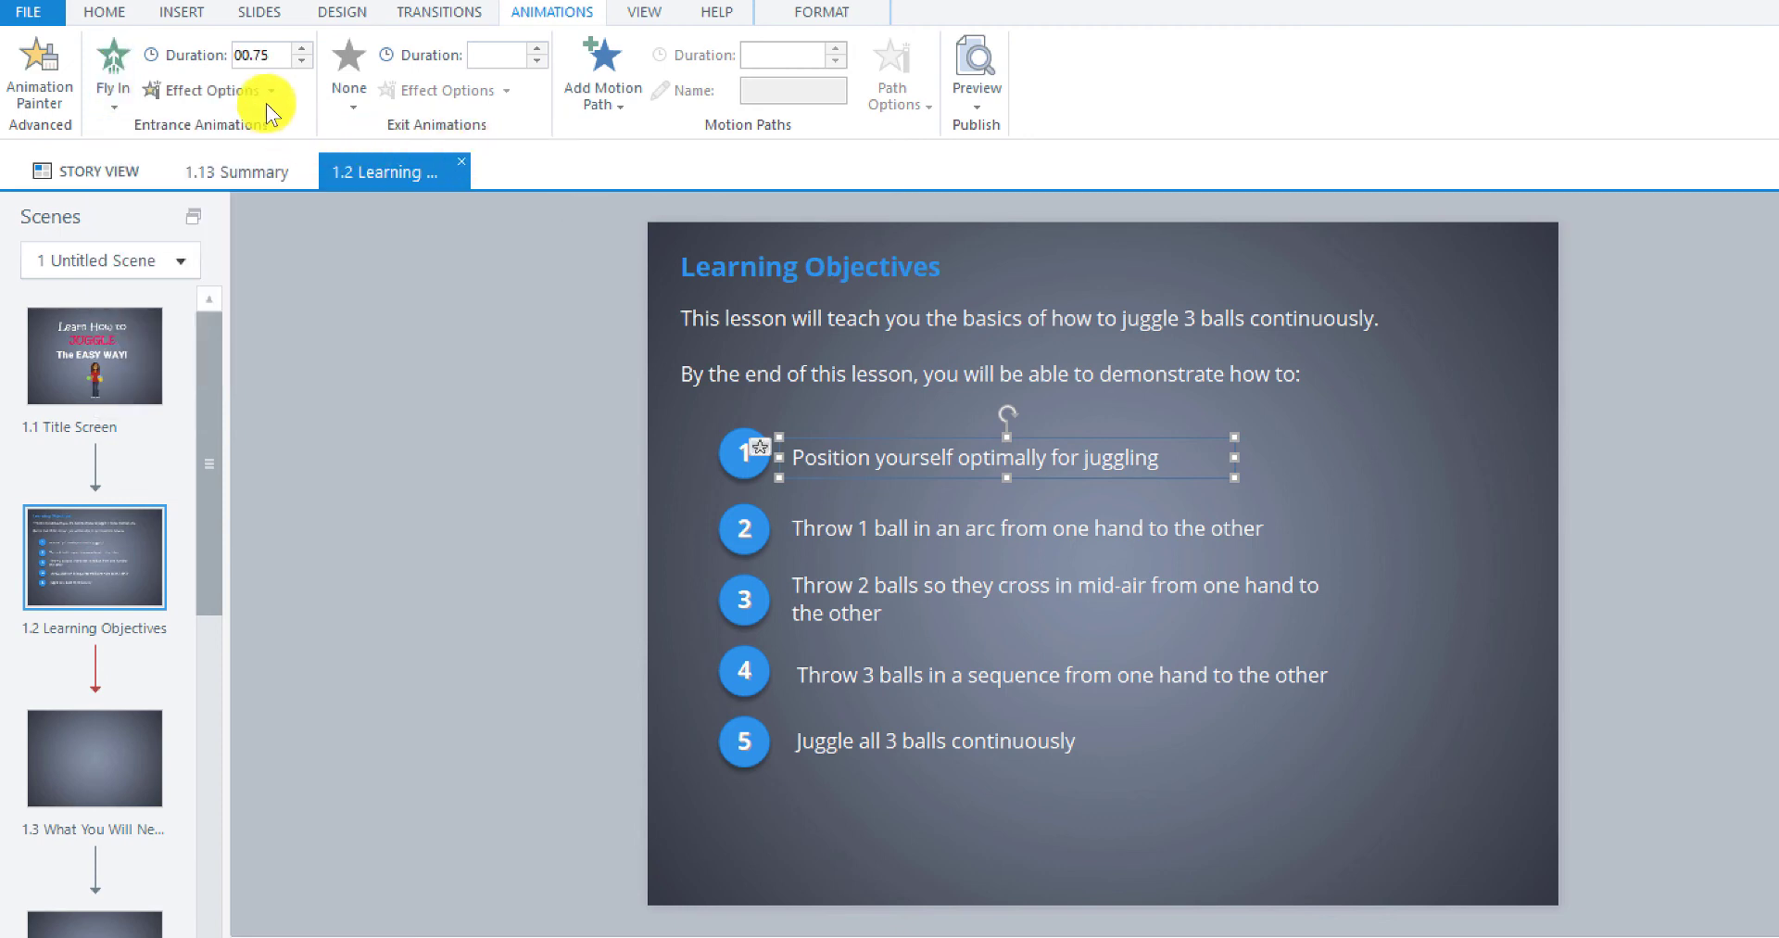
pyautogui.click(270, 89)
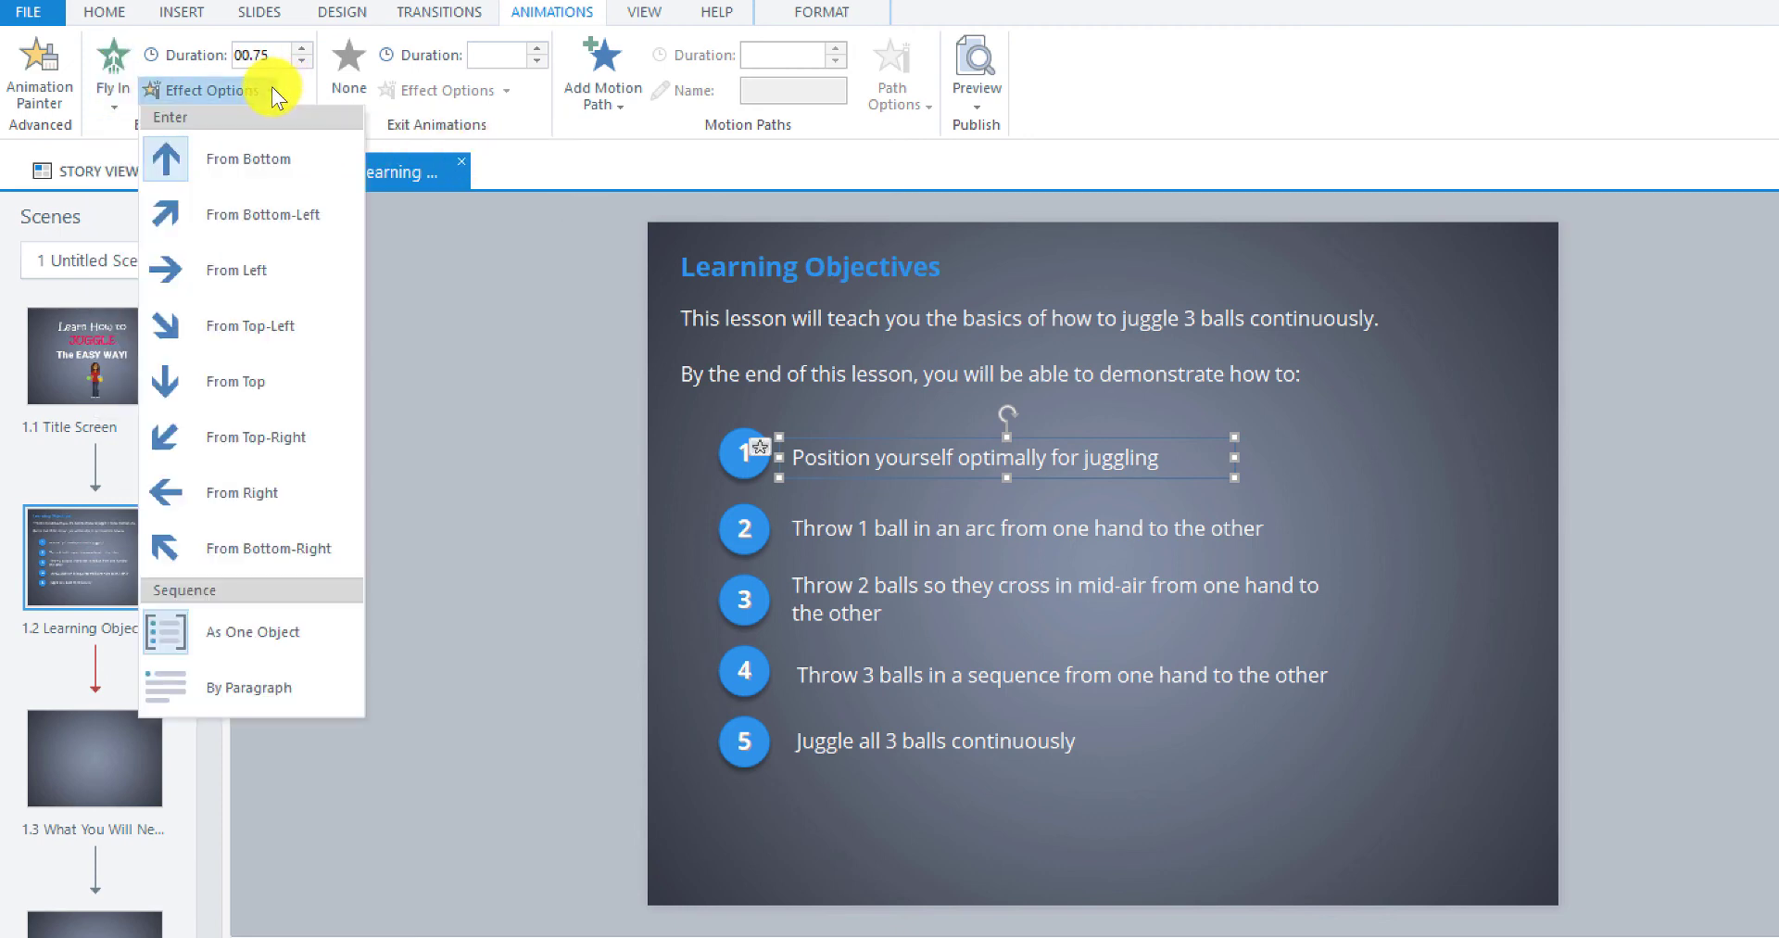
pyautogui.click(247, 269)
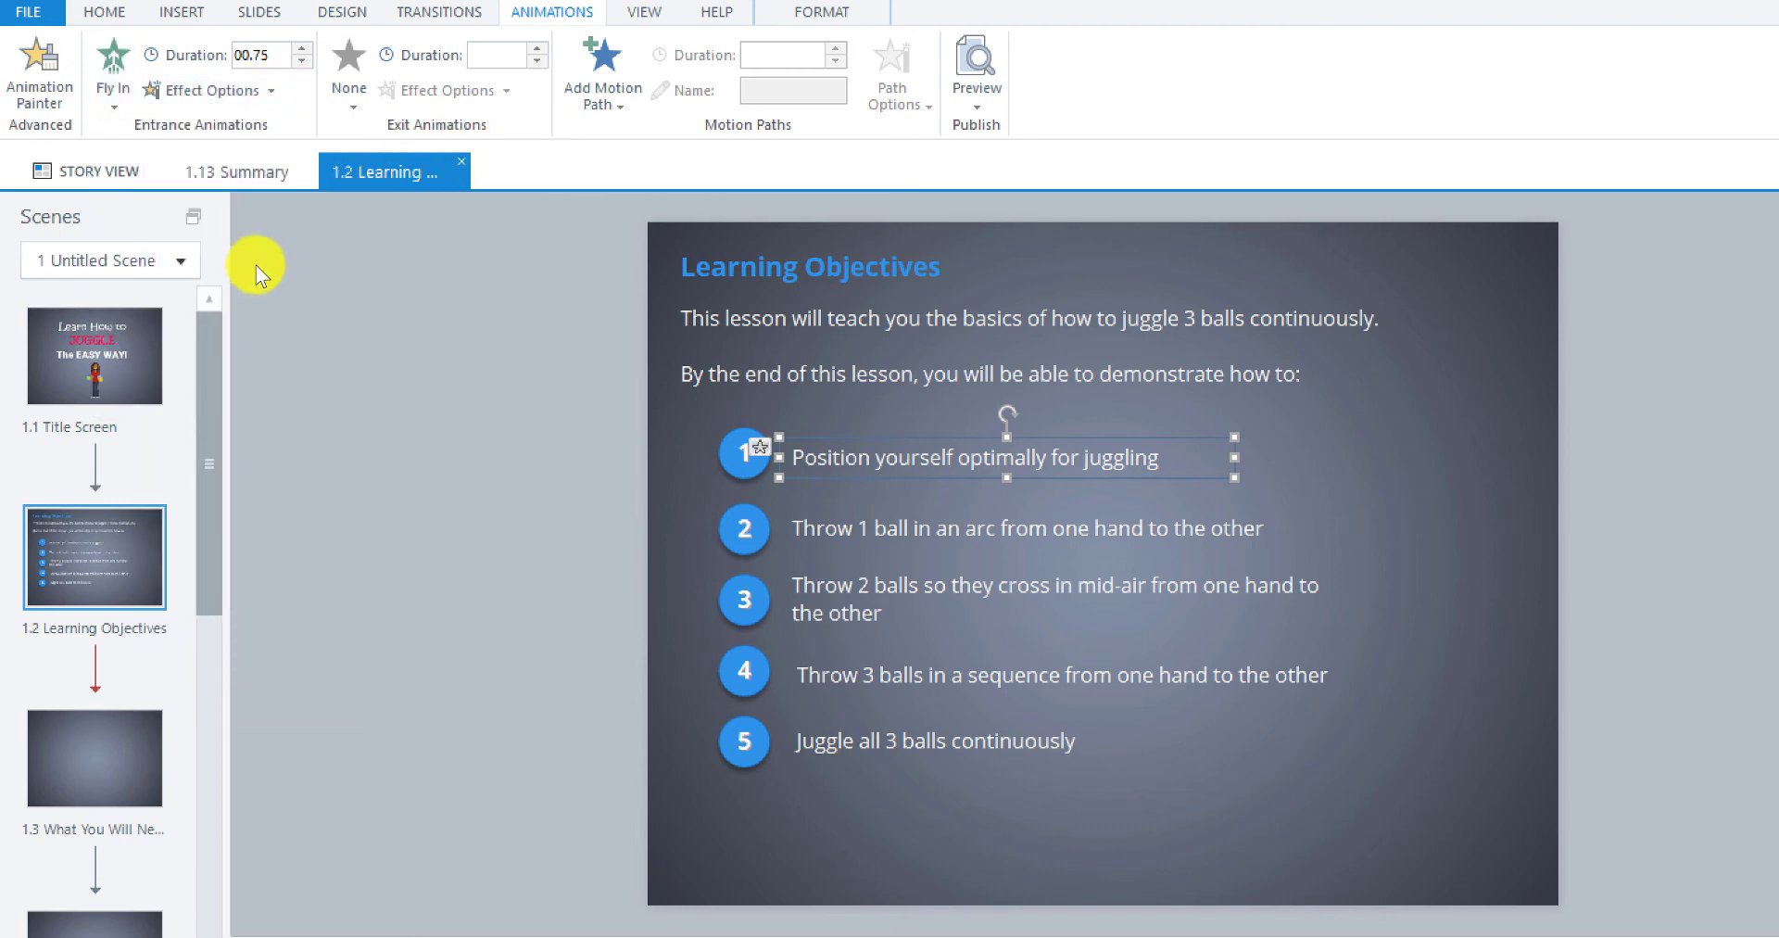
# Give the circle numbered 1 a Fly In entrance animation from the left.
pyautogui.click(740, 472)
pyautogui.click(119, 93)
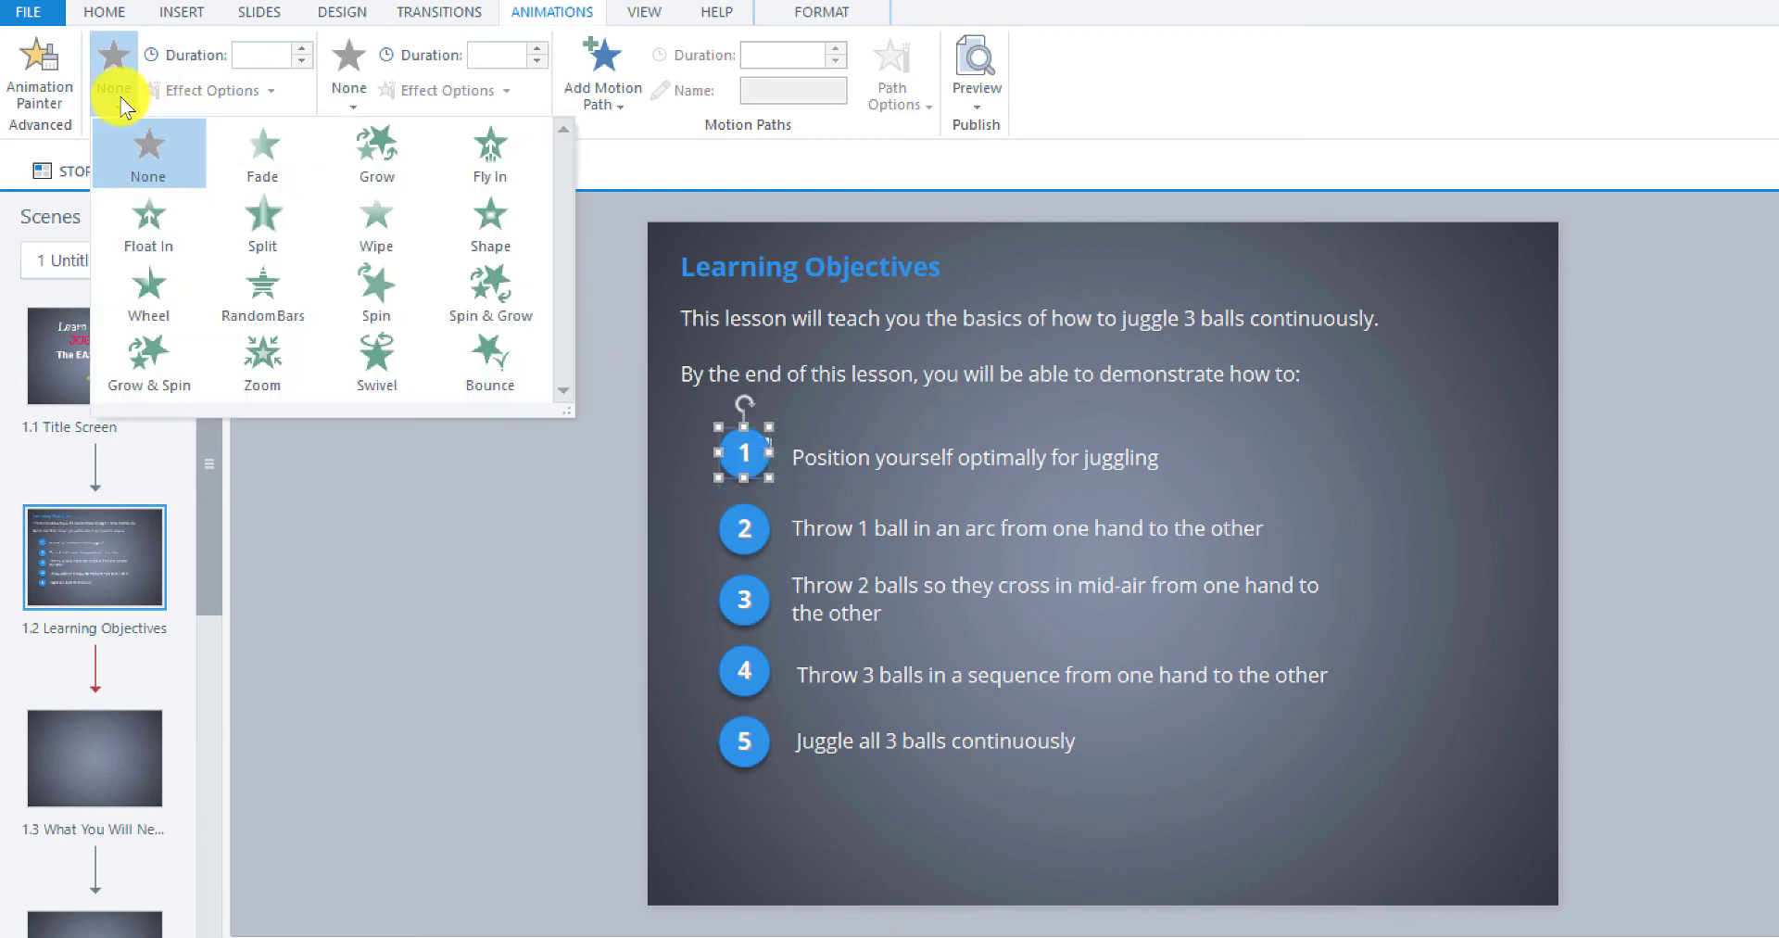
pyautogui.click(482, 159)
pyautogui.click(215, 90)
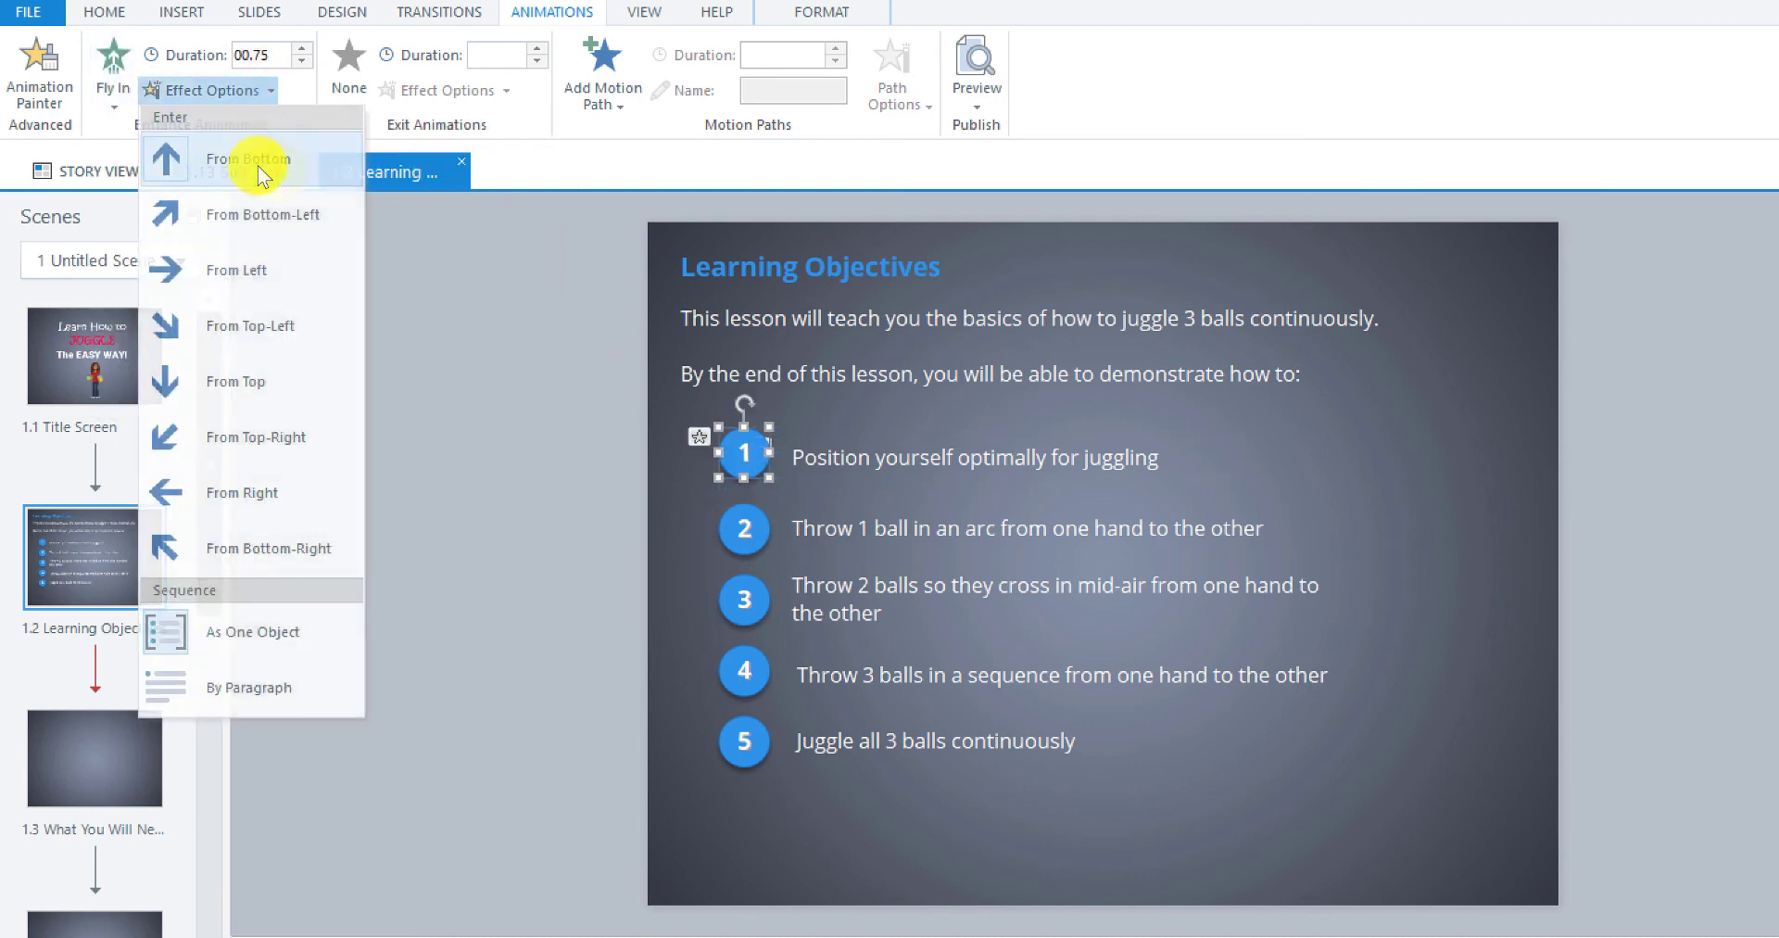
pyautogui.click(247, 159)
# Give the second objective's text box and its numbered circle Fly In entrance animations from the left.
pyautogui.click(873, 535)
pyautogui.click(130, 97)
pyautogui.click(490, 148)
pyautogui.click(215, 90)
pyautogui.click(744, 528)
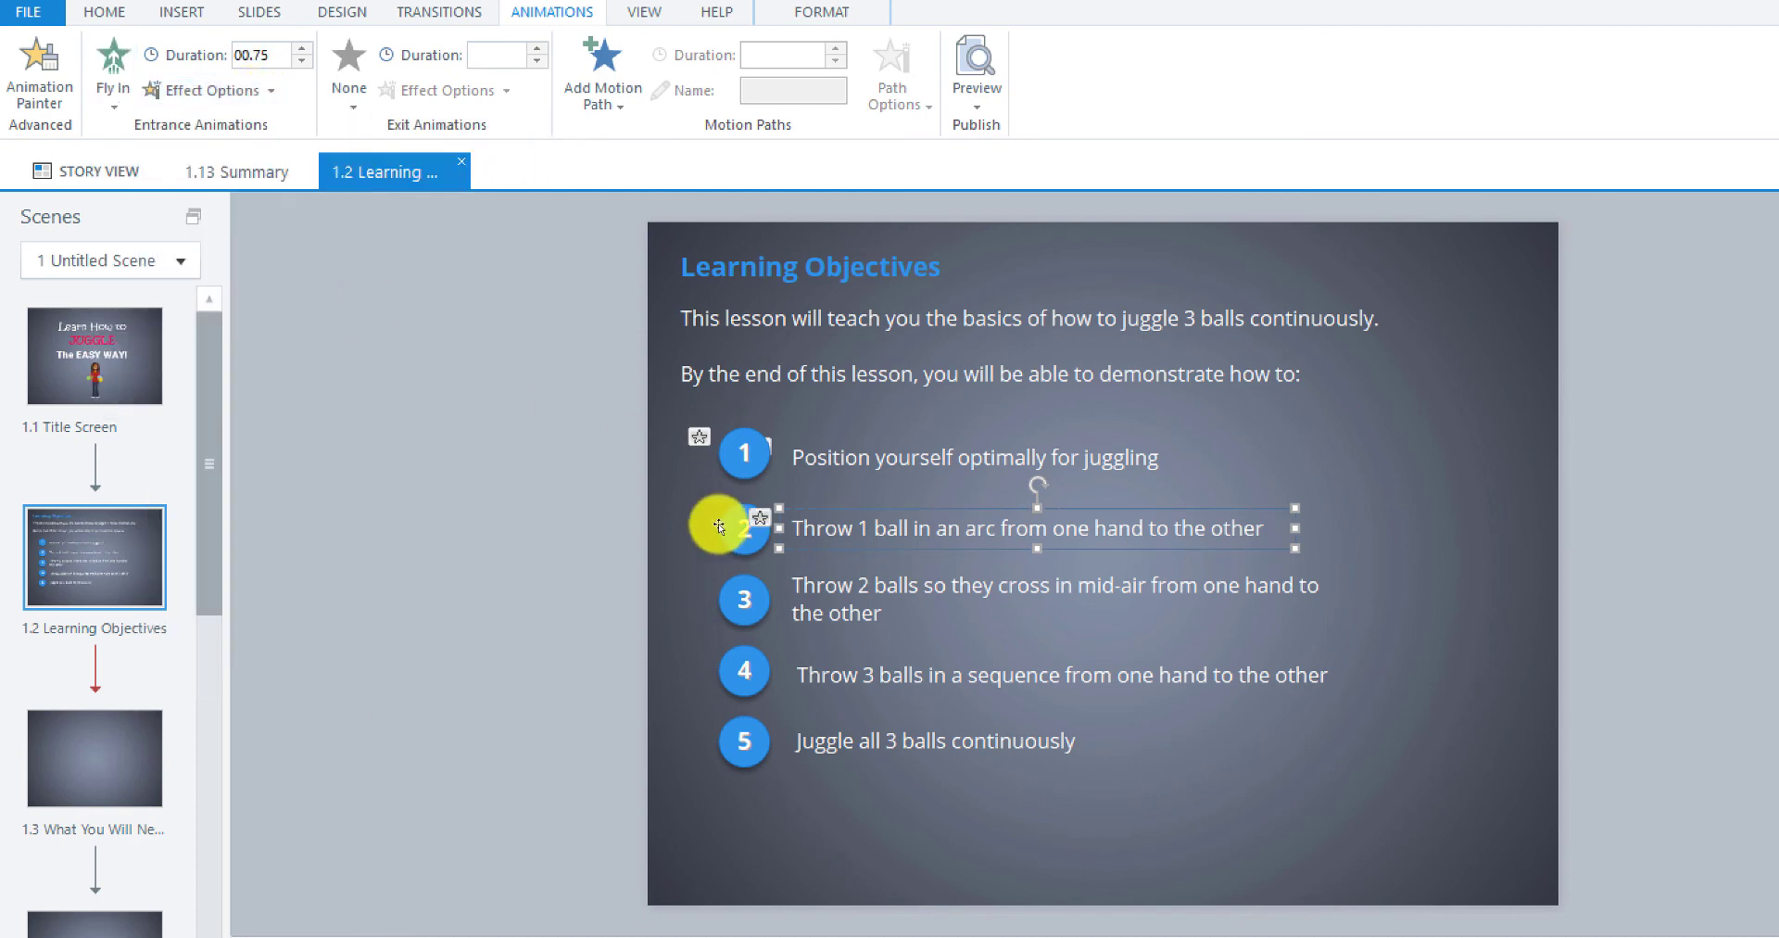
pyautogui.click(119, 92)
pyautogui.click(490, 148)
pyautogui.click(215, 90)
pyautogui.click(248, 158)
# Give the third objective's text box and its numbered circle Fly In entrance animations from the left.
pyautogui.click(842, 588)
pyautogui.click(119, 93)
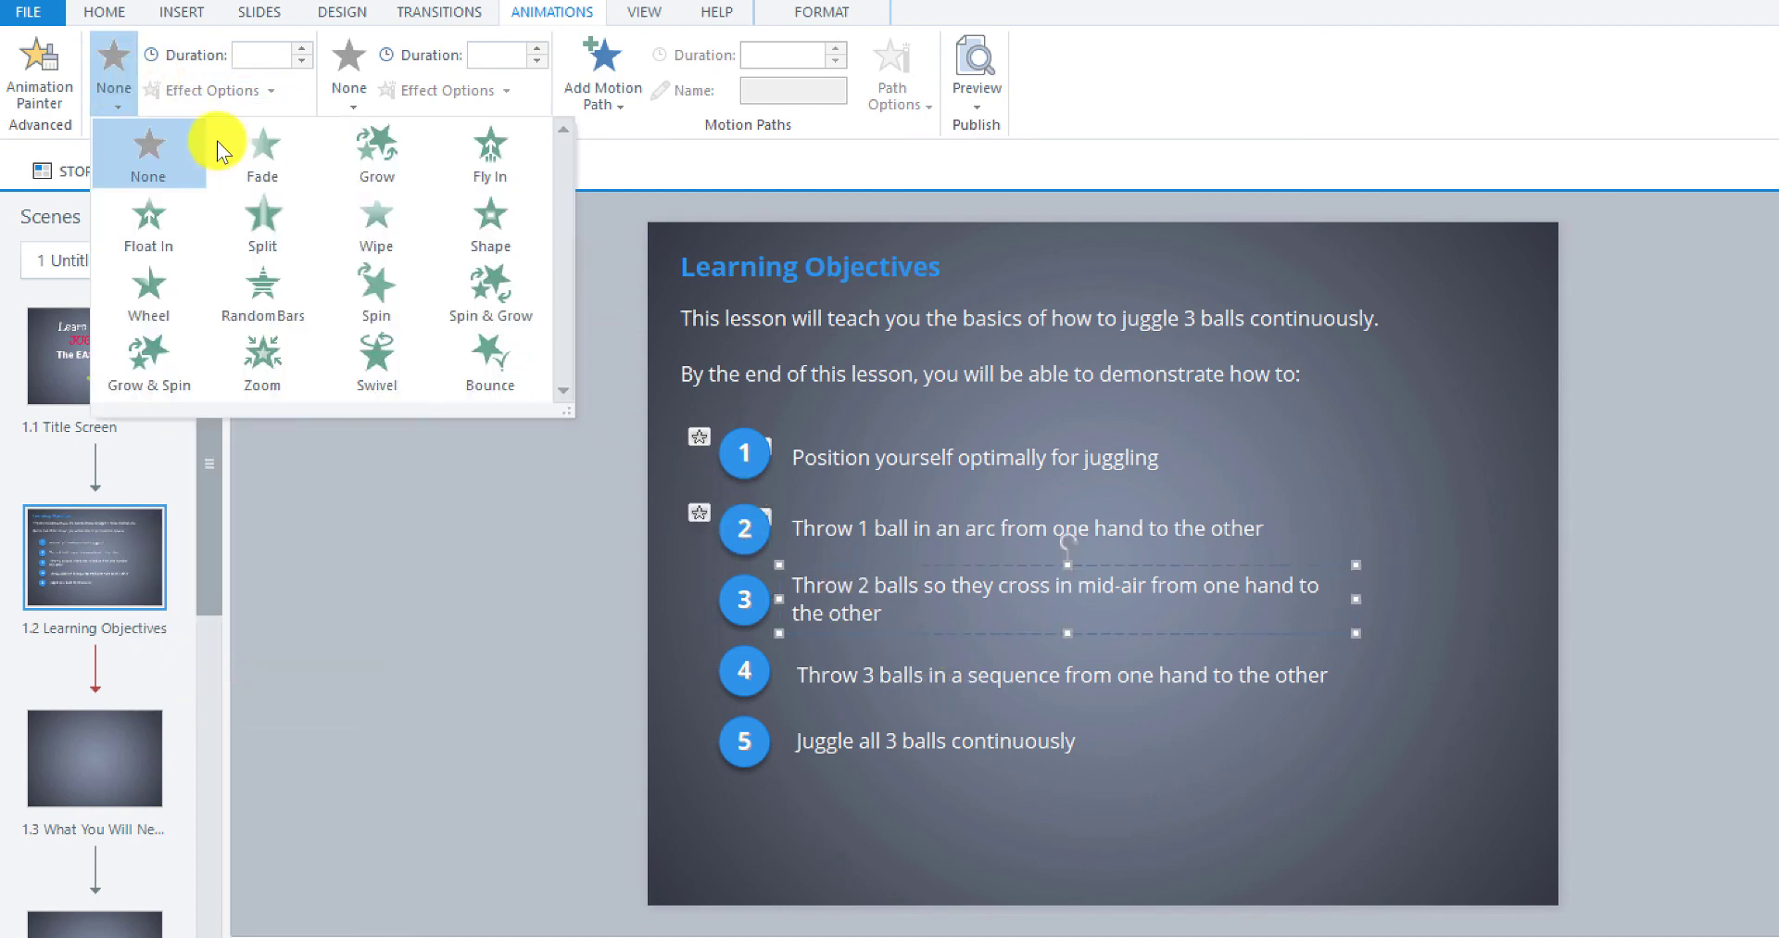
pyautogui.click(487, 156)
pyautogui.click(215, 90)
pyautogui.click(248, 158)
pyautogui.click(766, 600)
pyautogui.click(119, 93)
pyautogui.click(490, 148)
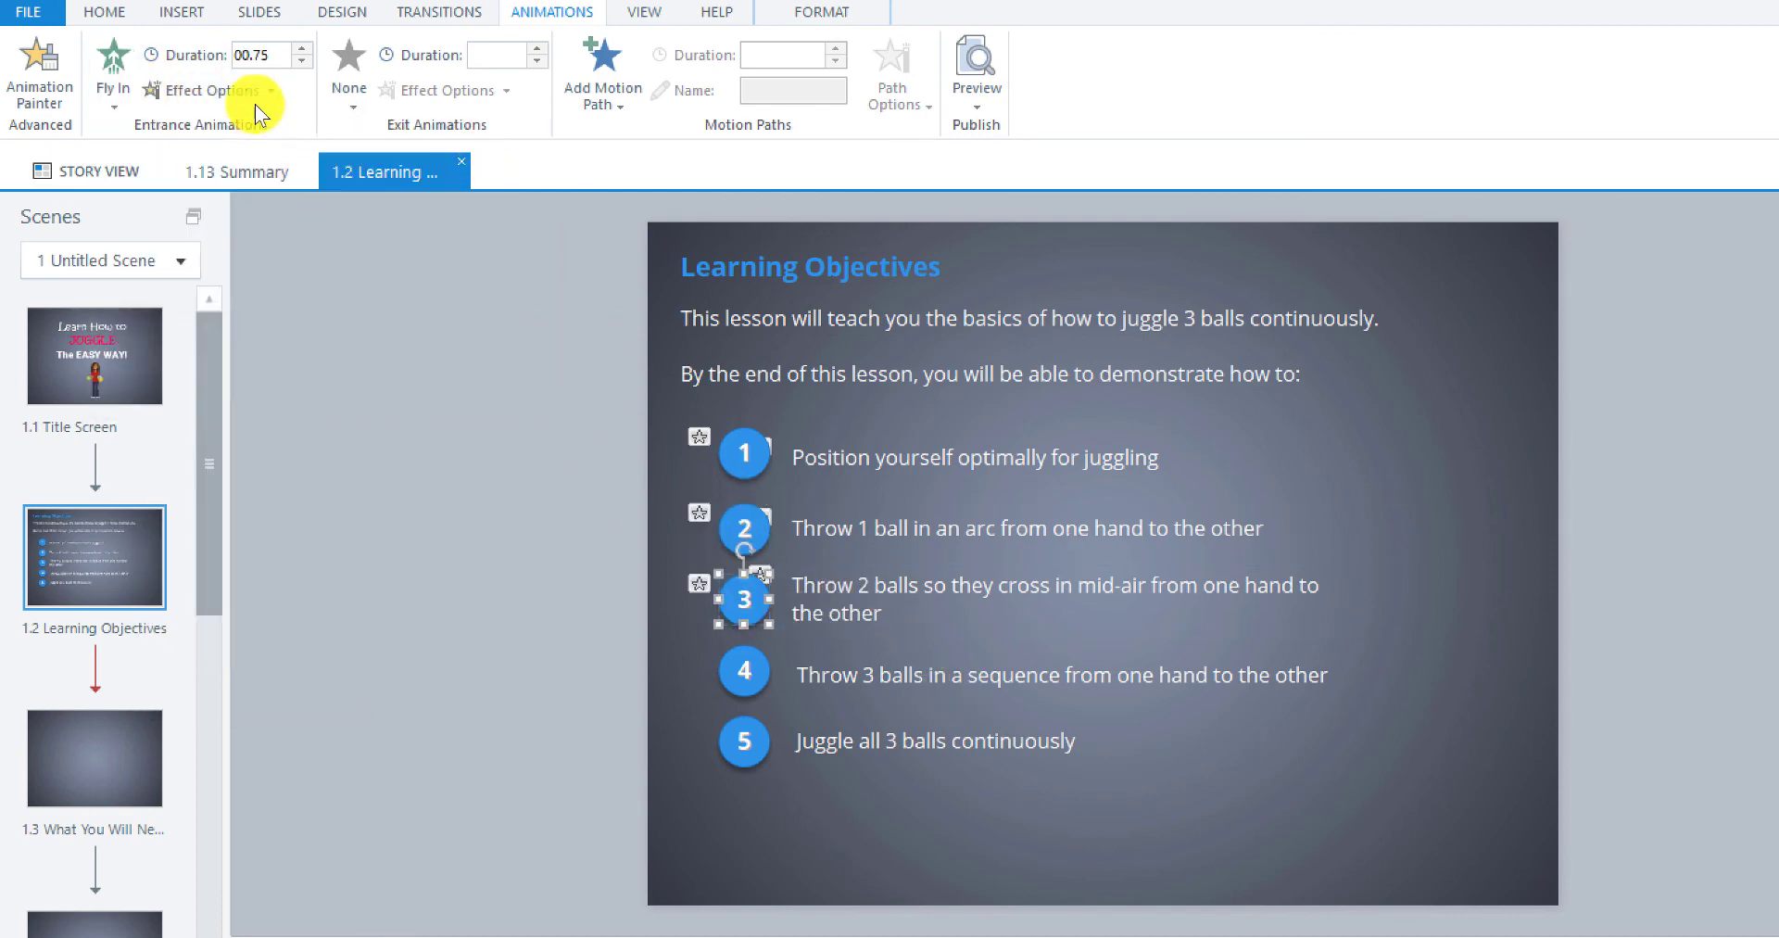
pyautogui.click(215, 90)
pyautogui.click(249, 159)
# Give the circle numbered 4 and the fourth objective's text box Fly In entrance animations from the left.
pyautogui.click(744, 669)
pyautogui.click(119, 92)
pyautogui.click(490, 149)
pyautogui.click(215, 89)
pyautogui.click(248, 159)
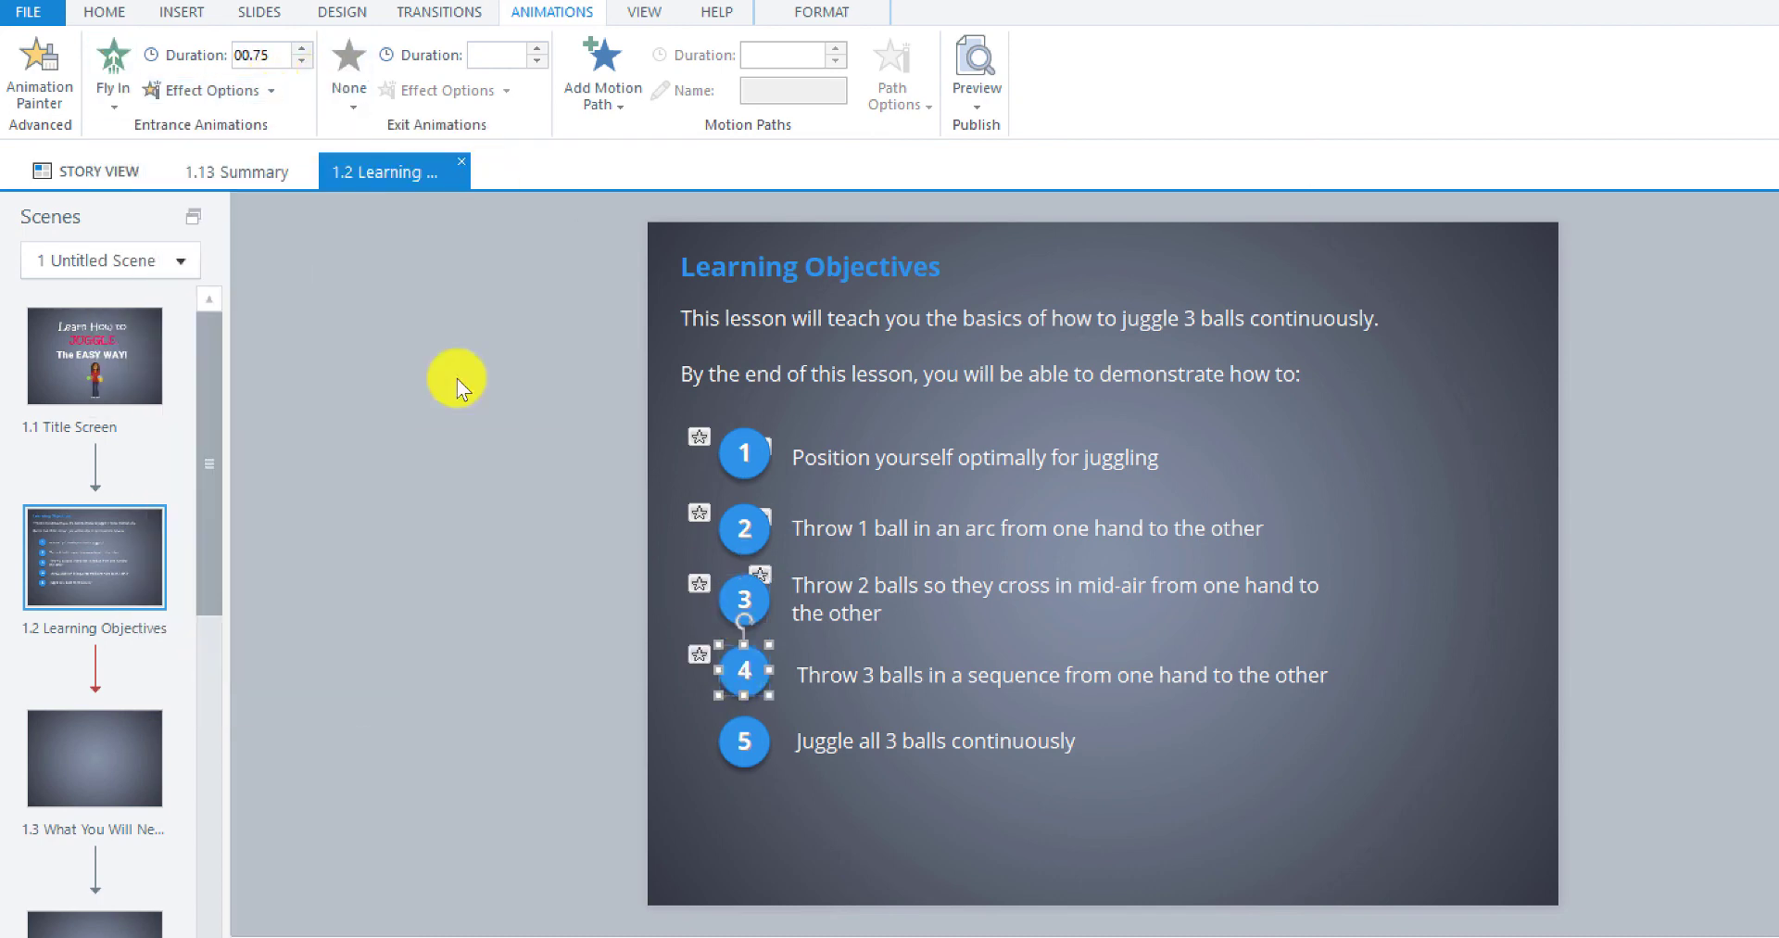
pyautogui.click(842, 674)
pyautogui.click(119, 93)
pyautogui.click(490, 148)
pyautogui.click(215, 90)
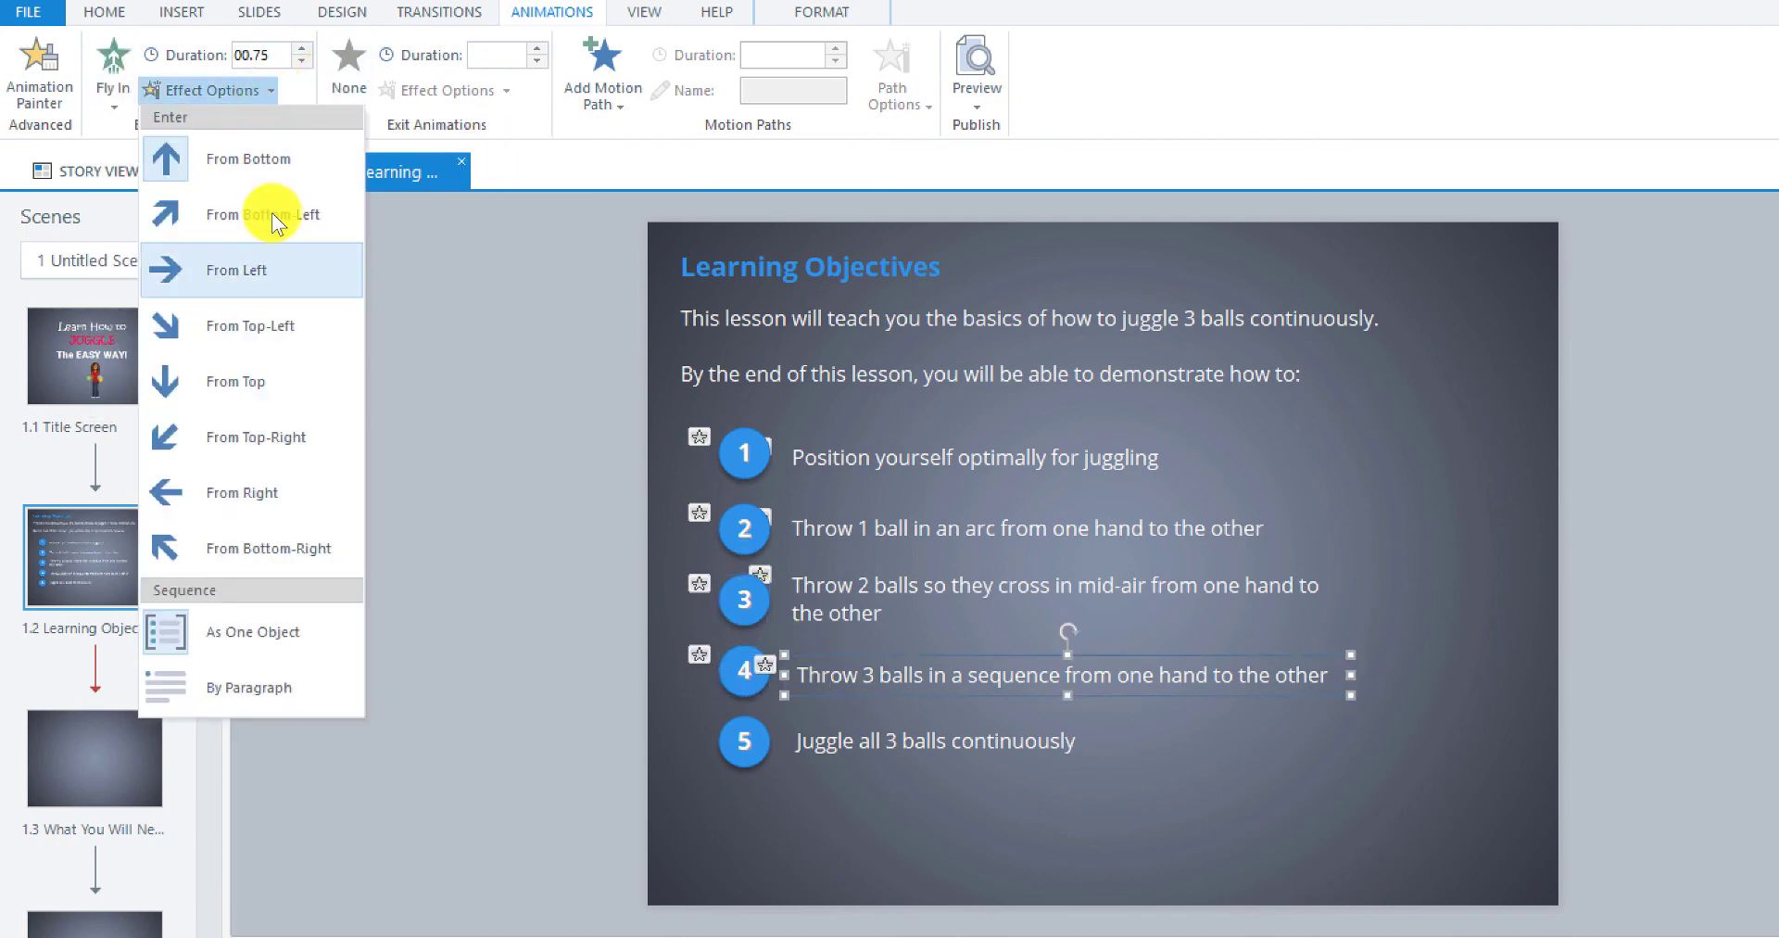
pyautogui.click(248, 158)
pyautogui.click(744, 669)
pyautogui.click(119, 93)
pyautogui.click(821, 671)
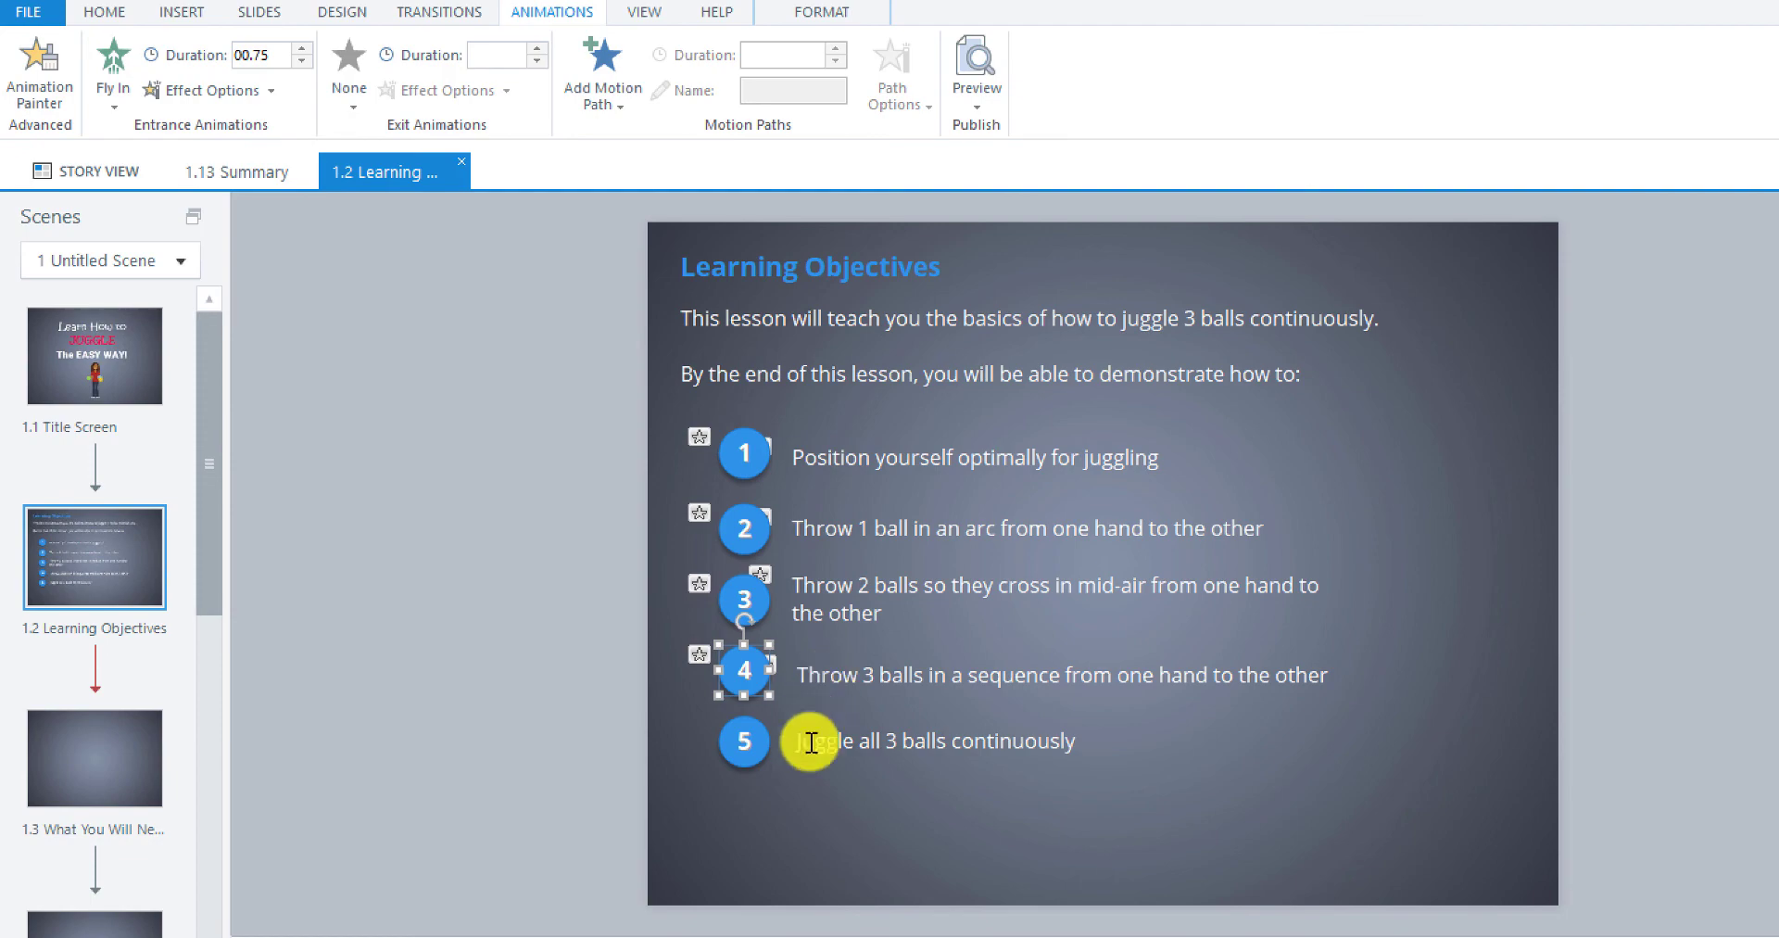
# Give the "Juggle all 3 balls continuously" text box and the circle numbered 5 Fly In entrance animations.
pyautogui.click(806, 738)
pyautogui.click(113, 72)
pyautogui.click(491, 148)
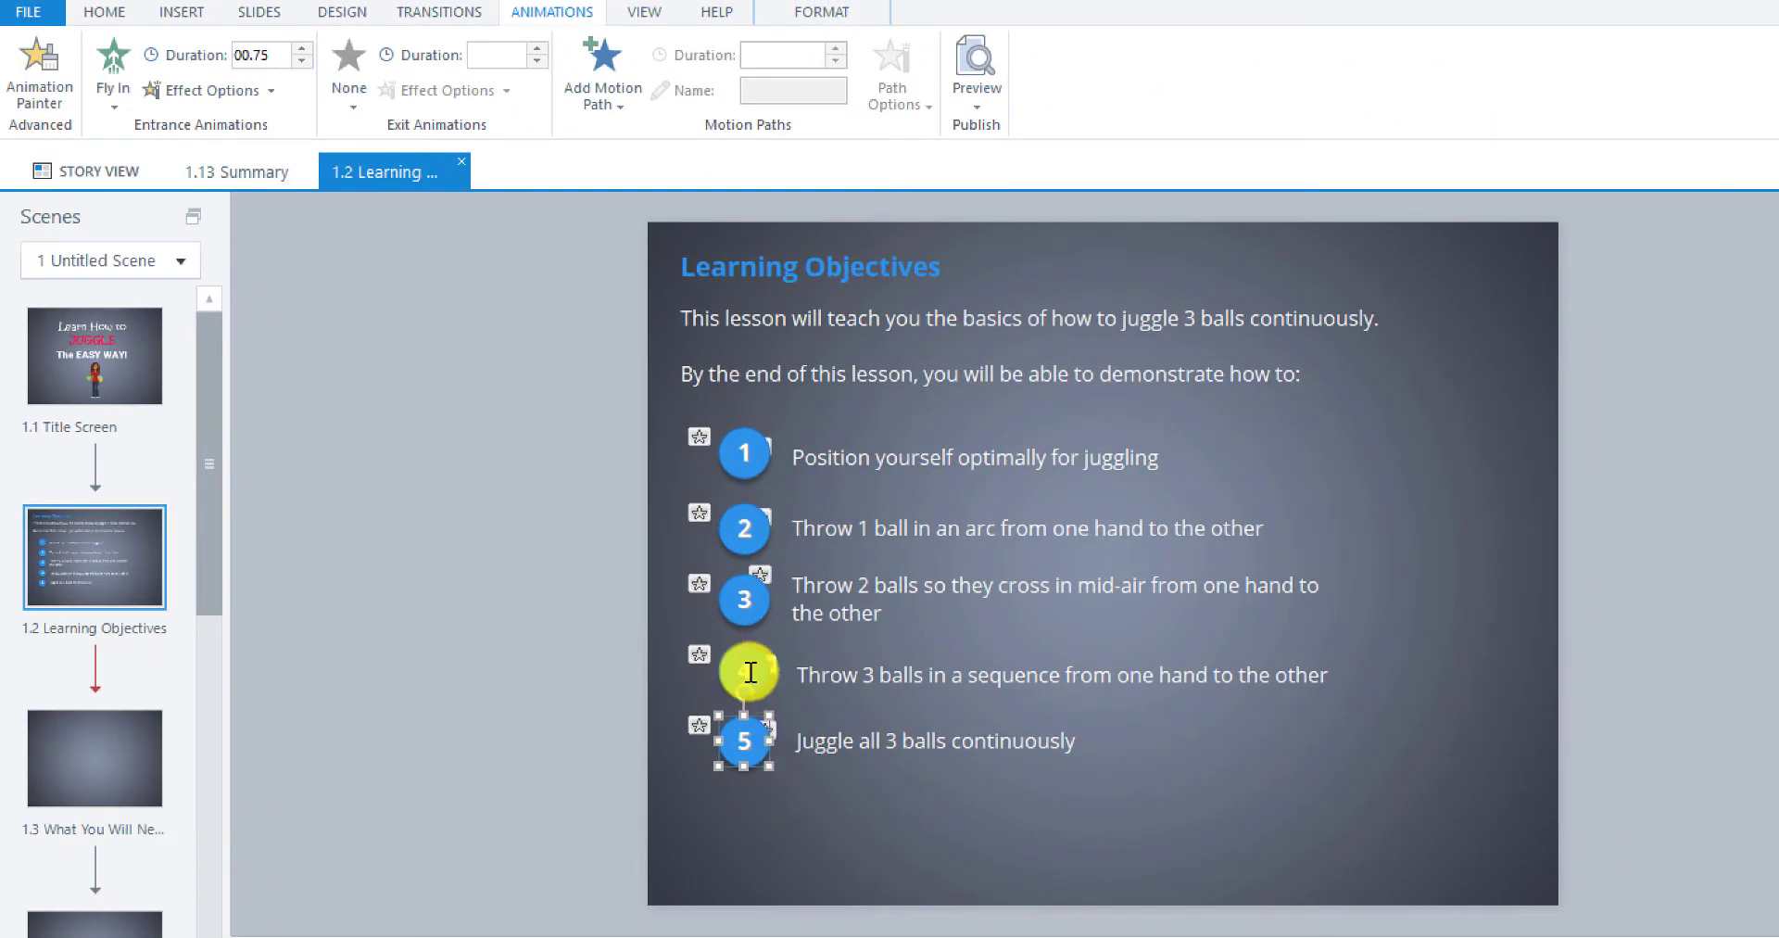
# Check the Fly In direction set on the text boxes and numbered circles of the fourth and fifth objectives.
pyautogui.click(744, 669)
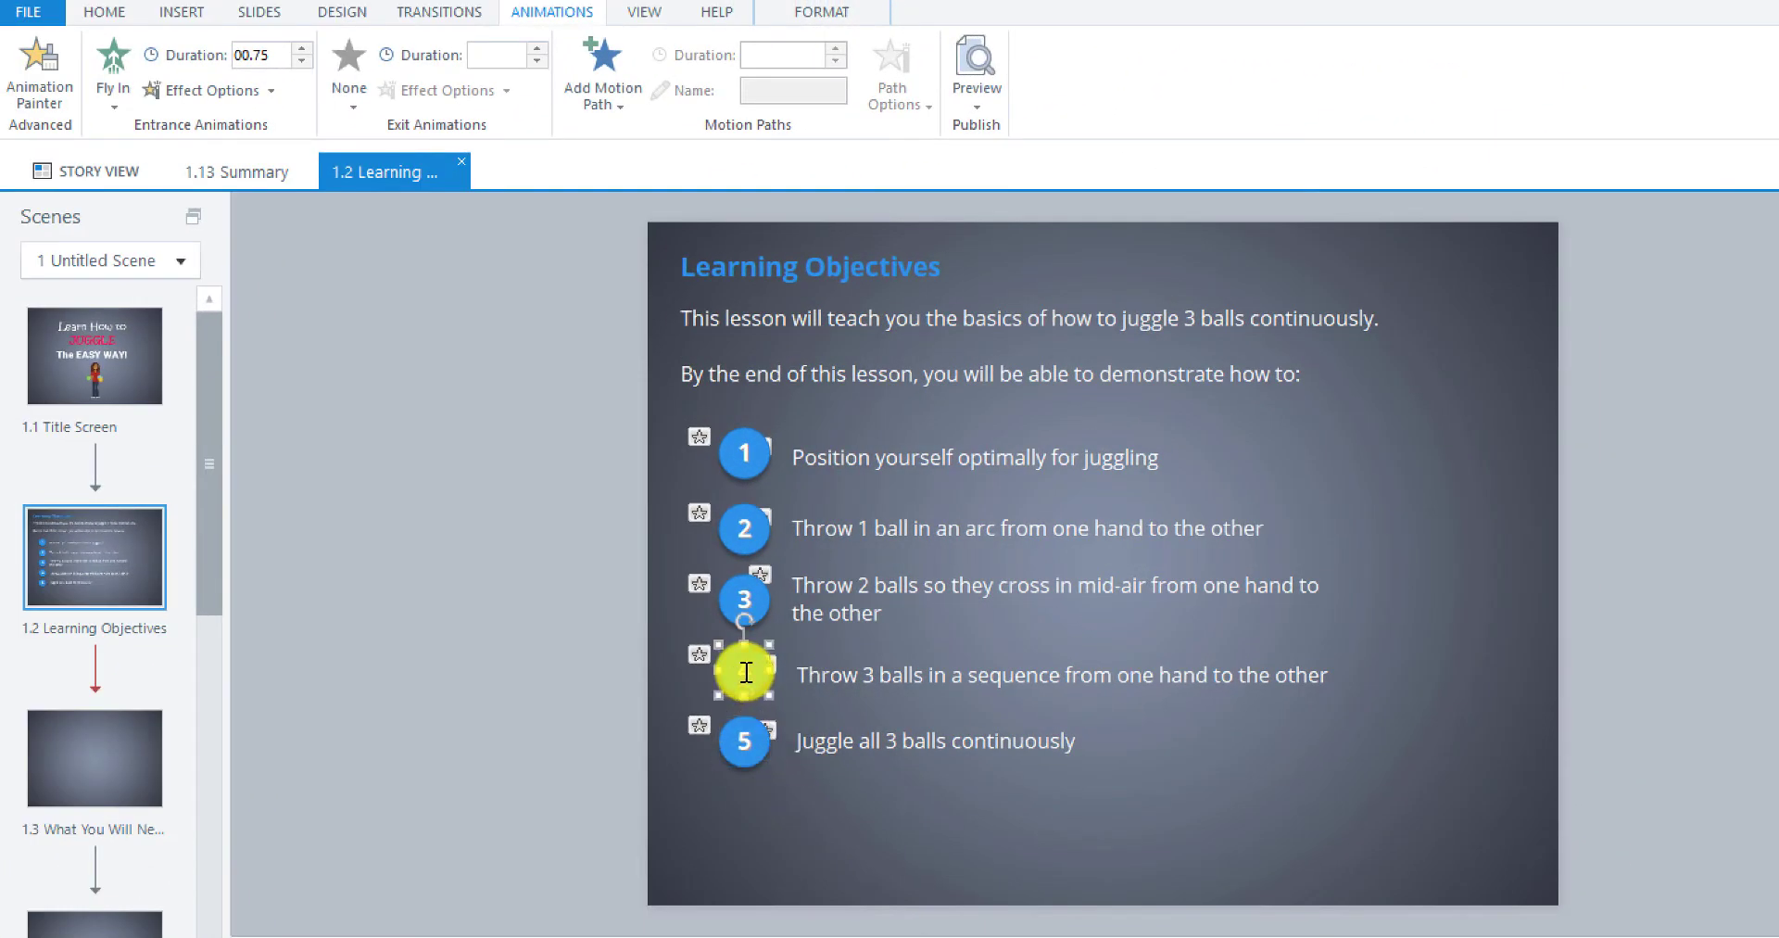
pyautogui.click(242, 88)
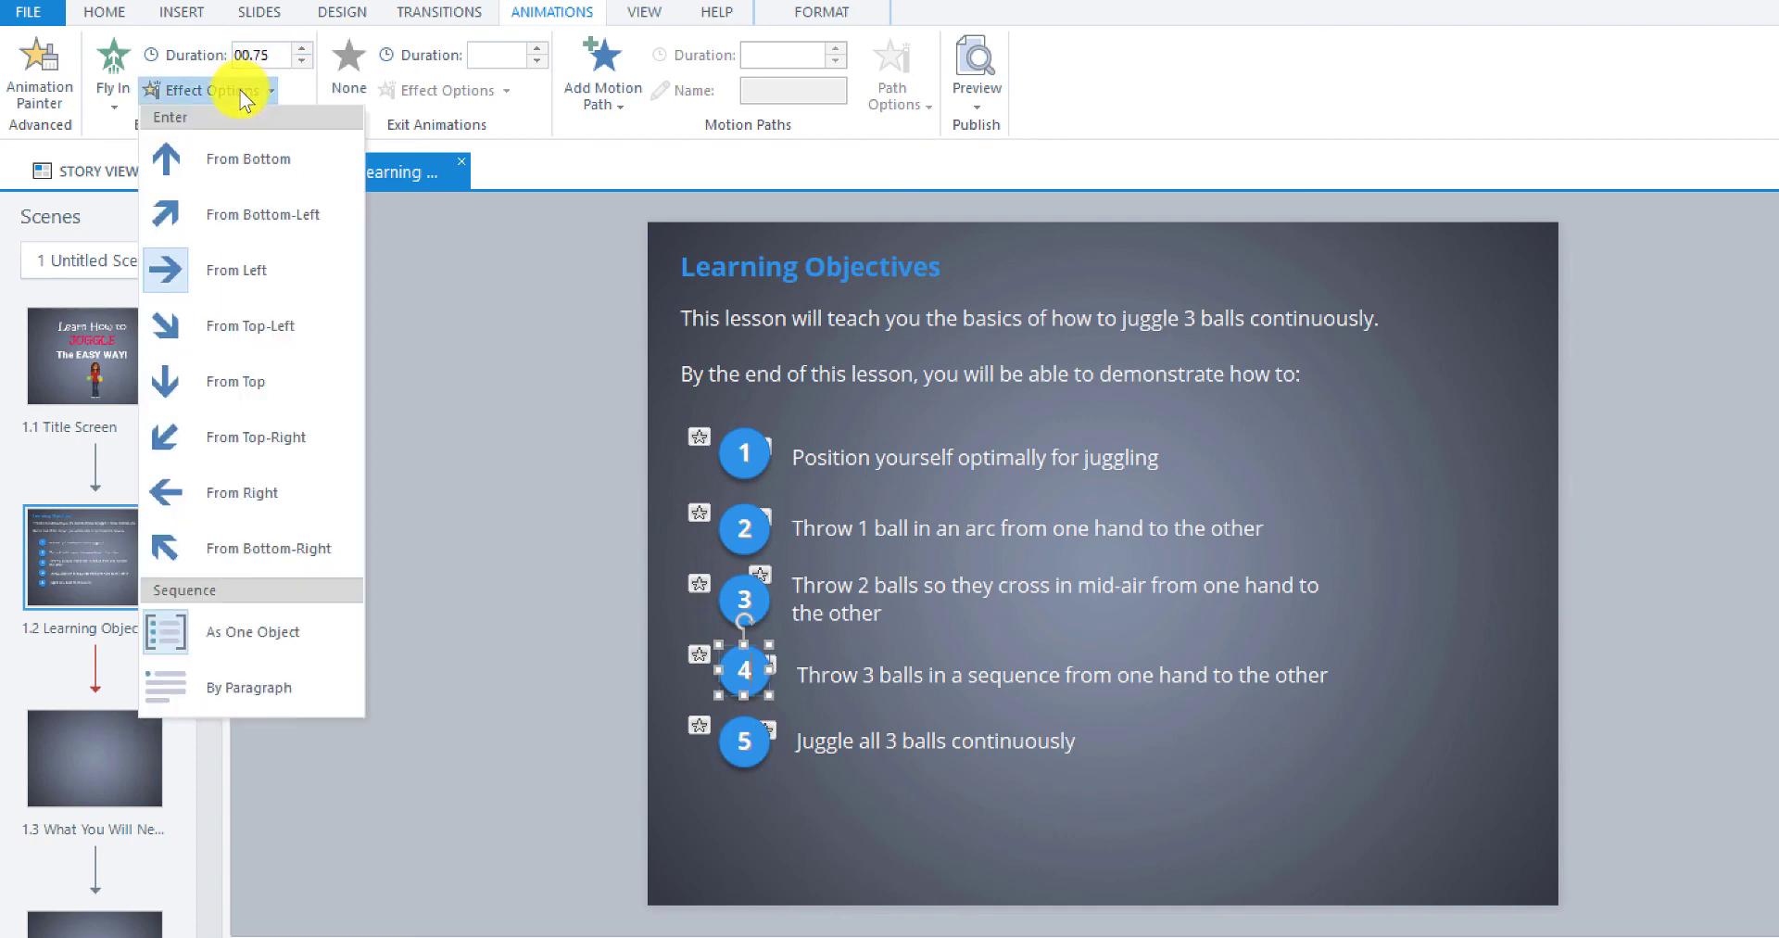
pyautogui.click(834, 673)
pyautogui.click(834, 673)
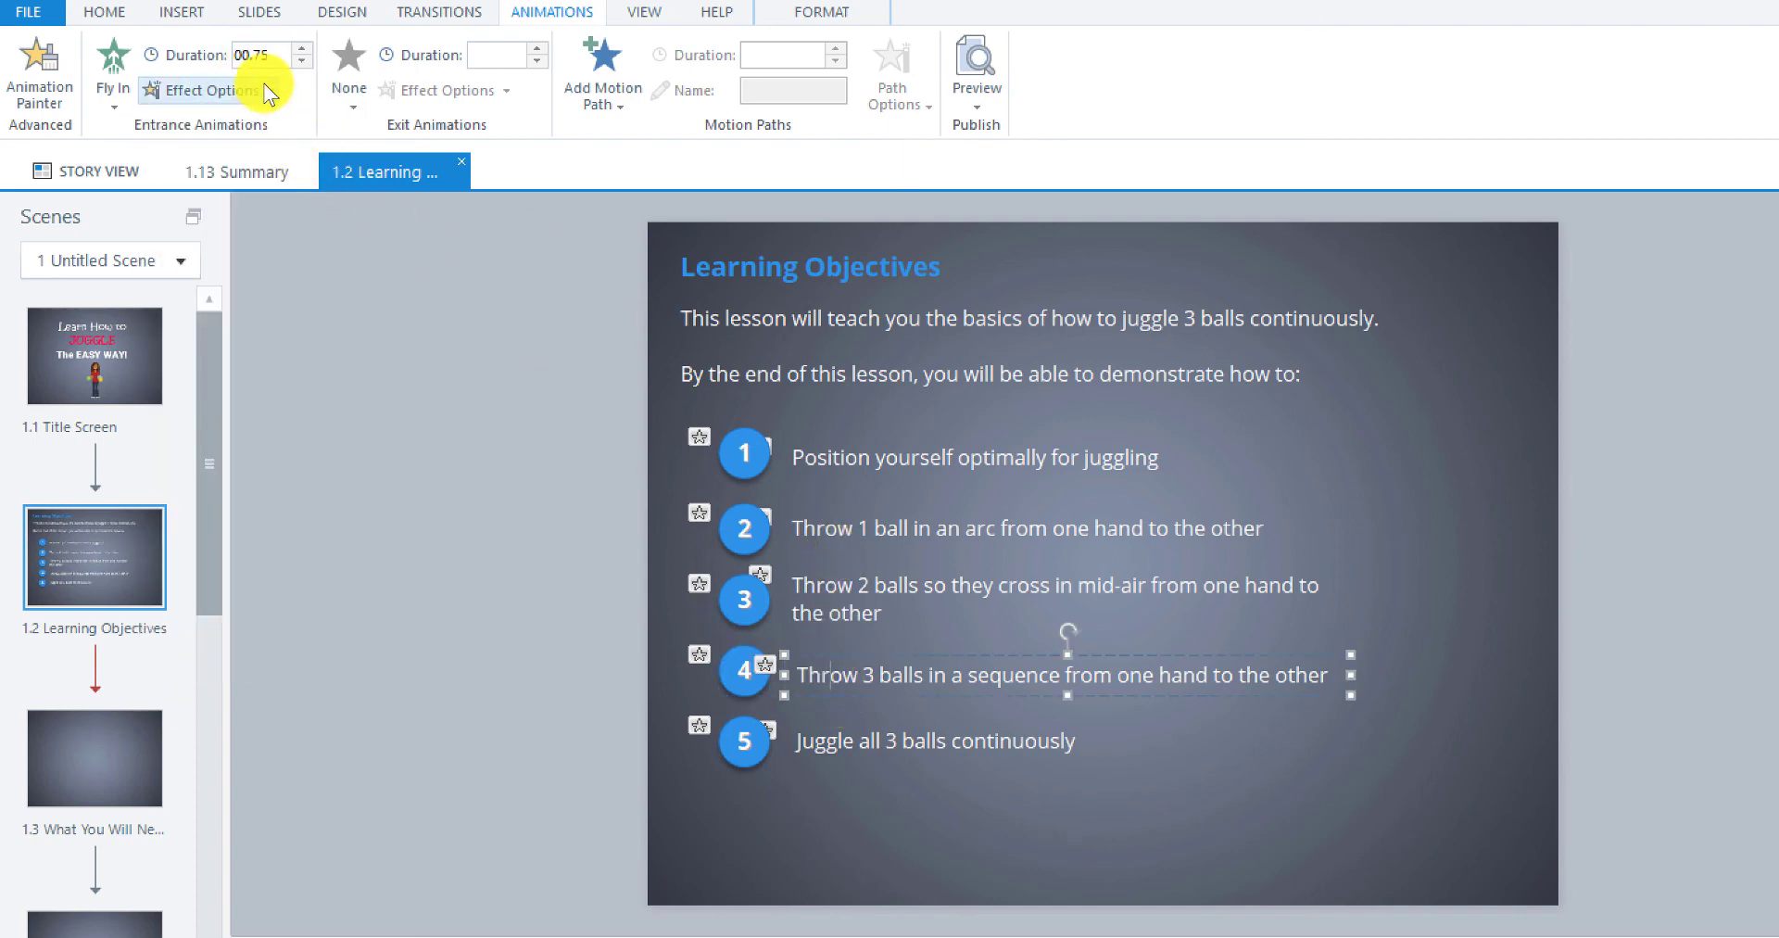
pyautogui.click(269, 90)
pyautogui.click(826, 742)
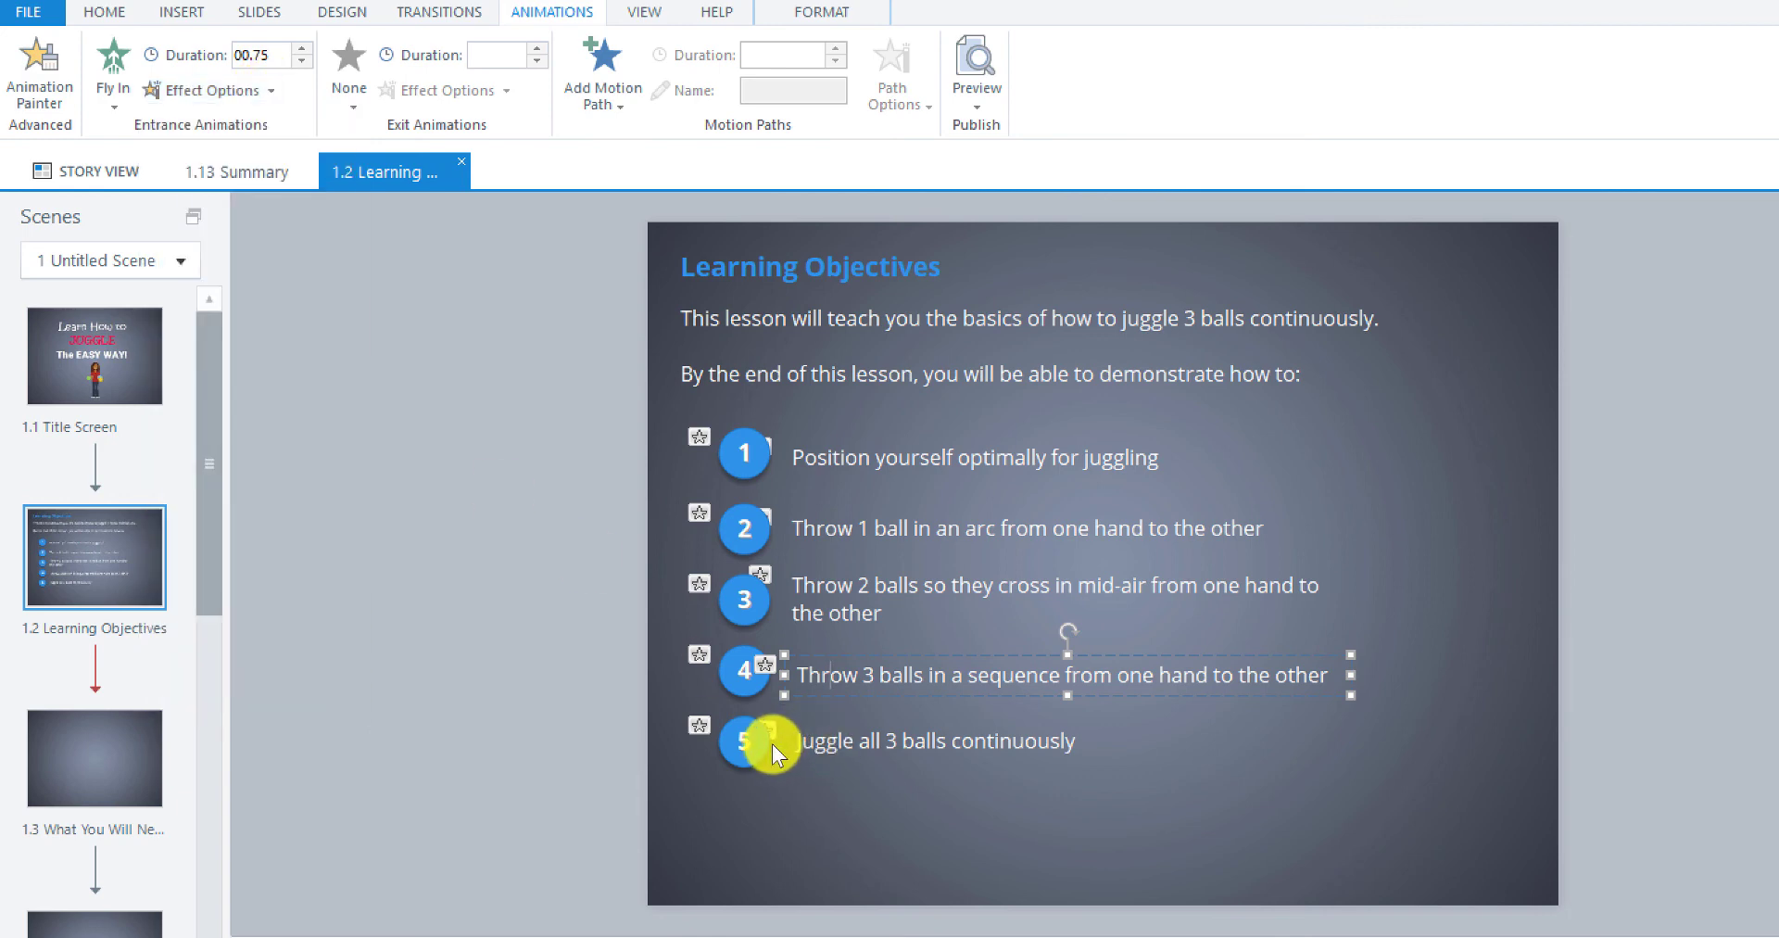
pyautogui.click(767, 746)
pyautogui.click(1140, 432)
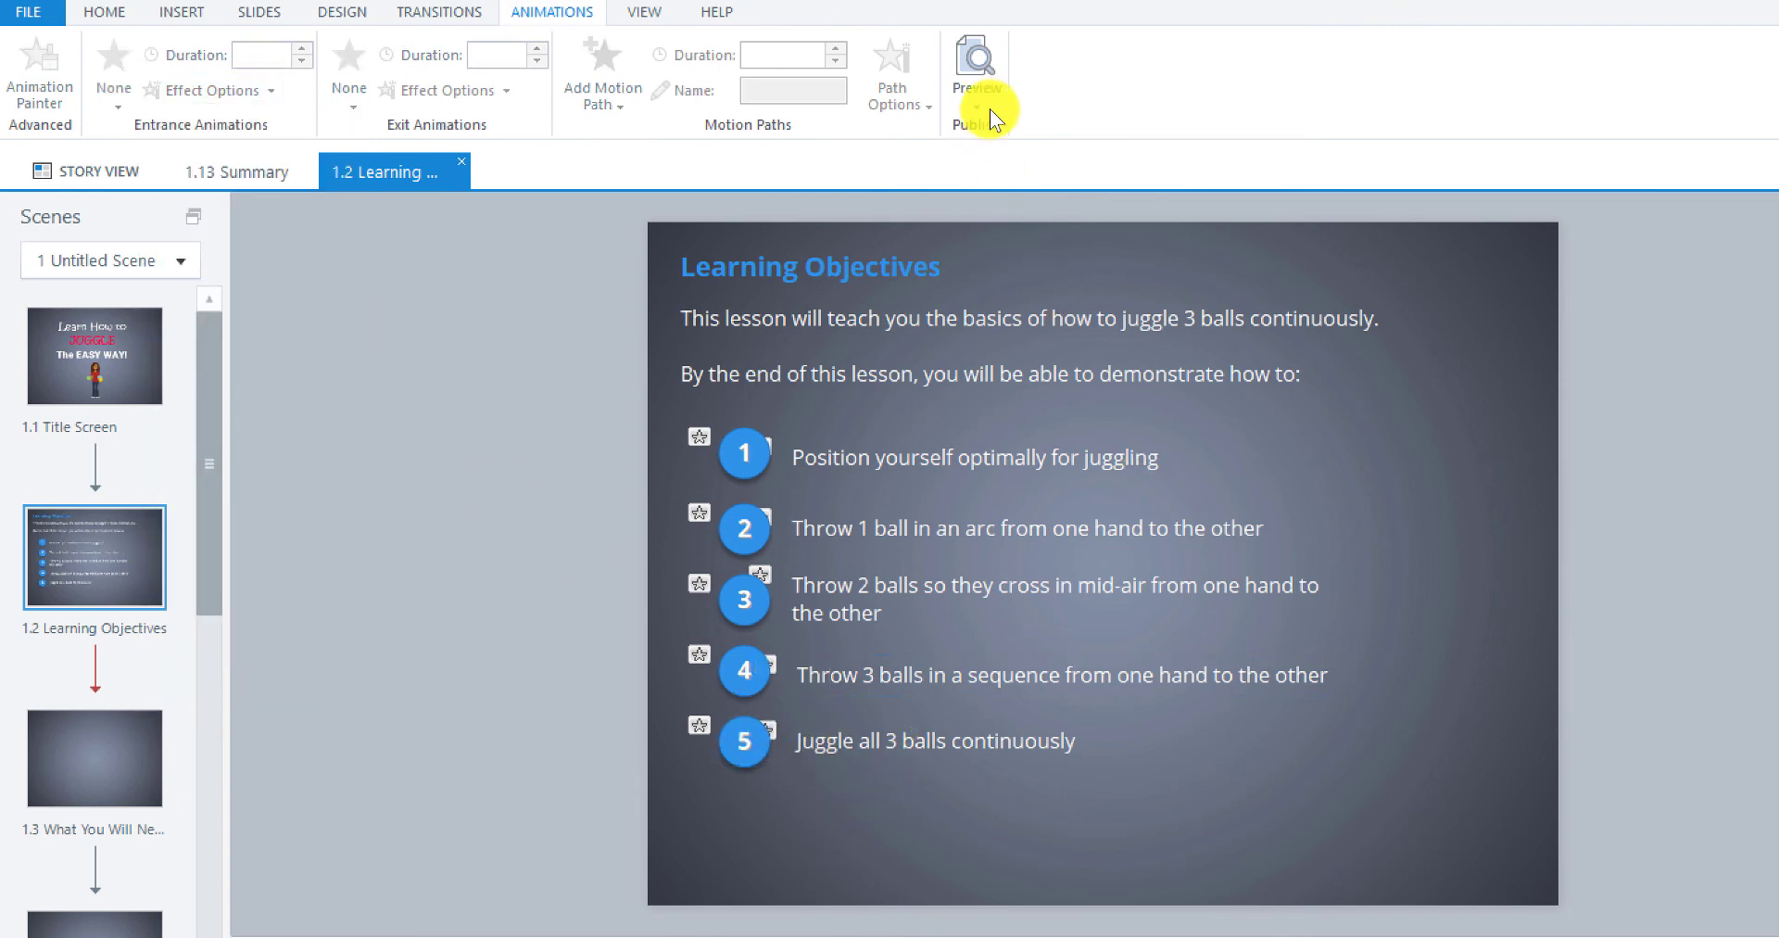
# Preview the Learning Objectives slide, replay its fly-in animations, and close the preview.
pyautogui.click(987, 63)
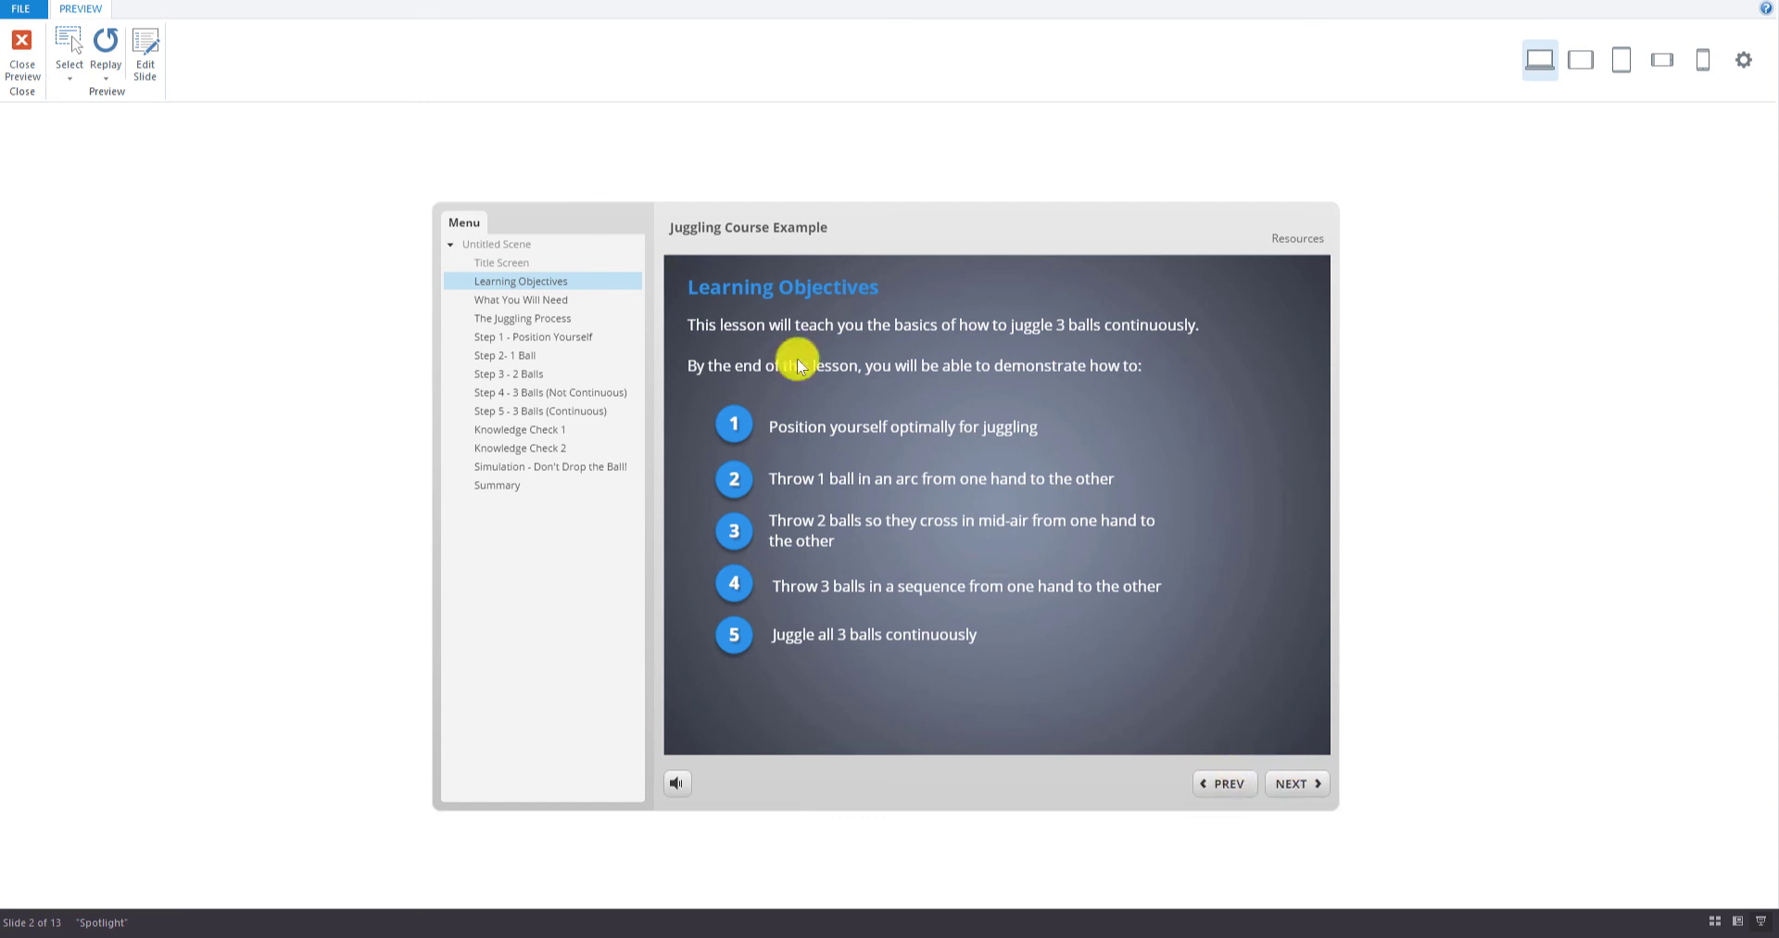
pyautogui.click(109, 39)
pyautogui.click(104, 44)
pyautogui.click(21, 42)
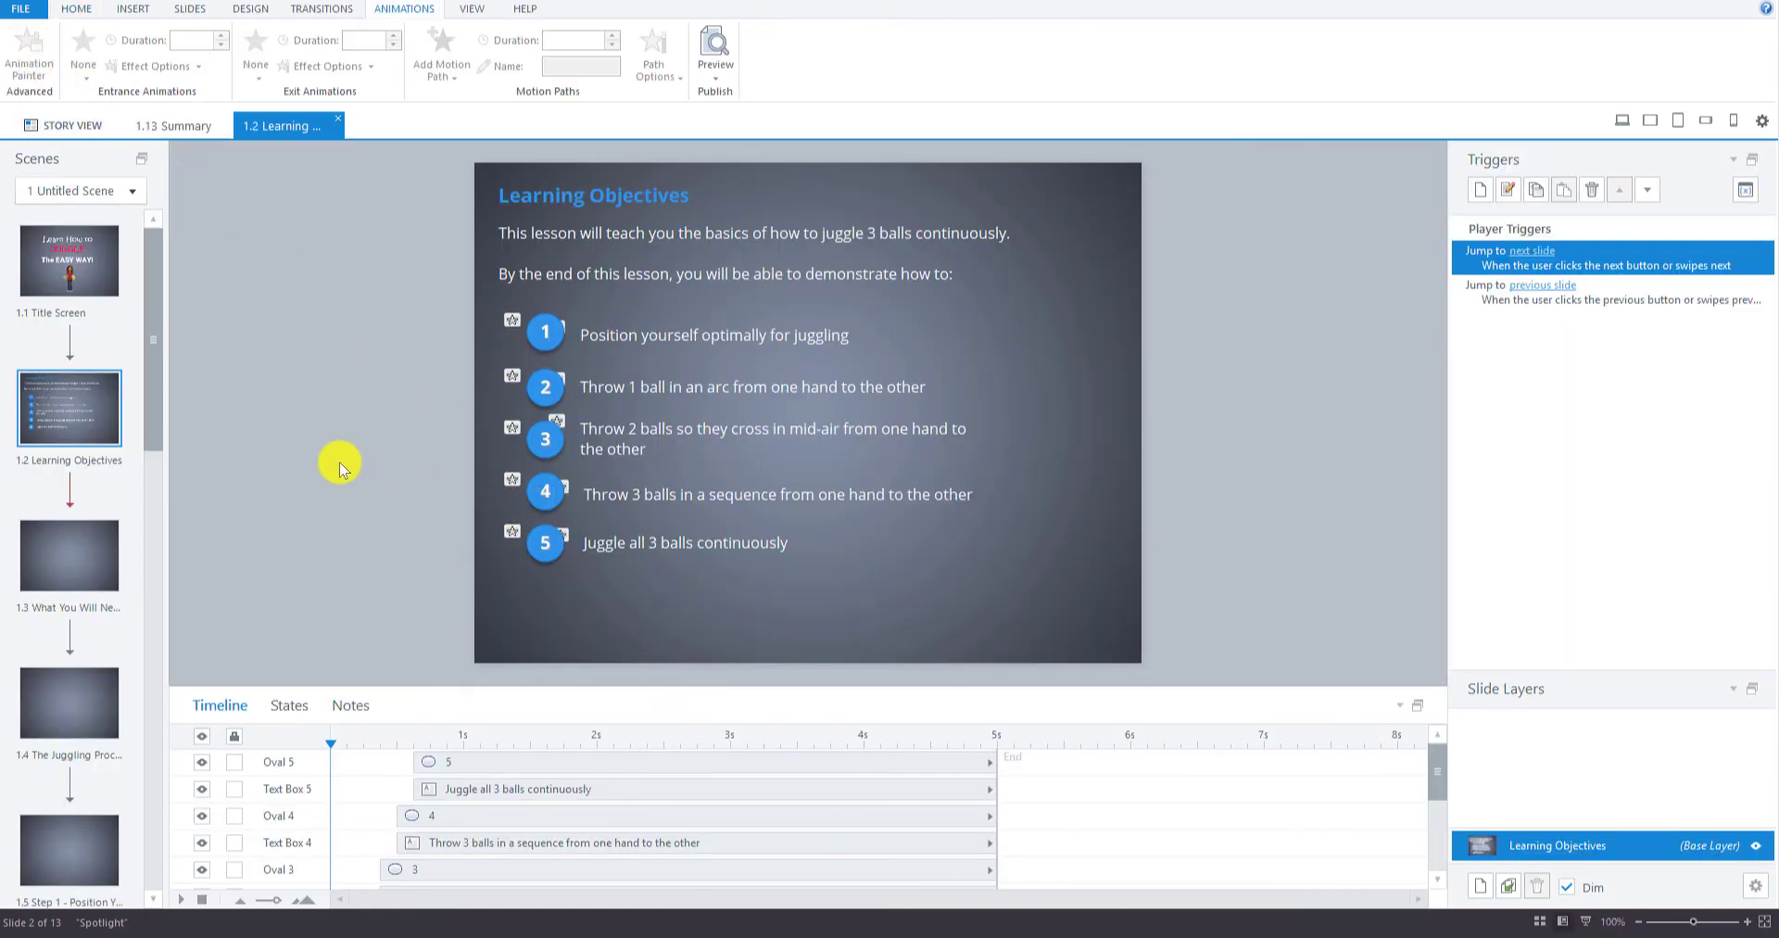
# Choose the illustrated character Carmen facing front, with the Talking expression and the Hands out pose.
pyautogui.click(132, 11)
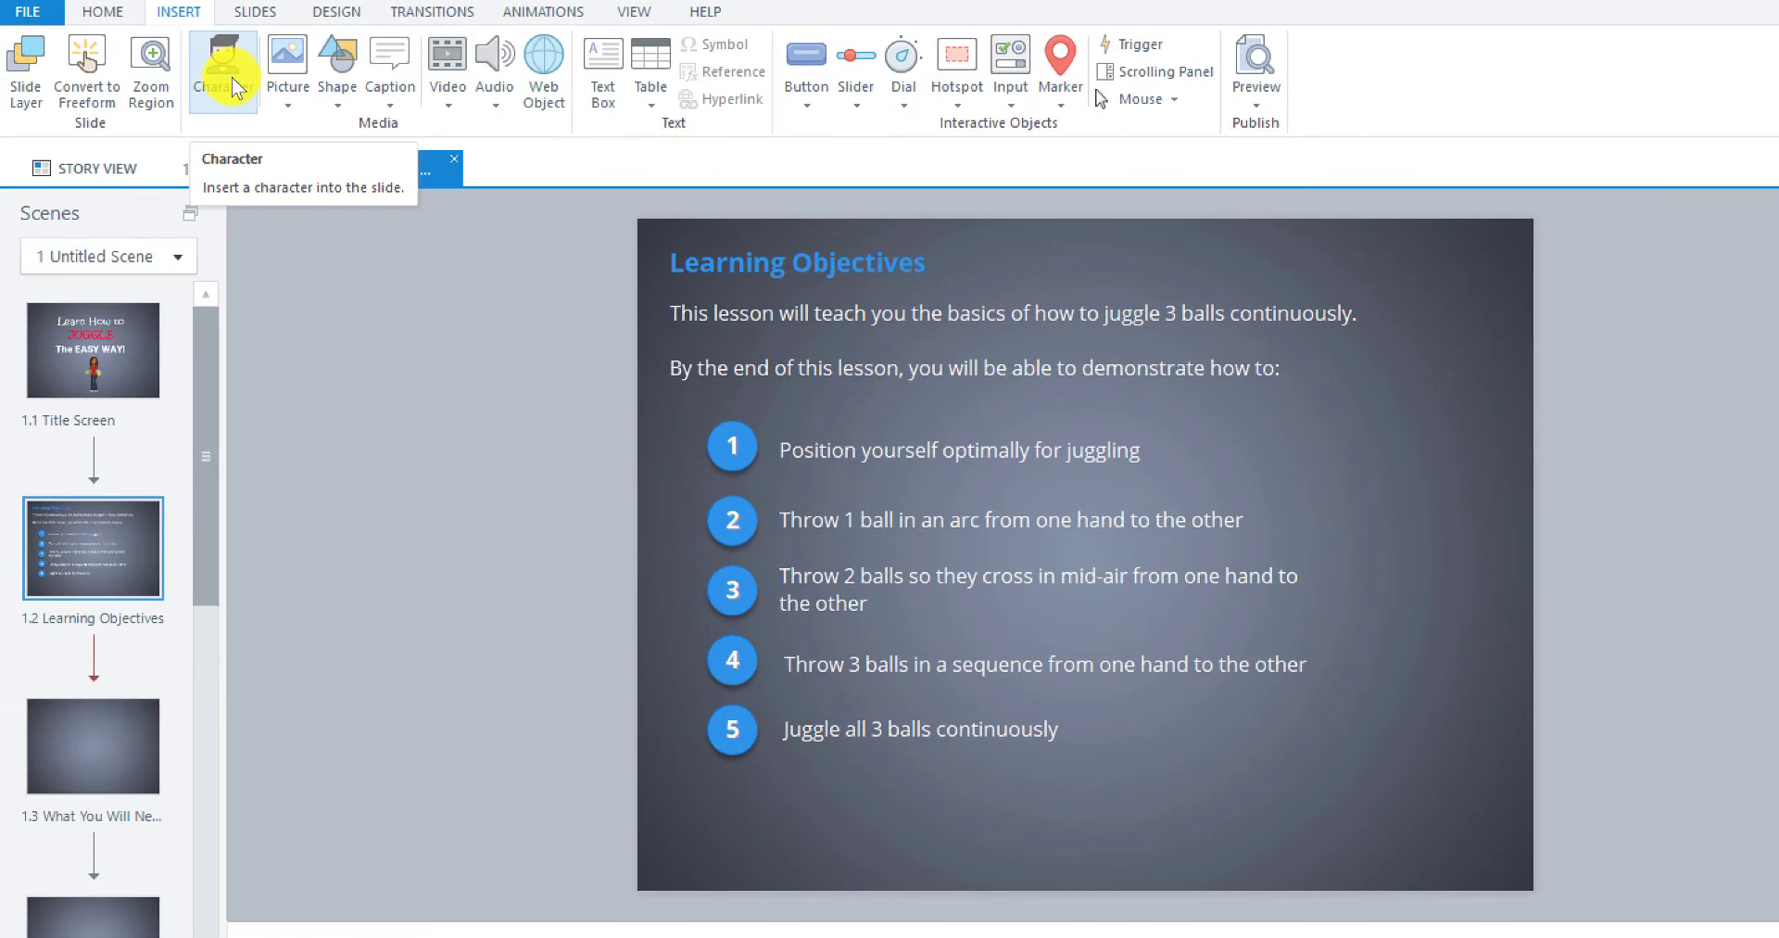
pyautogui.click(231, 88)
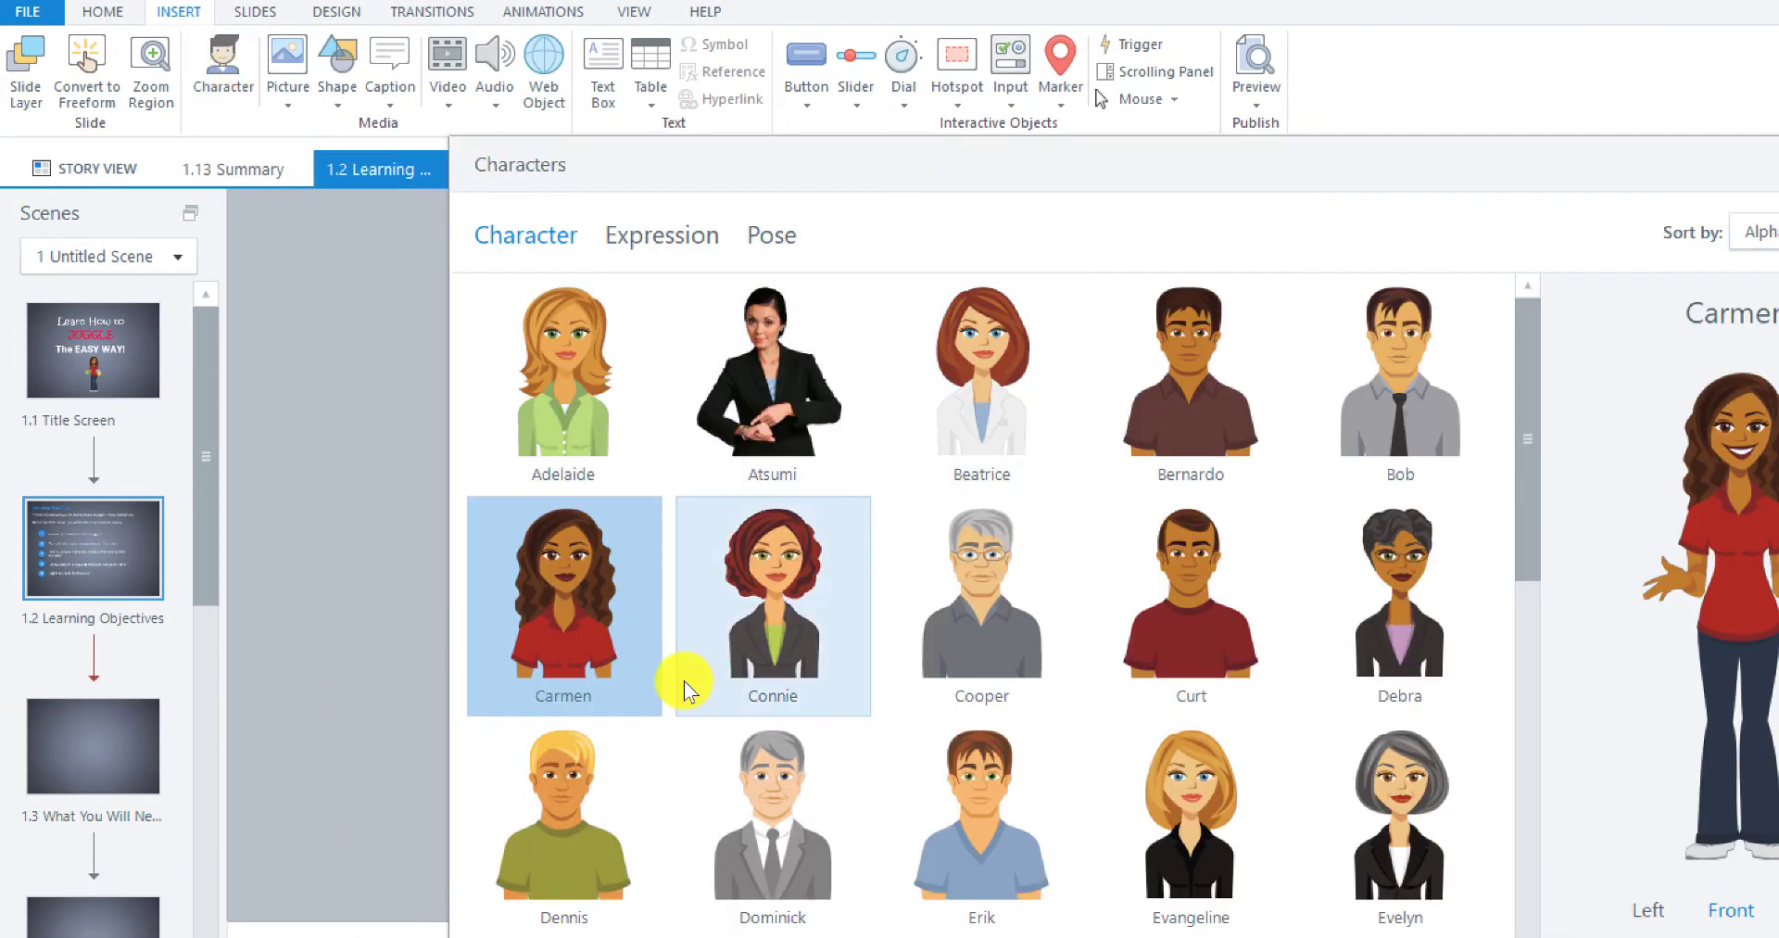
pyautogui.click(545, 653)
pyautogui.click(1684, 931)
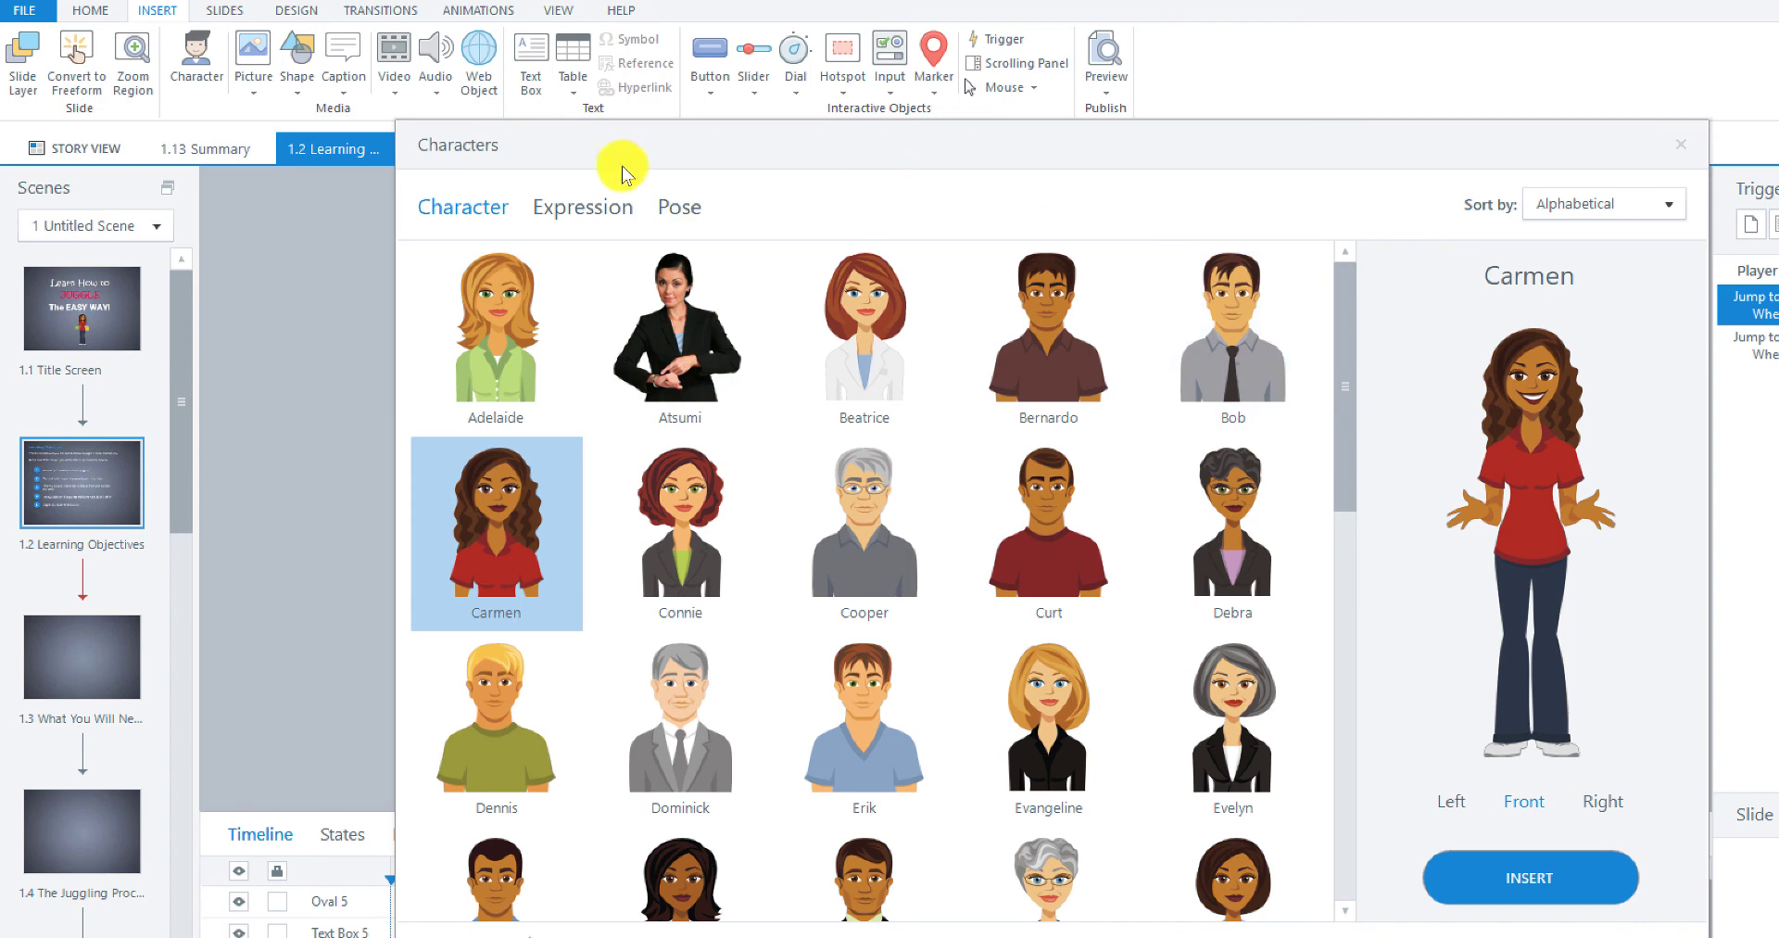
pyautogui.click(615, 207)
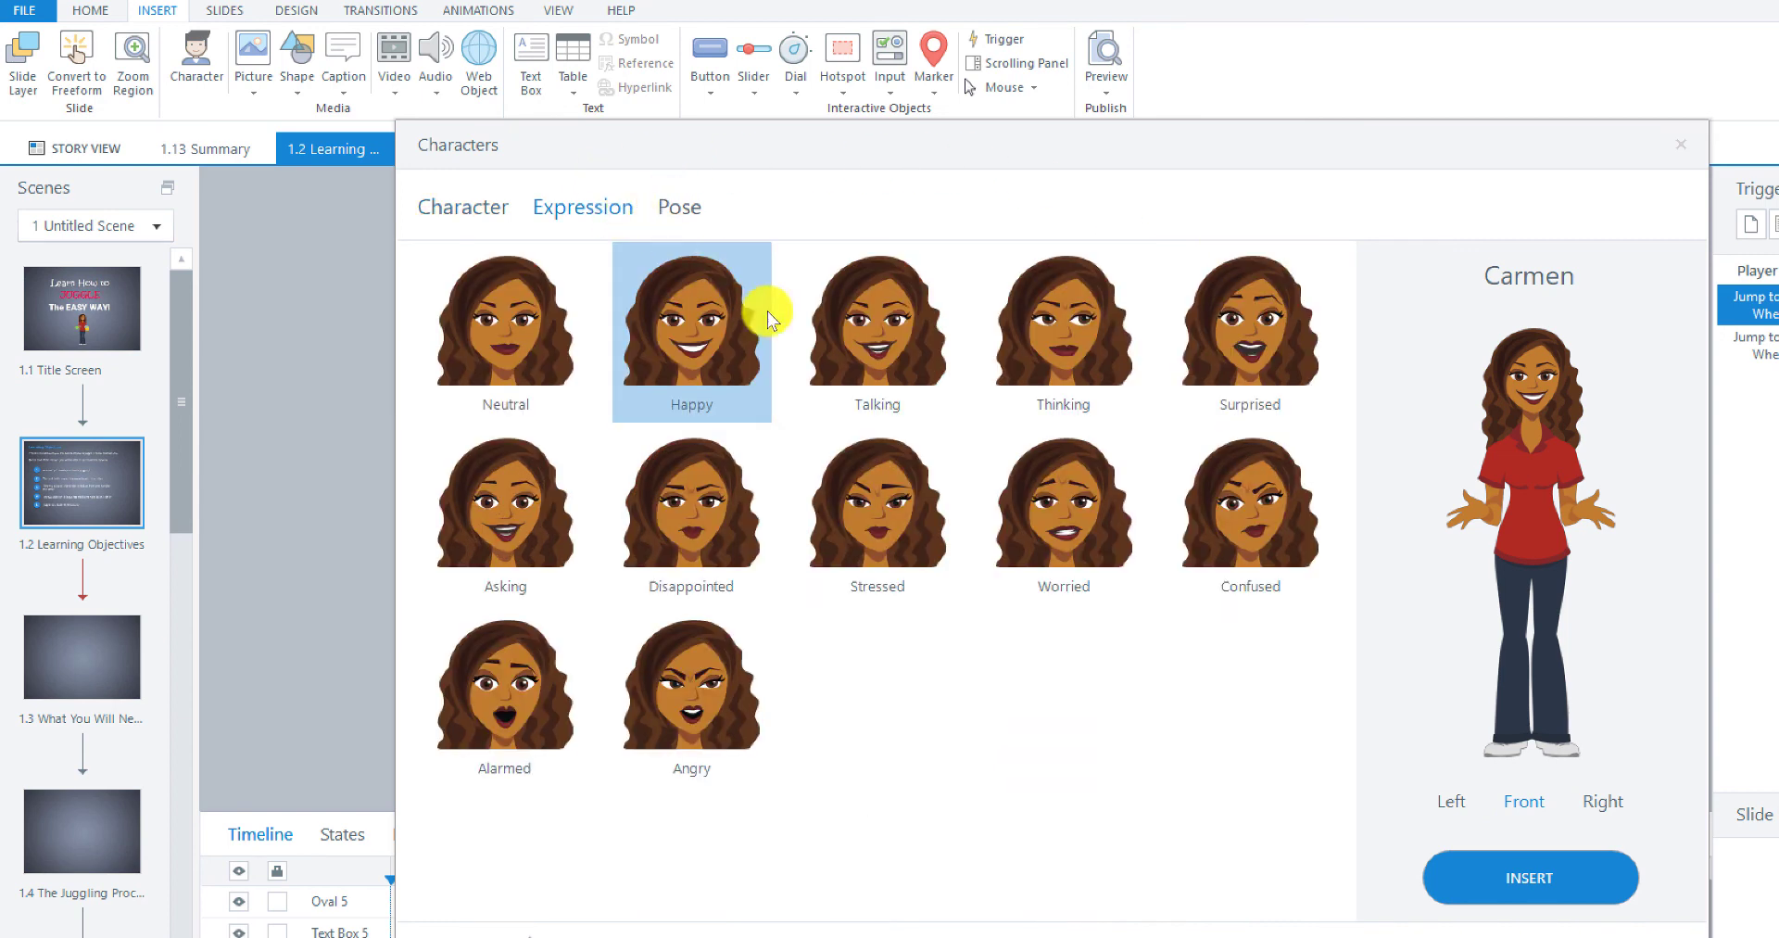
pyautogui.click(881, 336)
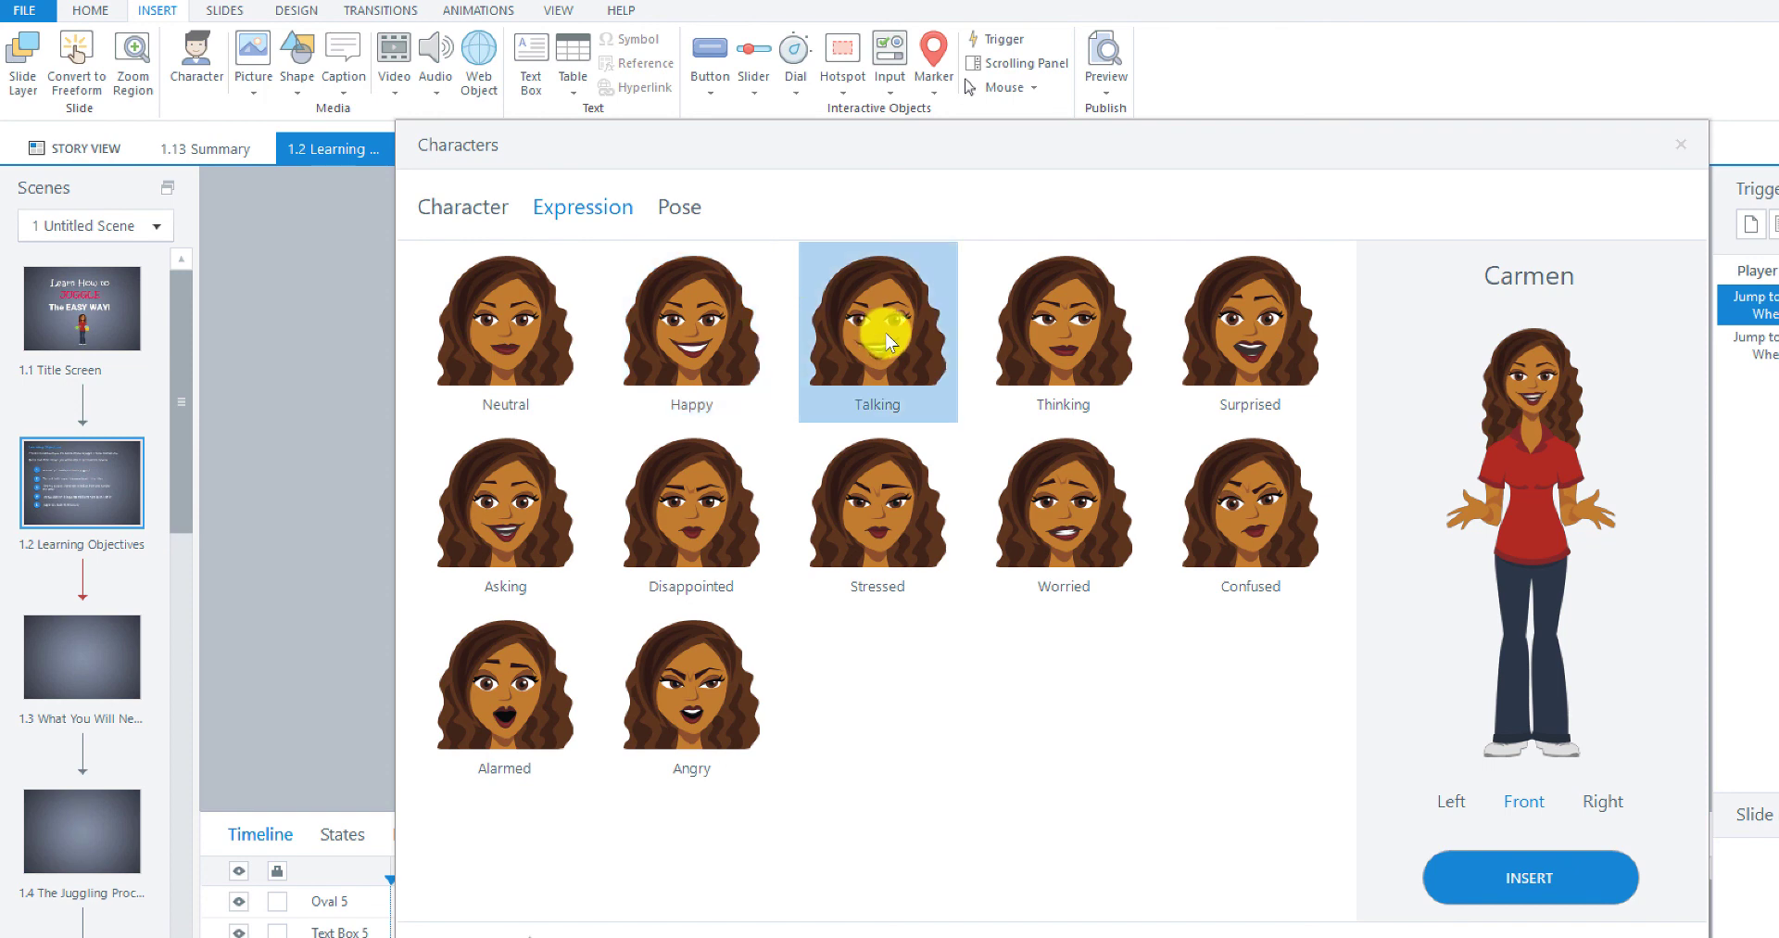
pyautogui.click(674, 210)
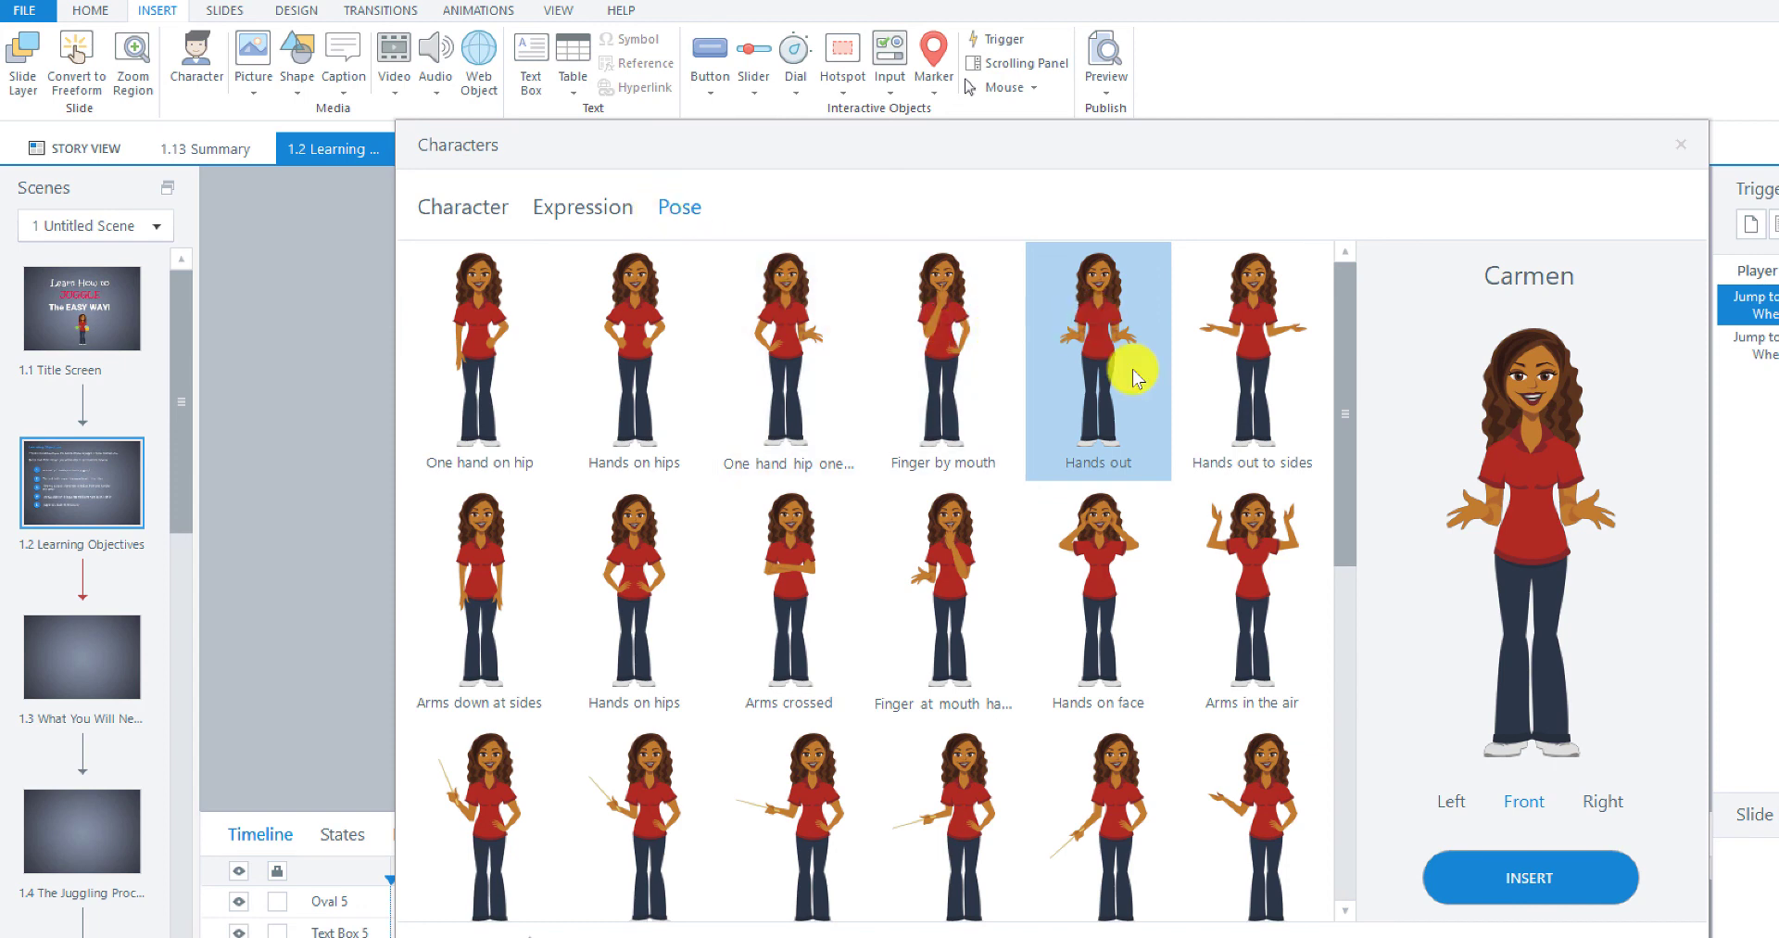
# Insert the chosen character on the Learning Objectives slide and place it to the right of the numbered objectives.
pyautogui.click(1494, 890)
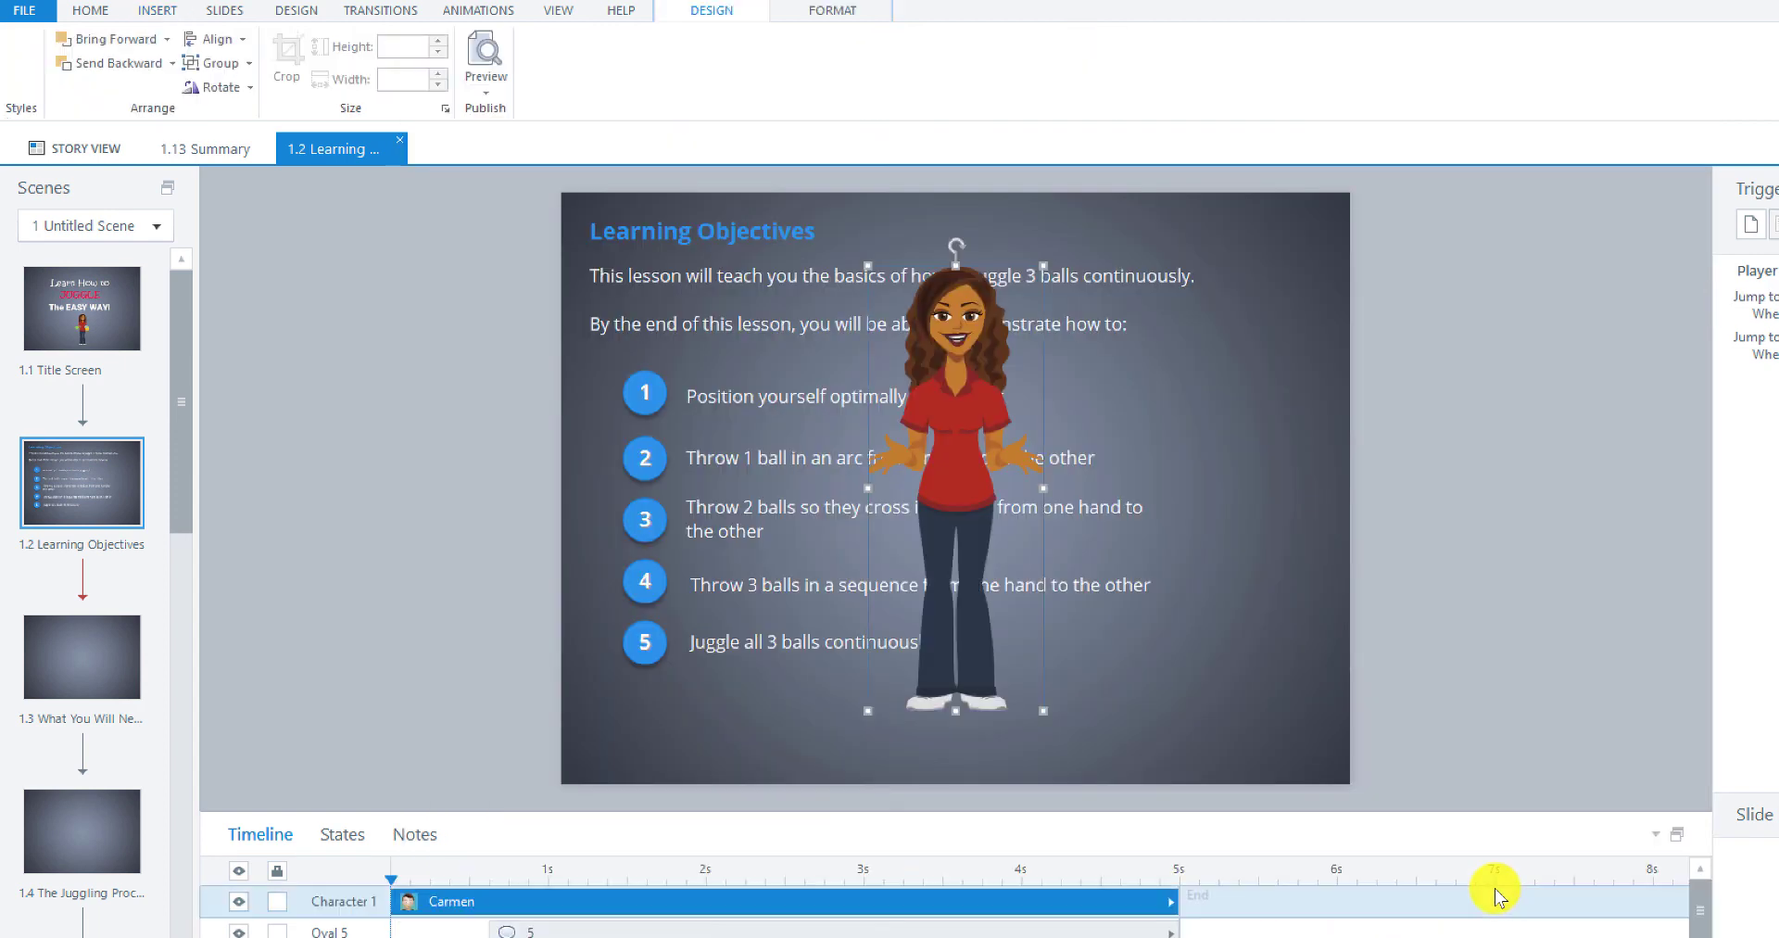
pyautogui.moveTo(1123, 500); pyautogui.dragTo(1239, 493)
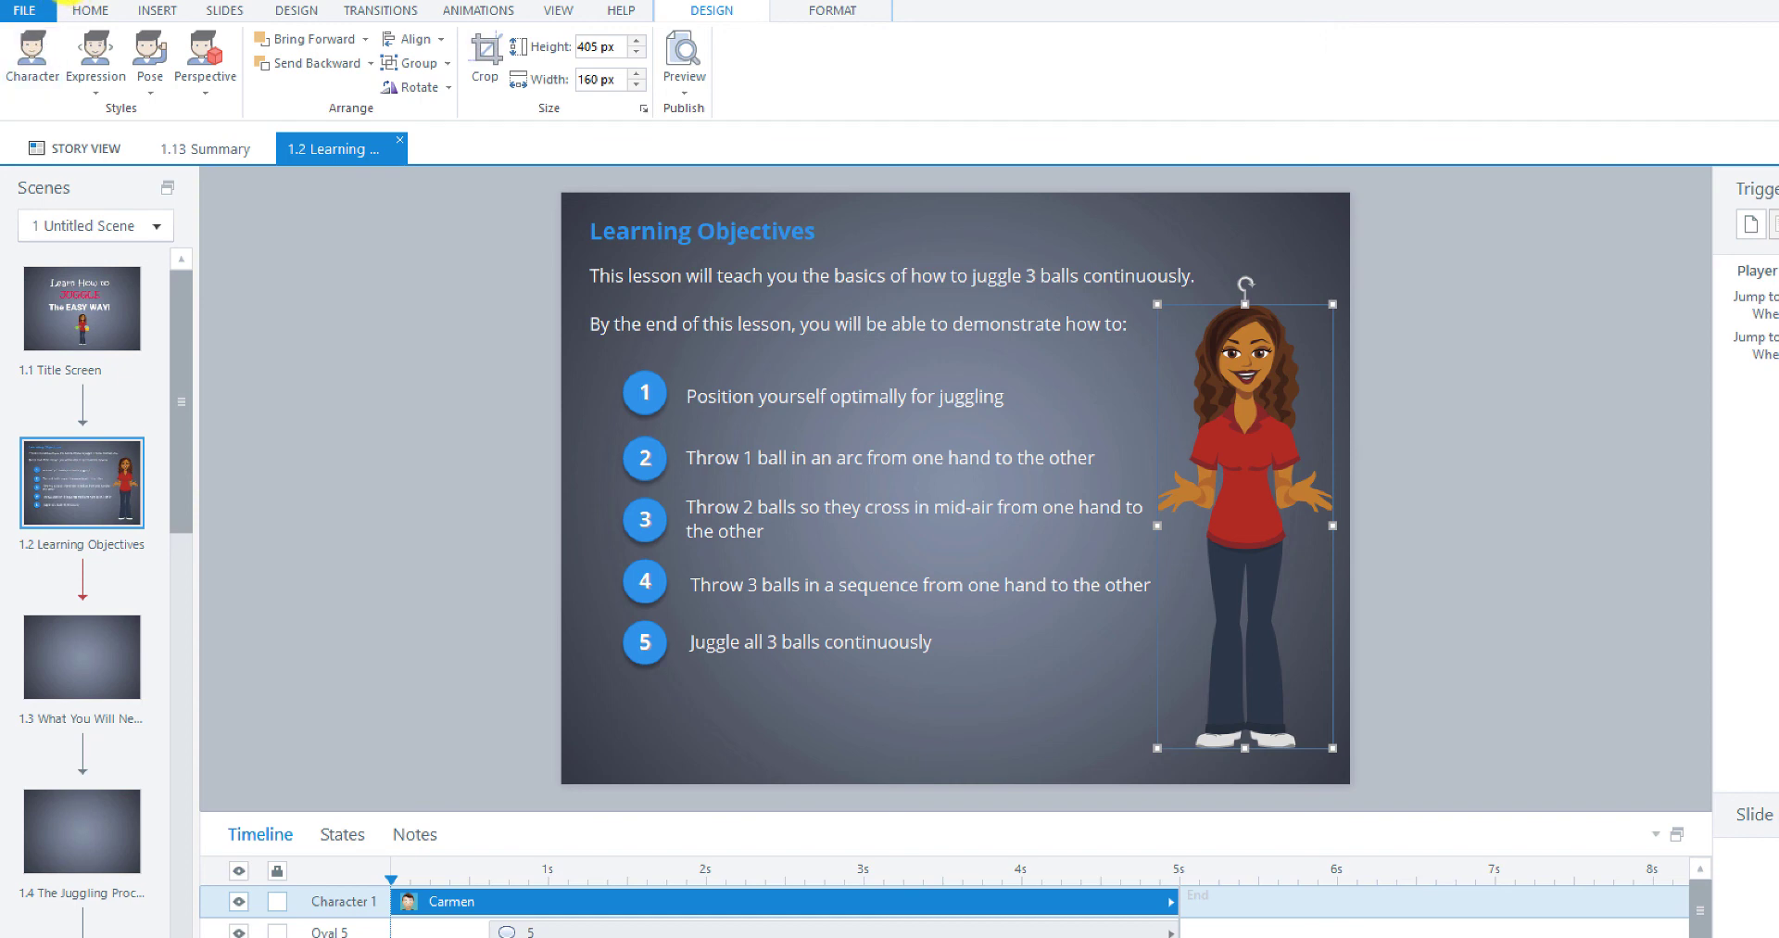
pyautogui.click(992, 703)
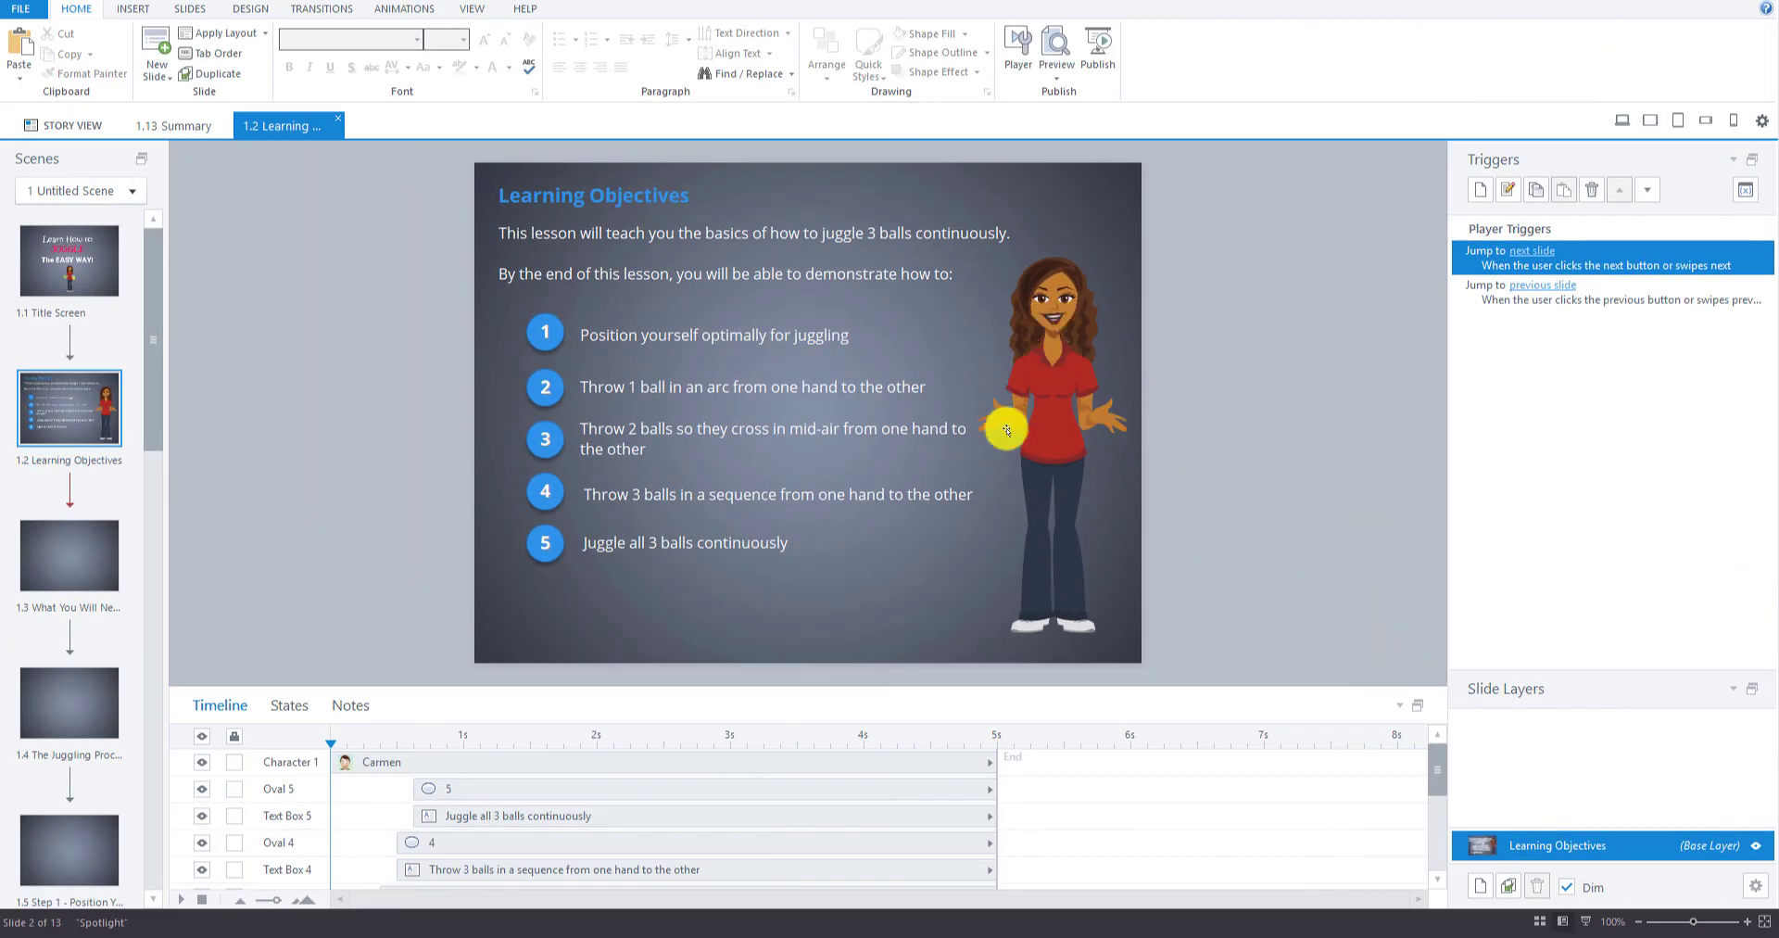
# Switch to the Juggling Course Storyboard in PowerPoint and review the Learning Objectives programming note about the slide layer for the Juggling Animation.
pyautogui.moveTo(338, 934)
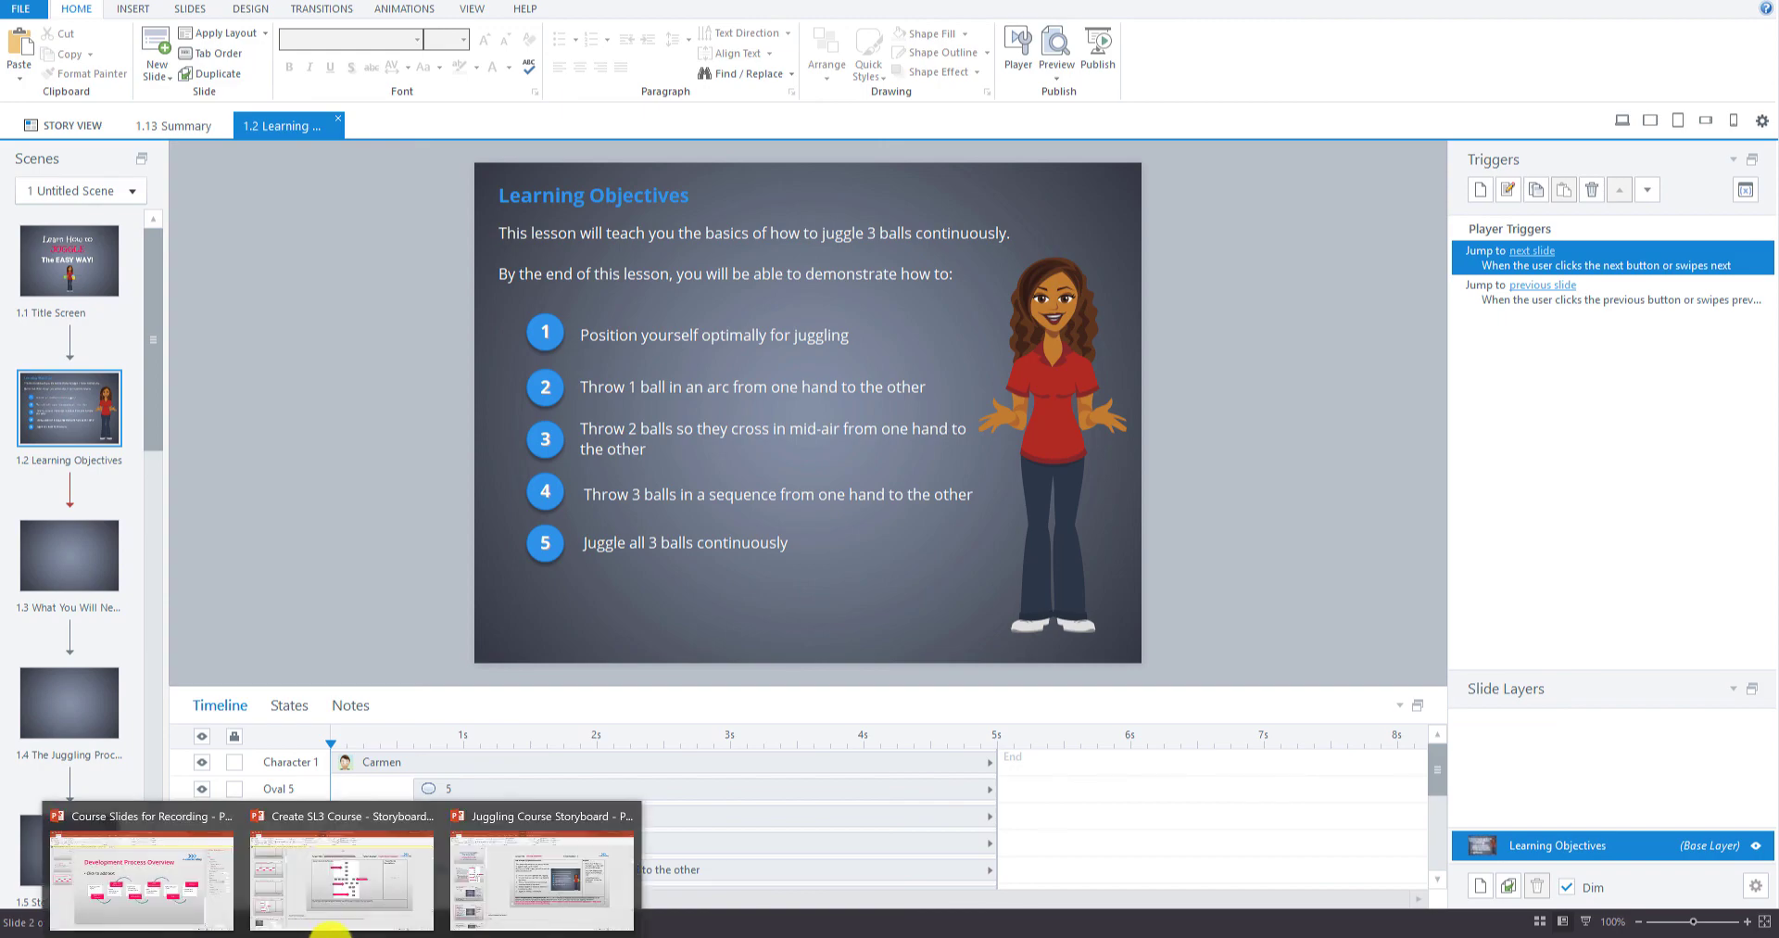
pyautogui.click(495, 875)
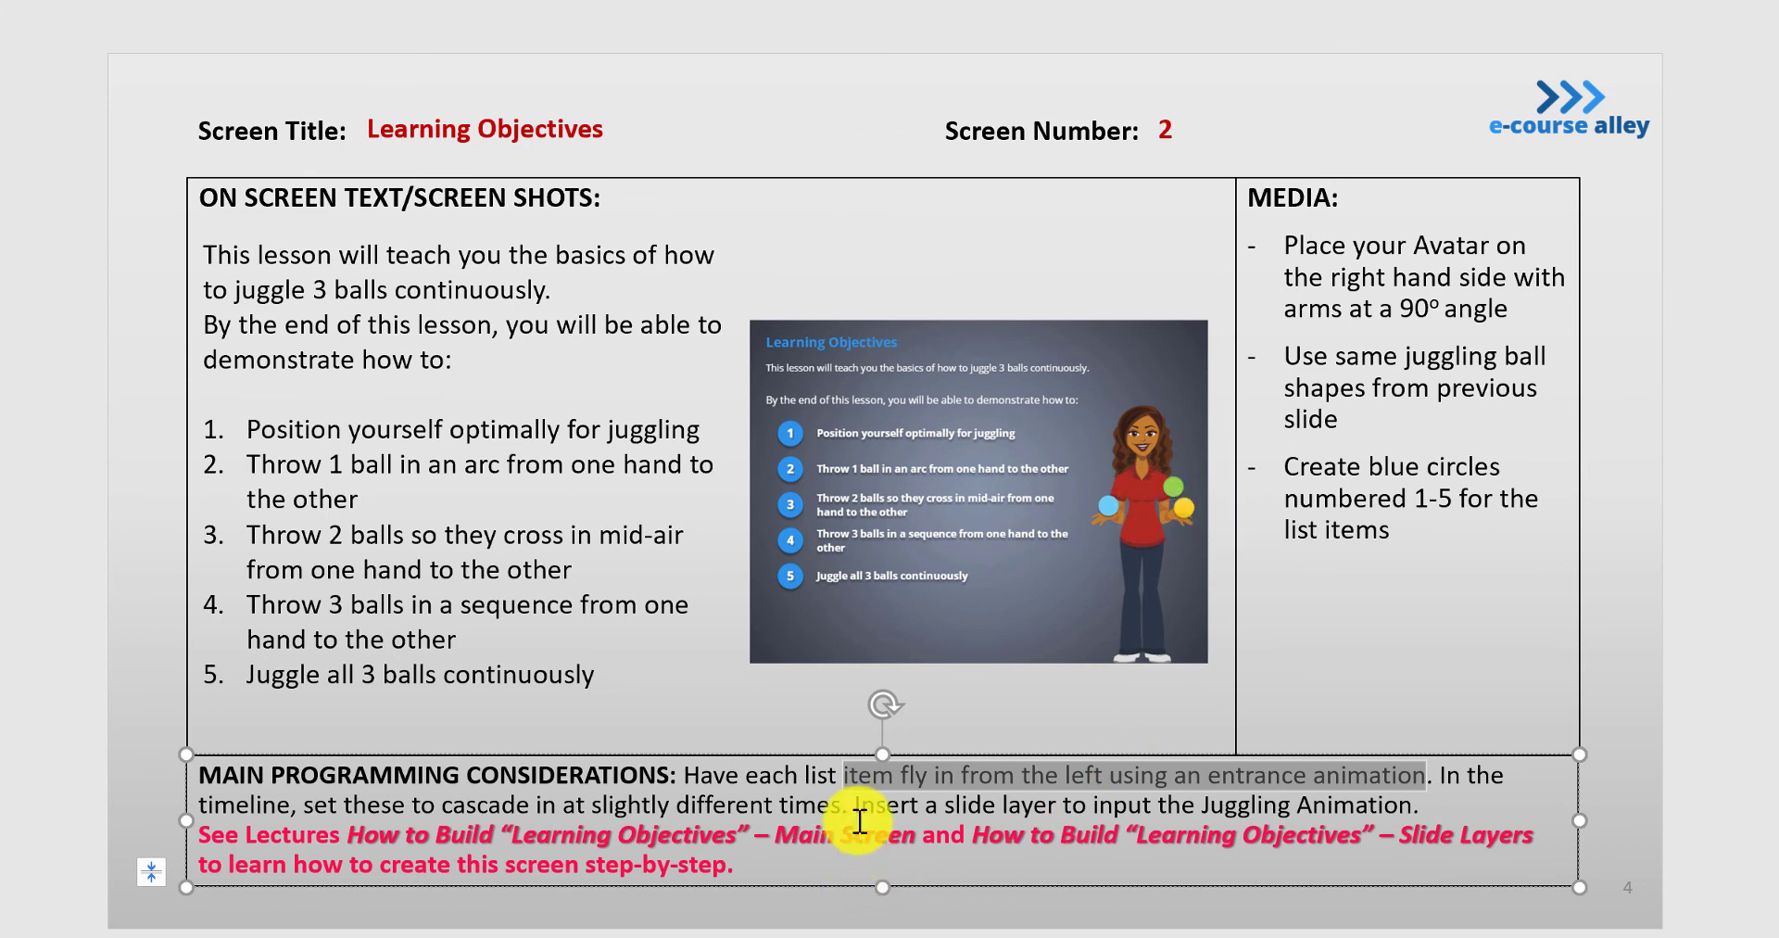
pyautogui.moveTo(1149, 808); pyautogui.dragTo(1352, 808)
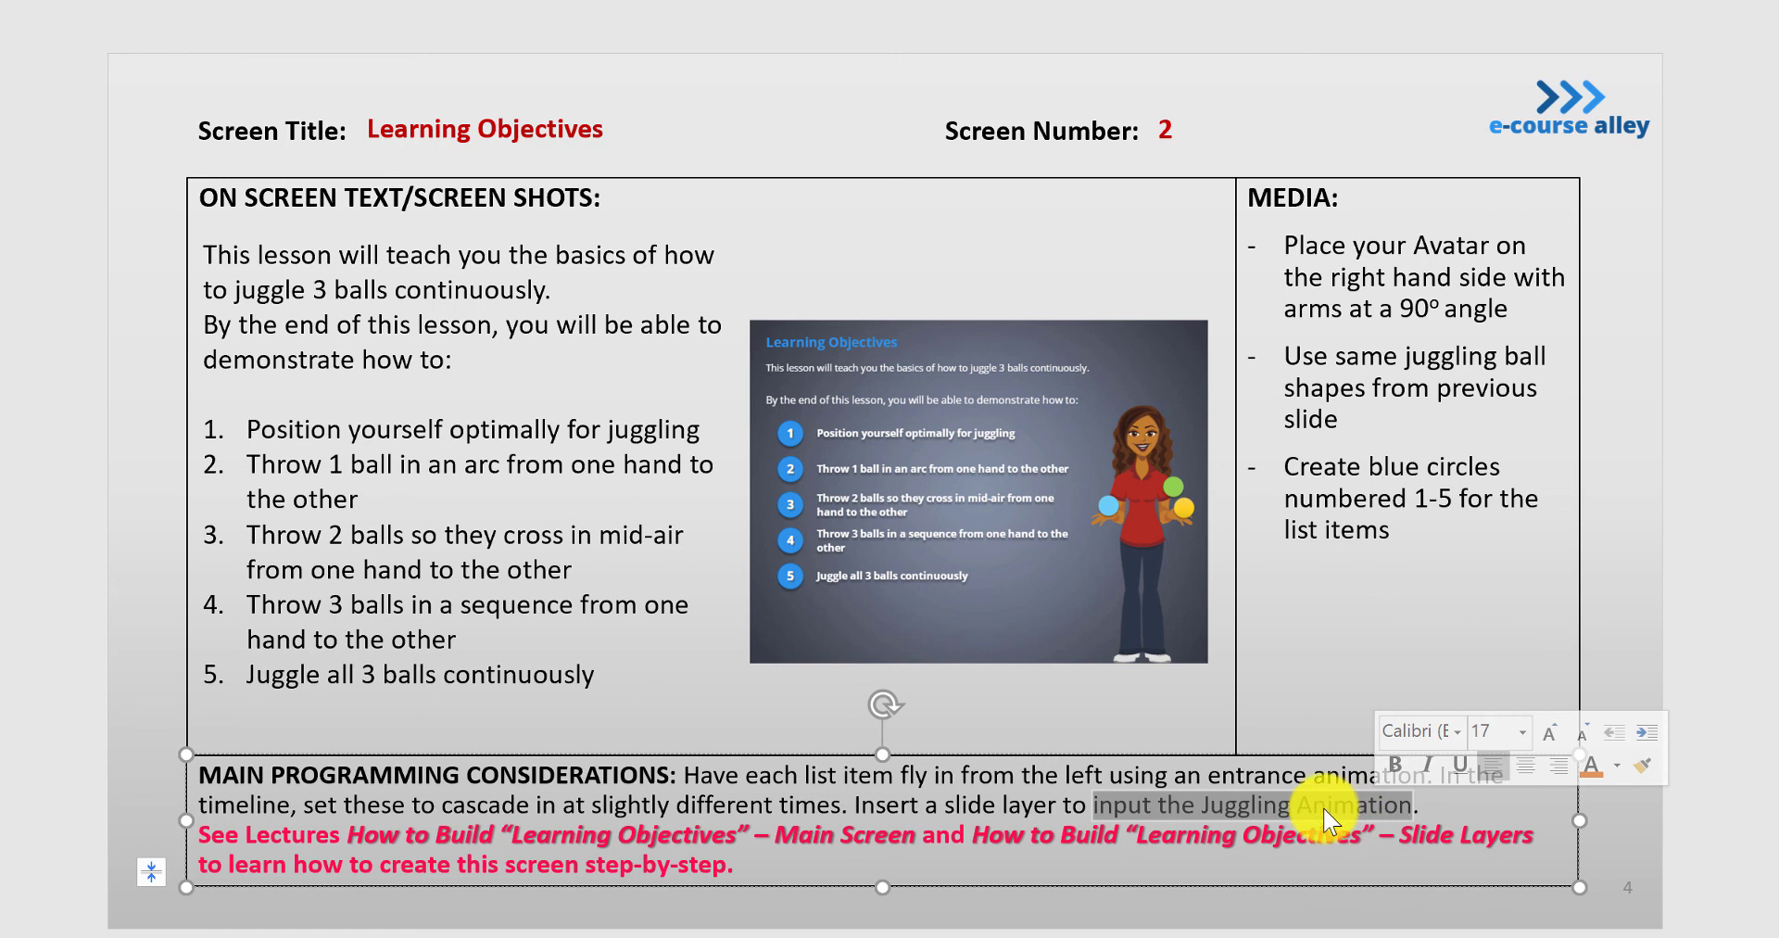